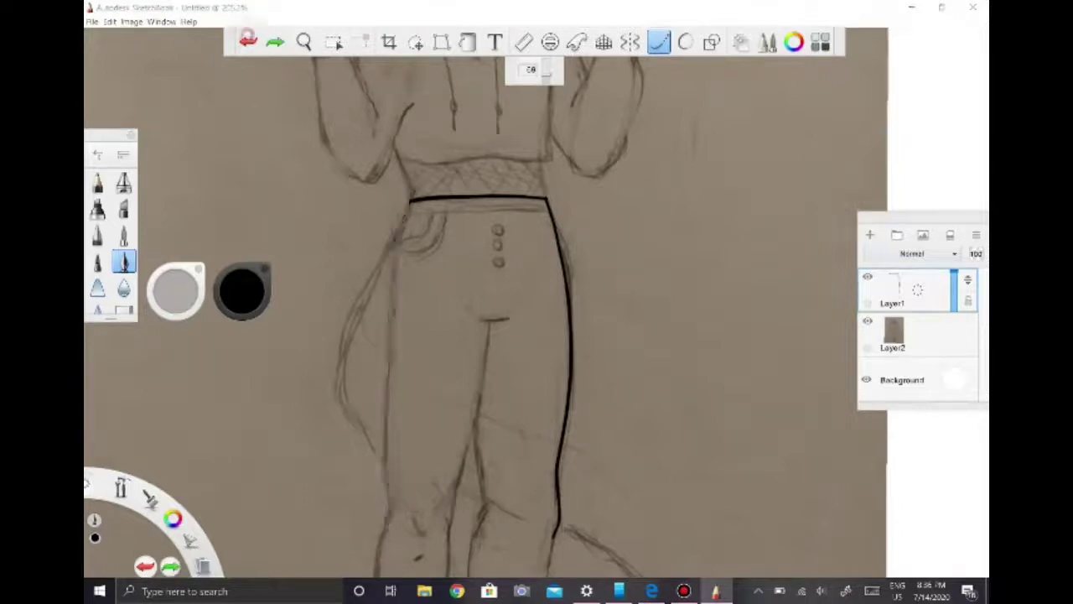
- Ink the trousers' remaining outer side, the crotch line and the first leg's outlines over the sketch
{"action": "left_click_drag", "start_coordinate": [411, 201], "coordinate": [392, 270]}
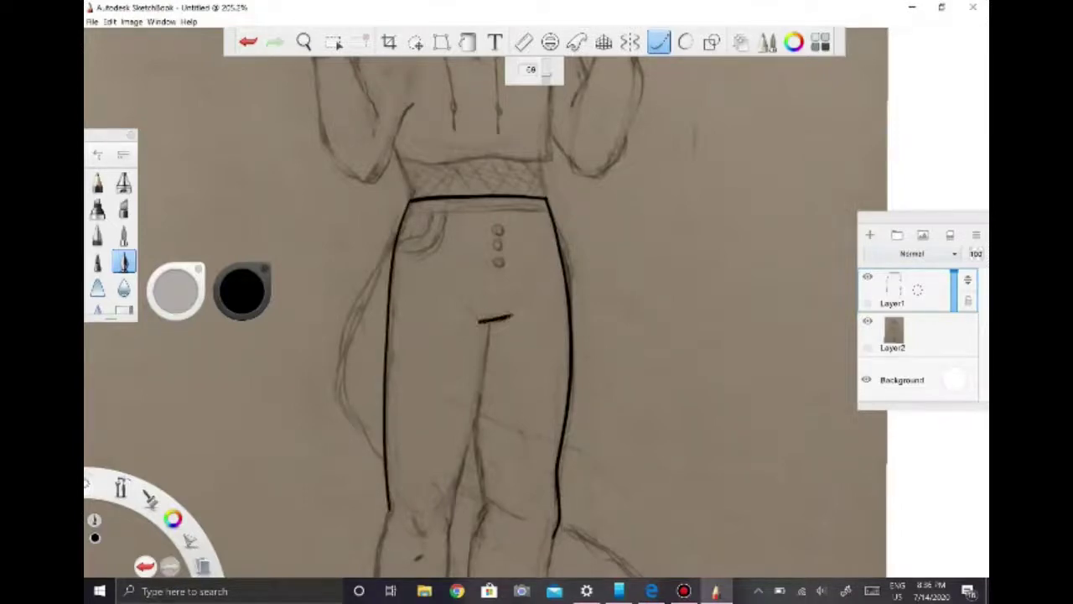
{"action": "scroll", "coordinate": [486, 302], "scroll_direction": "down", "scroll_amount": 3}
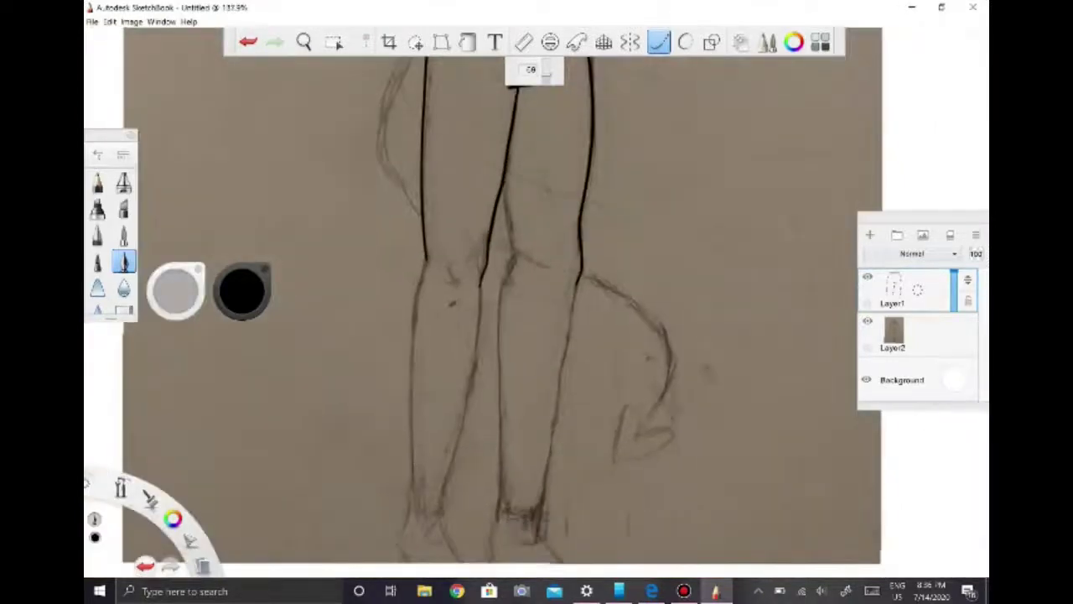
{"action": "left_click_drag", "start_coordinate": [457, 444], "coordinate": [436, 520]}
{"action": "key", "text": "ctrl+z"}
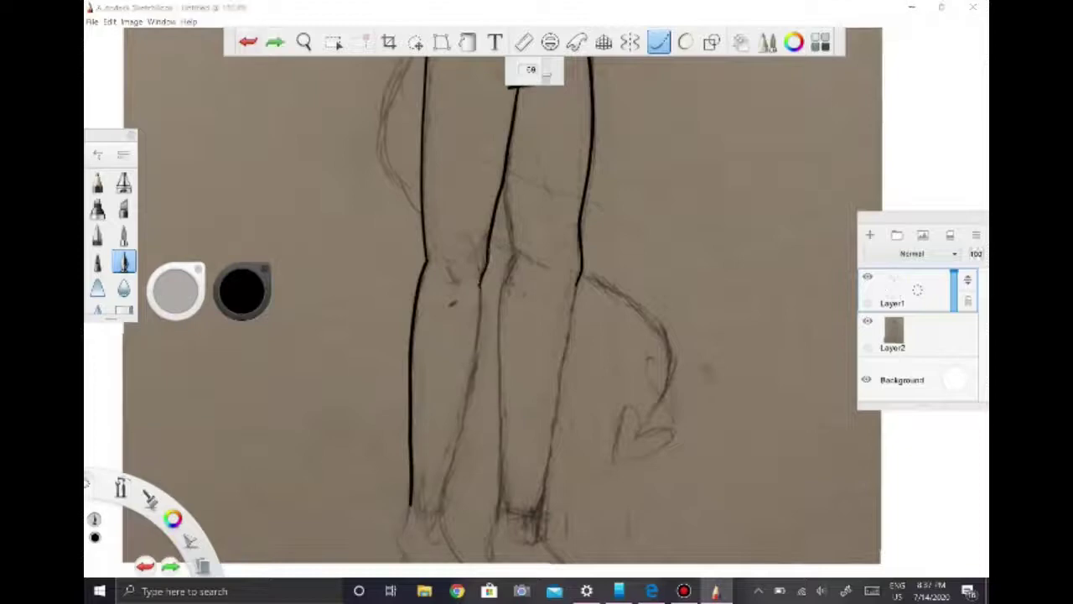
{"action": "mouse_move", "coordinate": [483, 282]}
{"action": "left_mouse_down"}
{"action": "mouse_move", "coordinate": [447, 477]}
{"action": "mouse_move", "coordinate": [462, 428]}
{"action": "left_mouse_up"}
{"action": "key", "text": "ctrl+z"}
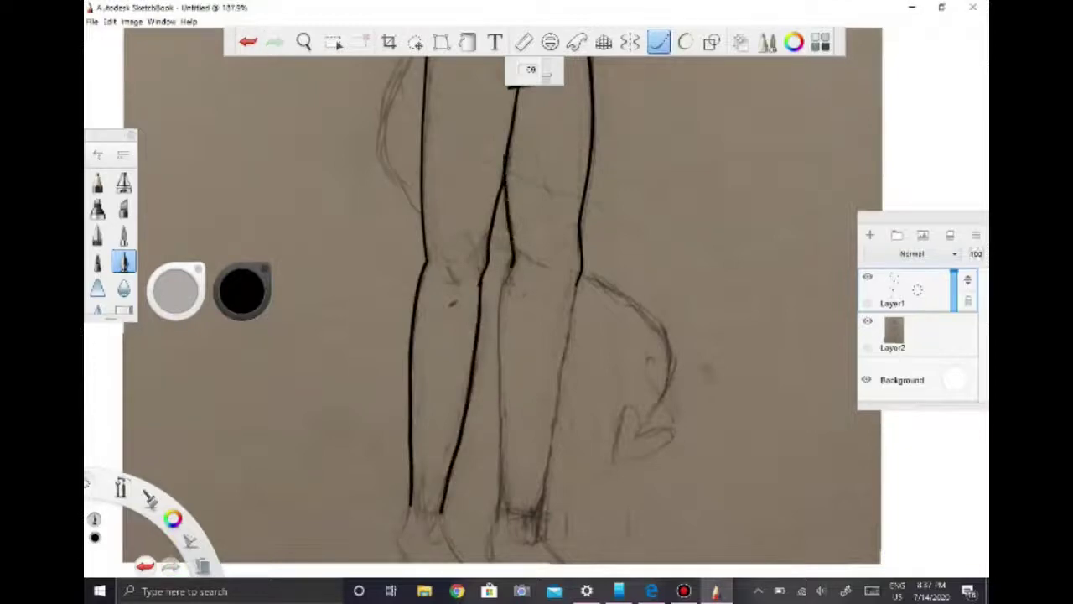
- Redo the first leg's inner lower line and ink the second leg's inner line from the thigh to the ankle
{"action": "key", "text": "ctrl+z"}
{"action": "key", "text": "ctrl+z"}
{"action": "mouse_move", "coordinate": [483, 279]}
{"action": "left_mouse_down"}
{"action": "mouse_move", "coordinate": [443, 513]}
{"action": "mouse_move", "coordinate": [447, 505]}
{"action": "left_mouse_up"}
{"action": "key", "text": "ctrl+z"}
{"action": "key", "text": "ctrl+z"}
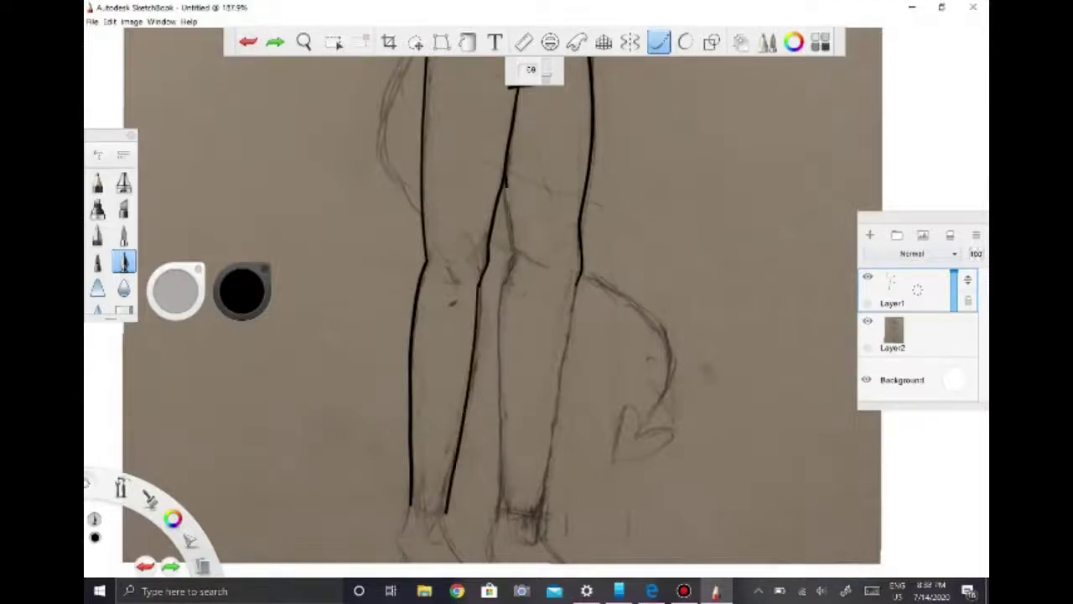
{"action": "left_click_drag", "start_coordinate": [501, 402], "coordinate": [501, 508]}
- Reshape the outer outline of each thigh in turn with a rectangular selection and Distort
{"action": "key", "text": "Home"}
{"action": "key", "text": "m"}
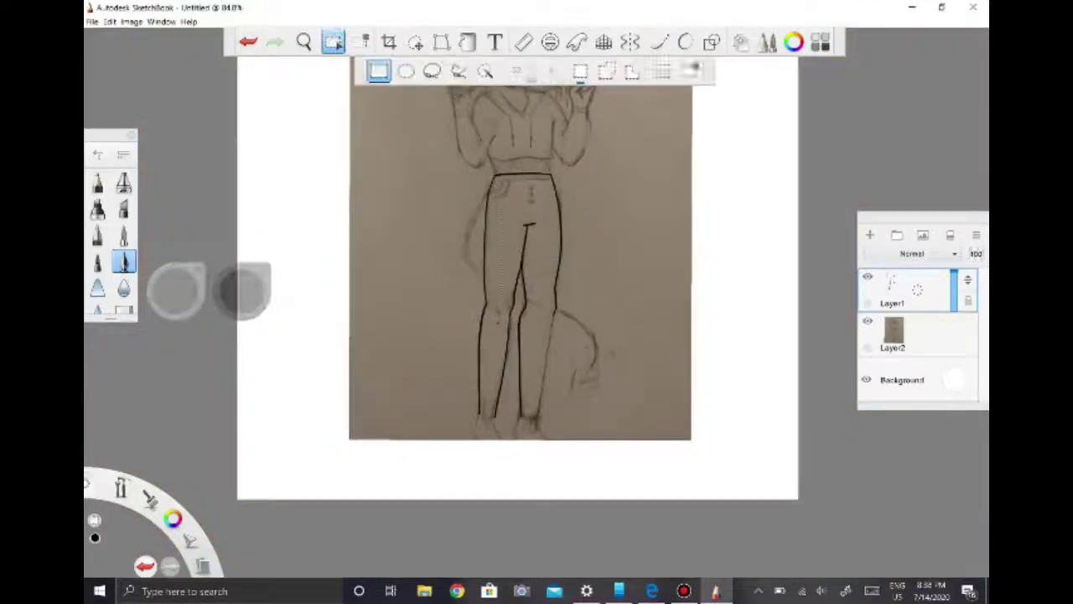
{"action": "key", "text": "v"}
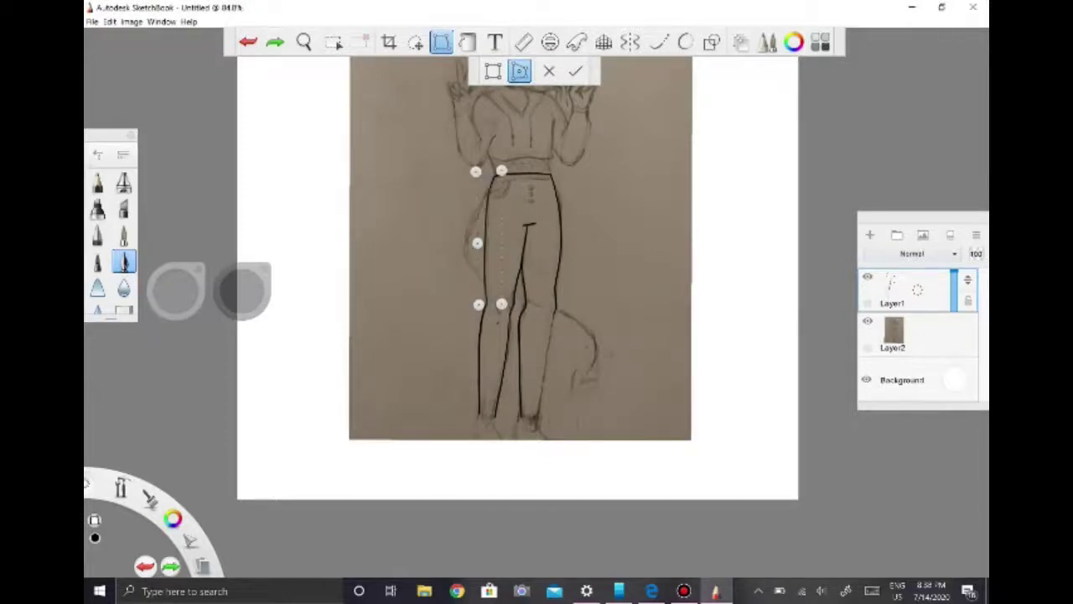
{"action": "key", "text": "Return"}
{"action": "key", "text": "m"}
{"action": "key", "text": "v"}
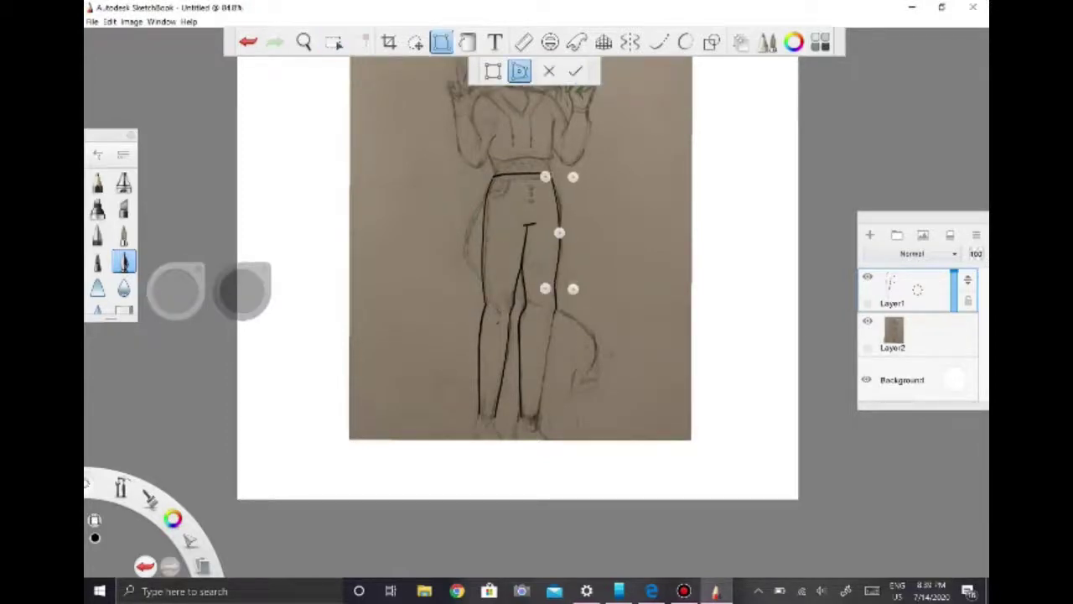
{"action": "key", "text": "Return"}
{"action": "key", "text": "ctrl+z"}
{"action": "scroll", "coordinate": [556, 302], "scroll_direction": "up", "scroll_amount": 3}
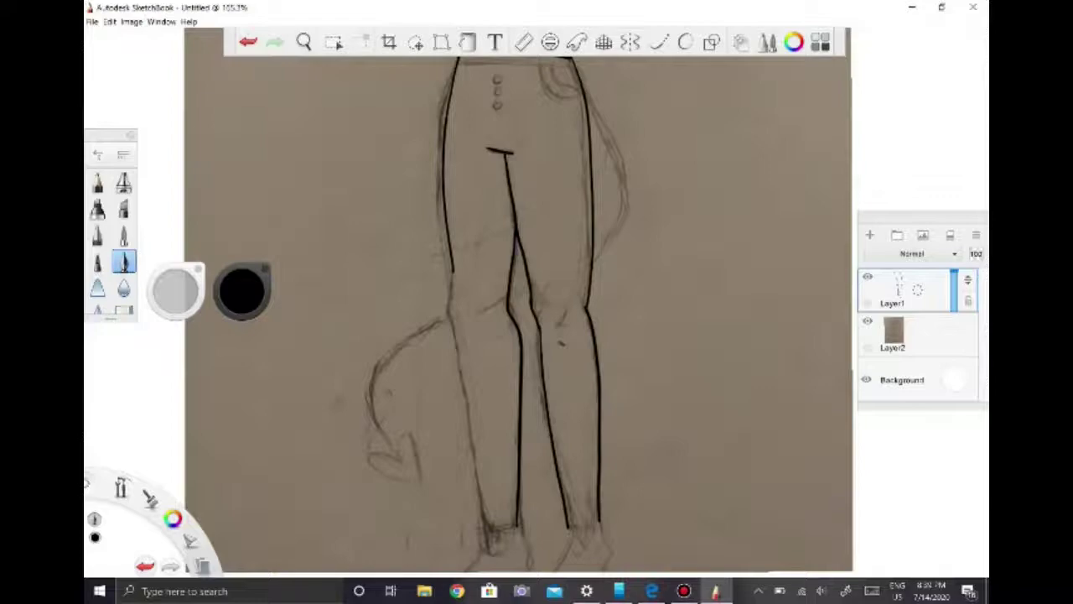
- Ink the second leg's missing outer line with Predictive Stroke and distort that lower leg slightly to adjust its shape
{"action": "key", "text": "r"}
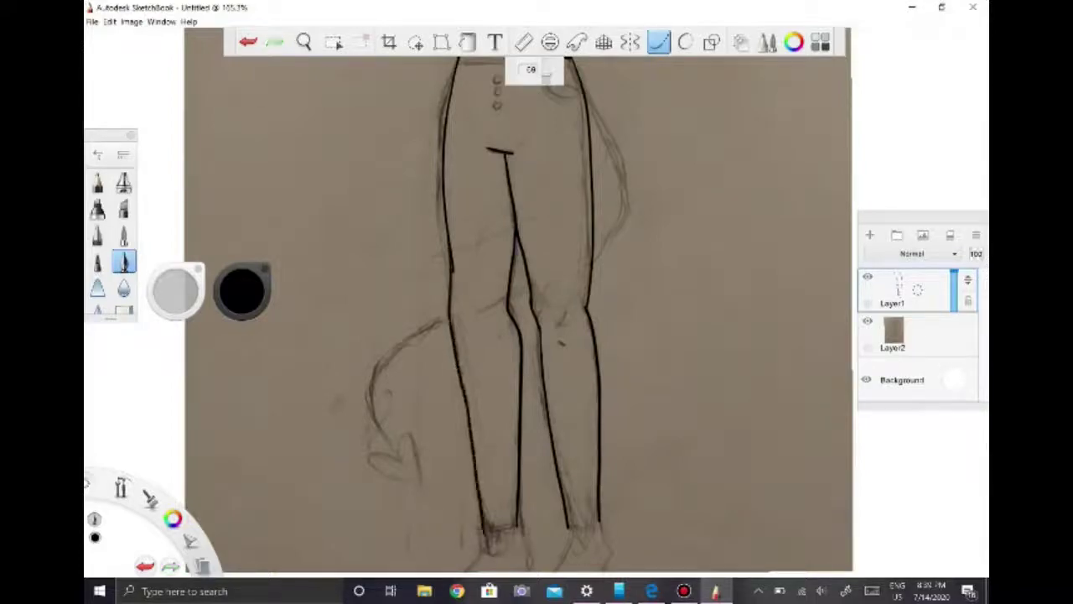
{"action": "key", "text": "Home"}
{"action": "key", "text": "m"}
{"action": "key", "text": "v"}
{"action": "left_click_drag", "start_coordinate": [431, 531], "coordinate": [439, 532]}
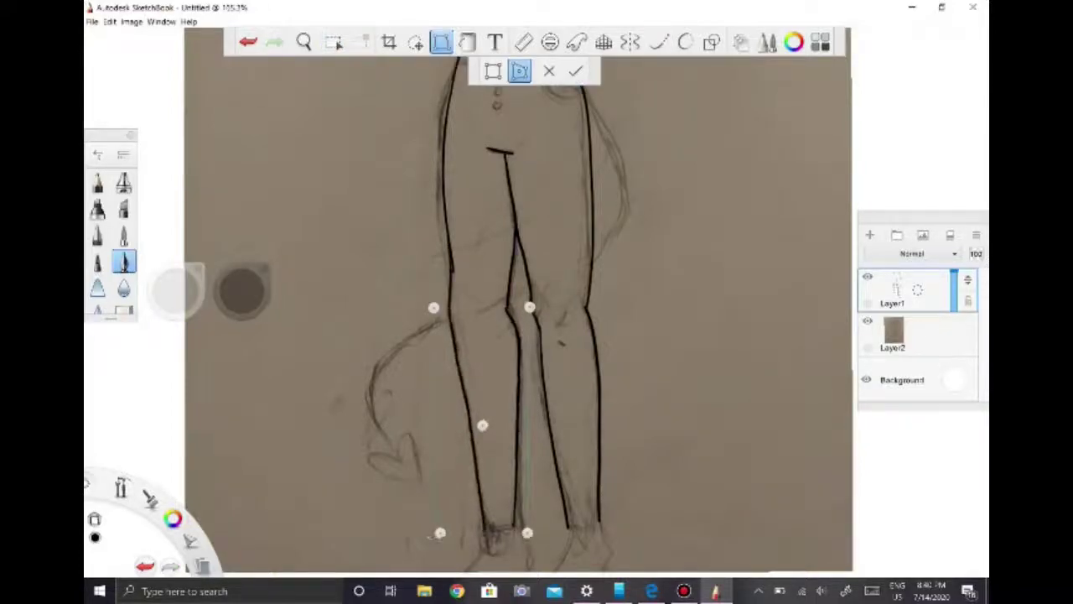
{"action": "key", "text": "Return"}
- Clean up the line joints at the knees and draw a closed teardrop-shaped patch on one knee with Predictive Stroke
{"action": "scroll", "coordinate": [518, 302], "scroll_direction": "up", "scroll_amount": 3}
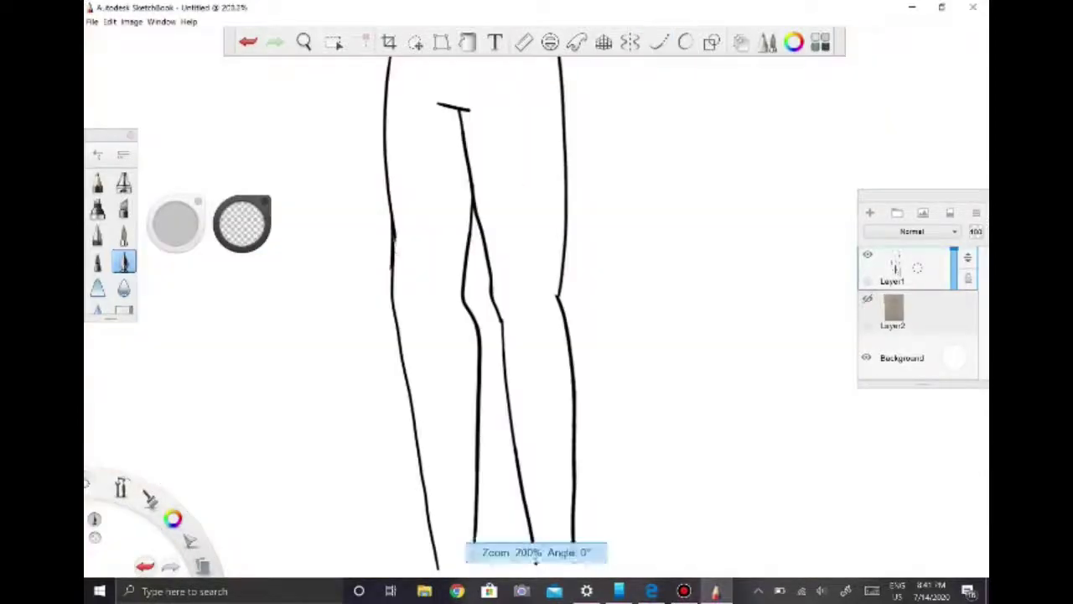
{"action": "scroll", "coordinate": [482, 319], "scroll_direction": "up", "scroll_amount": 3}
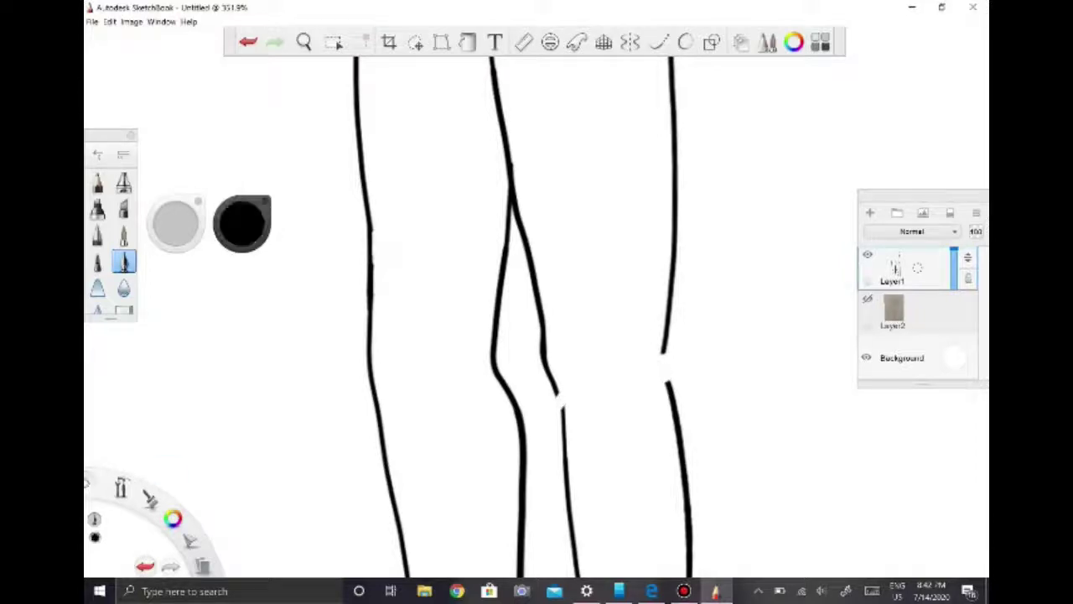
{"action": "left_click_drag", "start_coordinate": [555, 354], "coordinate": [628, 341]}
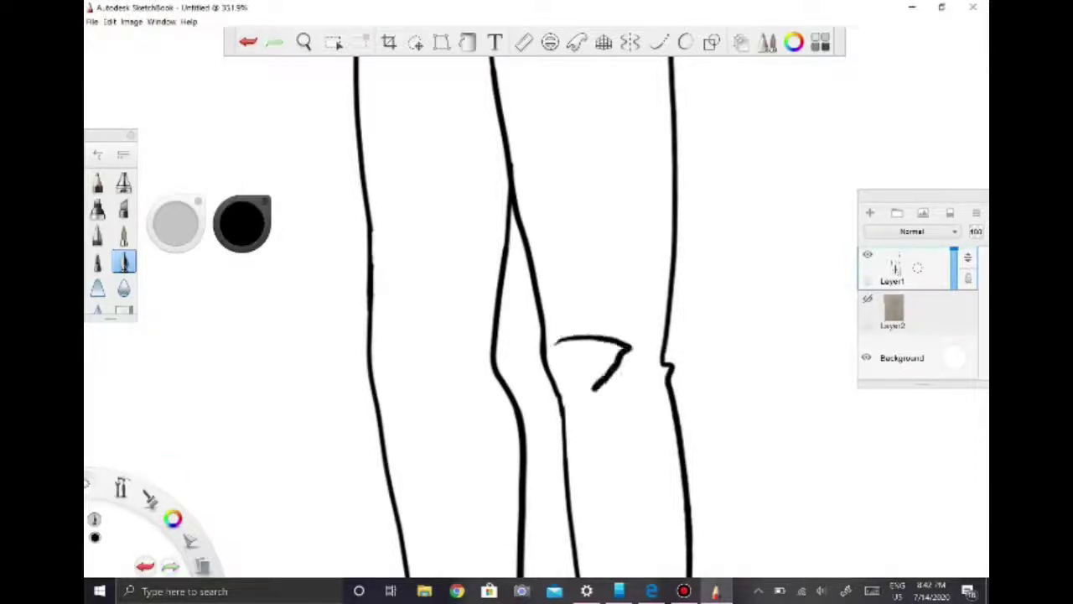
{"action": "key", "text": "ctrl+z"}
{"action": "left_click", "coordinate": [659, 42]}
{"action": "left_click_drag", "start_coordinate": [551, 356], "coordinate": [631, 356]}
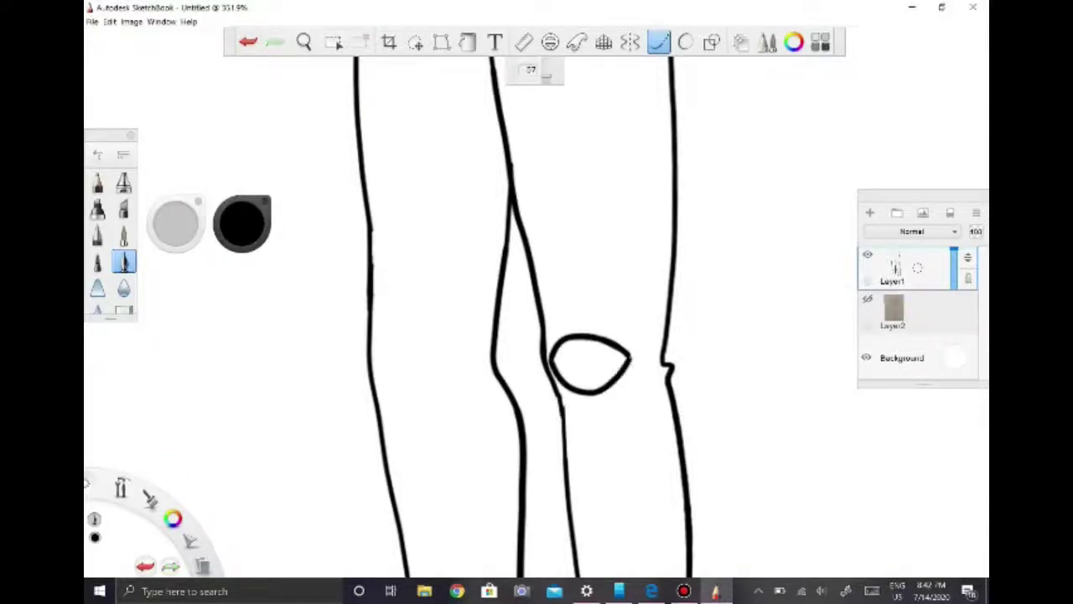
- Save the drawing as a TIFF file named RAZ in the Art folder
{"action": "scroll", "coordinate": [566, 284], "scroll_direction": "down", "scroll_amount": 5}
{"action": "left_click", "coordinate": [332, 41]}
{"action": "key", "text": "ctrl+s"}
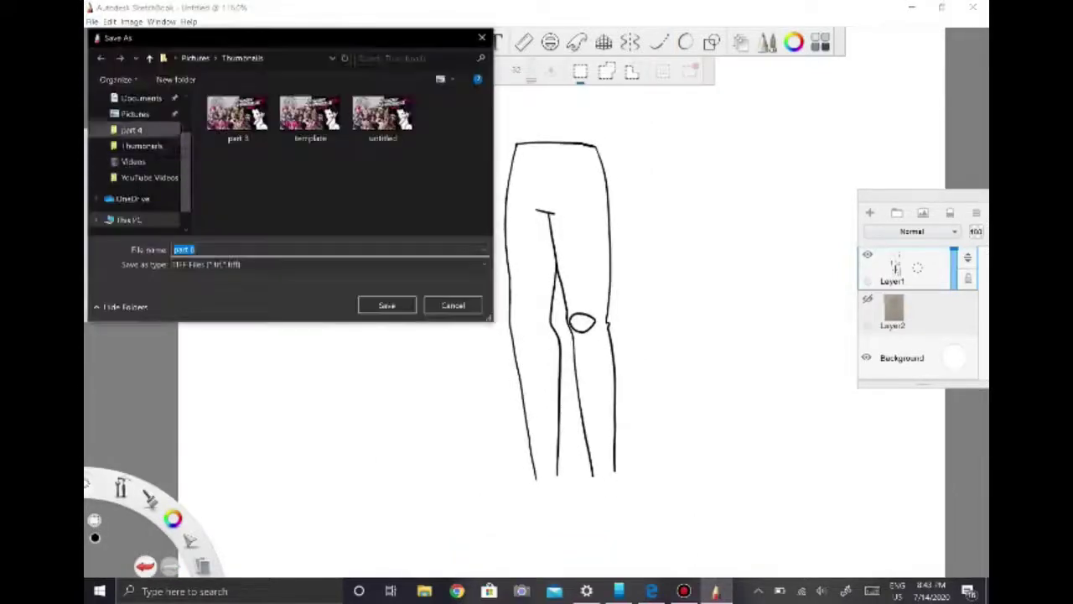
{"action": "left_click", "coordinate": [252, 233]}
{"action": "left_click_drag", "start_coordinate": [258, 377], "coordinate": [285, 408]}
{"action": "left_click", "coordinate": [772, 388]}
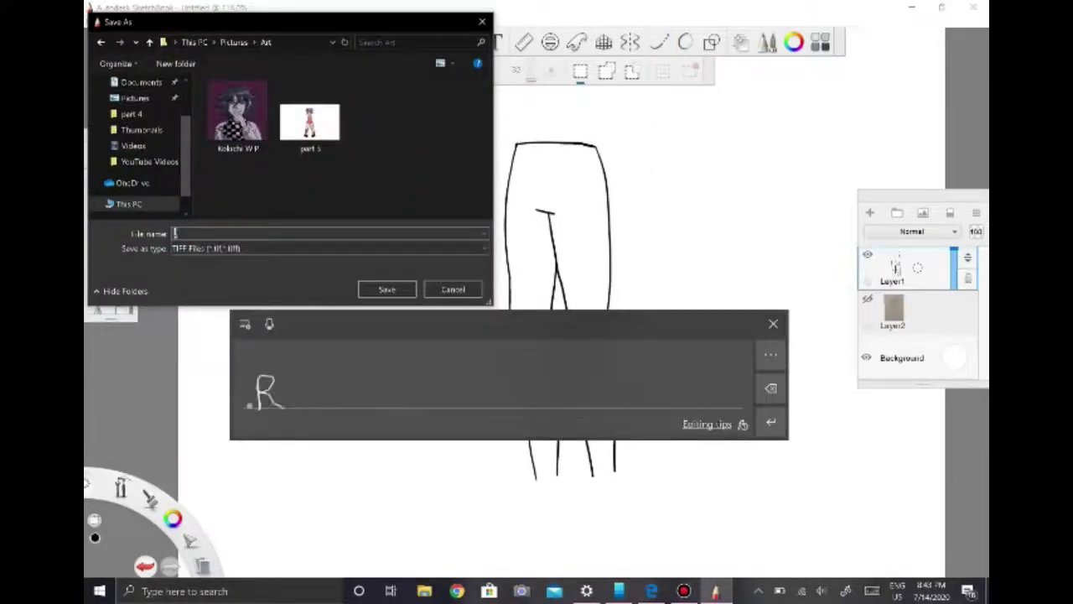
{"action": "type", "text": "RAZ"}
{"action": "left_click", "coordinate": [386, 289]}
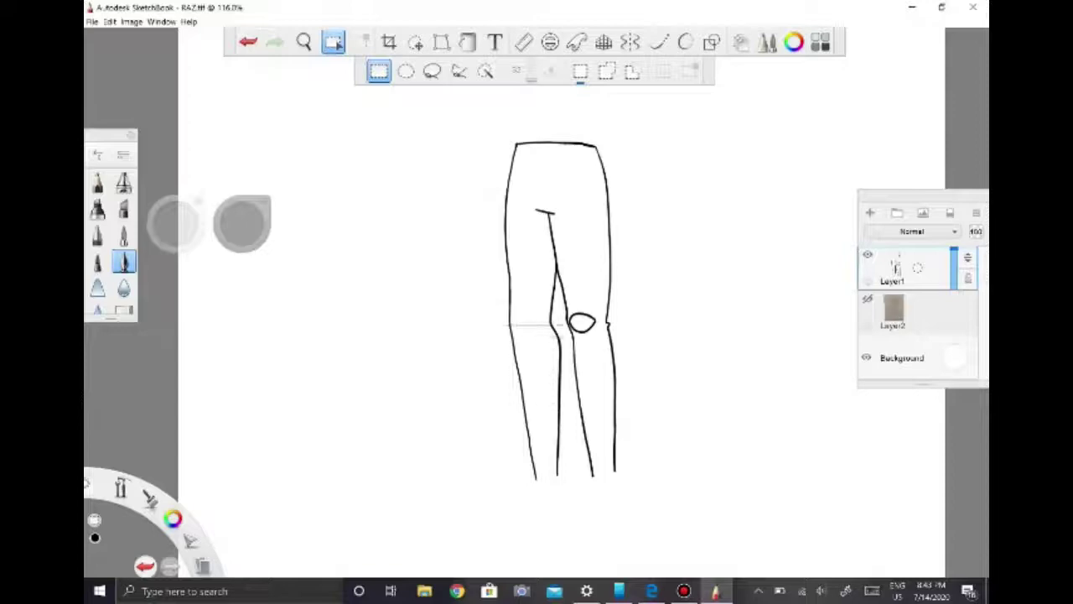
- Select the lower part of the leg without the knee patch and shift it slightly to the right
{"action": "left_click_drag", "start_coordinate": [508, 325], "coordinate": [565, 488]}
{"action": "left_click_drag", "start_coordinate": [537, 403], "coordinate": [539, 403]}
{"action": "left_click", "coordinate": [577, 70]}
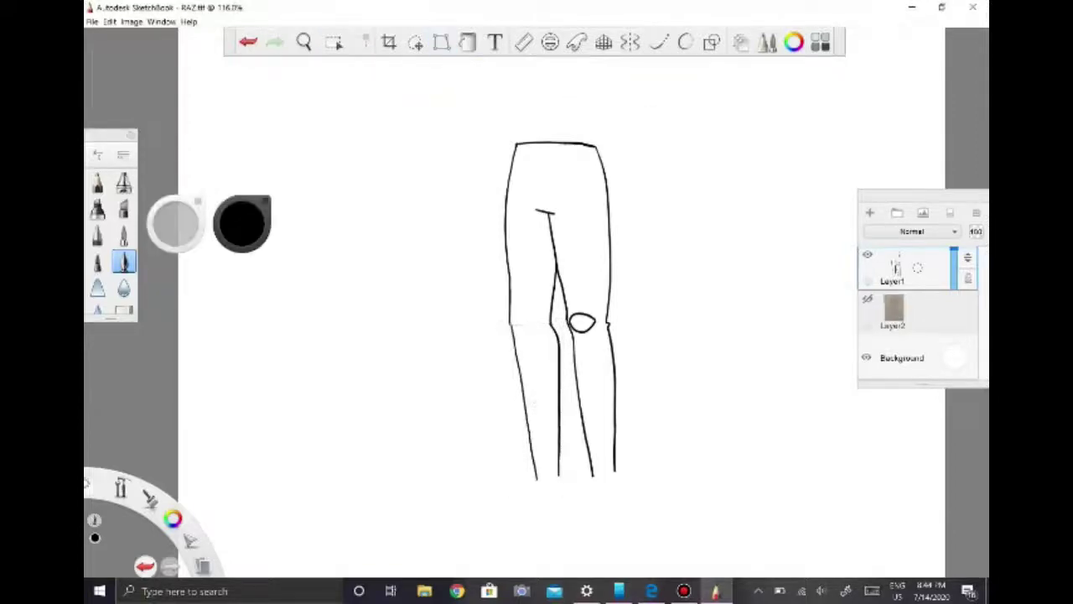
- Rejoin the outlines at the shifted leg's knee and draw a short curved crease line on that knee
{"action": "scroll", "coordinate": [540, 351], "scroll_direction": "up", "scroll_amount": 5}
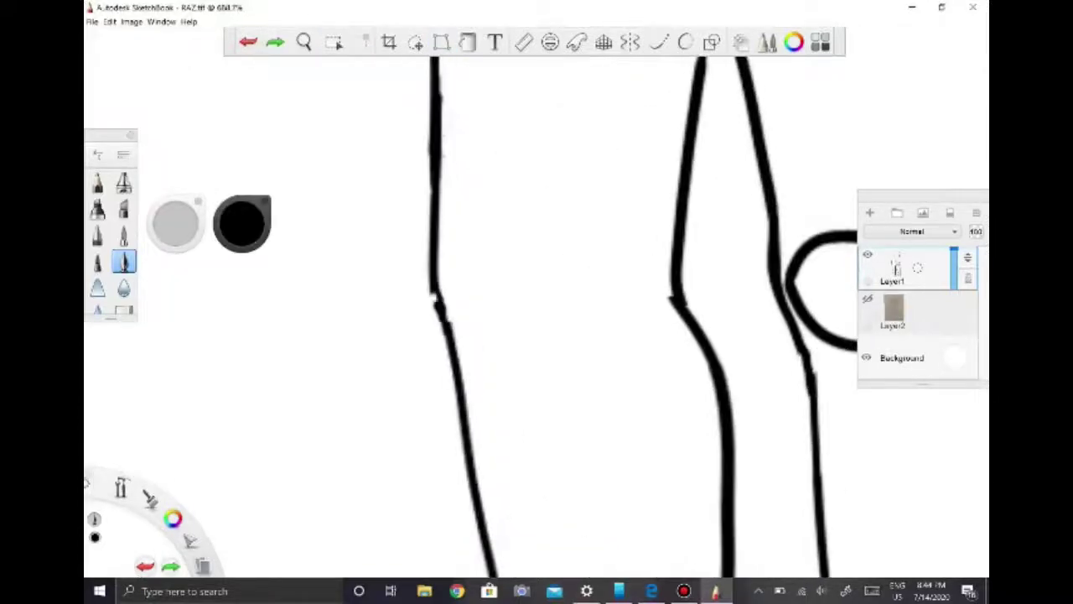
{"action": "scroll", "coordinate": [578, 294], "scroll_direction": "down", "scroll_amount": 5}
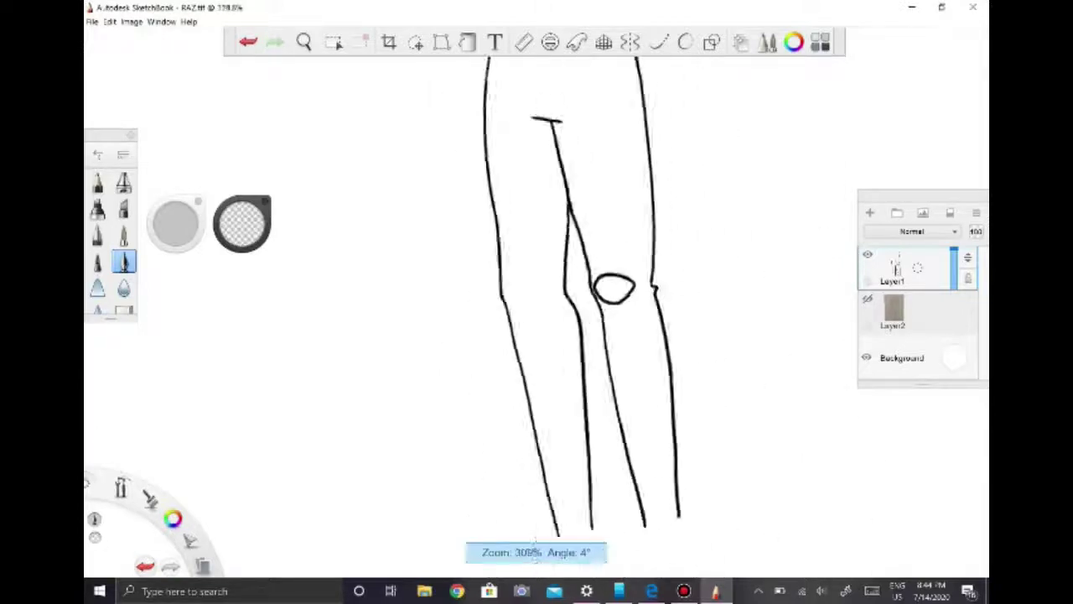
{"action": "key", "text": "ctrl+z"}
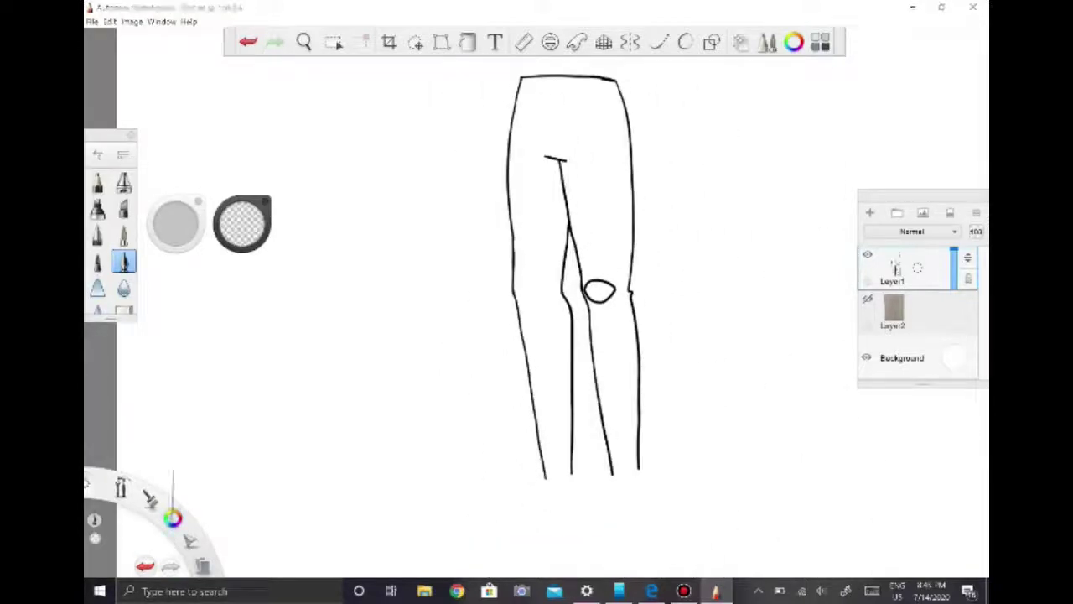
{"action": "scroll", "coordinate": [542, 291], "scroll_direction": "up", "scroll_amount": 2}
{"action": "key", "text": "ctrl+z"}
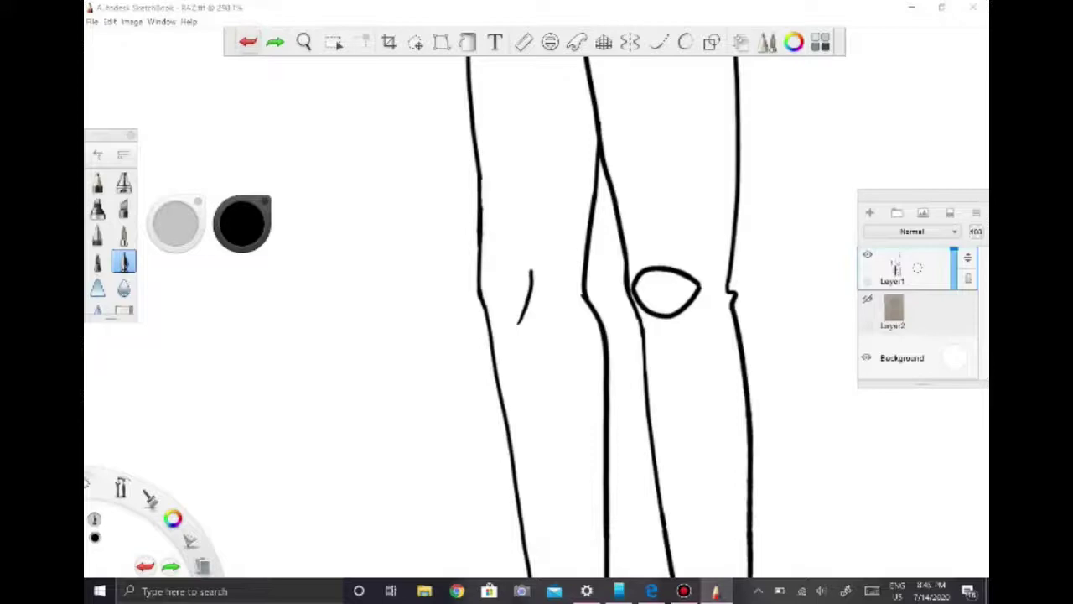
- Draw a frilled edge around the knee patch and erase the kinked joint in the other knee's inner line
{"action": "scroll", "coordinate": [666, 279], "scroll_direction": "up", "scroll_amount": 2}
{"action": "mouse_move", "coordinate": [635, 251]}
{"action": "left_mouse_down"}
{"action": "mouse_move", "coordinate": [587, 304]}
{"action": "mouse_move", "coordinate": [736, 329]}
{"action": "mouse_move", "coordinate": [630, 251]}
{"action": "left_mouse_up"}
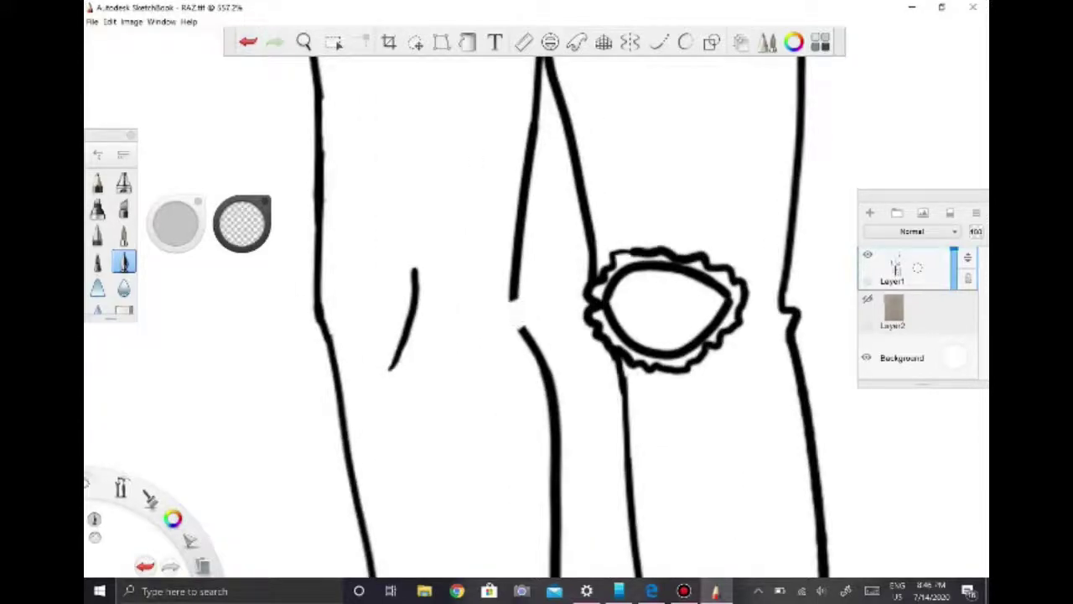
{"action": "scroll", "coordinate": [536, 319], "scroll_direction": "down", "scroll_amount": 4}
- Draw two fold lines rising diagonally from the trousers' crotch line
{"action": "scroll", "coordinate": [469, 234], "scroll_direction": "up", "scroll_amount": 3}
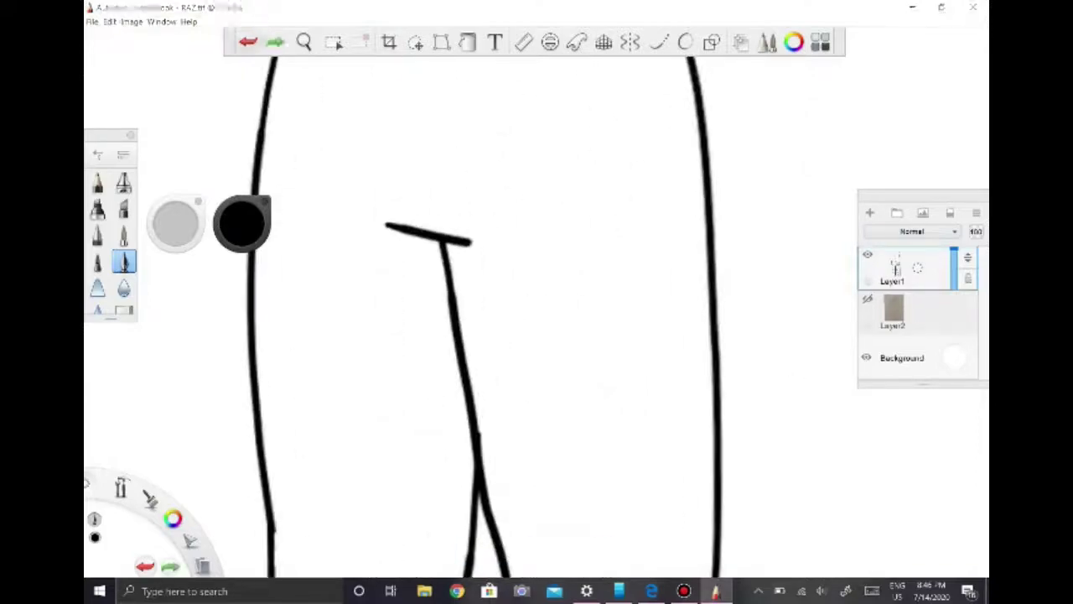
{"action": "left_click_drag", "start_coordinate": [486, 236], "coordinate": [629, 171]}
{"action": "left_click_drag", "start_coordinate": [510, 212], "coordinate": [601, 151]}
{"action": "scroll", "coordinate": [493, 209], "scroll_direction": "down", "scroll_amount": 3}
{"action": "scroll", "coordinate": [470, 493], "scroll_direction": "up", "scroll_amount": 3}
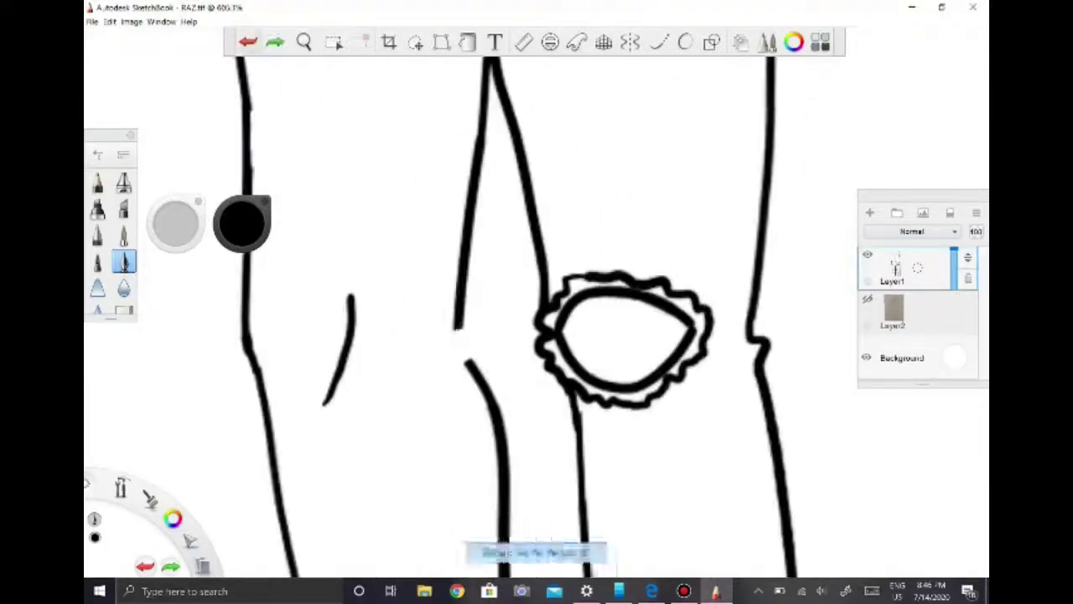
- Ink a rounded outline with a pointed inner corner over the sketch's larger eye using Predictive Stroke
{"action": "scroll", "coordinate": [536, 319], "scroll_direction": "down", "scroll_amount": 5}
{"action": "scroll", "coordinate": [533, 125], "scroll_direction": "up", "scroll_amount": 4}
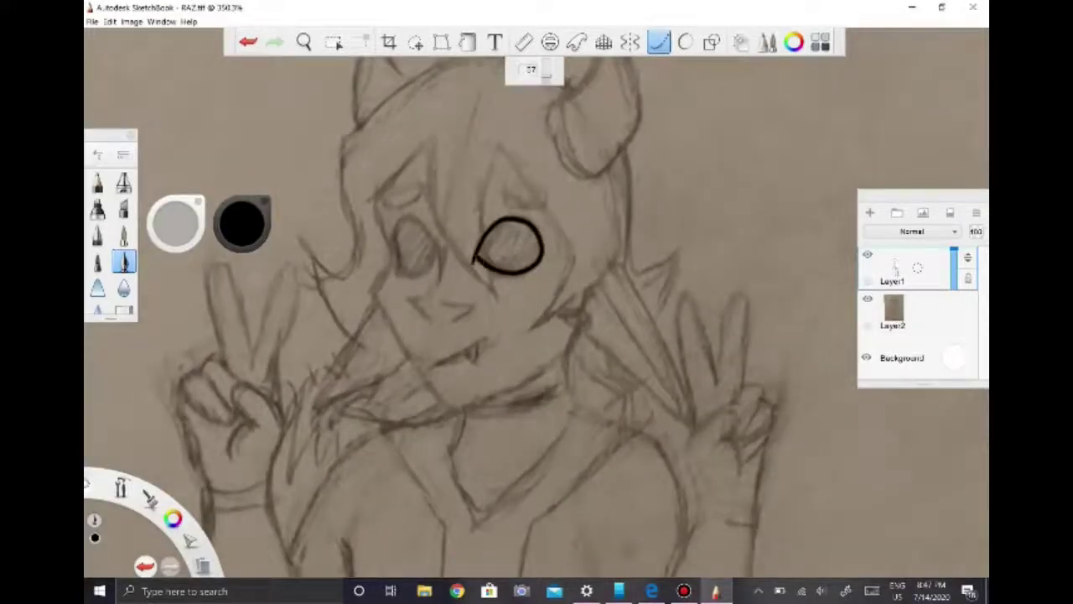
{"action": "key", "text": "m"}
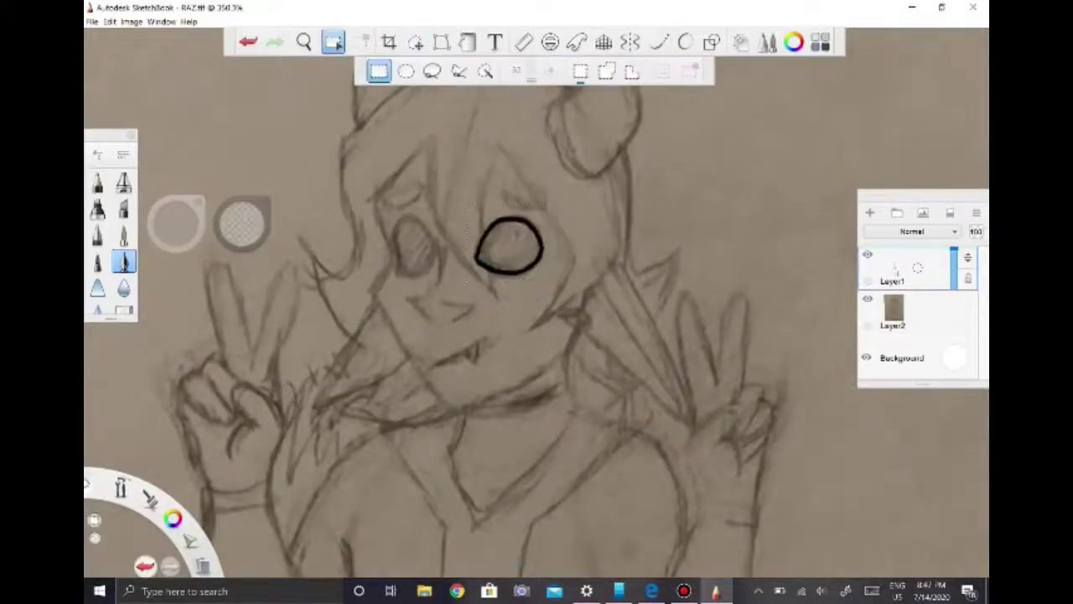
{"action": "key", "text": "Escape"}
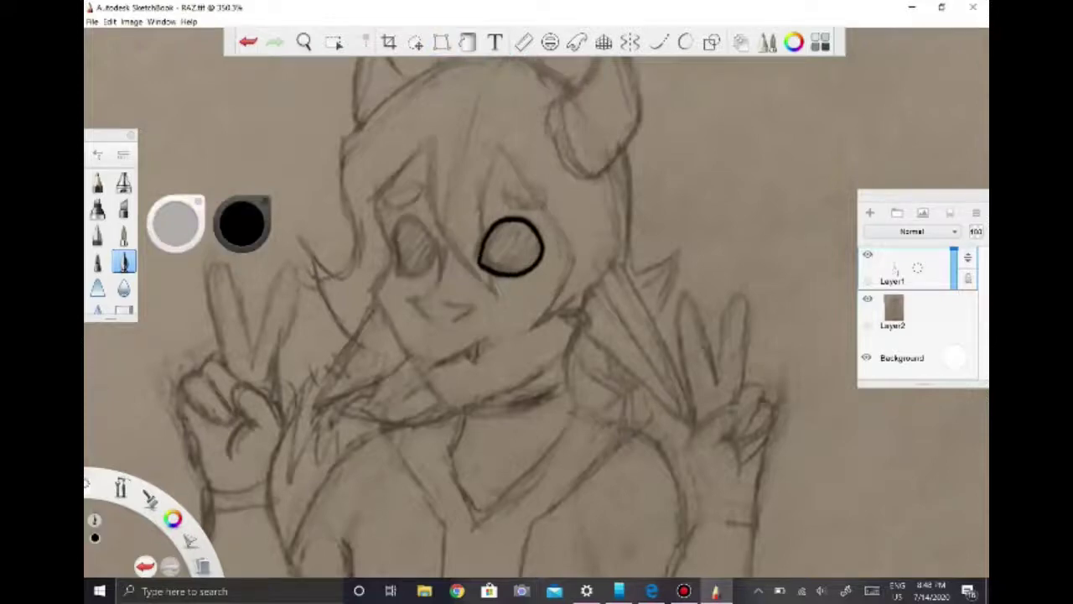
{"action": "key", "text": "ctrl+z"}
{"action": "key", "text": "ctrl+z"}
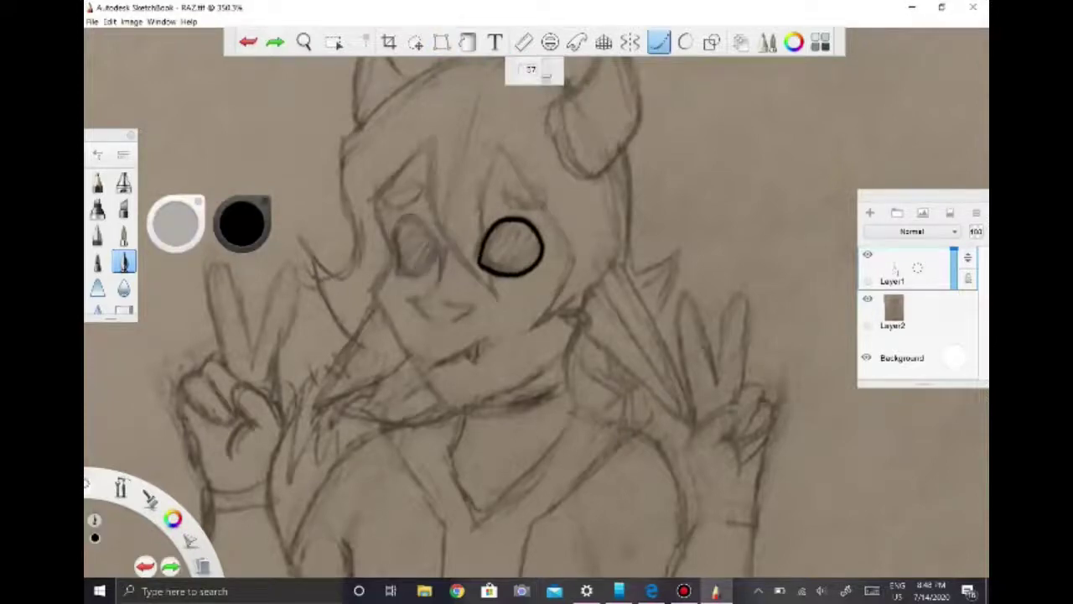
{"action": "key", "text": "ctrl+z"}
- Copy the inked eye outline to a new layer, mirrored, and distort it to fit the sketch's narrower eye
{"action": "key", "text": "m"}
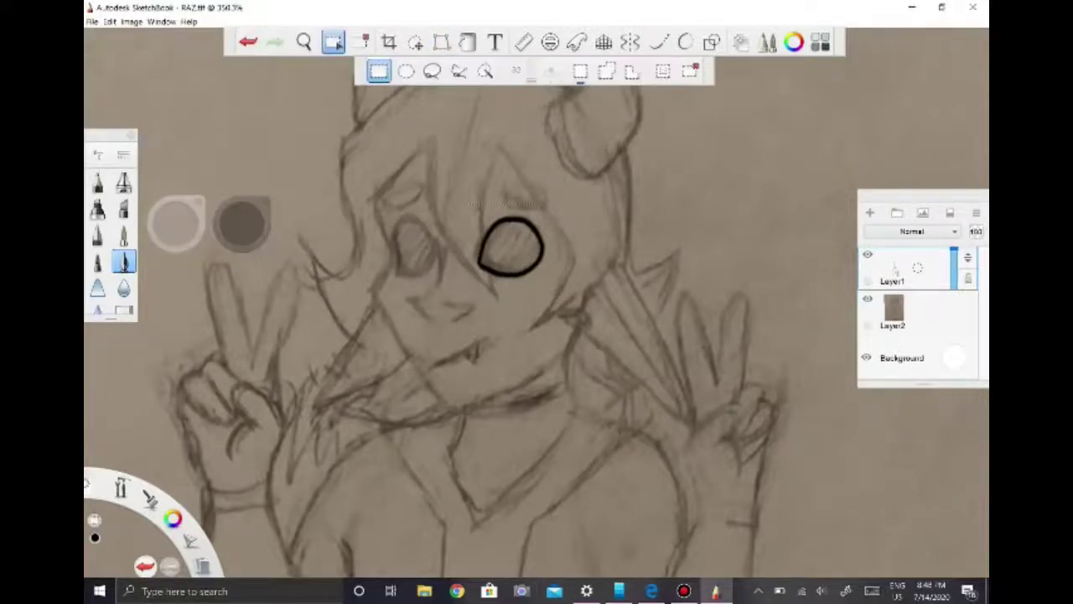
{"action": "key", "text": "alt+e"}
{"action": "key", "text": "p"}
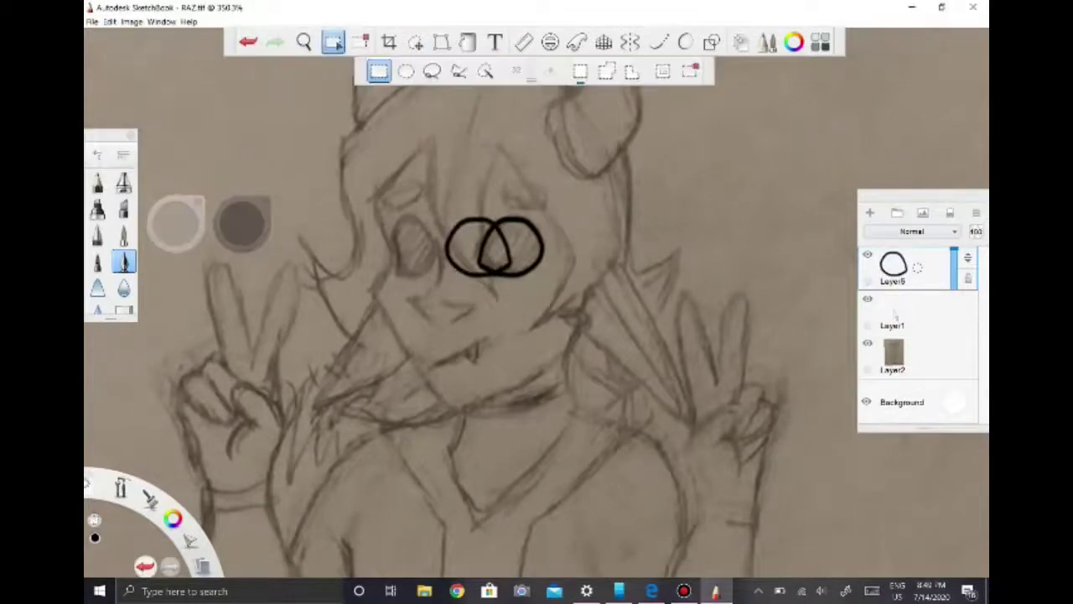
{"action": "key", "text": "ctrl+t"}
{"action": "left_click_drag", "start_coordinate": [494, 248], "coordinate": [410, 246]}
{"action": "mouse_move", "coordinate": [366, 197]}
{"action": "left_mouse_down"}
{"action": "mouse_move", "coordinate": [376, 186]}
{"action": "mouse_move", "coordinate": [372, 200]}
{"action": "left_mouse_up"}
{"action": "mouse_move", "coordinate": [462, 202]}
{"action": "left_mouse_down"}
{"action": "mouse_move", "coordinate": [438, 194]}
{"action": "mouse_move", "coordinate": [448, 199]}
{"action": "left_mouse_up"}
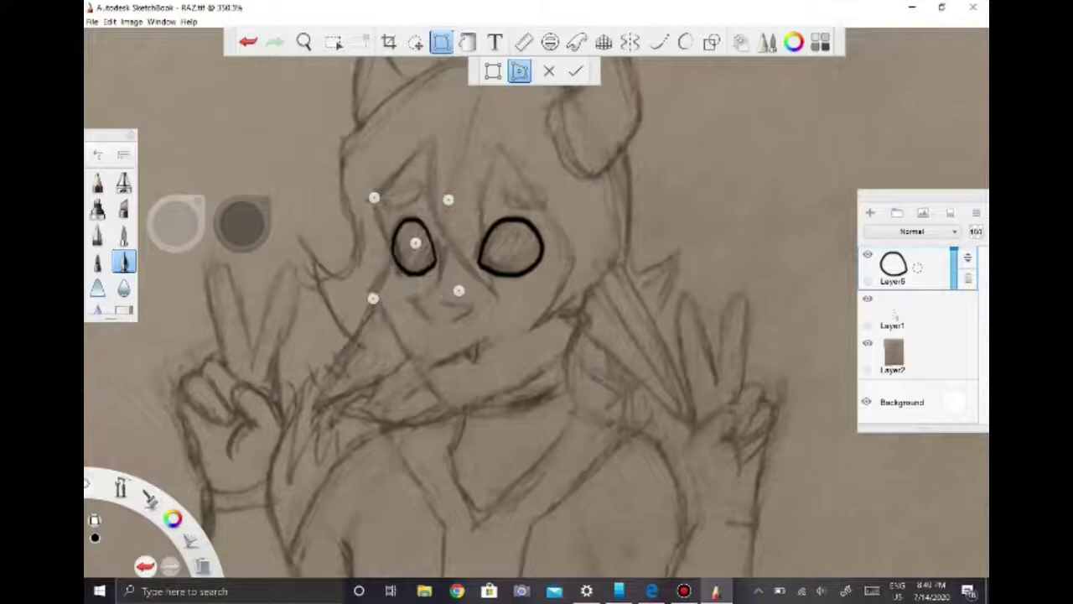
- Place a mirrored copy of the inked eye over the sketch's narrower eye and distort its corners to match the sketched shape
{"action": "key", "text": "alt+i"}
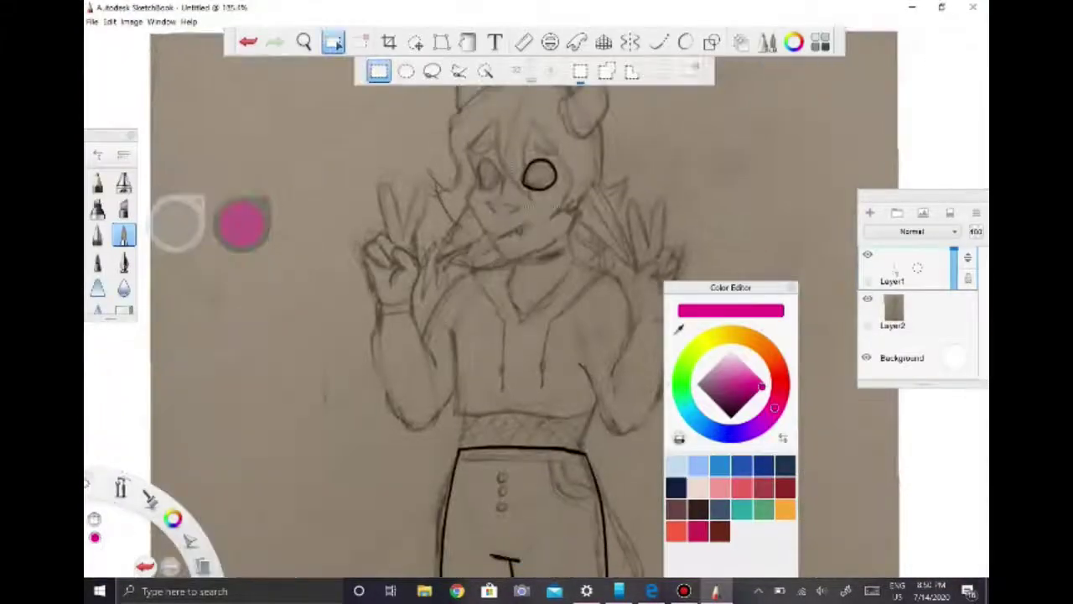
{"action": "key", "text": "alt+i"}
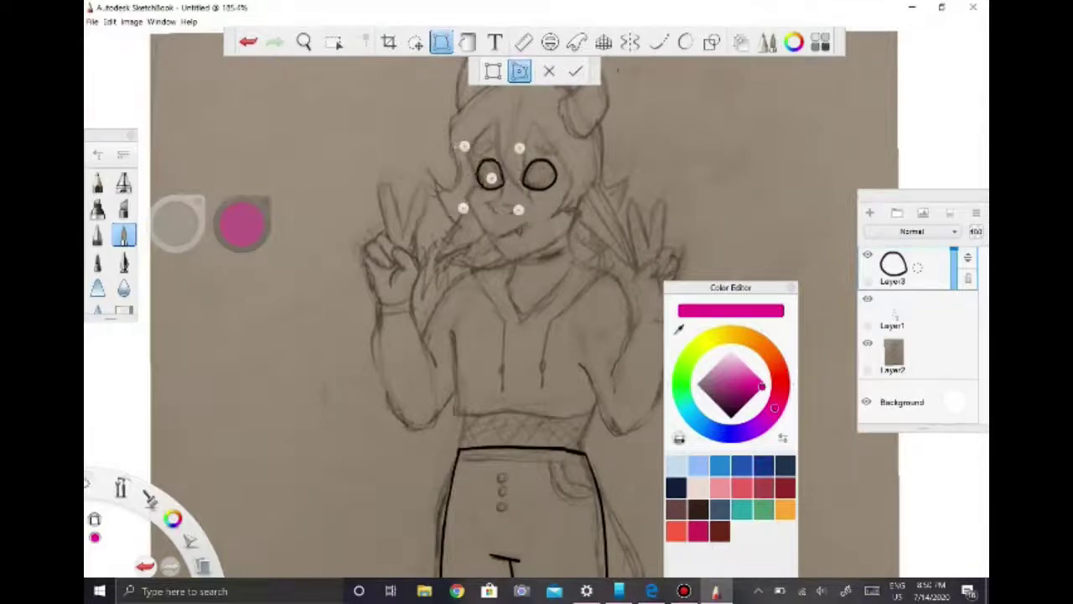
{"action": "left_click_drag", "start_coordinate": [519, 148], "coordinate": [511, 150]}
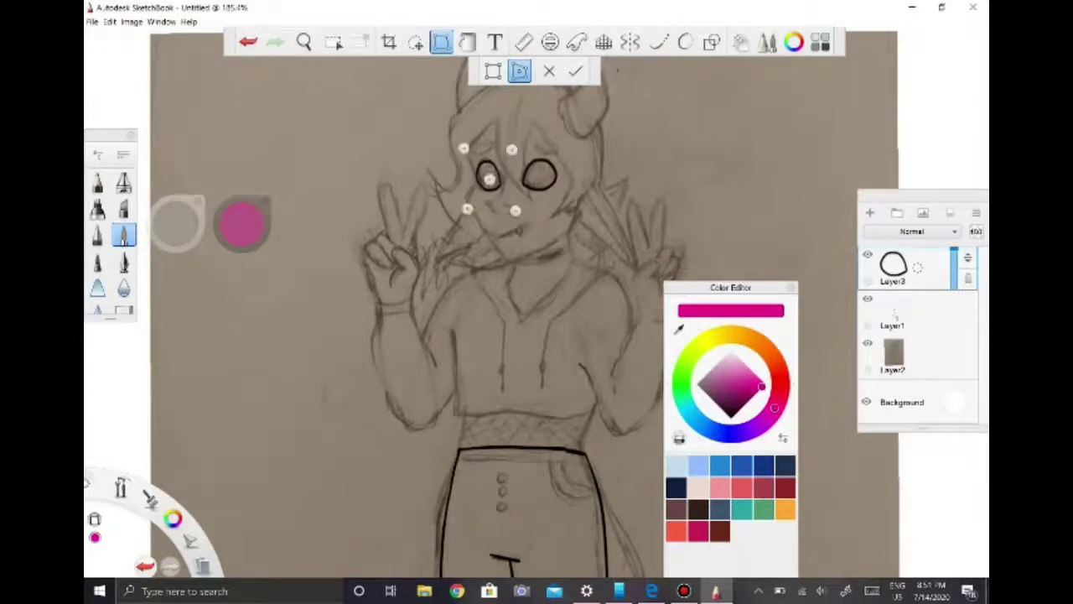
{"action": "key", "text": "Return"}
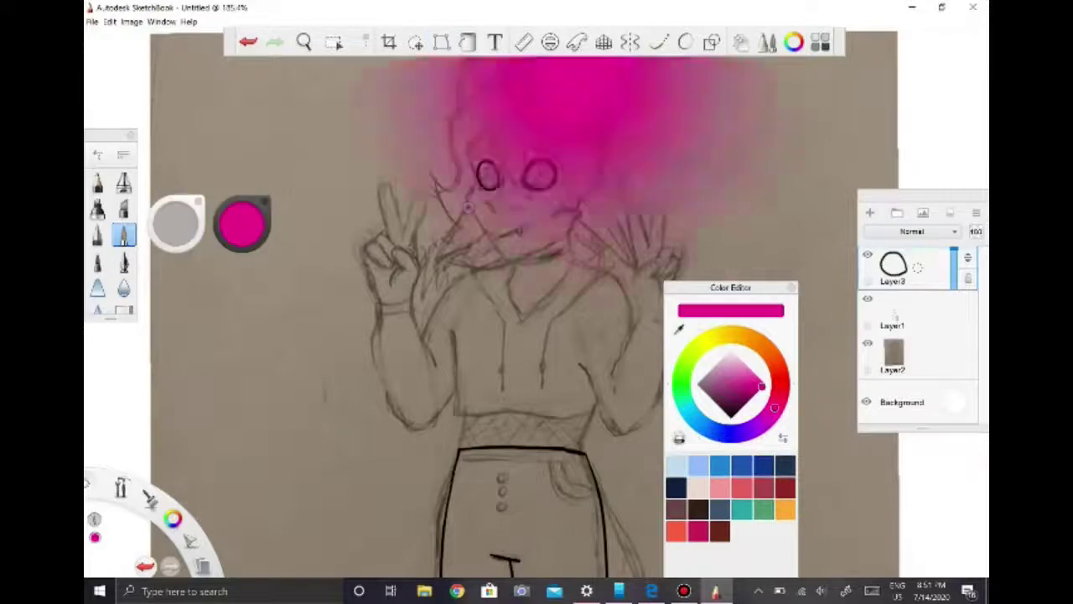
- Flip the canvas horizontally and save the drawing as RAZ.tif
{"action": "left_click_drag", "start_coordinate": [520, 251], "coordinate": [549, 252]}
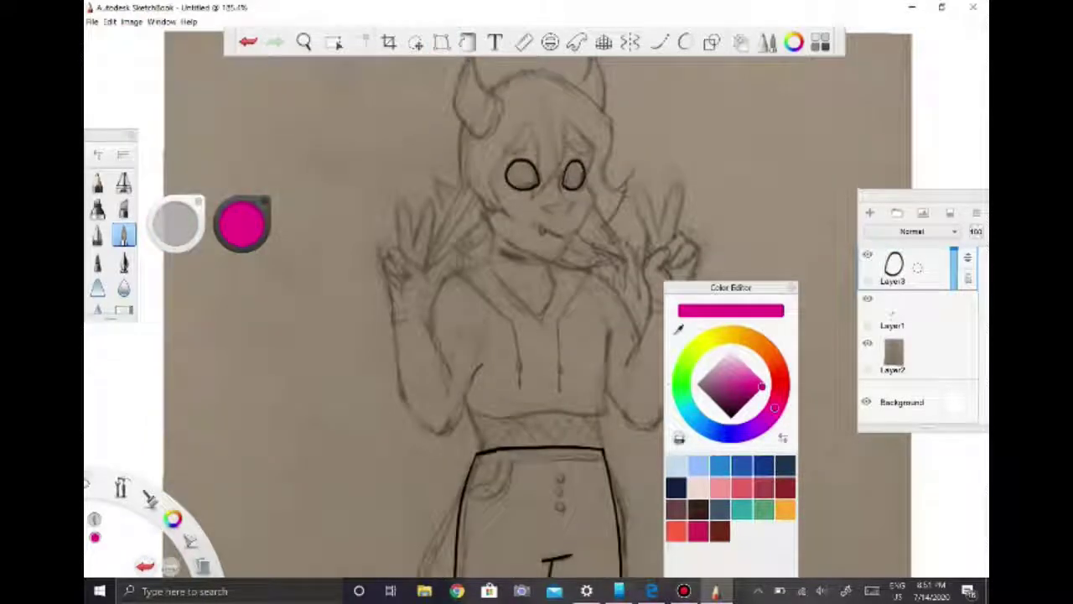
{"action": "key", "text": "ctrl+s"}
{"action": "key", "text": "Return"}
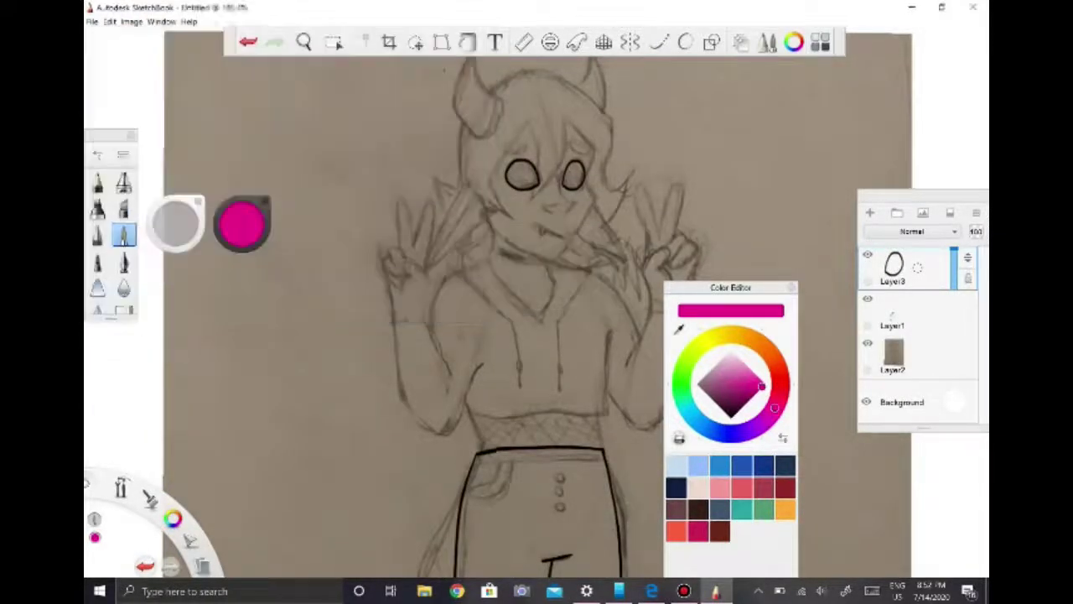
- Darken the brush colour from magenta to black and switch from the browser back to the SketchBook drawing
{"action": "left_click_drag", "start_coordinate": [241, 222], "coordinate": [241, 268]}
{"action": "scroll", "coordinate": [537, 302], "scroll_direction": "up", "scroll_amount": 3}
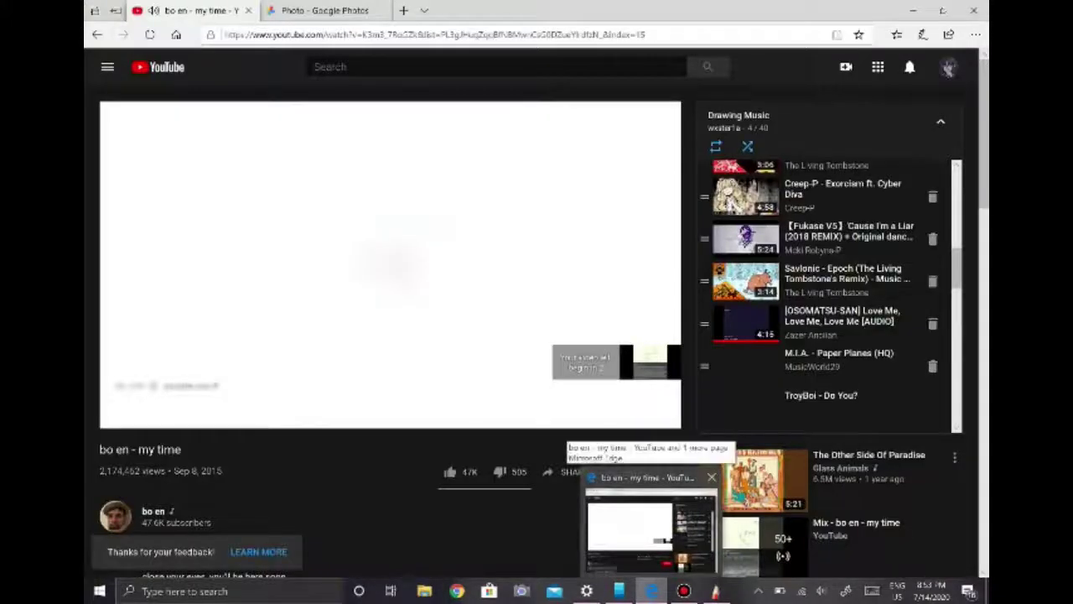
{"action": "left_click", "coordinate": [716, 591]}
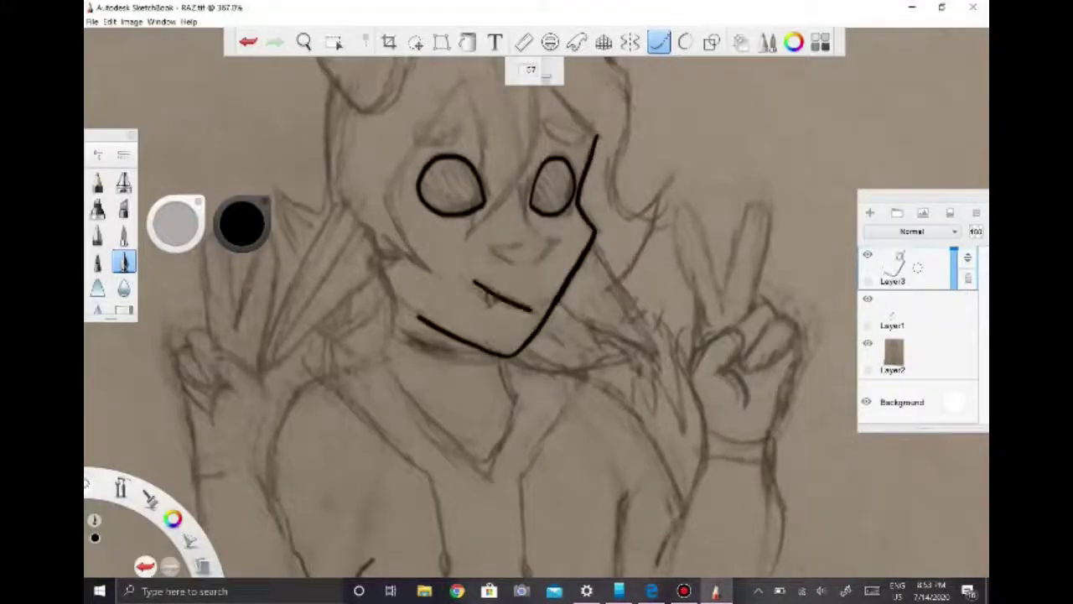
- Undo the mouth line and ink the curved nose bridge, the nose tip and the angular nostril
{"action": "key", "text": "ctrl+z"}
{"action": "key", "text": "ctrl+z"}
{"action": "key", "text": "ctrl+y"}
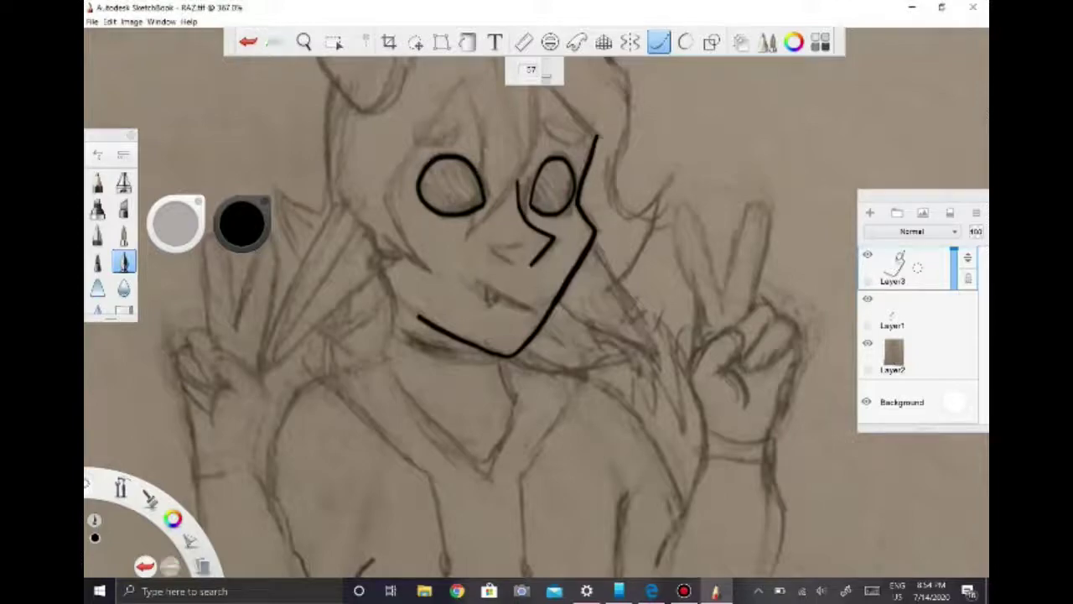
{"action": "key", "text": "ctrl+y"}
{"action": "key", "text": "ctrl+z"}
{"action": "key", "text": "ctrl+y"}
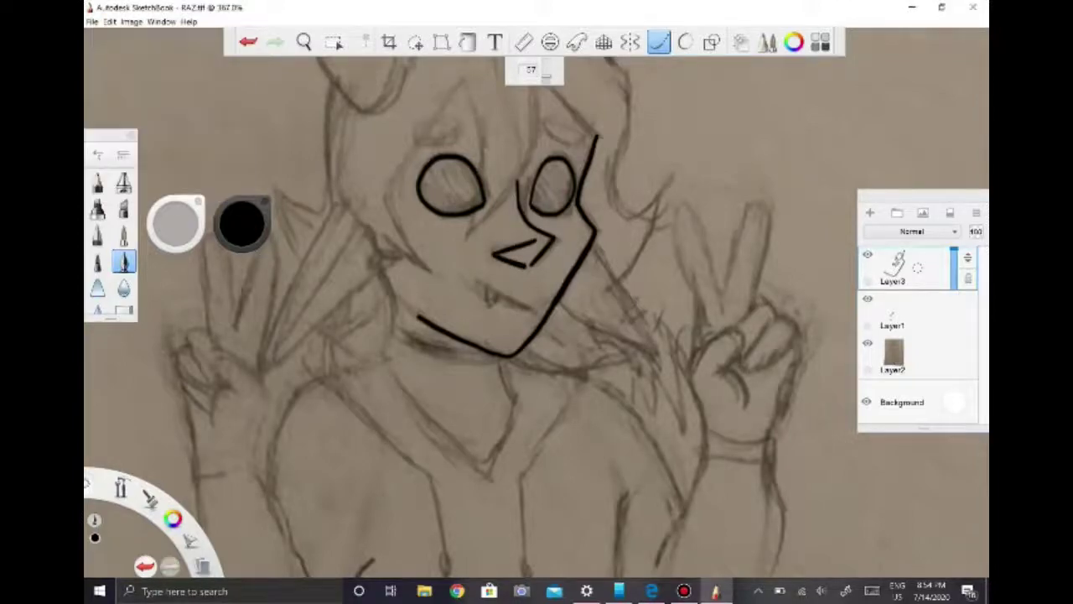
- Ink a tilted oval eyebrow above the narrower eye
{"action": "scroll", "coordinate": [537, 301], "scroll_direction": "up", "scroll_amount": 2}
{"action": "left_click_drag", "start_coordinate": [528, 241], "coordinate": [524, 243]}
{"action": "left_click_drag", "start_coordinate": [360, 239], "coordinate": [357, 240]}
{"action": "key", "text": "ctrl+z"}
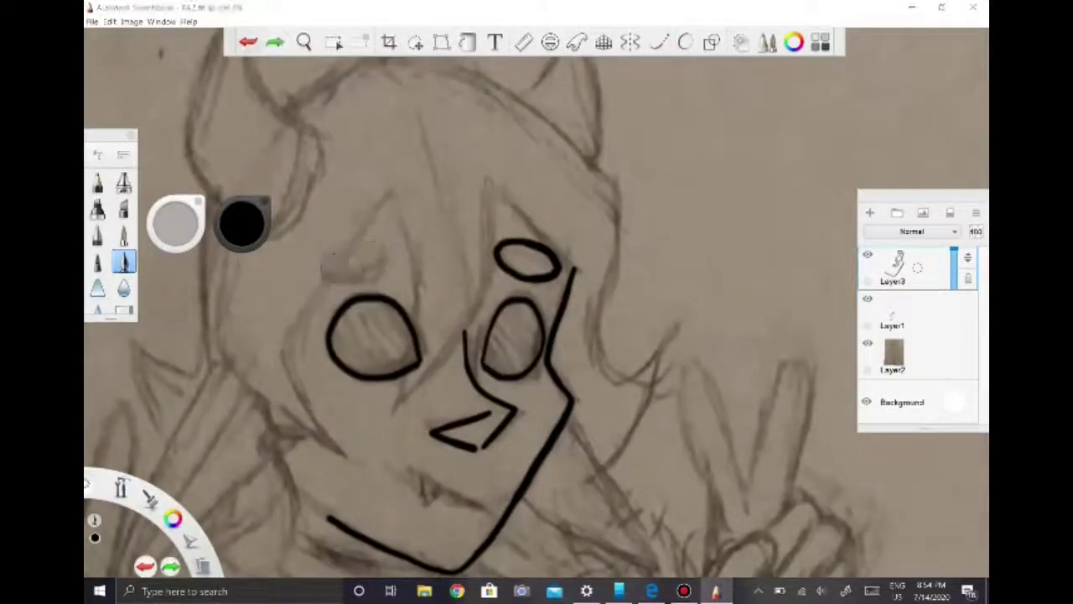
- Place a mirrored copy of the oval eyebrow above the larger eye and merge the line art layers into Layer1
{"action": "key", "text": "m"}
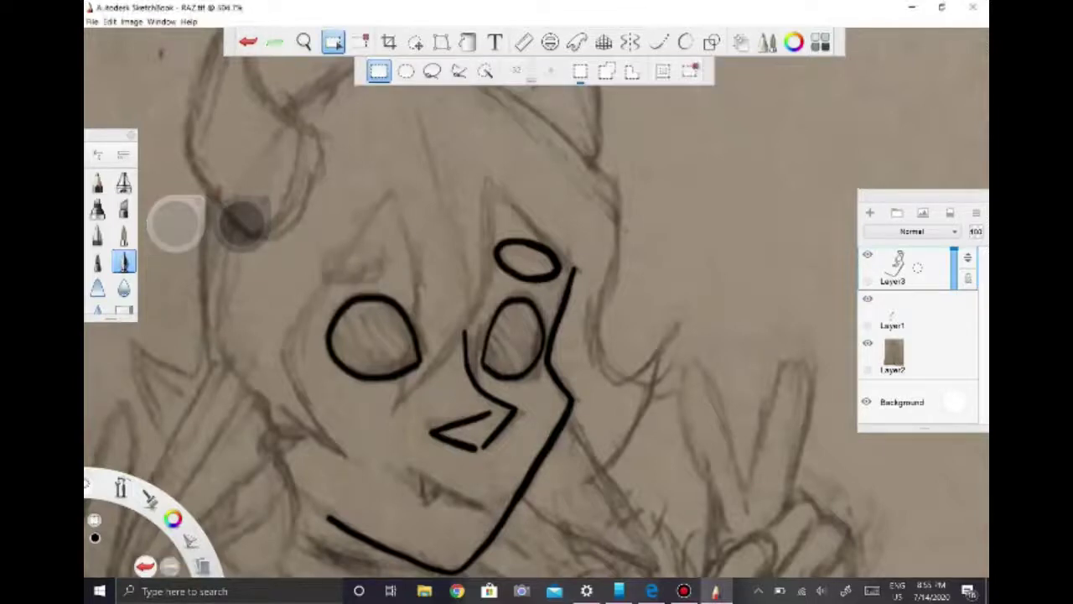
{"action": "key", "text": "ctrl+c"}
{"action": "key", "text": "ctrl+v"}
{"action": "left_click_drag", "start_coordinate": [528, 260], "coordinate": [370, 260]}
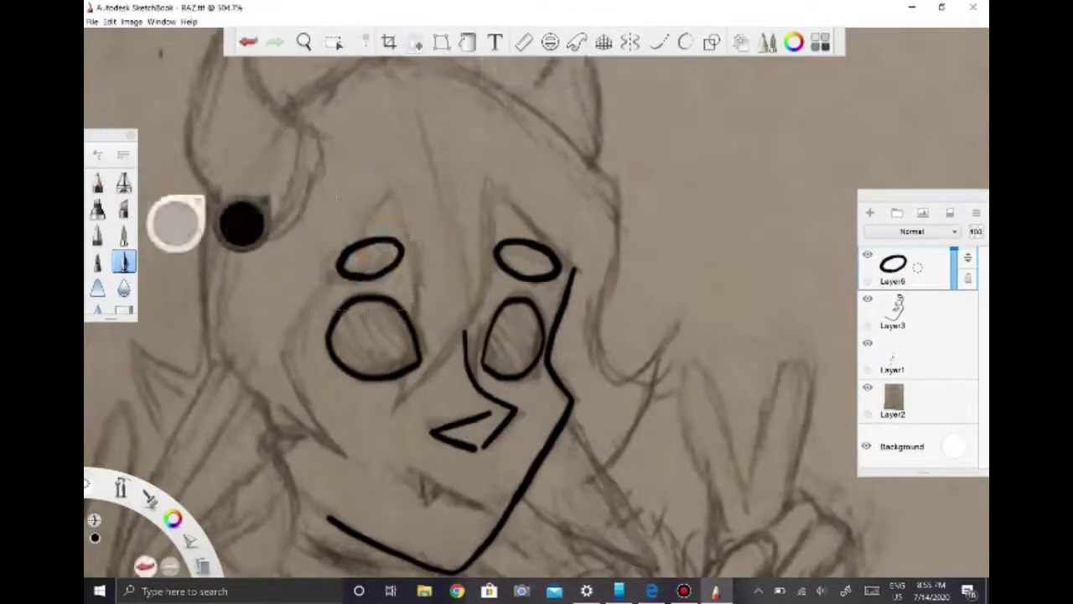
{"action": "left_click", "coordinate": [893, 267]}
{"action": "left_click", "coordinate": [930, 303]}
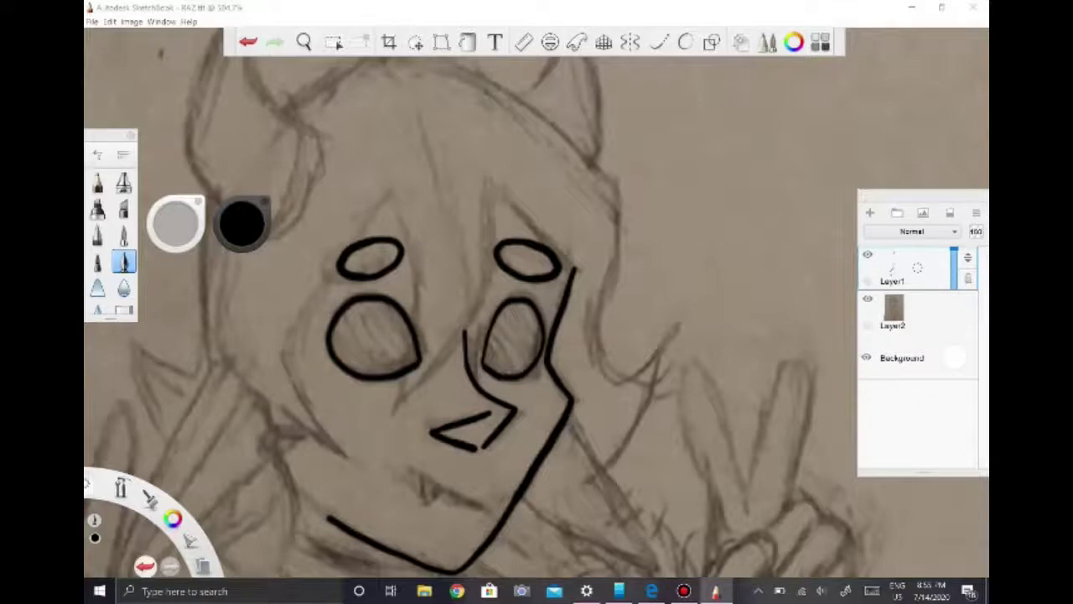
- Ink a pointed hair strand falling between the eyes with Predictive Stroke, ending below the larger eye's inner corner
{"action": "key", "text": "l"}
{"action": "left_click_drag", "start_coordinate": [493, 183], "coordinate": [487, 281]}
{"action": "left_click_drag", "start_coordinate": [486, 285], "coordinate": [383, 409]}
{"action": "key", "text": "ctrl+z"}
{"action": "left_click_drag", "start_coordinate": [413, 313], "coordinate": [387, 405]}
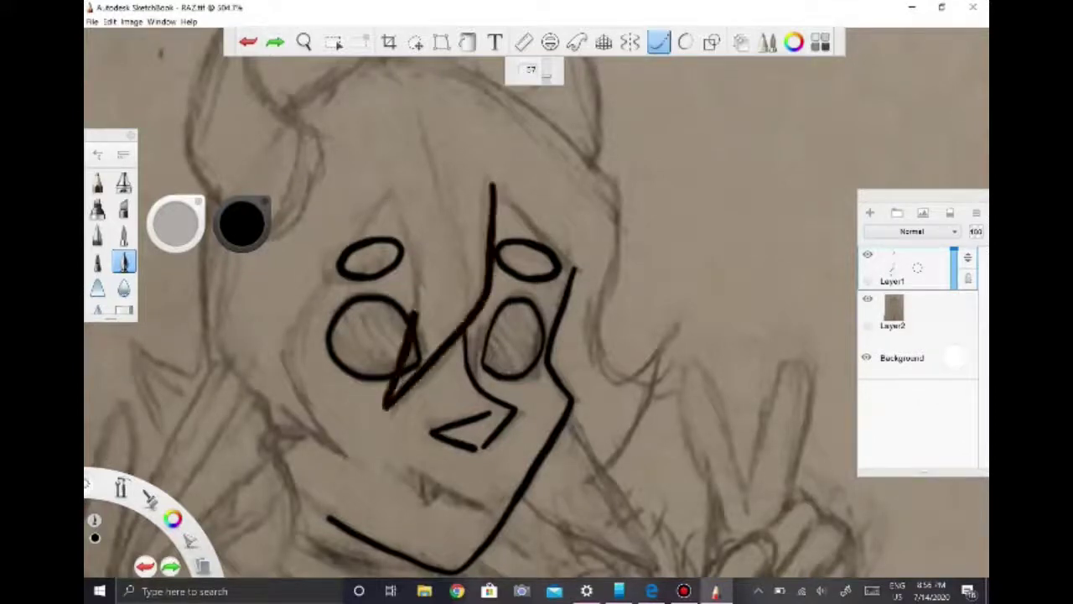
{"action": "key", "text": "ctrl+z"}
{"action": "key", "text": "ctrl+z"}
{"action": "key", "text": "ctrl+z"}
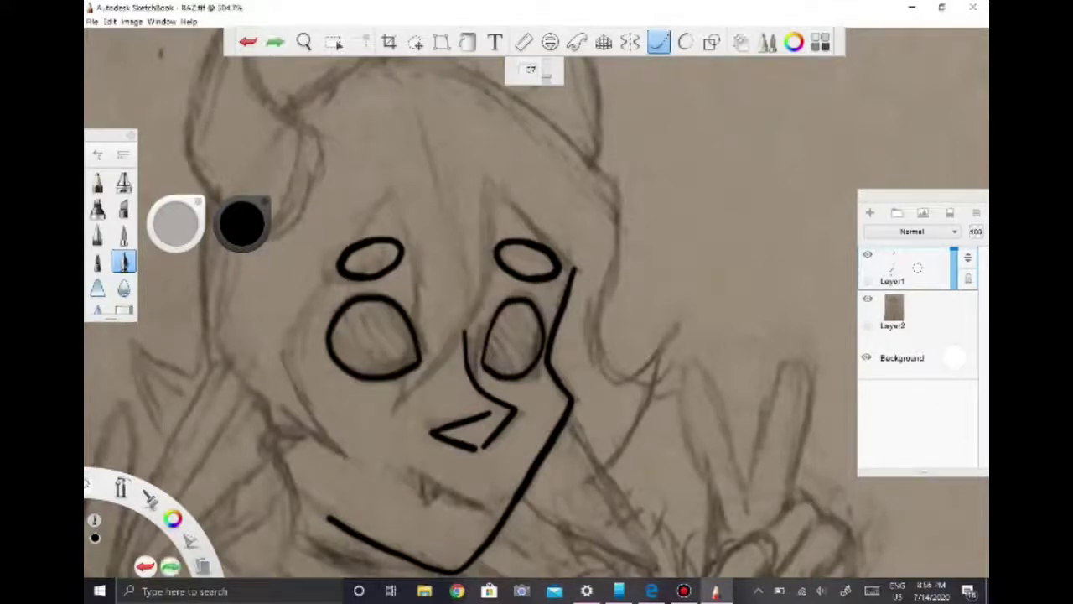
{"action": "key", "text": "ctrl+y"}
{"action": "key", "text": "ctrl+y"}
{"action": "key", "text": "ctrl+y"}
- Ink the peaked fringe lock around the larger eye and the pointed side lock running down beside the cheek
{"action": "left_click_drag", "start_coordinate": [387, 188], "coordinate": [417, 312]}
{"action": "mouse_move", "coordinate": [389, 195]}
{"action": "left_mouse_down"}
{"action": "mouse_move", "coordinate": [287, 336]}
{"action": "mouse_move", "coordinate": [343, 449]}
{"action": "mouse_move", "coordinate": [213, 346]}
{"action": "left_mouse_up"}
{"action": "left_click_drag", "start_coordinate": [213, 345], "coordinate": [225, 265]}
{"action": "scroll", "coordinate": [537, 301], "scroll_direction": "down", "scroll_amount": 2}
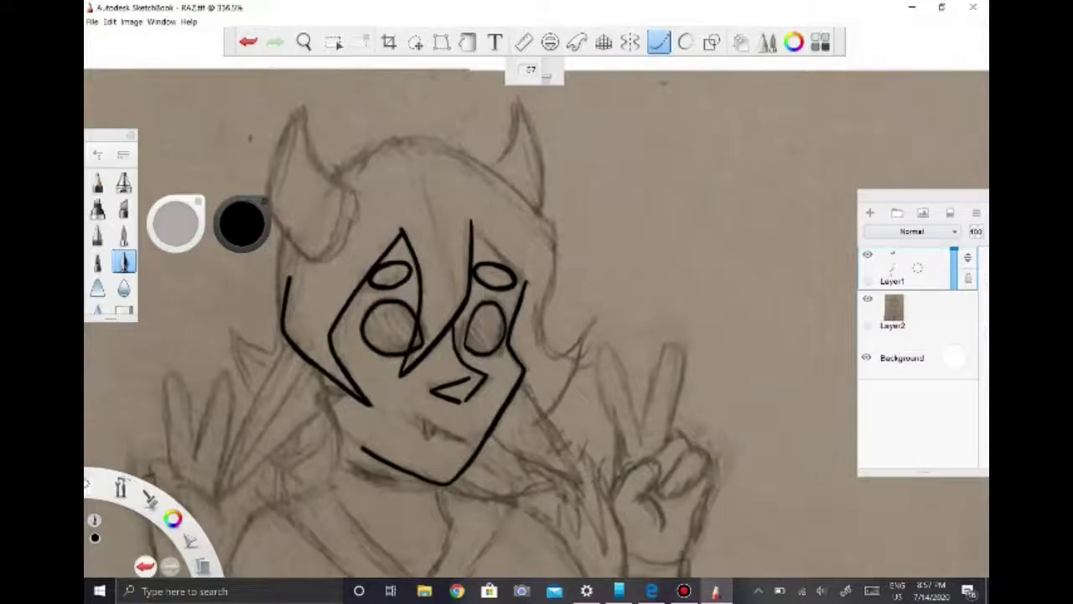
{"action": "scroll", "coordinate": [537, 302], "scroll_direction": "down", "scroll_amount": 2}
- Switch to the YouTube playlist in the browser, skip to the next song and return to the drawing
{"action": "key", "text": "alt+Tab"}
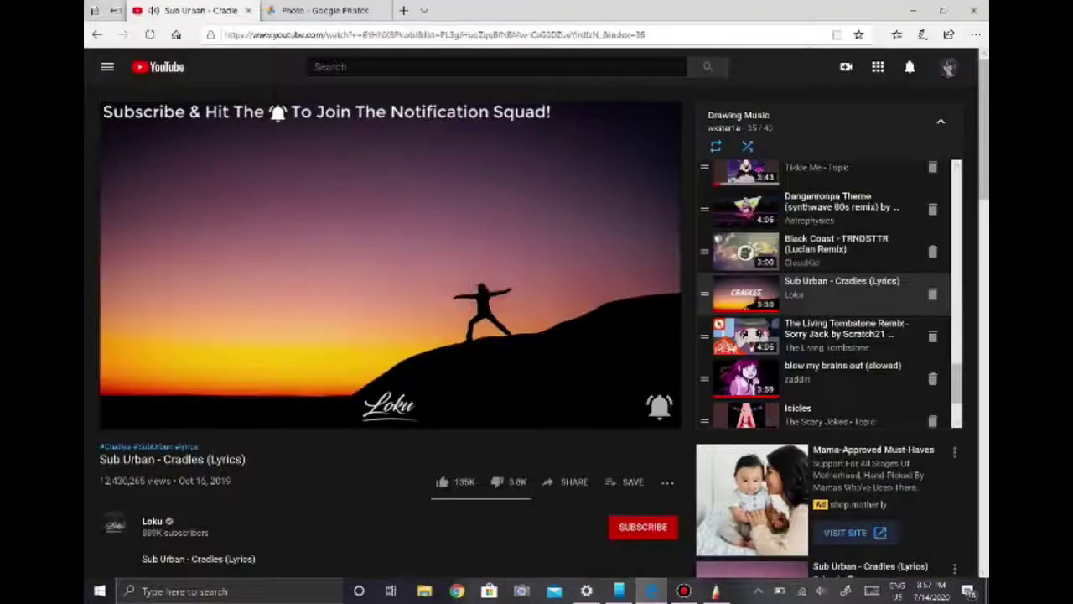
{"action": "key", "text": "shift+n"}
{"action": "key", "text": "alt+Tab"}
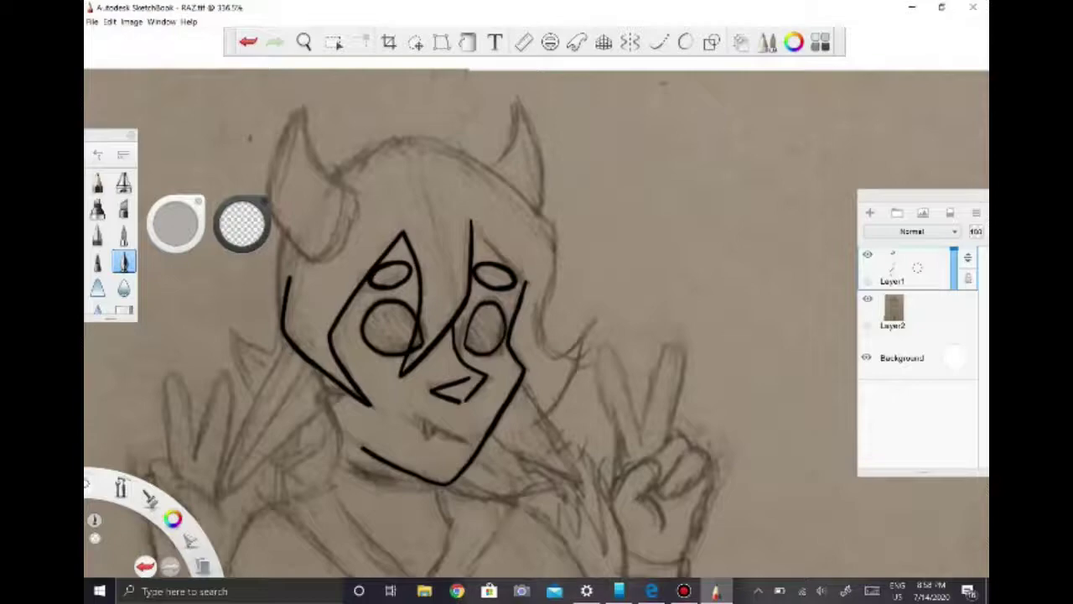
- Ink the slanted mouth line with a small pointed fang beneath it
{"action": "key", "text": "e"}
{"action": "scroll", "coordinate": [536, 302], "scroll_direction": "up", "scroll_amount": 2}
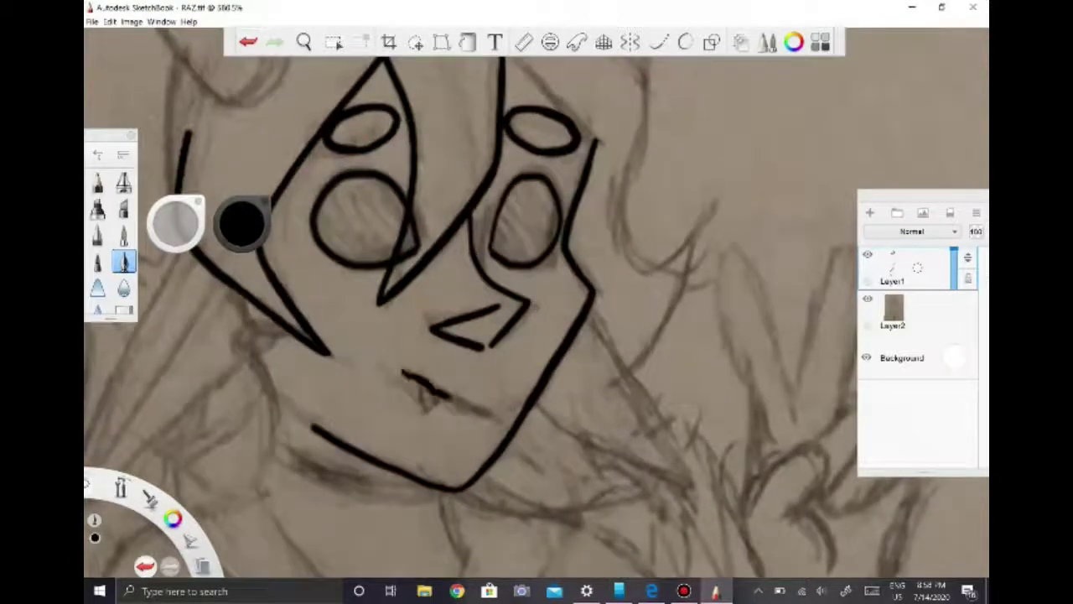
{"action": "left_click_drag", "start_coordinate": [419, 387], "coordinate": [429, 414]}
{"action": "left_click_drag", "start_coordinate": [394, 365], "coordinate": [497, 416]}
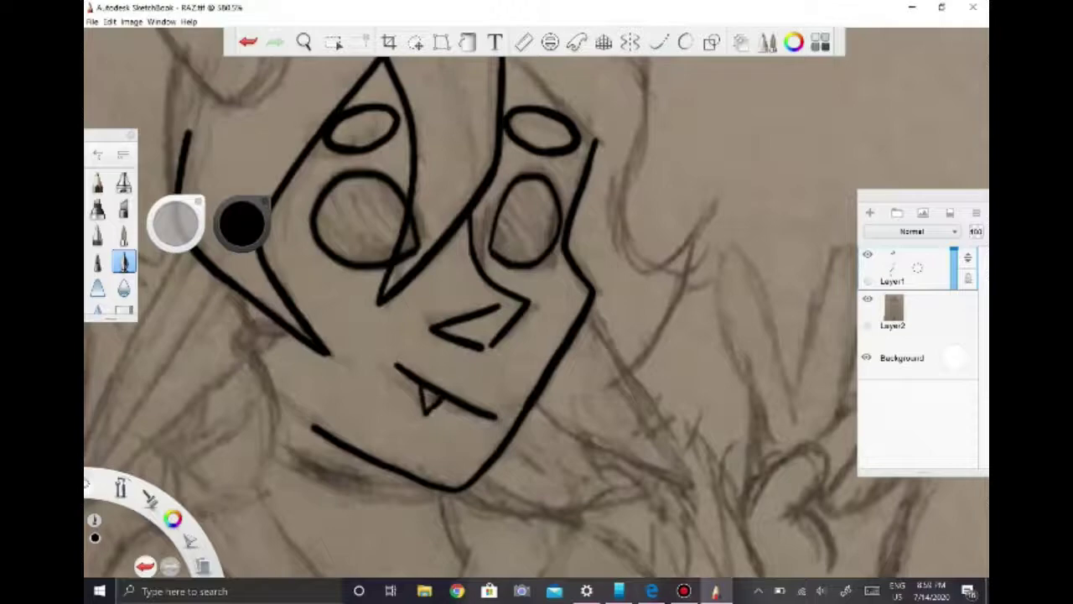
- Ink the long pointed ear beside the larger eye as two edges meeting at a tip over the raised hand
{"action": "scroll", "coordinate": [536, 302], "scroll_direction": "down", "scroll_amount": 2}
{"action": "scroll", "coordinate": [537, 302], "scroll_direction": "up", "scroll_amount": 2}
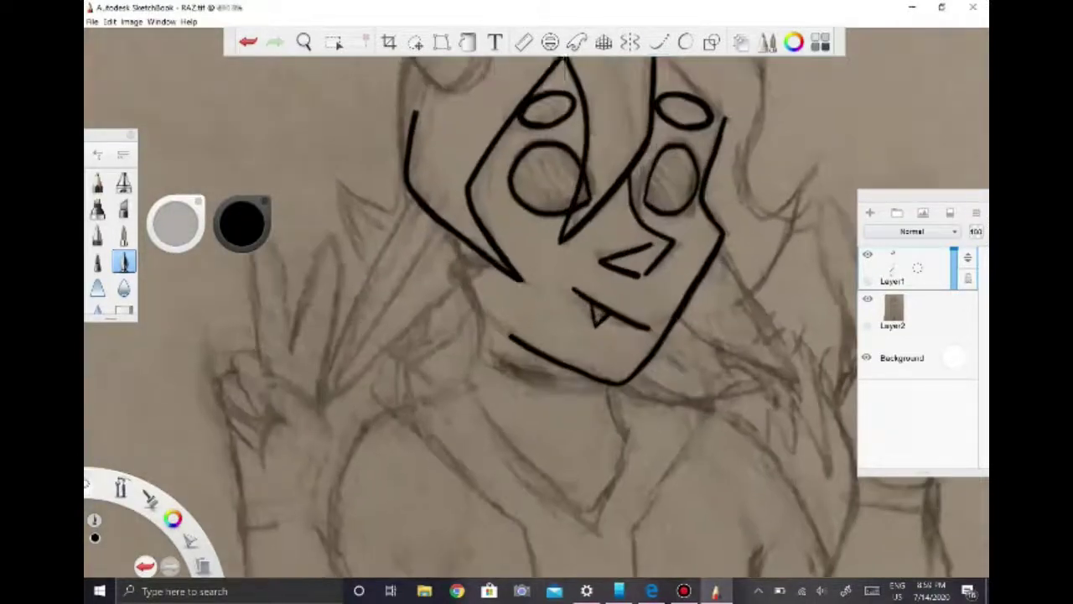
{"action": "left_click_drag", "start_coordinate": [415, 201], "coordinate": [312, 412]}
{"action": "mouse_move", "coordinate": [373, 359]}
{"action": "left_mouse_down"}
{"action": "mouse_move", "coordinate": [317, 409]}
{"action": "mouse_move", "coordinate": [455, 285]}
{"action": "left_mouse_up"}
{"action": "key", "text": "ctrl+z"}
{"action": "key", "text": "l"}
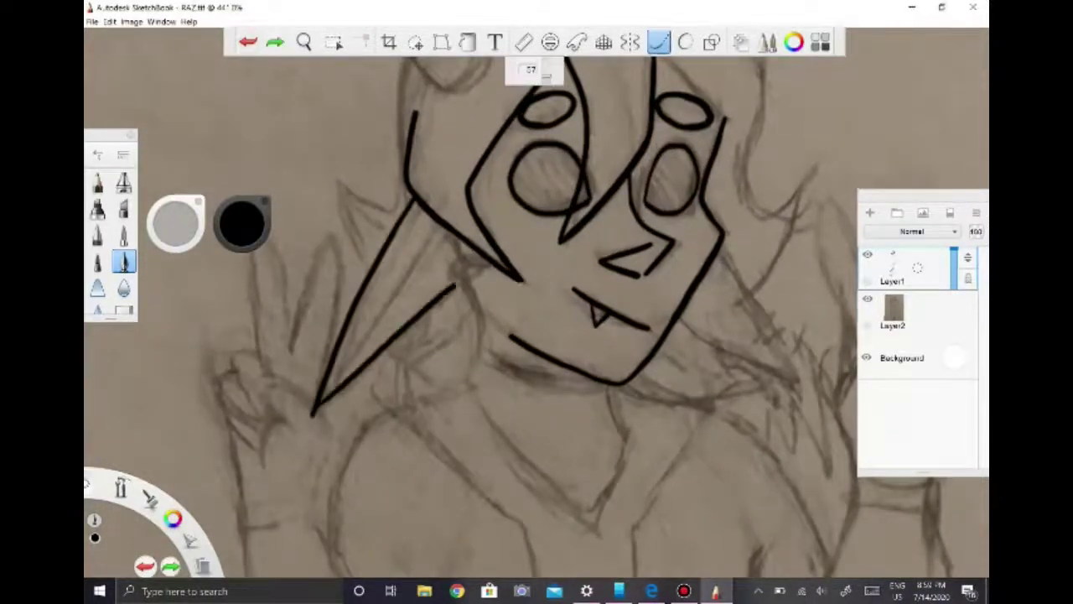
{"action": "key", "text": "e"}
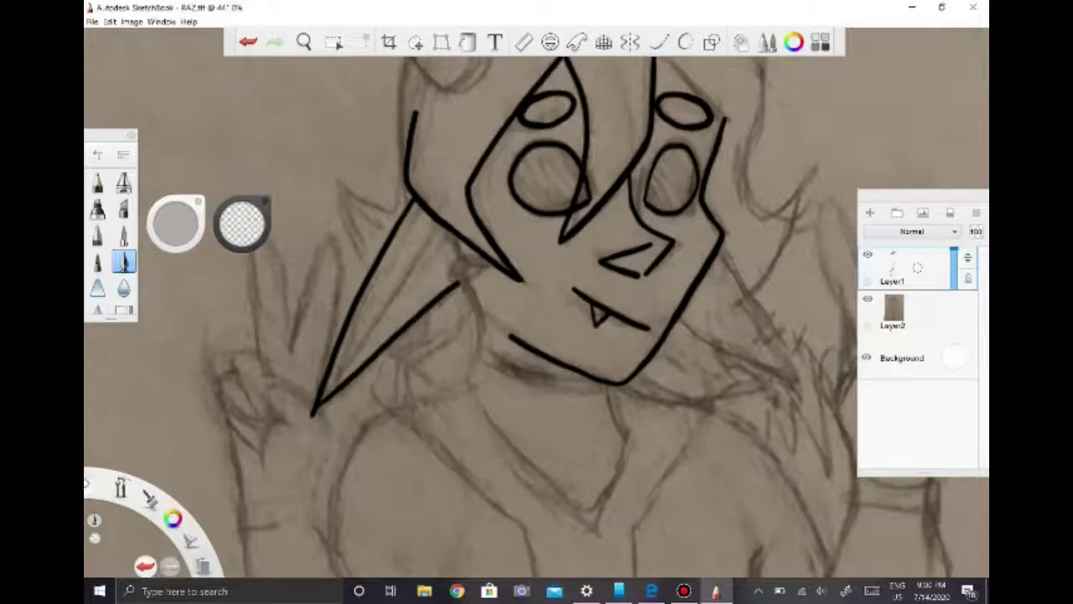
{"action": "key", "text": "e"}
{"action": "scroll", "coordinate": [435, 269], "scroll_direction": "up", "scroll_amount": 2}
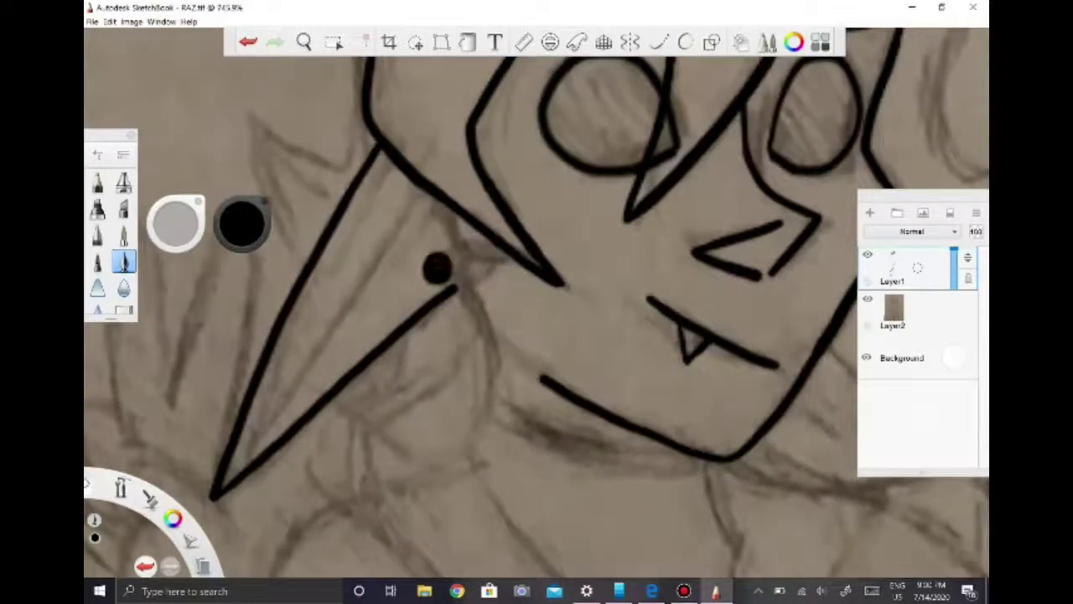
{"action": "key", "text": "l"}
{"action": "left_click_drag", "start_coordinate": [541, 382], "coordinate": [460, 287]}
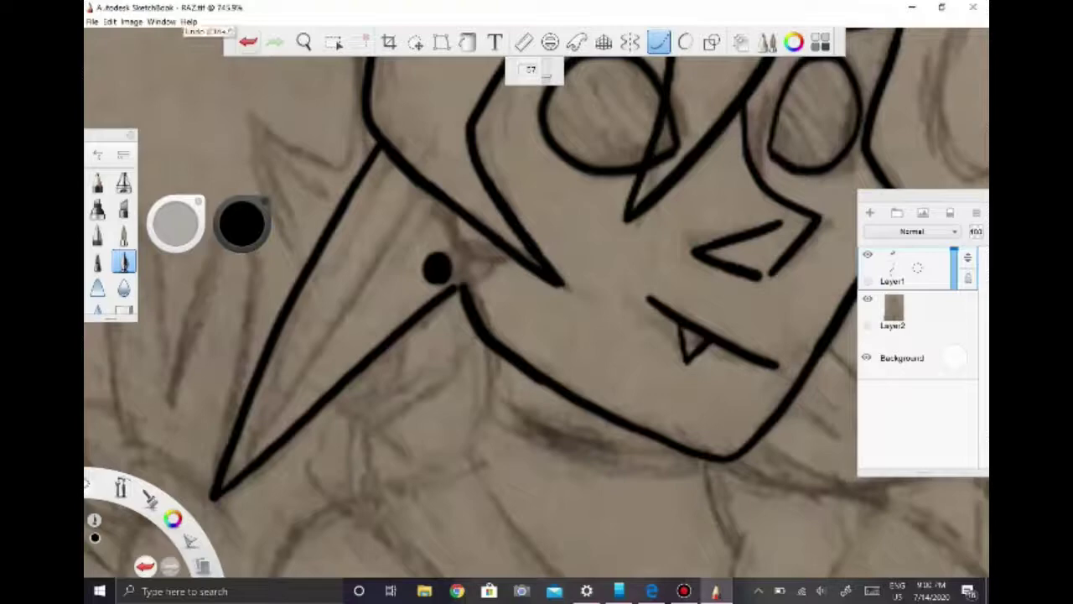
{"action": "key", "text": "ctrl+z"}
{"action": "key", "text": "ctrl+z"}
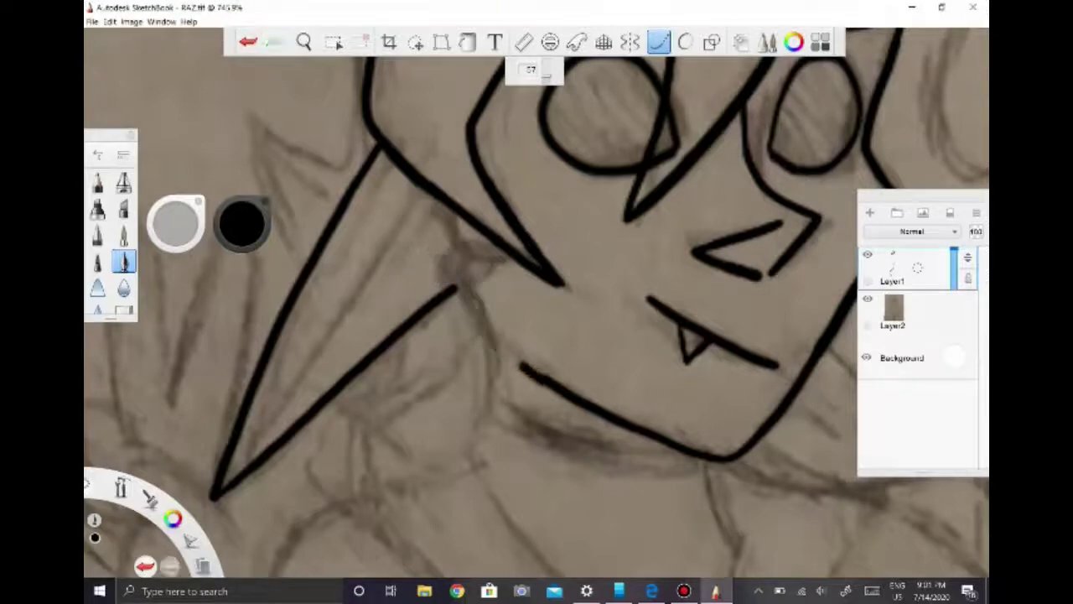
- Extend the jawline up to the ear's lower edge and add a round black dot just above their joint
{"action": "left_click_drag", "start_coordinate": [536, 369], "coordinate": [471, 279]}
{"action": "key", "text": "l"}
{"action": "left_click", "coordinate": [438, 267]}
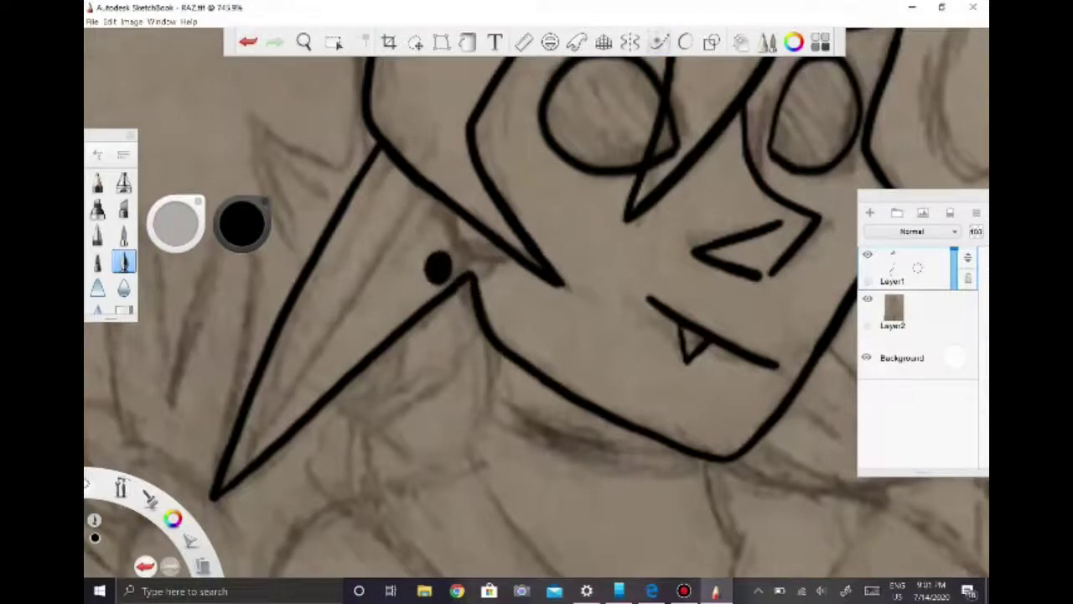
- Ink the ear's inner fold line from near the tip up to a short hook beside the hair lock
{"action": "key", "text": "l"}
{"action": "mouse_move", "coordinate": [413, 211]}
{"action": "left_mouse_down"}
{"action": "mouse_move", "coordinate": [474, 249]}
{"action": "mouse_move", "coordinate": [226, 491]}
{"action": "left_mouse_up"}
{"action": "key", "text": "ctrl+z"}
{"action": "left_click_drag", "start_coordinate": [482, 250], "coordinate": [252, 449]}
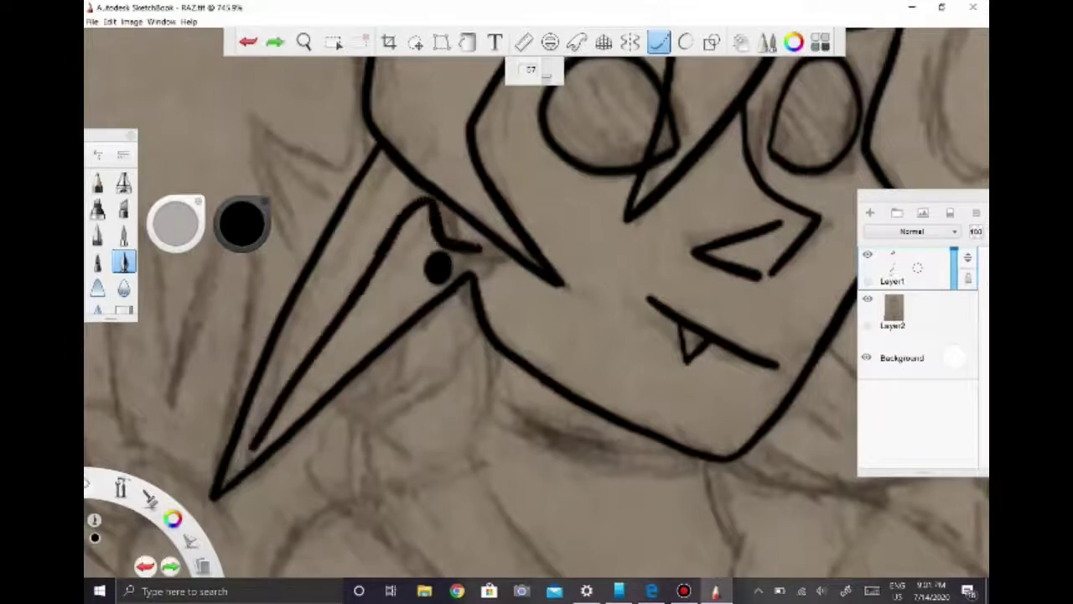
- Try an edge of the opposite ear, undo it, and draw a short thick stroke between the other hand's raised fingers
{"action": "scroll", "coordinate": [537, 302], "scroll_direction": "down", "scroll_amount": 5}
{"action": "scroll", "coordinate": [537, 302], "scroll_direction": "up", "scroll_amount": 5}
{"action": "left_click_drag", "start_coordinate": [549, 230], "coordinate": [633, 352]}
{"action": "key", "text": "ctrl+z"}
{"action": "left_click_drag", "start_coordinate": [734, 254], "coordinate": [754, 310]}
- Try to ink the opposite ear as two edges running from the cheek and jaw to a point beside the raised hand
{"action": "left_click_drag", "start_coordinate": [549, 231], "coordinate": [639, 379]}
{"action": "left_click_drag", "start_coordinate": [509, 312], "coordinate": [634, 379]}
{"action": "key", "text": "ctrl+z"}
{"action": "key", "text": "ctrl+z"}
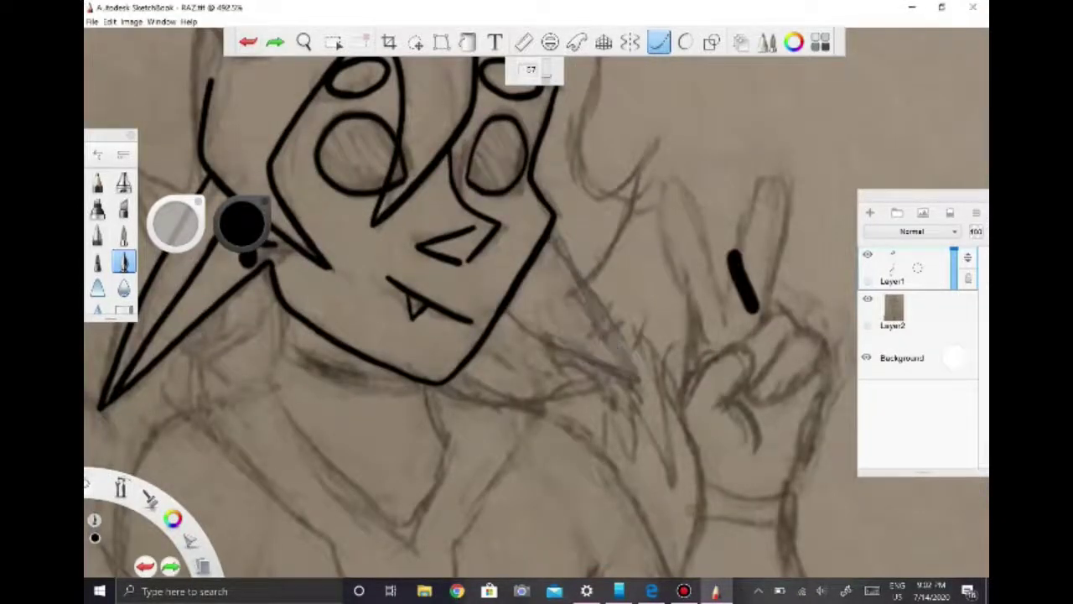
{"action": "left_click_drag", "start_coordinate": [550, 234], "coordinate": [643, 379]}
{"action": "left_click_drag", "start_coordinate": [543, 340], "coordinate": [642, 379]}
{"action": "scroll", "coordinate": [537, 302], "scroll_direction": "down", "scroll_amount": 5}
- Switch to the browser, look through the songs in the Drawing Music playlist and return to the drawing
{"action": "left_click", "coordinate": [652, 591]}
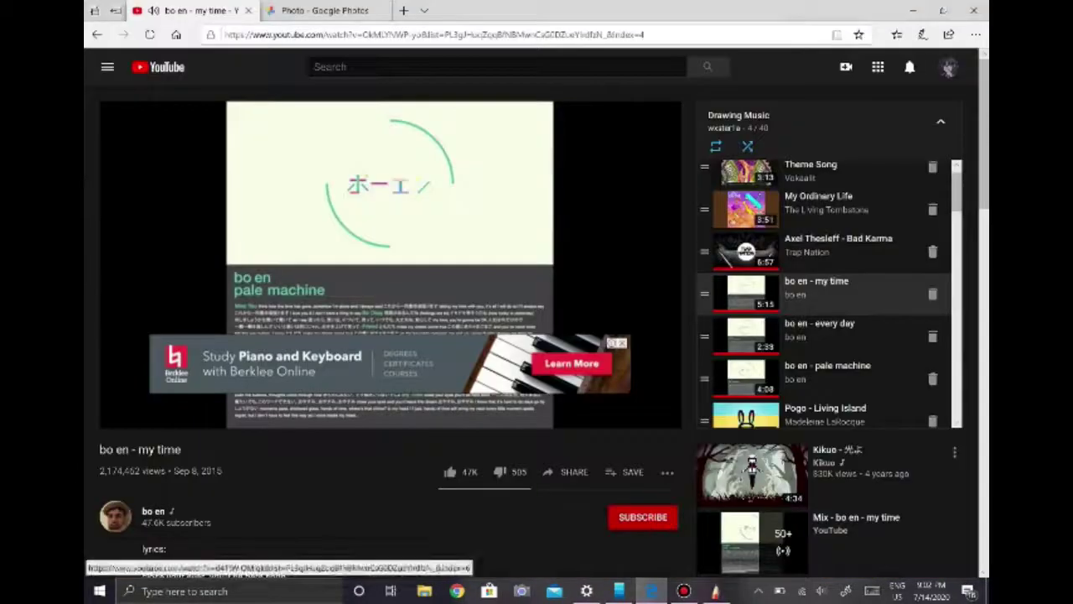
{"action": "scroll", "coordinate": [826, 293], "scroll_direction": "down", "scroll_amount": 3}
{"action": "scroll", "coordinate": [826, 251], "scroll_direction": "up", "scroll_amount": 1}
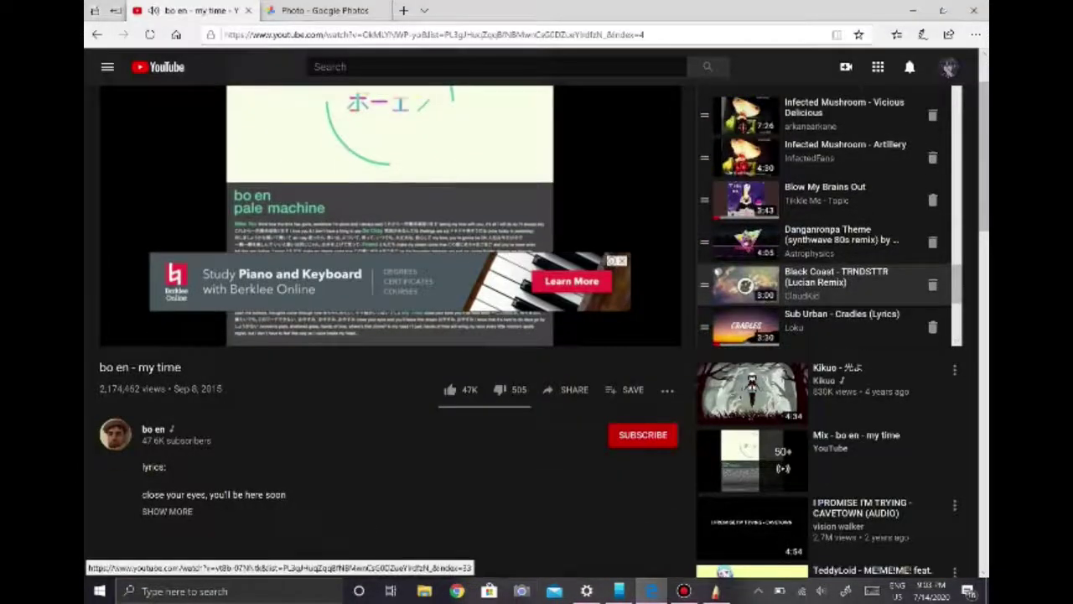
{"action": "key", "text": "alt+Tab"}
- Redraw the opposite ear as two shorter edges running from the cheek and jaw to a point just below chin level
{"action": "key", "text": "ctrl+z"}
{"action": "key", "text": "e"}
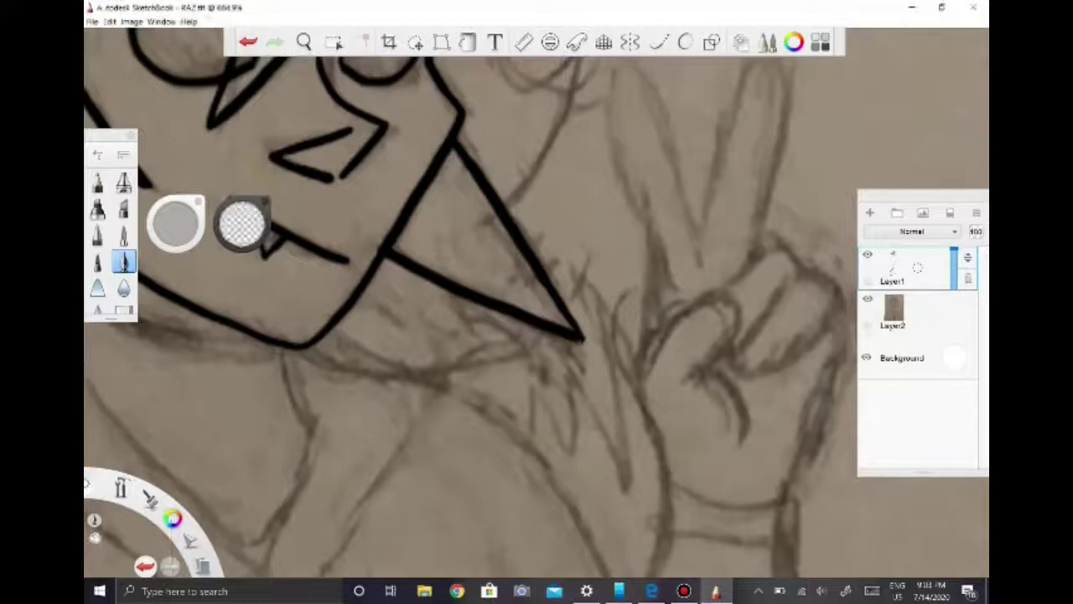
{"action": "scroll", "coordinate": [536, 302], "scroll_direction": "down", "scroll_amount": 5}
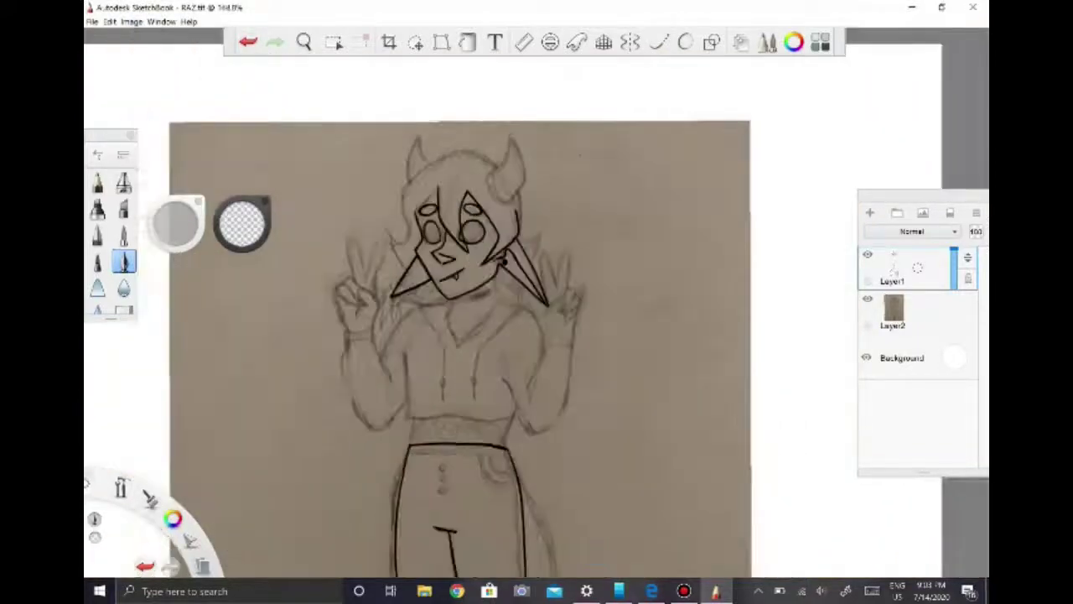
{"action": "scroll", "coordinate": [537, 302], "scroll_direction": "up", "scroll_amount": 2}
{"action": "scroll", "coordinate": [405, 252], "scroll_direction": "up", "scroll_amount": 1}
{"action": "key", "text": "e"}
{"action": "mouse_move", "coordinate": [563, 329]}
{"action": "left_mouse_down"}
{"action": "mouse_move", "coordinate": [527, 270]}
{"action": "mouse_move", "coordinate": [546, 222]}
{"action": "left_mouse_up"}
{"action": "key", "text": "ctrl+z"}
{"action": "left_click_drag", "start_coordinate": [560, 322], "coordinate": [537, 228]}
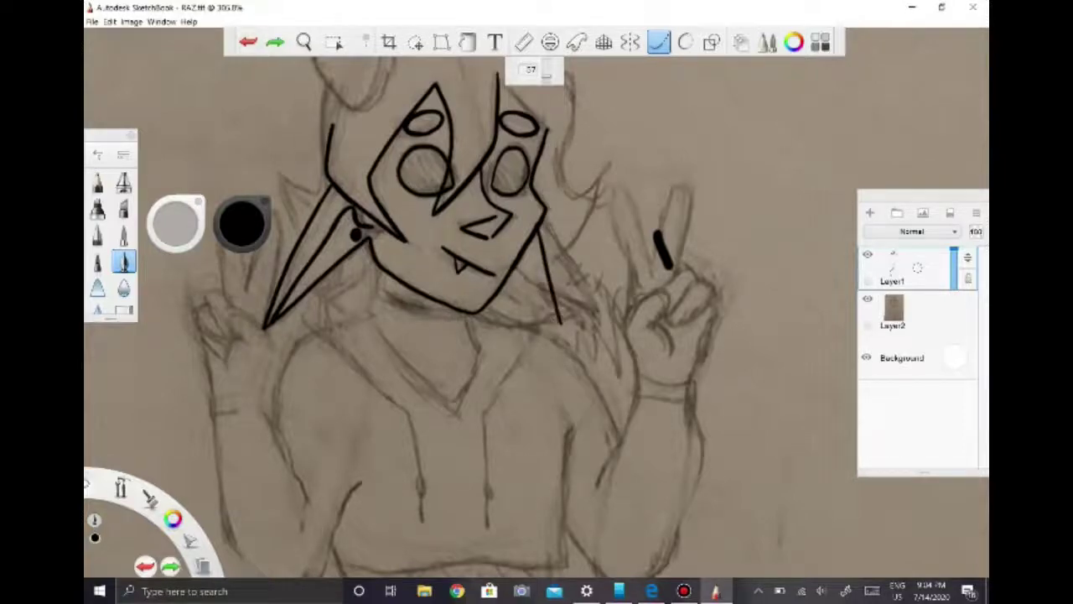
{"action": "left_click_drag", "start_coordinate": [533, 297], "coordinate": [516, 268]}
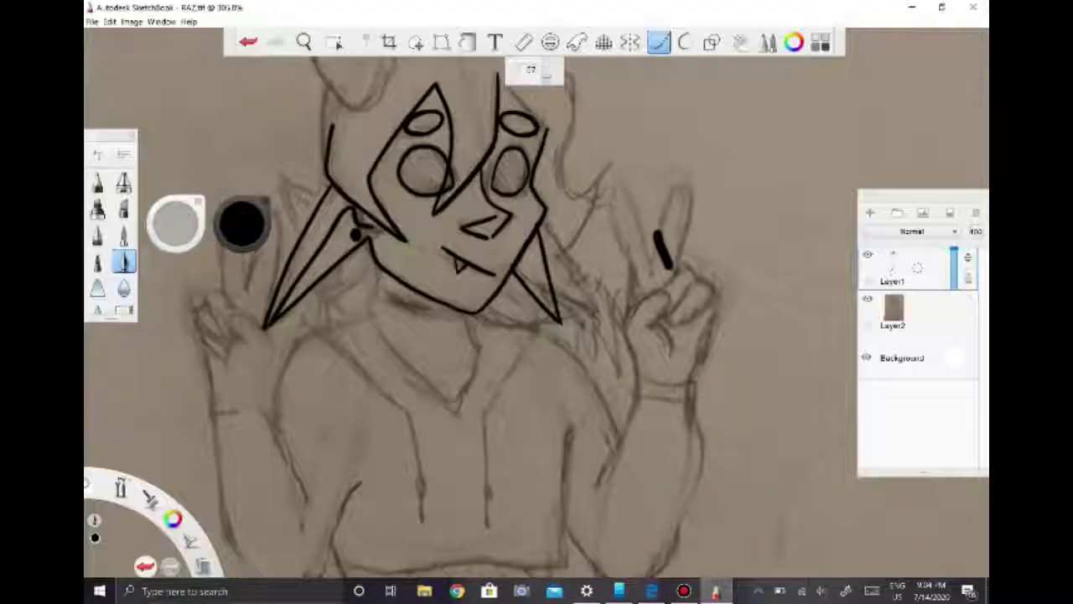
- Erase the stray thick stroke between the other hand's raised fingers
{"action": "key", "text": "e"}
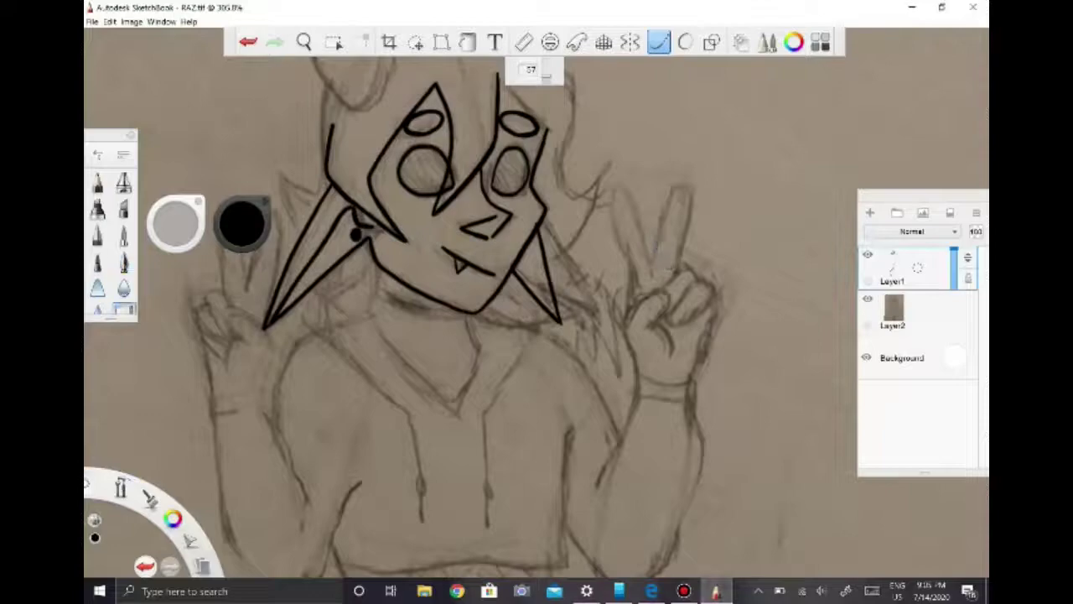
{"action": "scroll", "coordinate": [561, 374], "scroll_direction": "up", "scroll_amount": 3}
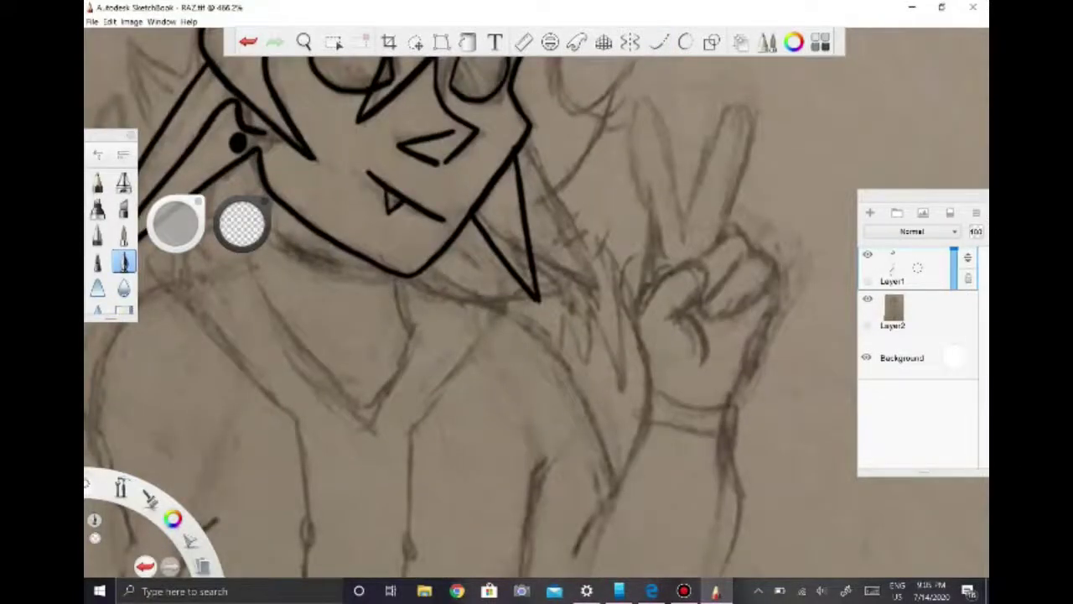
{"action": "scroll", "coordinate": [537, 264], "scroll_direction": "down", "scroll_amount": 2}
{"action": "scroll", "coordinate": [536, 302], "scroll_direction": "down", "scroll_amount": 2}
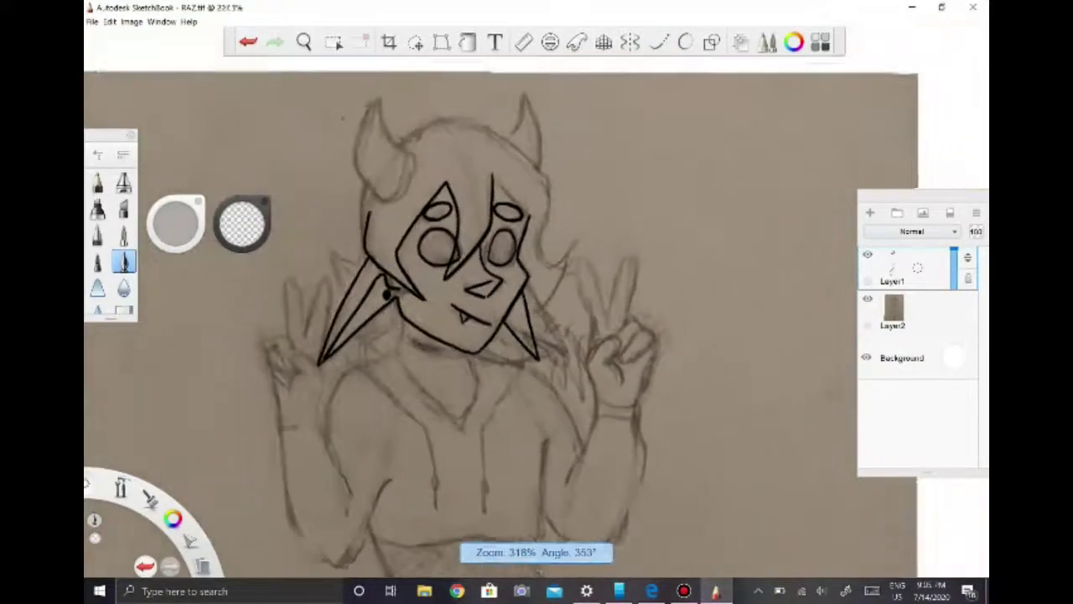
- Ink the curved outlines of both horns over the sketch and erase the overshooting line ends
{"action": "scroll", "coordinate": [406, 84], "scroll_direction": "up", "scroll_amount": 3}
{"action": "mouse_move", "coordinate": [404, 210]}
{"action": "left_mouse_down"}
{"action": "mouse_move", "coordinate": [397, 289]}
{"action": "mouse_move", "coordinate": [284, 239]}
{"action": "mouse_move", "coordinate": [390, 220]}
{"action": "left_mouse_up"}
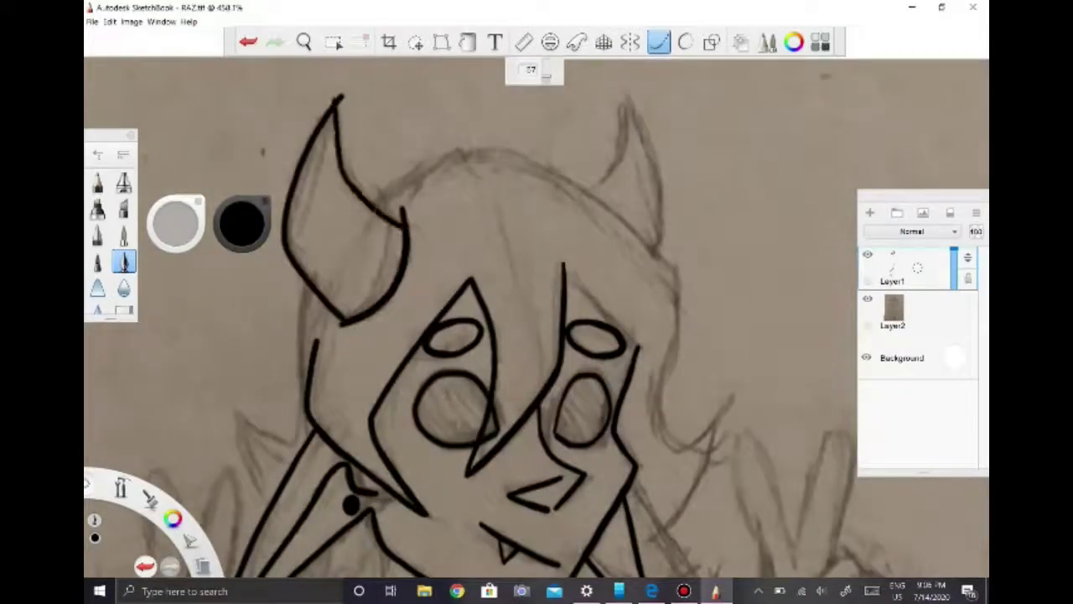
{"action": "left_click_drag", "start_coordinate": [658, 256], "coordinate": [612, 85]}
{"action": "key", "text": "ctrl+z"}
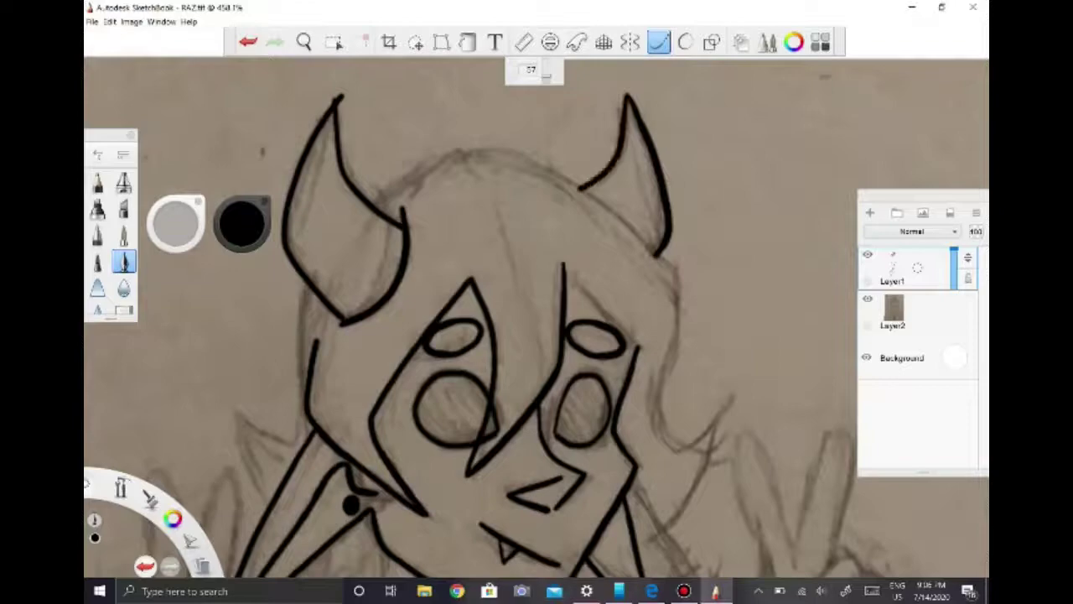
{"action": "key", "text": "e"}
{"action": "scroll", "coordinate": [537, 318], "scroll_direction": "down", "scroll_amount": 3}
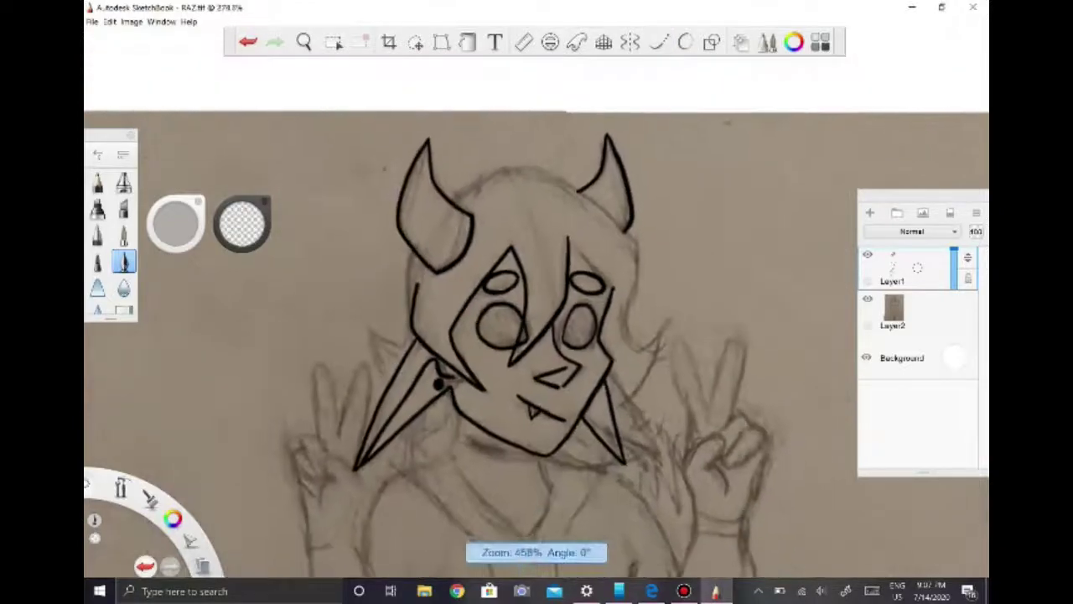
- Ink the crown of the head through the nearer horn and down the side, ending in a pointed hair flick above the ear
{"action": "scroll", "coordinate": [537, 319], "scroll_direction": "up", "scroll_amount": 2}
{"action": "scroll", "coordinate": [537, 318], "scroll_direction": "up", "scroll_amount": 2}
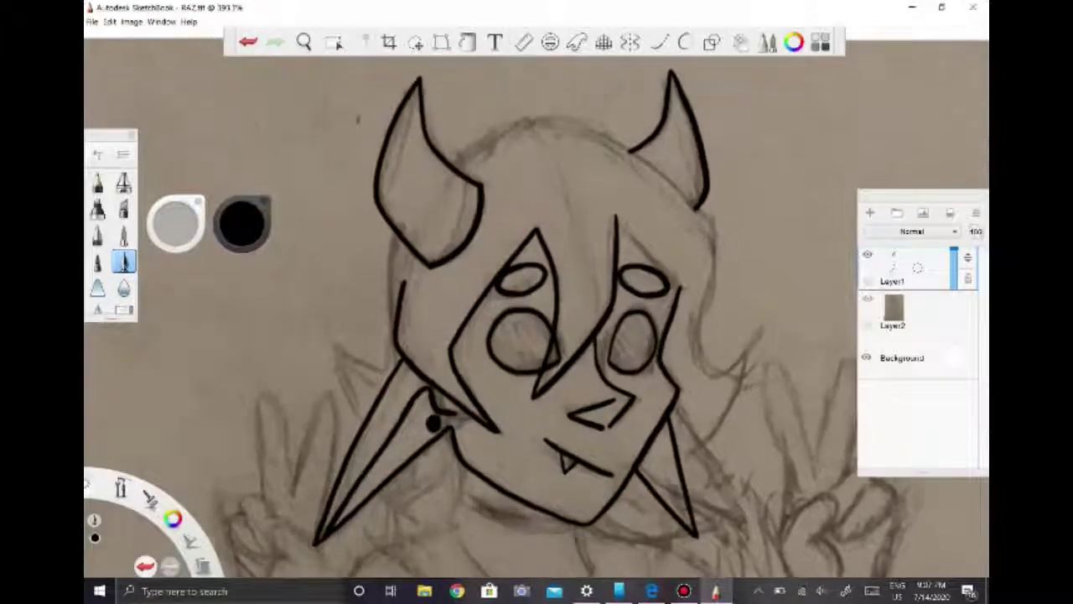
{"action": "key", "text": "l"}
{"action": "key", "text": "ctrl+z"}
{"action": "left_click_drag", "start_coordinate": [618, 141], "coordinate": [379, 301]}
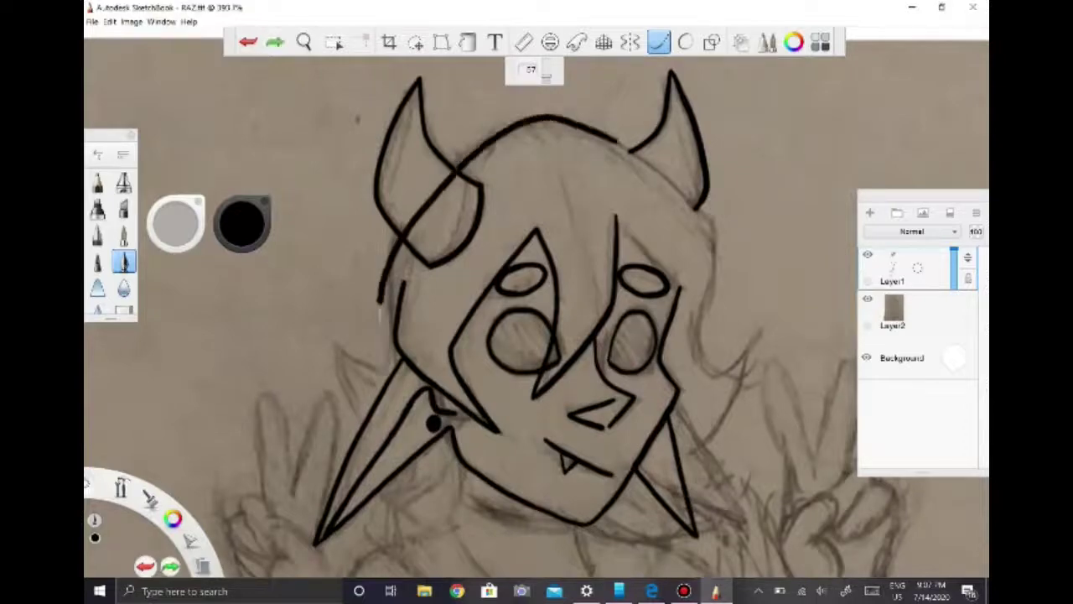
{"action": "scroll", "coordinate": [536, 318], "scroll_direction": "down", "scroll_amount": 3}
{"action": "scroll", "coordinate": [537, 319], "scroll_direction": "up", "scroll_amount": 3}
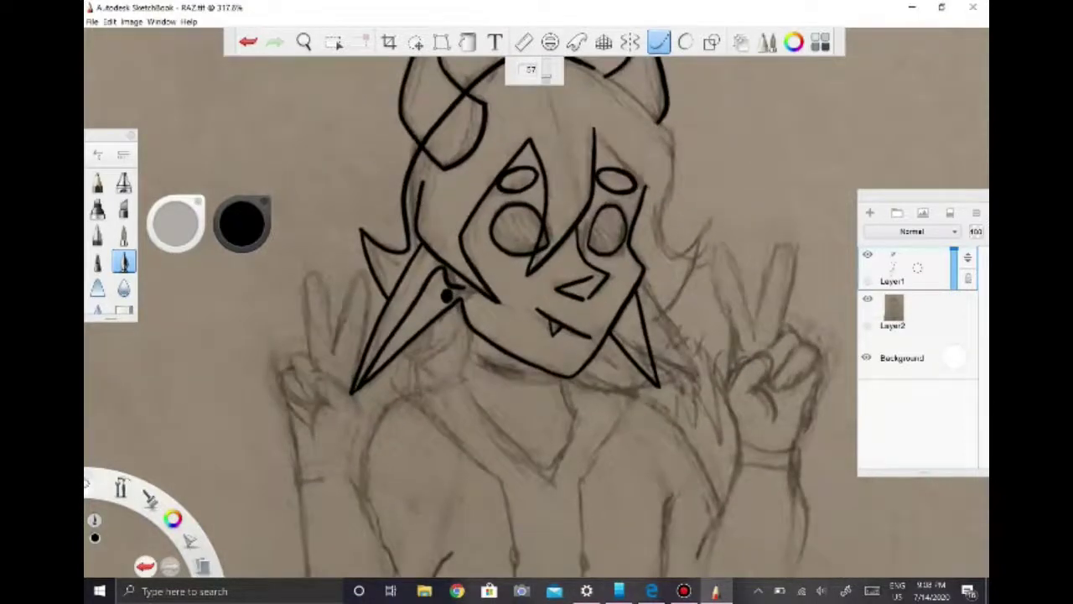
- Ink a curved, pointed hair lock beneath the nearer ear, undoing and redrawing its edges
{"action": "key", "text": "ctrl+z"}
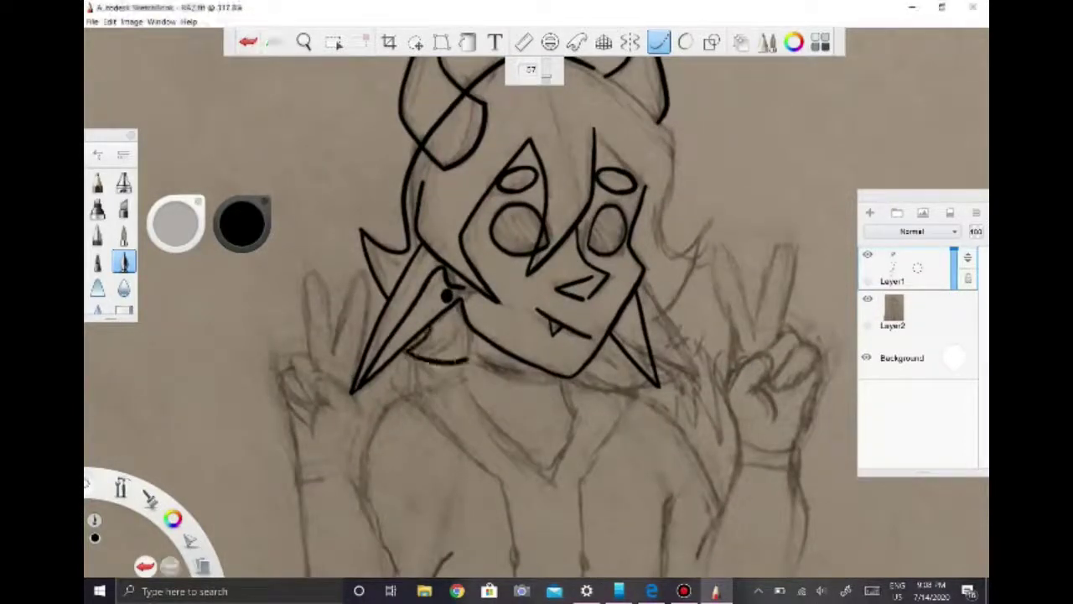
{"action": "key", "text": "ctrl+z"}
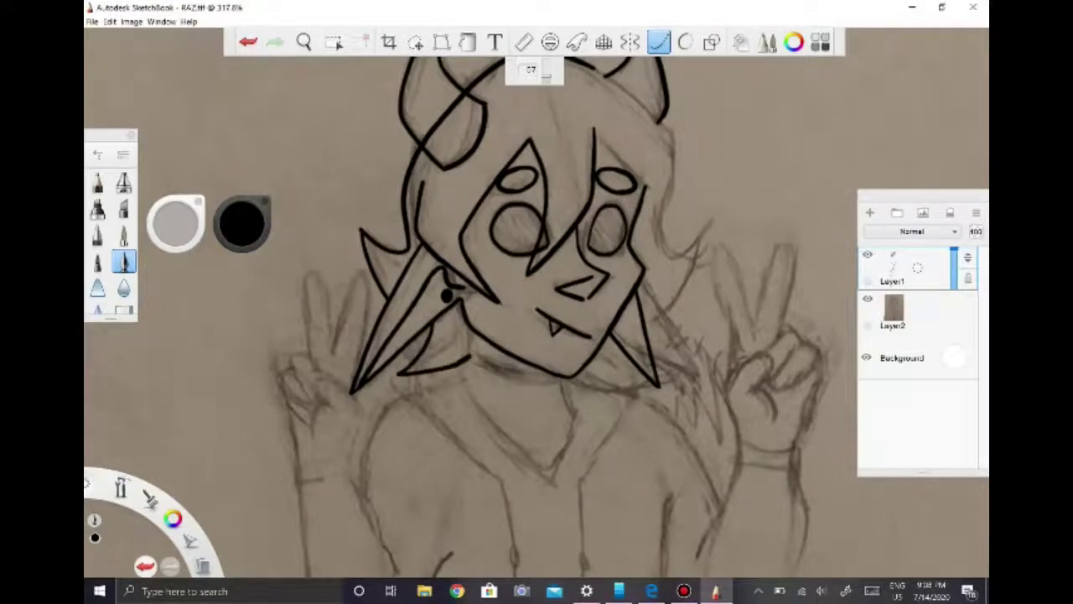
{"action": "key", "text": "ctrl+z"}
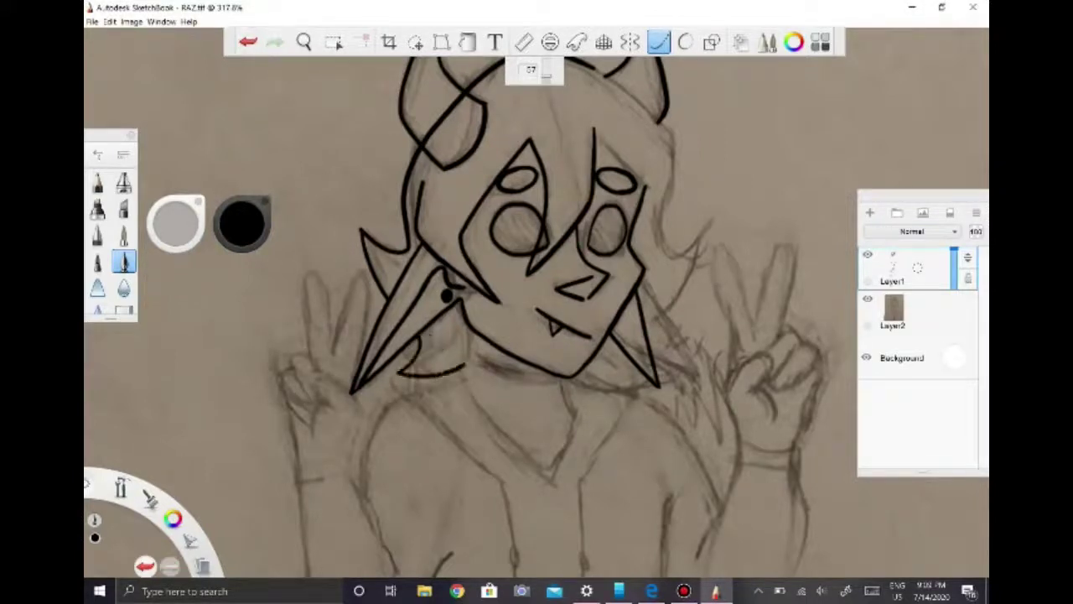
{"action": "key", "text": "ctrl+z"}
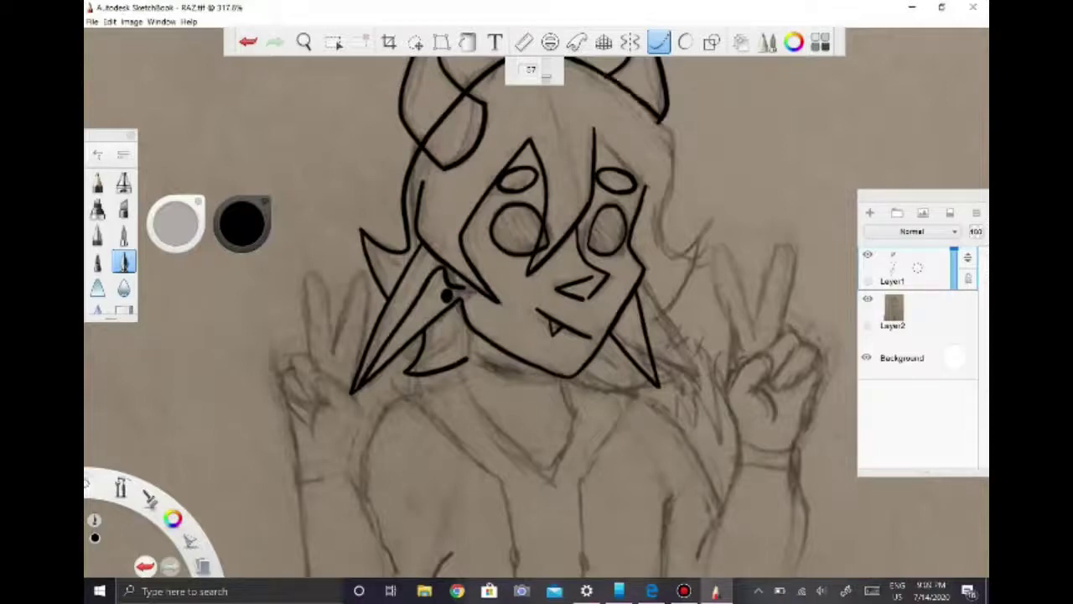
- Ink the crown line to the far horn and the outer hair below it, with flicked tips beside and under the opposite ear
{"action": "left_click_drag", "start_coordinate": [668, 124], "coordinate": [706, 233]}
{"action": "key", "text": "ctrl+z"}
{"action": "key", "text": "ctrl+z"}
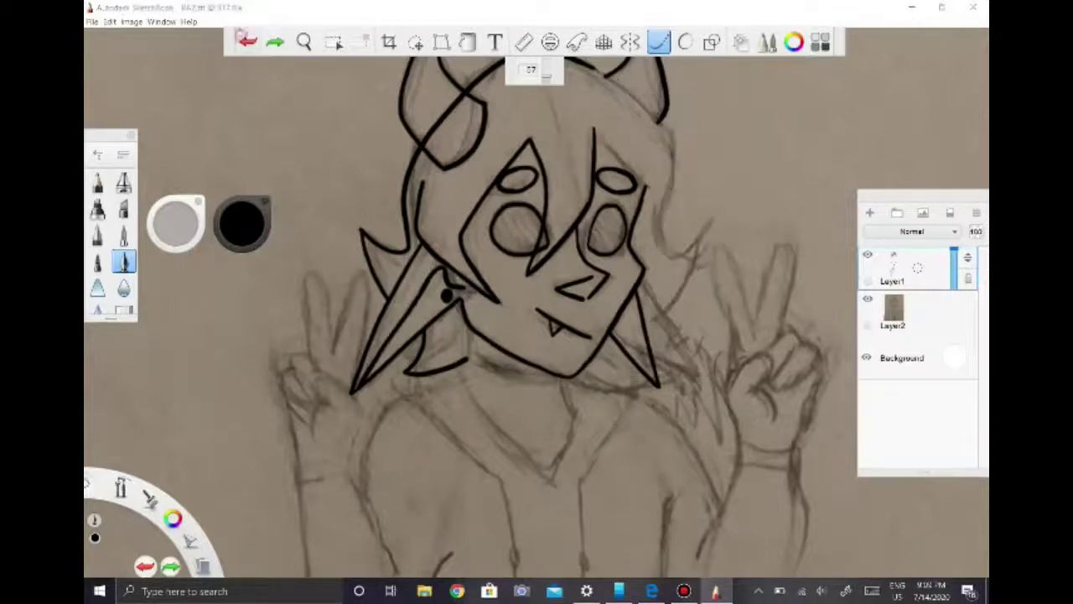
{"action": "key", "text": "ctrl+y"}
{"action": "scroll", "coordinate": [507, 192], "scroll_direction": "down", "scroll_amount": 5}
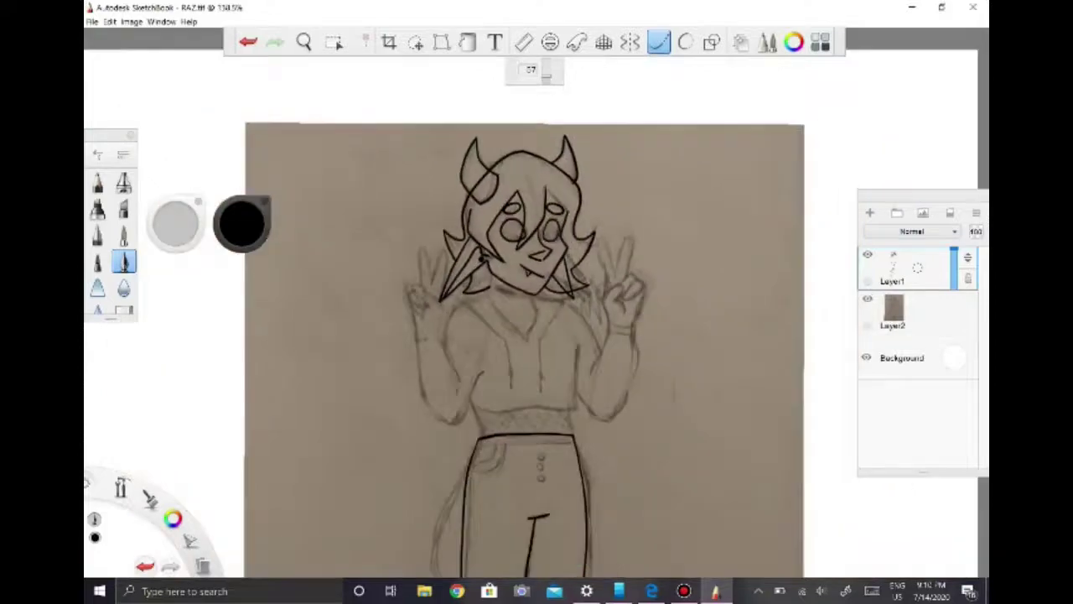
- Select the inked head and distort it slightly so the face sits a little lower over the sketch
{"action": "left_click", "coordinate": [334, 42]}
{"action": "left_click", "coordinate": [441, 41]}
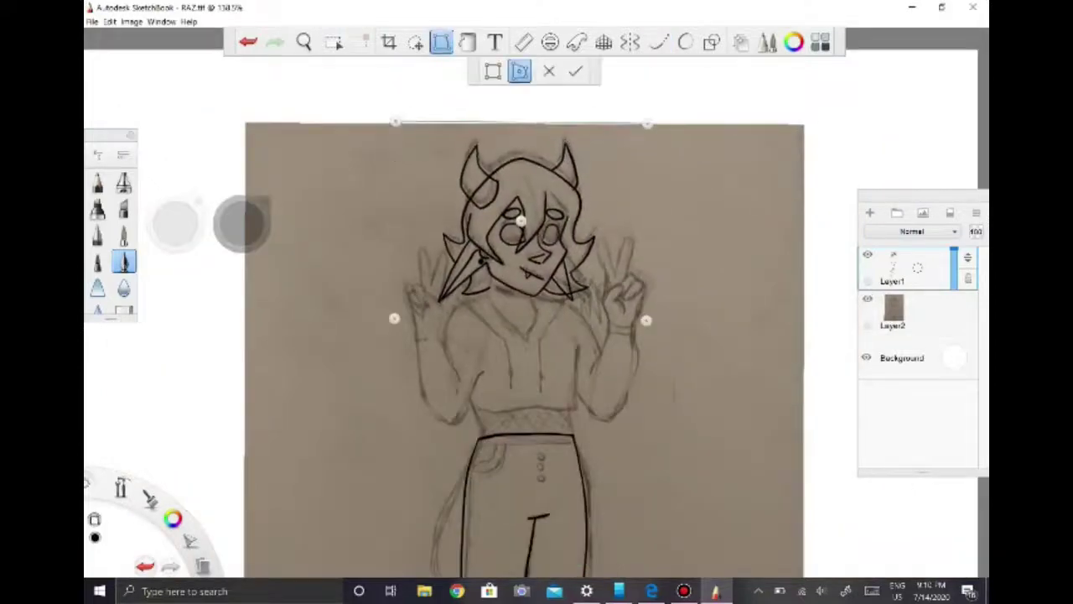
{"action": "key", "text": "alt+Tab"}
{"action": "key", "text": "alt+Tab"}
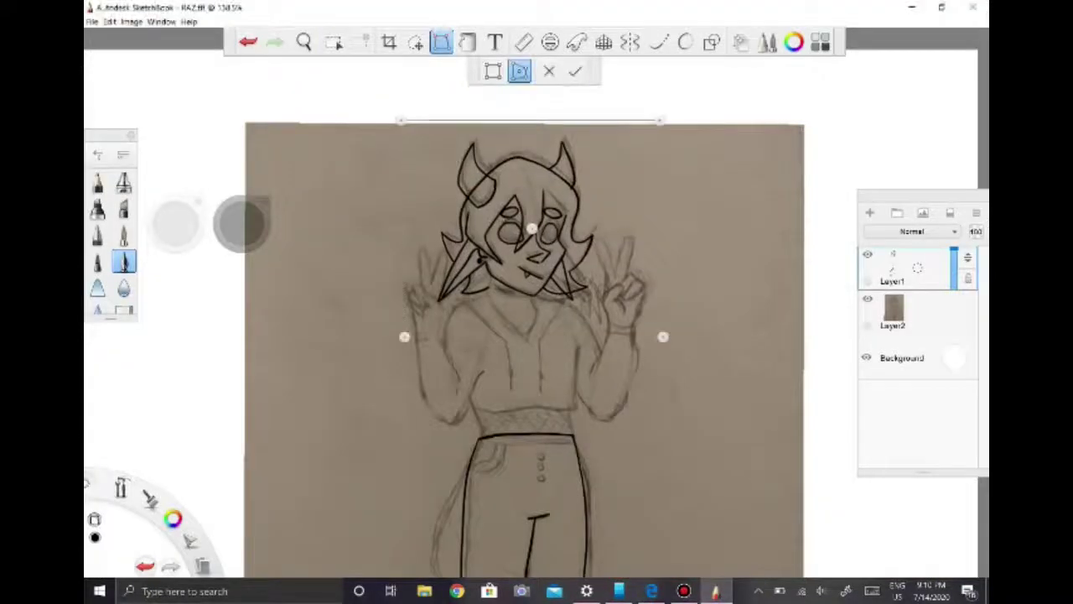
{"action": "key", "text": "Escape"}
- Ink two neck lines below the jaw and an arched hood line from the lower hair lock across the chin to the opposite ear
{"action": "key", "text": "l"}
{"action": "scroll", "coordinate": [495, 306], "scroll_direction": "up", "scroll_amount": 3}
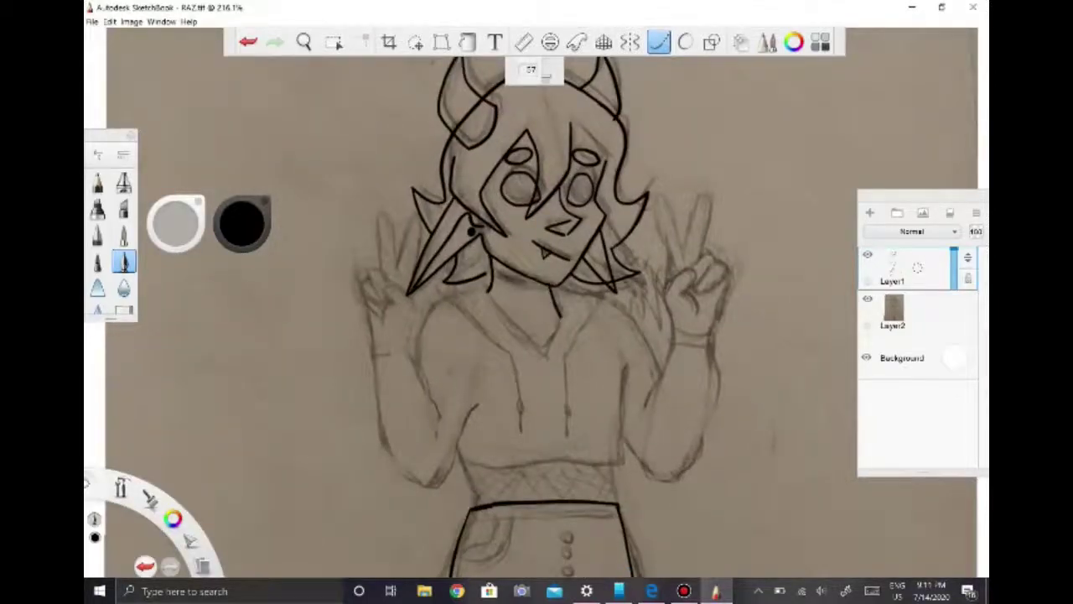
{"action": "key", "text": "ctrl+z"}
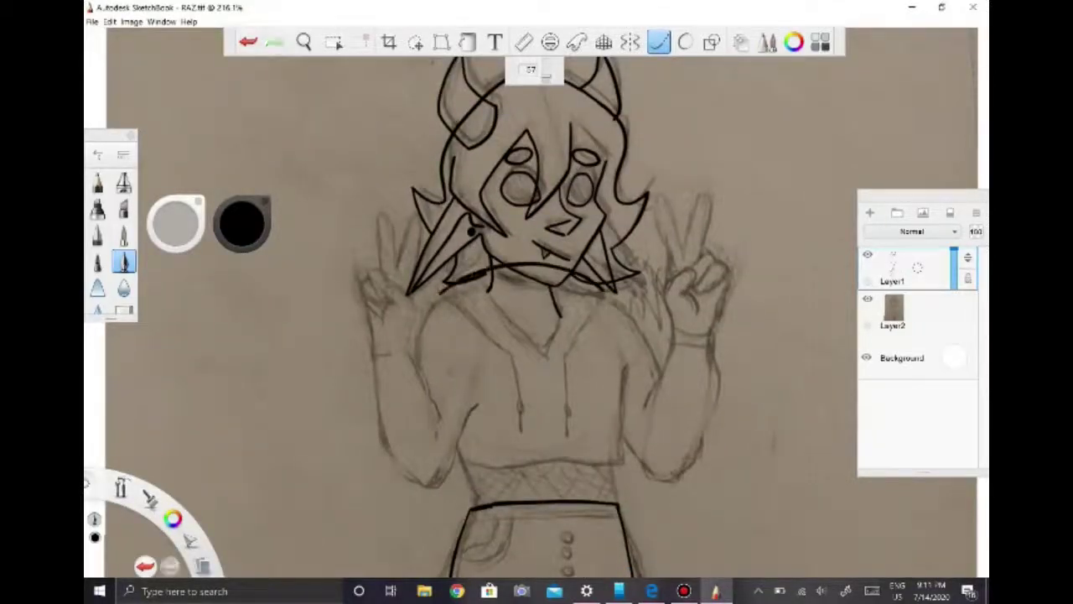
- Erase the piece of the arched hood line between the neck line and the jaw
{"action": "key", "text": "e"}
{"action": "scroll", "coordinate": [480, 275], "scroll_direction": "up", "scroll_amount": 5}
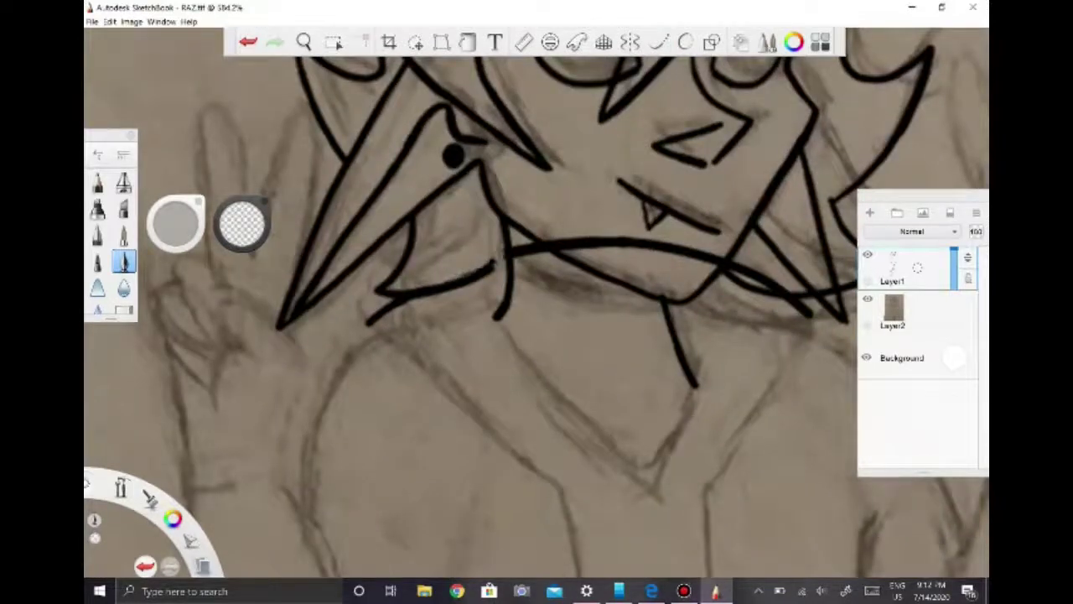
{"action": "key", "text": "ctrl+z"}
{"action": "key", "text": "ctrl+y"}
{"action": "scroll", "coordinate": [537, 302], "scroll_direction": "down", "scroll_amount": 5}
{"action": "scroll", "coordinate": [536, 302], "scroll_direction": "up", "scroll_amount": 4}
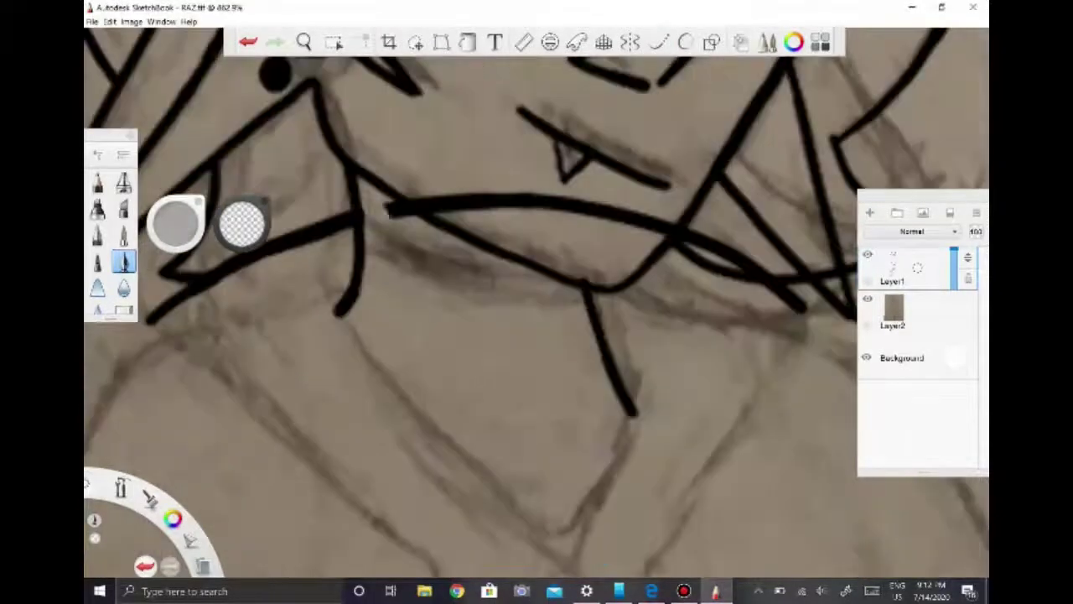
- Erase the arched hood line inside the lower face, undoing damage to the mouth and hiding the sketch layer briefly to check
{"action": "left_click_drag", "start_coordinate": [423, 208], "coordinate": [646, 172]}
{"action": "scroll", "coordinate": [536, 302], "scroll_direction": "up", "scroll_amount": 3}
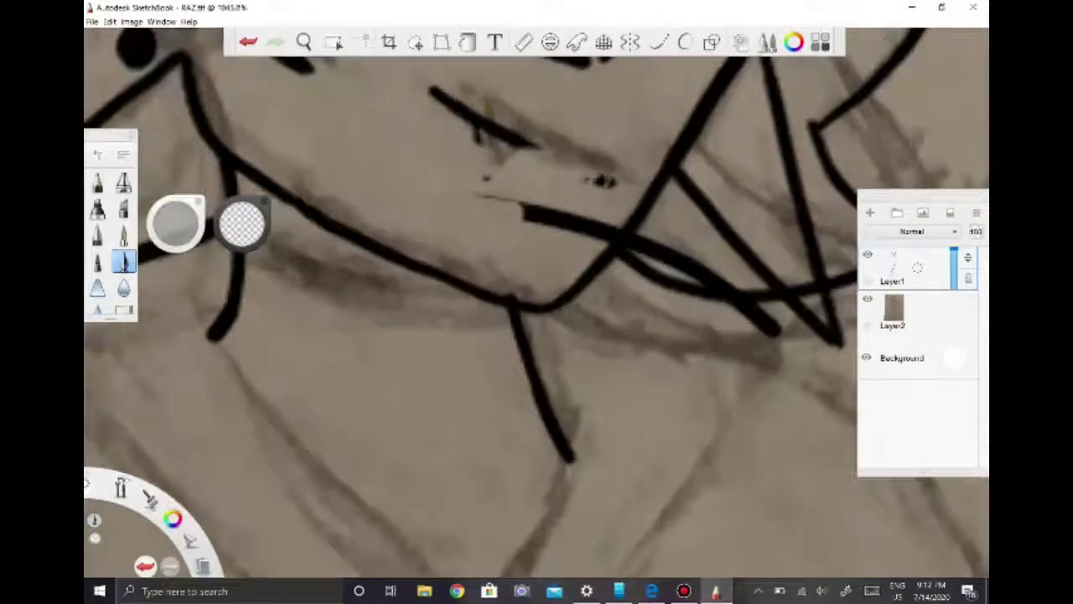
{"action": "key", "text": "ctrl+z"}
{"action": "left_click", "coordinate": [867, 299]}
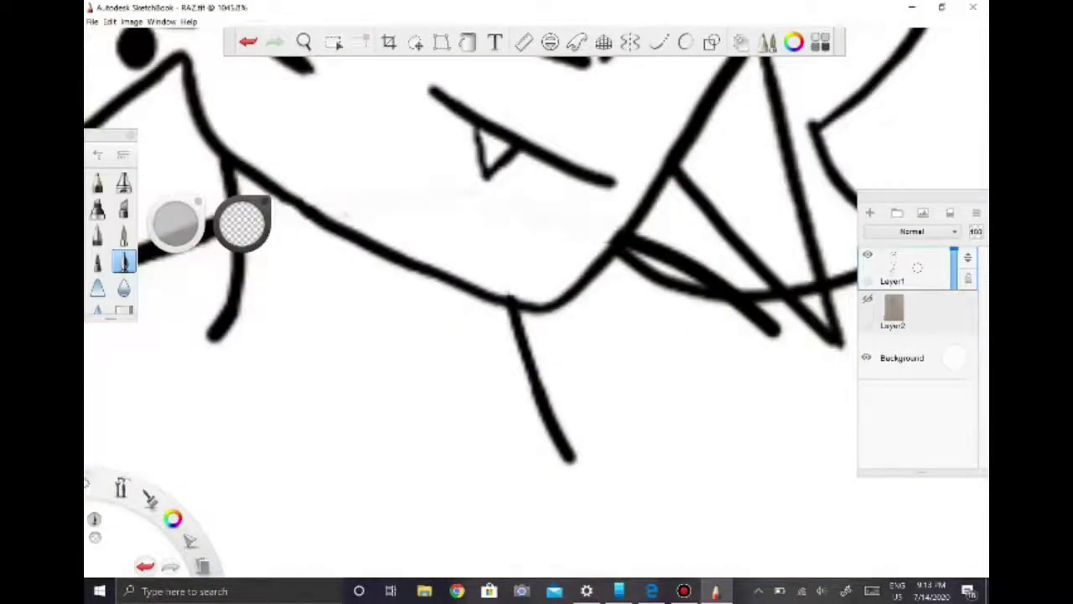
{"action": "scroll", "coordinate": [536, 302], "scroll_direction": "down", "scroll_amount": 4}
{"action": "left_click", "coordinate": [867, 299]}
- Ink the hood's two outer edges, curving from the hair locks down toward the centre of the chest
{"action": "key", "text": "e"}
{"action": "left_click", "coordinate": [658, 42]}
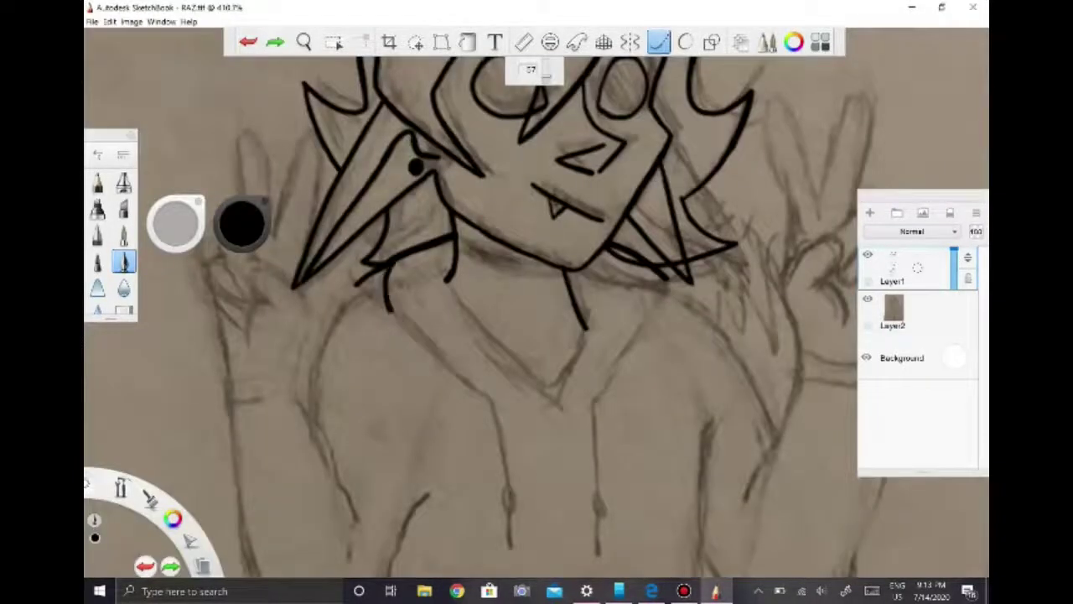
{"action": "left_click_drag", "start_coordinate": [387, 279], "coordinate": [511, 408]}
{"action": "mouse_move", "coordinate": [655, 270]}
{"action": "left_mouse_down"}
{"action": "mouse_move", "coordinate": [653, 303]}
{"action": "mouse_move", "coordinate": [584, 409]}
{"action": "left_mouse_up"}
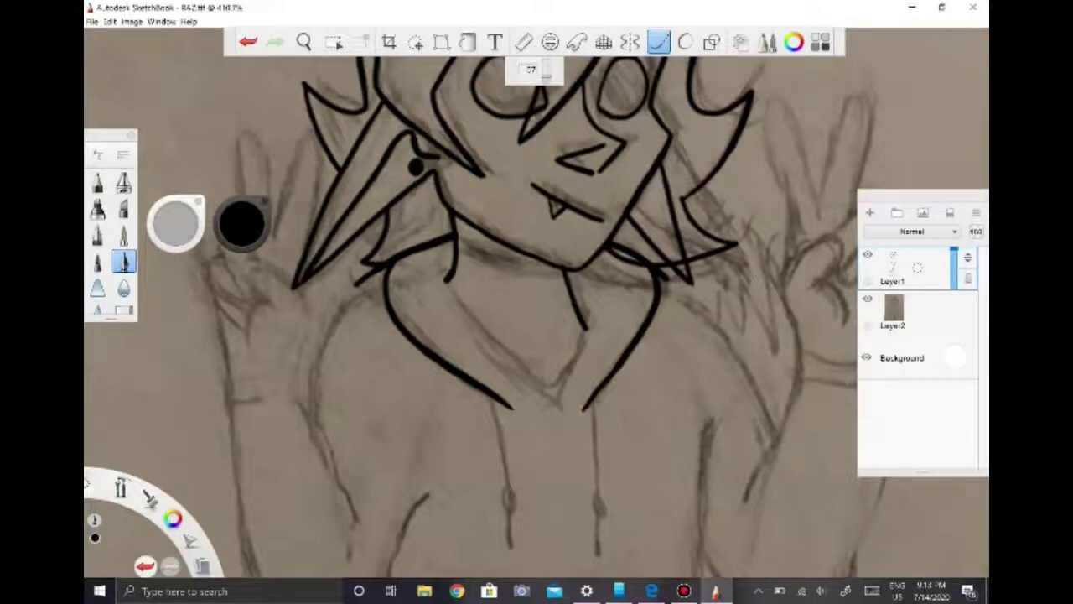
- Erase the overlapping line ends where the hood meets the hair locks on both sides of the neck
{"action": "scroll", "coordinate": [536, 302], "scroll_direction": "up", "scroll_amount": 2}
{"action": "key", "text": "e"}
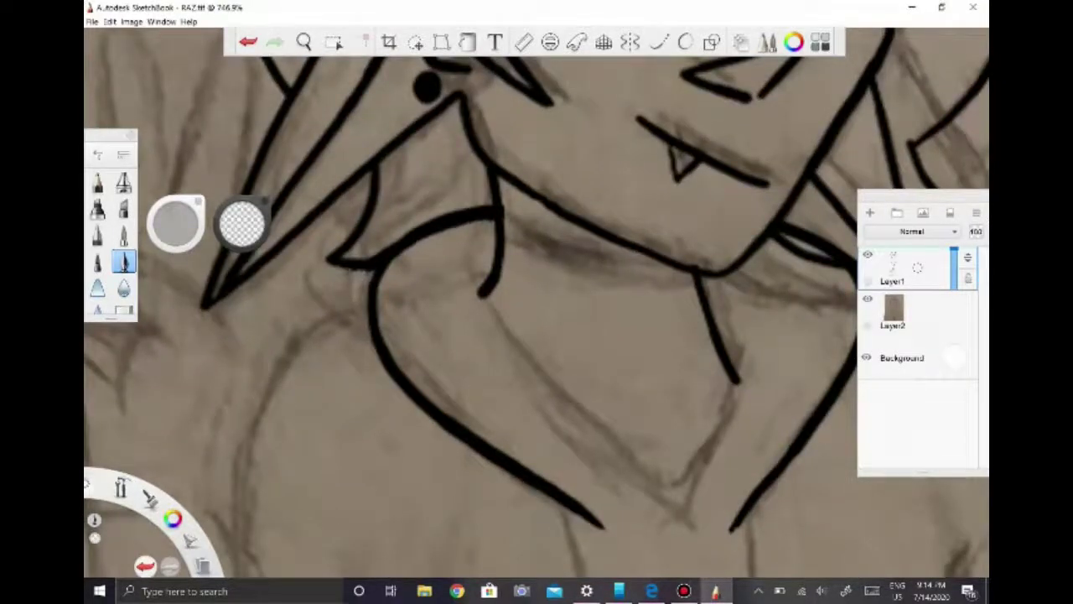
{"action": "scroll", "coordinate": [537, 301], "scroll_direction": "down", "scroll_amount": 3}
{"action": "scroll", "coordinate": [537, 302], "scroll_direction": "up", "scroll_amount": 4}
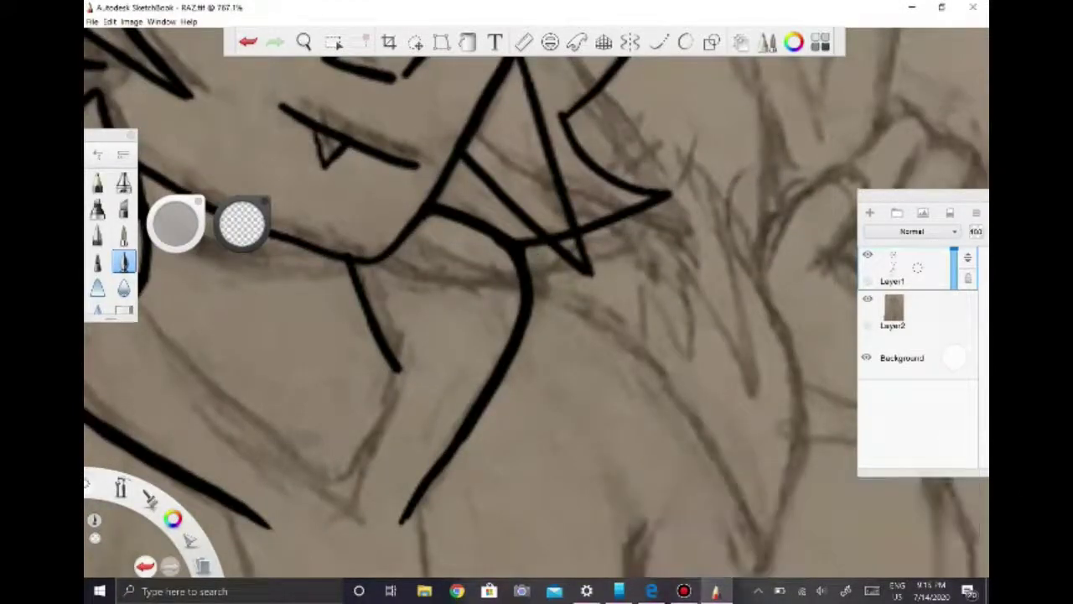
{"action": "scroll", "coordinate": [537, 302], "scroll_direction": "up", "scroll_amount": 1}
{"action": "scroll", "coordinate": [536, 302], "scroll_direction": "down", "scroll_amount": 3}
- Hide the sketch layer to review the whole line art, and show it again
{"action": "left_click", "coordinate": [867, 298]}
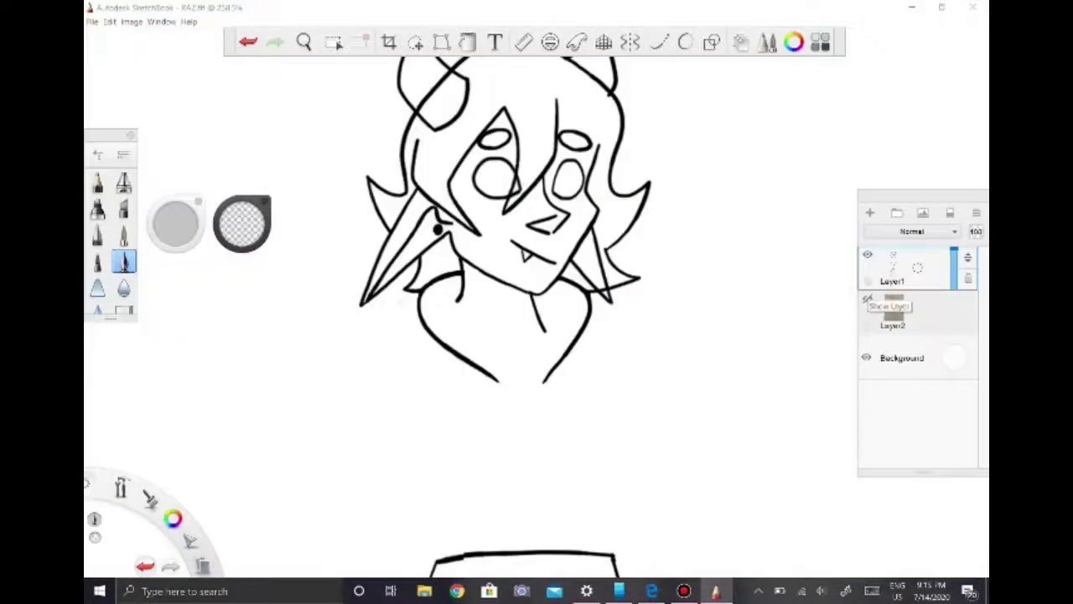
{"action": "scroll", "coordinate": [537, 301], "scroll_direction": "down", "scroll_amount": 4}
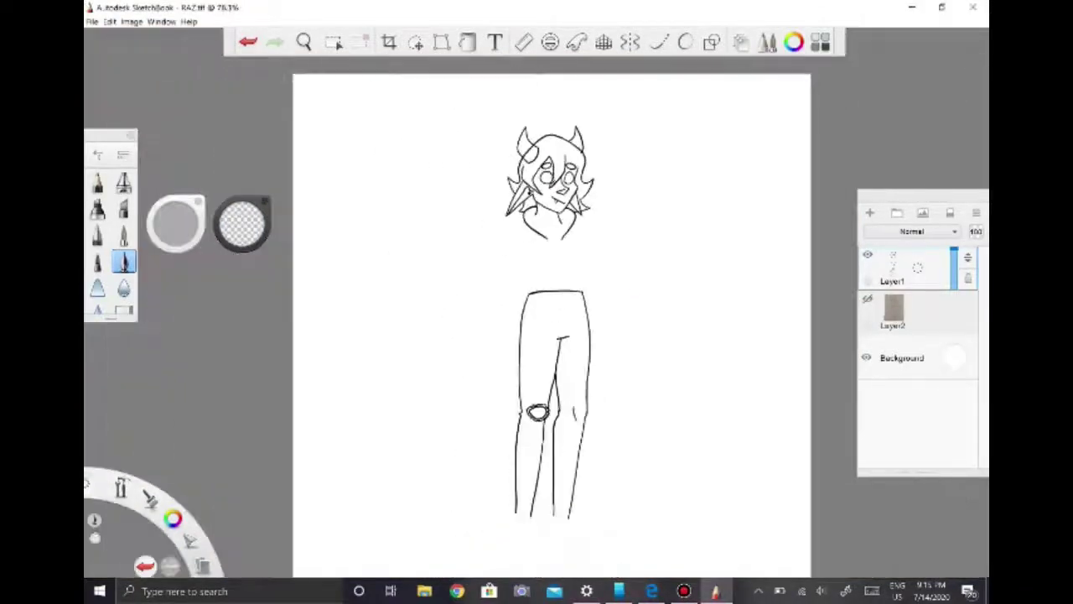
{"action": "left_click", "coordinate": [867, 298]}
{"action": "left_click", "coordinate": [684, 591]}
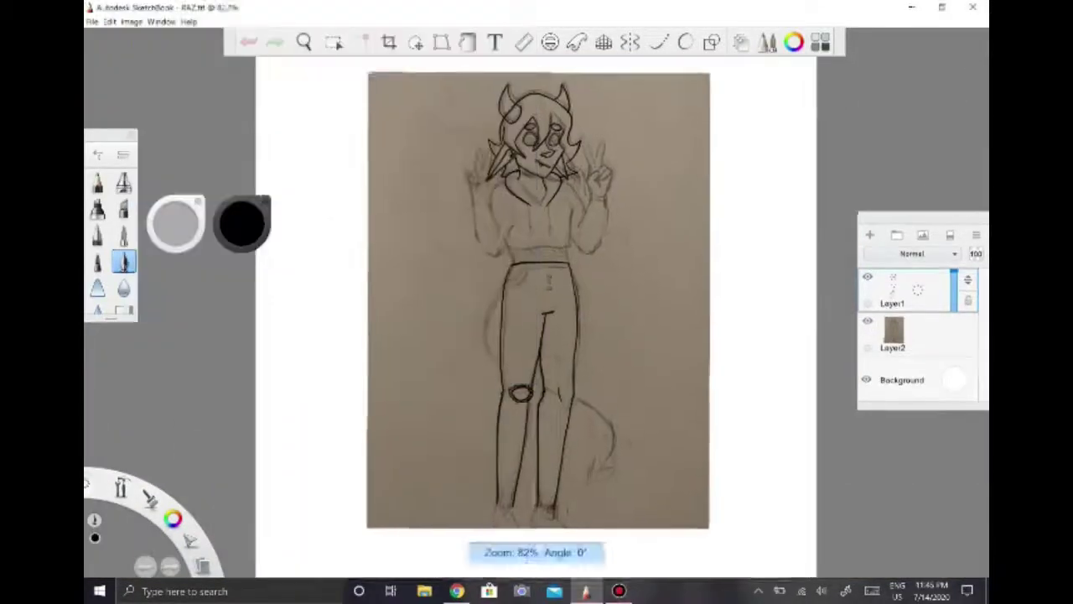
{"action": "scroll", "coordinate": [536, 302], "scroll_direction": "up", "scroll_amount": 5}
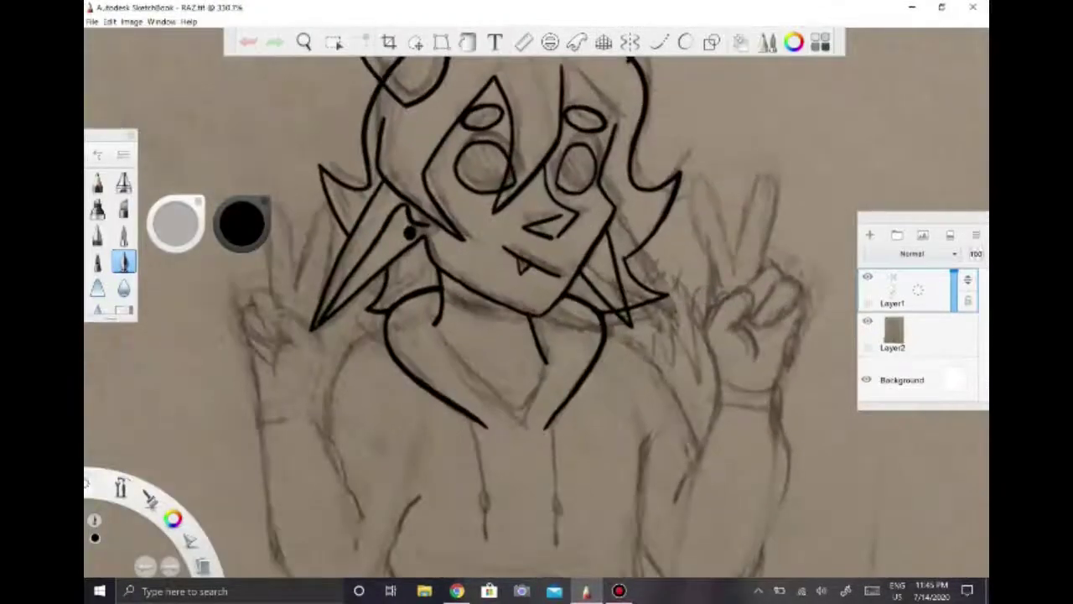
- Erase part of the hood's upper edge beside the left hair lock and redraw it as a small scalloped fold
{"action": "key", "text": "e"}
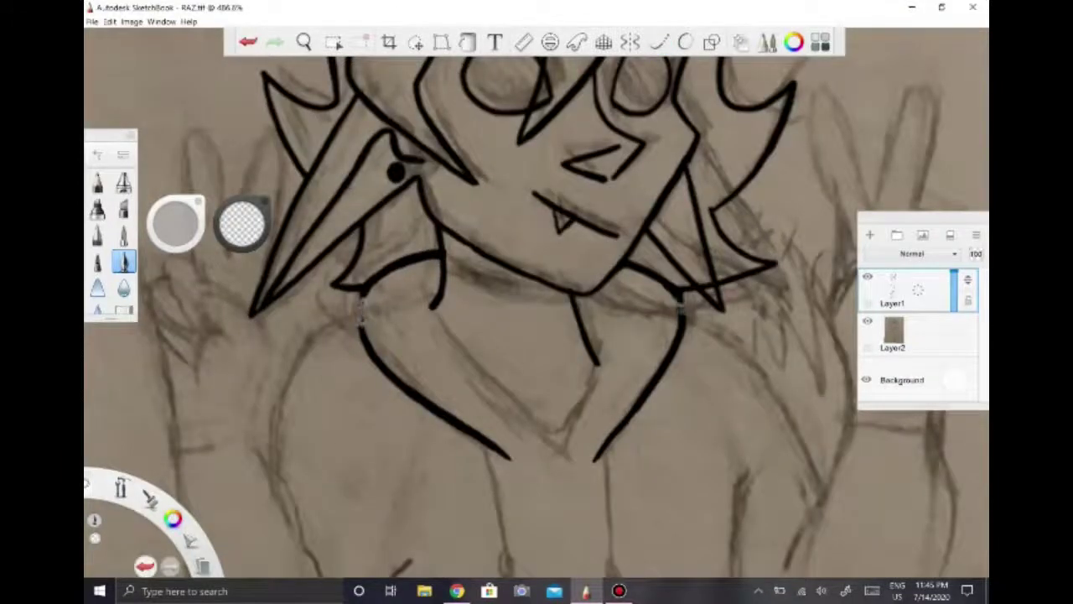
{"action": "left_click", "coordinate": [659, 42]}
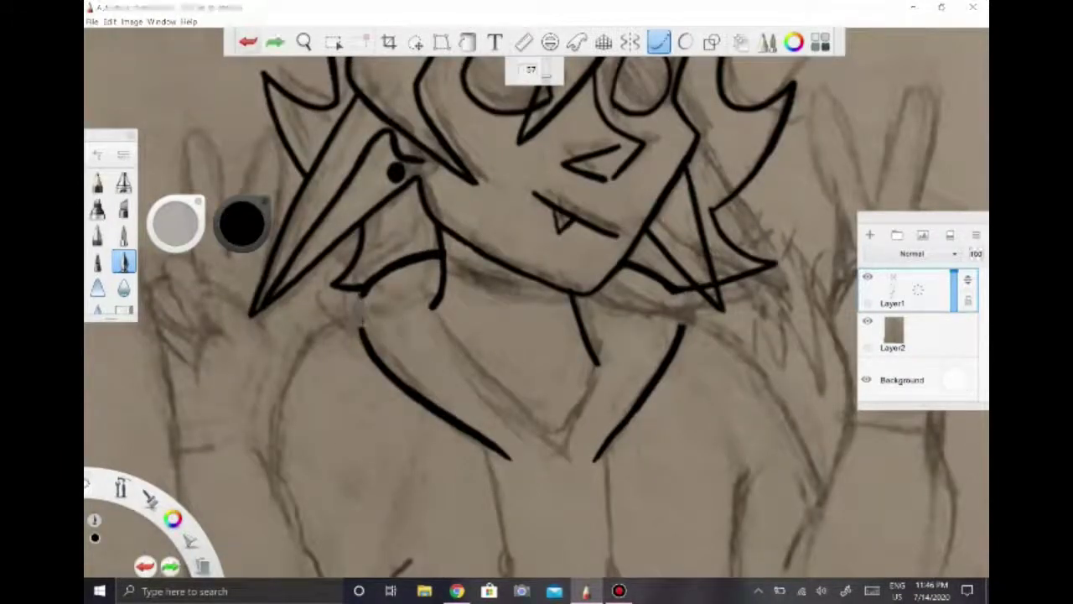
{"action": "key", "text": "e"}
{"action": "left_click_drag", "start_coordinate": [348, 281], "coordinate": [400, 260]}
{"action": "key", "text": "e"}
{"action": "key", "text": "ctrl+z"}
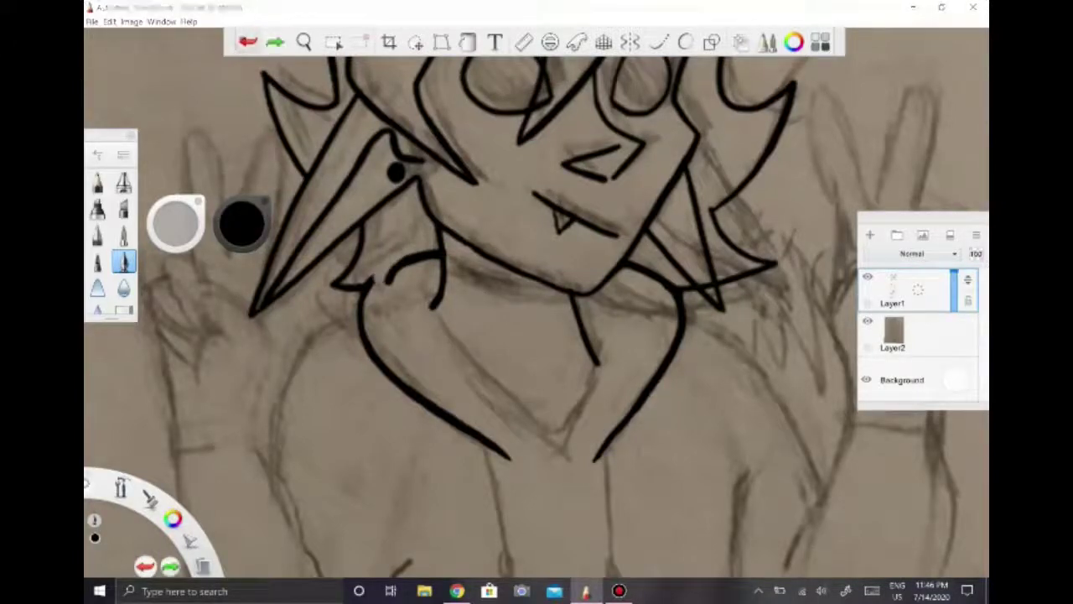
{"action": "left_click_drag", "start_coordinate": [369, 281], "coordinate": [415, 258]}
{"action": "key", "text": "e"}
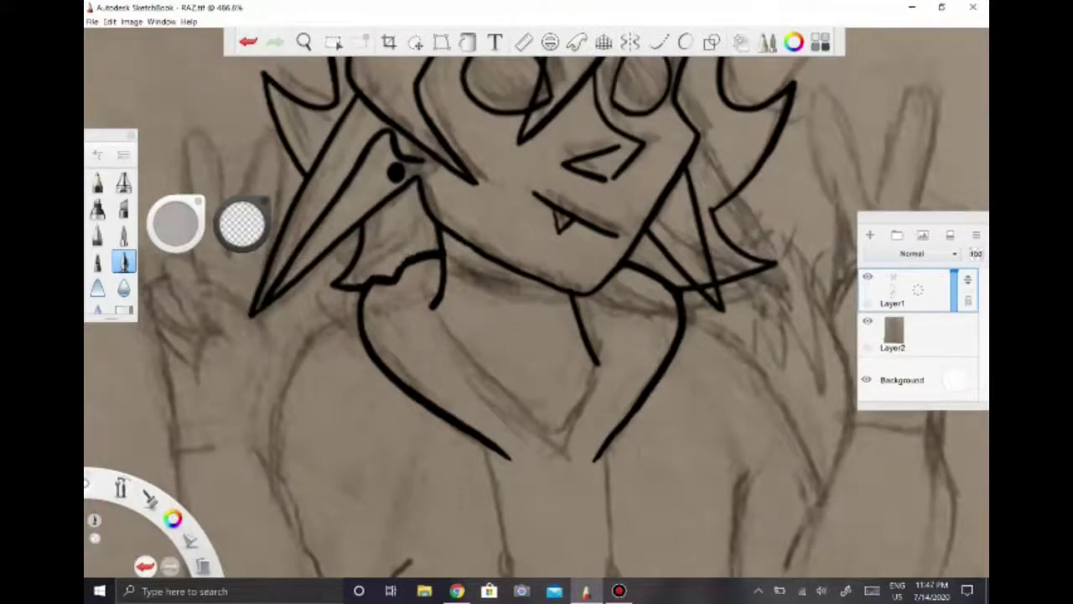
- Rework the hood's upper edge on the right of the neck into a matching fold, hiding the sketch layer briefly
{"action": "left_click", "coordinate": [867, 321]}
{"action": "key", "text": "e"}
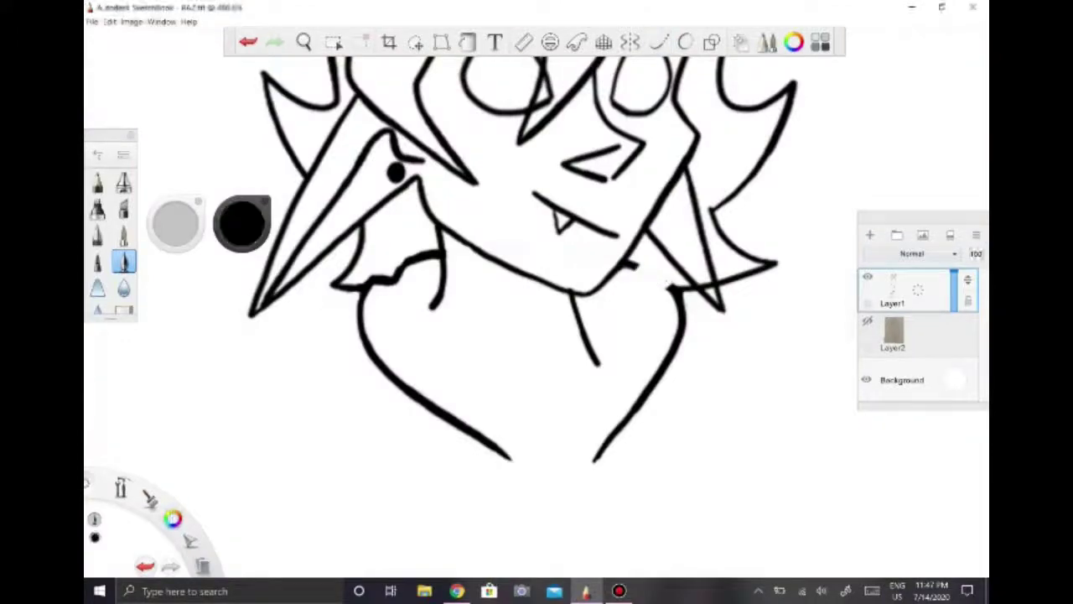
{"action": "left_click", "coordinate": [867, 321]}
- Ink the hood's V-shaped opening below the neck and a fold line inside each side of the hood
{"action": "left_click", "coordinate": [659, 42]}
{"action": "left_click_drag", "start_coordinate": [427, 295], "coordinate": [557, 441]}
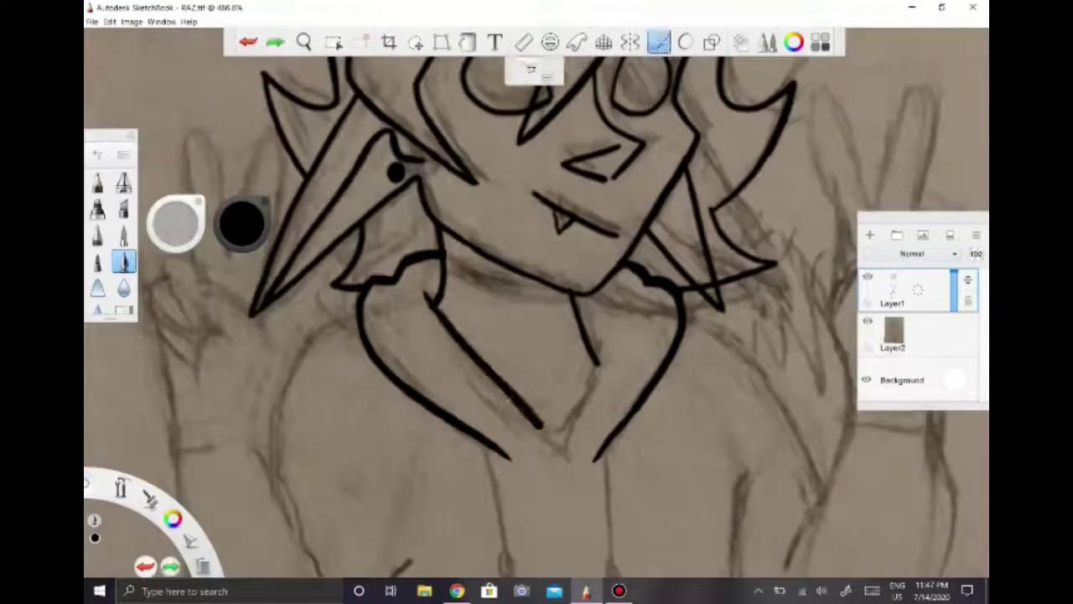
{"action": "left_click_drag", "start_coordinate": [617, 334], "coordinate": [557, 441]}
{"action": "left_click_drag", "start_coordinate": [396, 310], "coordinate": [507, 428]}
{"action": "left_click_drag", "start_coordinate": [639, 300], "coordinate": [631, 368]}
- Hide the sketch layer and erase the hair outline that crosses the inside of the left horn
{"action": "scroll", "coordinate": [537, 302], "scroll_direction": "down", "scroll_amount": 5}
{"action": "left_click", "coordinate": [867, 321]}
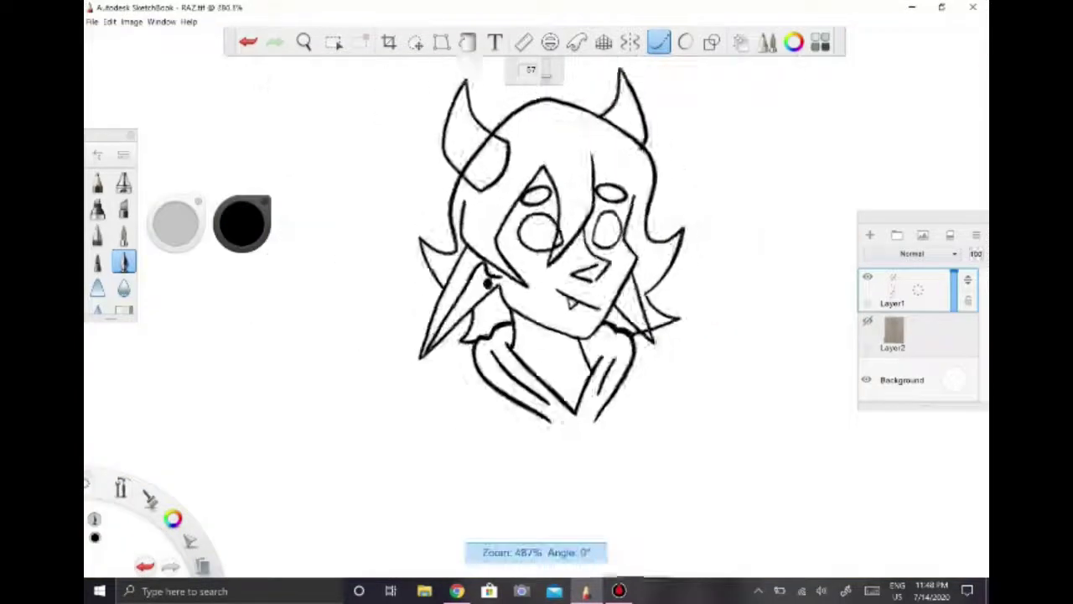
{"action": "key", "text": "e"}
{"action": "scroll", "coordinate": [617, 363], "scroll_direction": "up", "scroll_amount": 5}
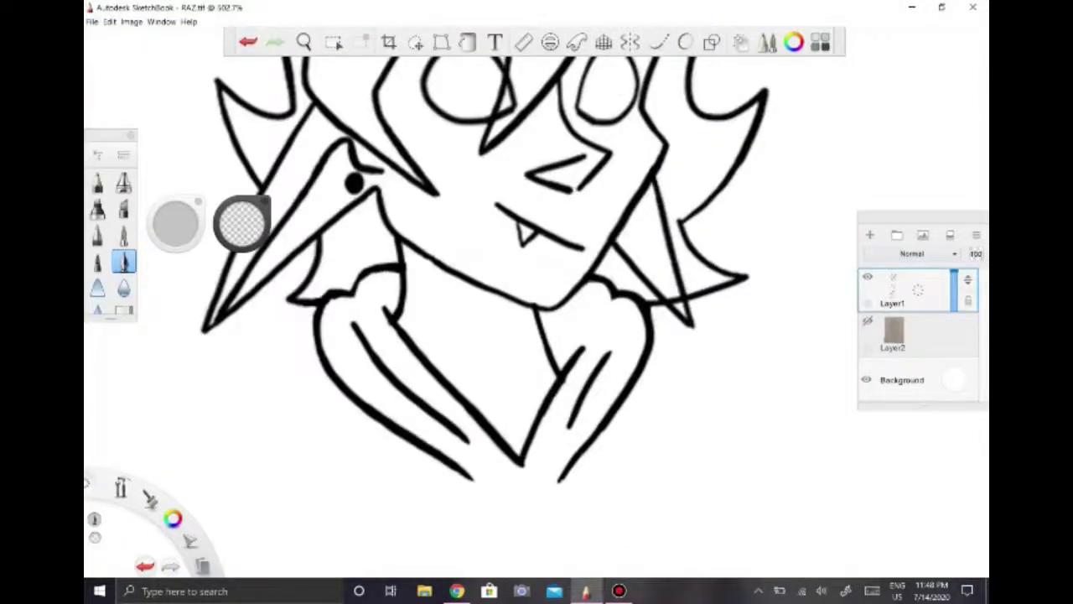
{"action": "scroll", "coordinate": [777, 202], "scroll_direction": "up", "scroll_amount": 2}
{"action": "scroll", "coordinate": [537, 302], "scroll_direction": "down", "scroll_amount": 8}
{"action": "scroll", "coordinate": [503, 252], "scroll_direction": "up", "scroll_amount": 6}
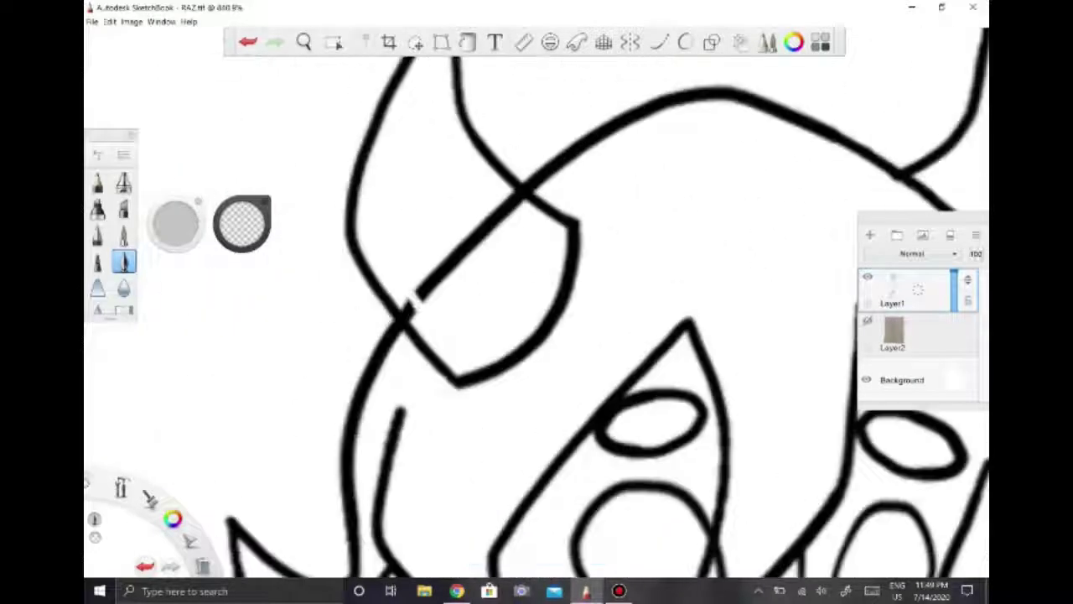
{"action": "left_click_drag", "start_coordinate": [415, 292], "coordinate": [537, 188]}
{"action": "scroll", "coordinate": [536, 193], "scroll_direction": "down", "scroll_amount": 3}
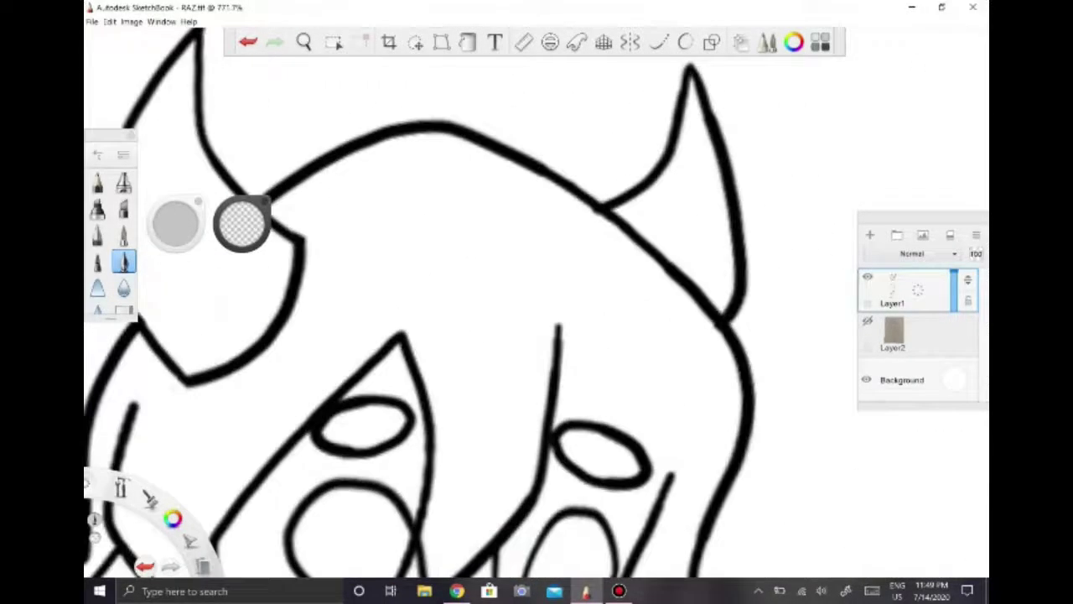
{"action": "scroll", "coordinate": [536, 193], "scroll_direction": "up", "scroll_amount": 2}
- Show the sketch layer again and ink the fringe into a pointed peak above the right eyebrow
{"action": "left_click", "coordinate": [867, 321]}
{"action": "scroll", "coordinate": [536, 302], "scroll_direction": "down", "scroll_amount": 3}
{"action": "scroll", "coordinate": [536, 302], "scroll_direction": "up", "scroll_amount": 3}
{"action": "key", "text": "e"}
{"action": "scroll", "coordinate": [536, 302], "scroll_direction": "down", "scroll_amount": 4}
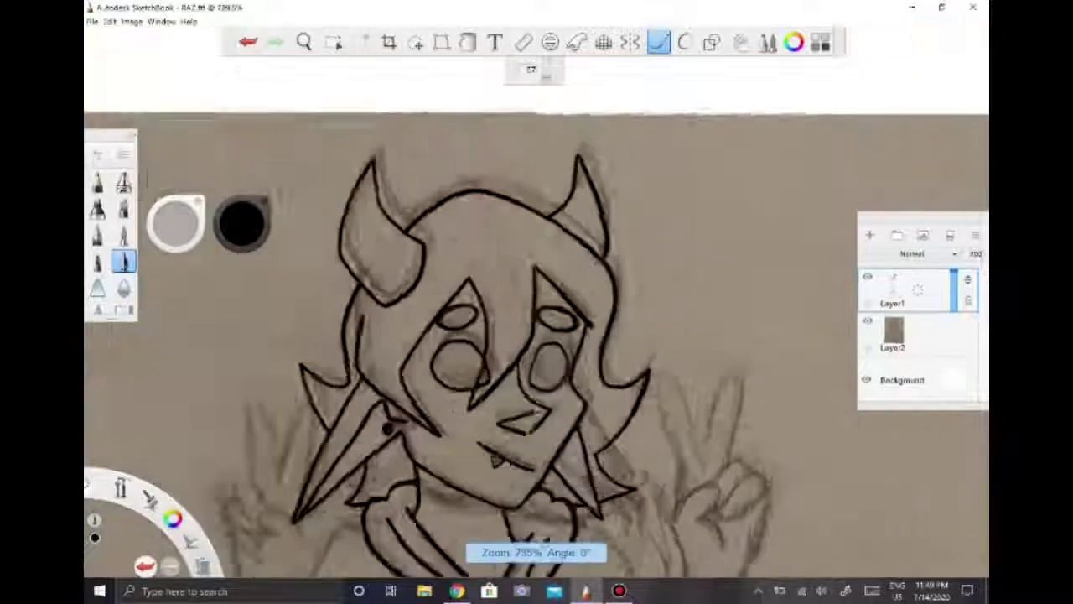
{"action": "scroll", "coordinate": [537, 302], "scroll_direction": "down", "scroll_amount": 1}
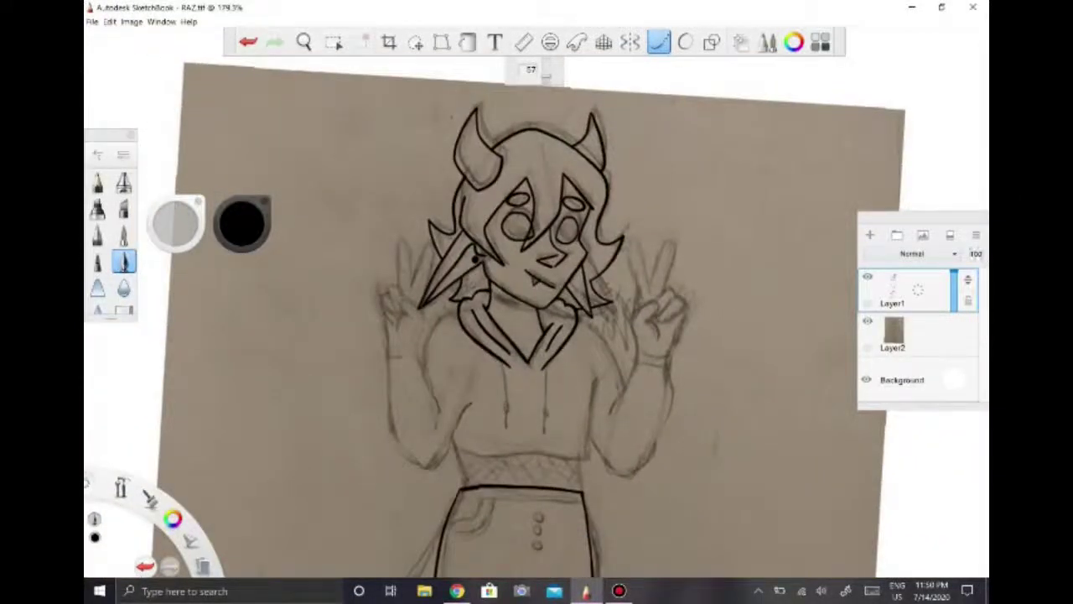
- Ink the raised right hand in a peace sign, with two extended fingers, curled fingers, thumb and palm edges
{"action": "scroll", "coordinate": [658, 310], "scroll_direction": "up", "scroll_amount": 5}
{"action": "mouse_move", "coordinate": [571, 218]}
{"action": "left_mouse_down"}
{"action": "mouse_move", "coordinate": [587, 360]}
{"action": "mouse_move", "coordinate": [520, 395]}
{"action": "left_mouse_up"}
{"action": "mouse_move", "coordinate": [573, 217]}
{"action": "left_mouse_down"}
{"action": "mouse_move", "coordinate": [622, 178]}
{"action": "mouse_move", "coordinate": [676, 256]}
{"action": "mouse_move", "coordinate": [576, 284]}
{"action": "mouse_move", "coordinate": [633, 216]}
{"action": "left_mouse_up"}
{"action": "mouse_move", "coordinate": [621, 210]}
{"action": "left_mouse_down"}
{"action": "mouse_move", "coordinate": [674, 277]}
{"action": "mouse_move", "coordinate": [625, 415]}
{"action": "left_mouse_up"}
{"action": "scroll", "coordinate": [537, 302], "scroll_direction": "down", "scroll_amount": 1}
{"action": "mouse_move", "coordinate": [469, 298]}
{"action": "left_mouse_down"}
{"action": "mouse_move", "coordinate": [525, 294]}
{"action": "mouse_move", "coordinate": [596, 147]}
{"action": "left_mouse_up"}
{"action": "left_click_drag", "start_coordinate": [597, 168], "coordinate": [572, 300]}
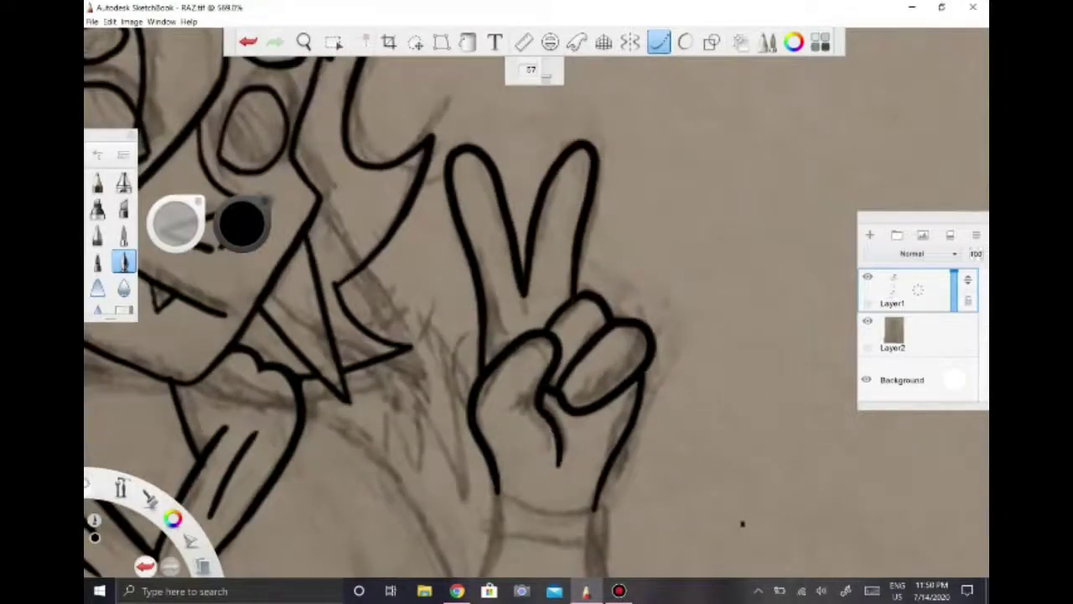
- Undo the two extended fingers, re-ink them with pointed black claws, and fill in the nails on the thumb and curled finger
{"action": "key", "text": "ctrl+z"}
{"action": "key", "text": "ctrl+z"}
{"action": "mouse_move", "coordinate": [486, 369]}
{"action": "left_mouse_down"}
{"action": "mouse_move", "coordinate": [530, 306]}
{"action": "mouse_move", "coordinate": [577, 289]}
{"action": "left_mouse_up"}
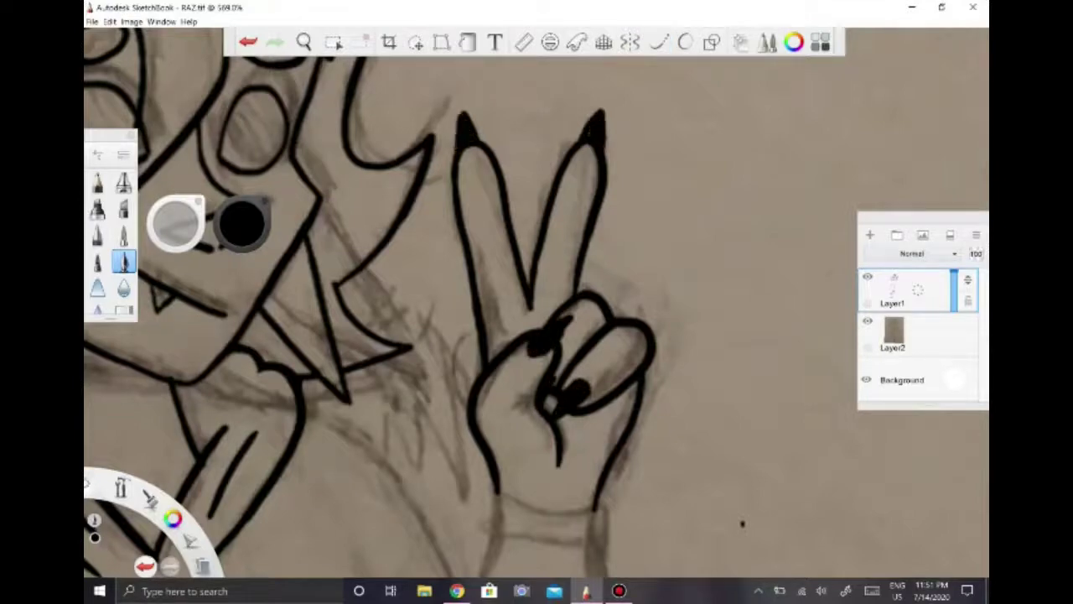
- Select the tips of the two raised fingers and transform them so the fingers are slightly shorter
{"action": "scroll", "coordinate": [742, 524], "scroll_direction": "down", "scroll_amount": 5}
{"action": "scroll", "coordinate": [643, 379], "scroll_direction": "up", "scroll_amount": 1}
{"action": "key", "text": "m"}
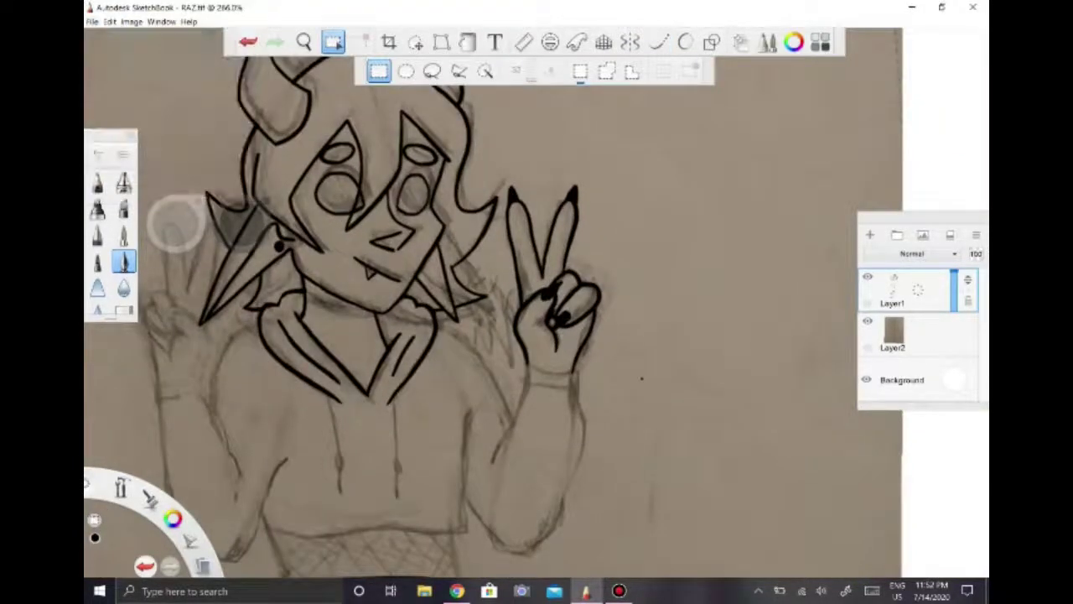
{"action": "left_click_drag", "start_coordinate": [498, 163], "coordinate": [589, 249]}
{"action": "left_click_drag", "start_coordinate": [543, 209], "coordinate": [544, 219]}
{"action": "left_click", "coordinate": [575, 70]}
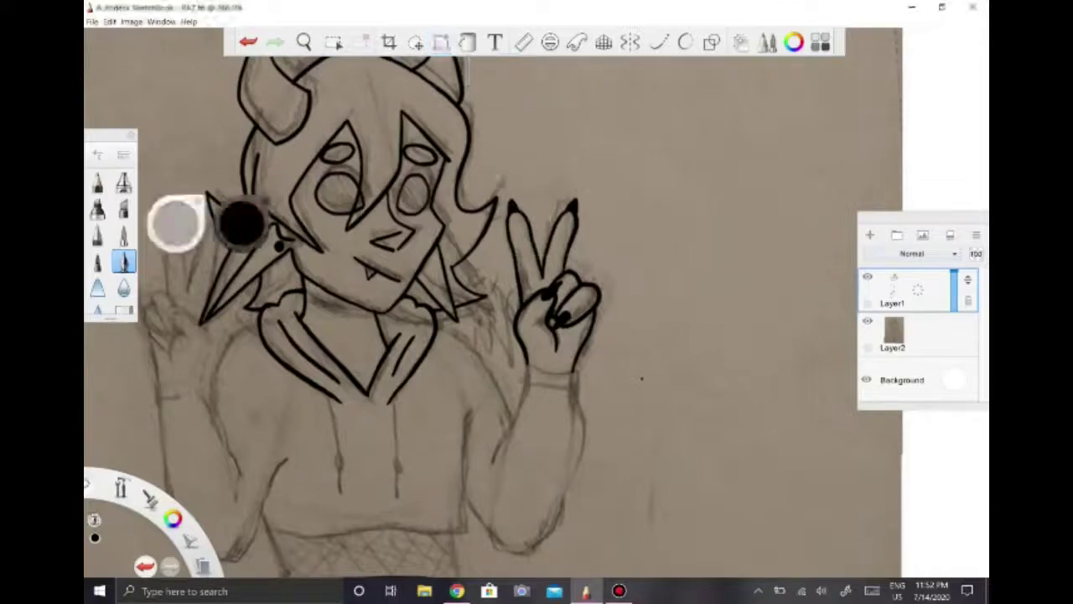
- Erase the stray dot beside the hand, hiding the sketch layer briefly to check the line art
{"action": "key", "text": "e"}
{"action": "scroll", "coordinate": [646, 385], "scroll_direction": "up", "scroll_amount": 4}
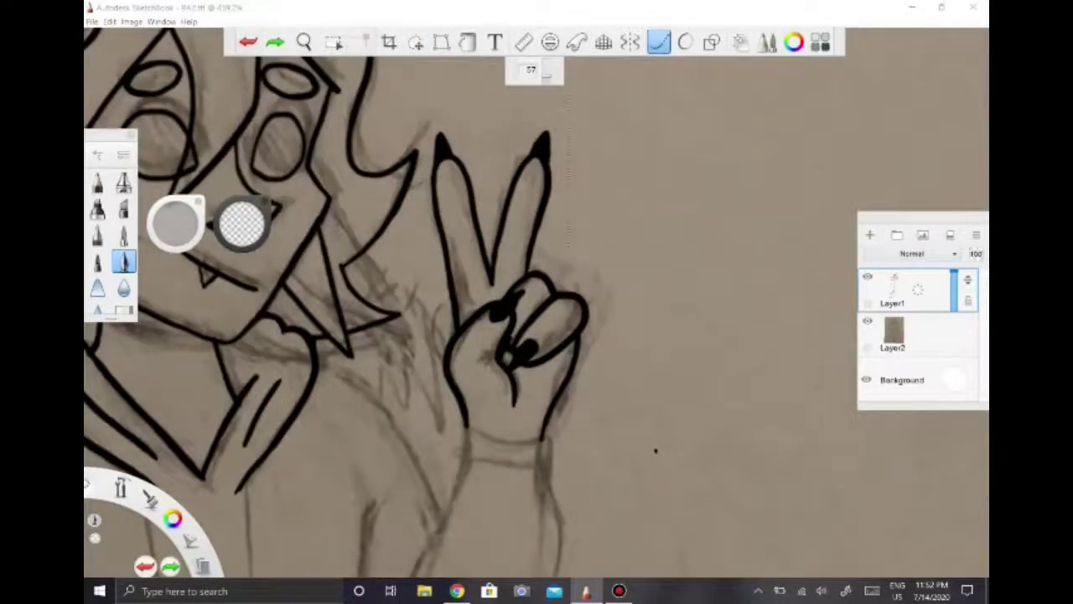
{"action": "left_click", "coordinate": [867, 320]}
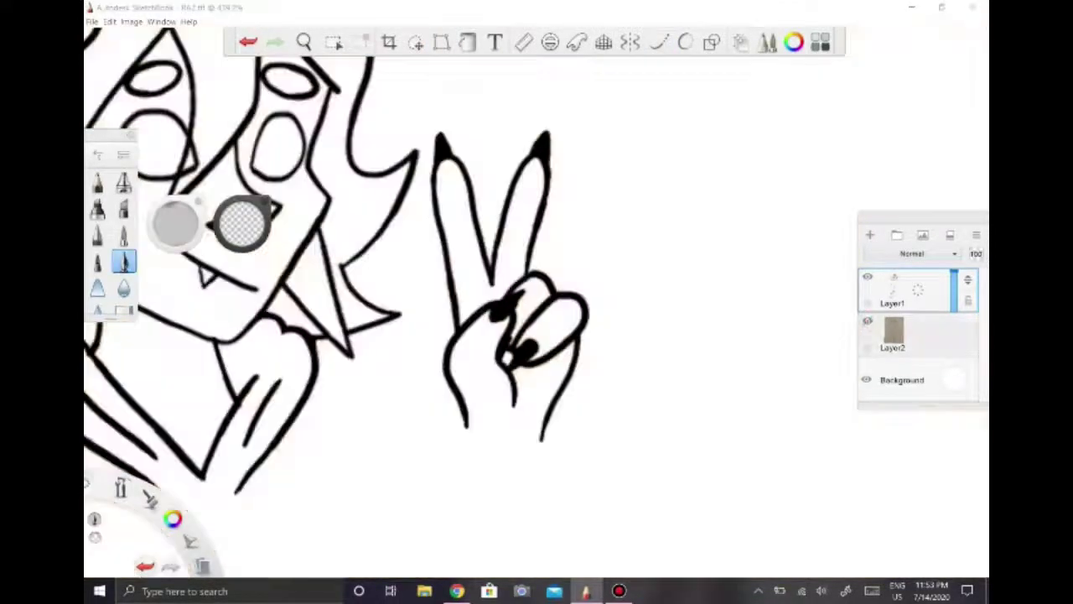
{"action": "left_click", "coordinate": [867, 320]}
- Ink a short line joining the hood's right edge to the hair lock and clean up its rough edge with the eraser
{"action": "scroll", "coordinate": [536, 302], "scroll_direction": "down", "scroll_amount": 5}
{"action": "scroll", "coordinate": [537, 301], "scroll_direction": "up", "scroll_amount": 4}
{"action": "scroll", "coordinate": [536, 302], "scroll_direction": "down", "scroll_amount": 5}
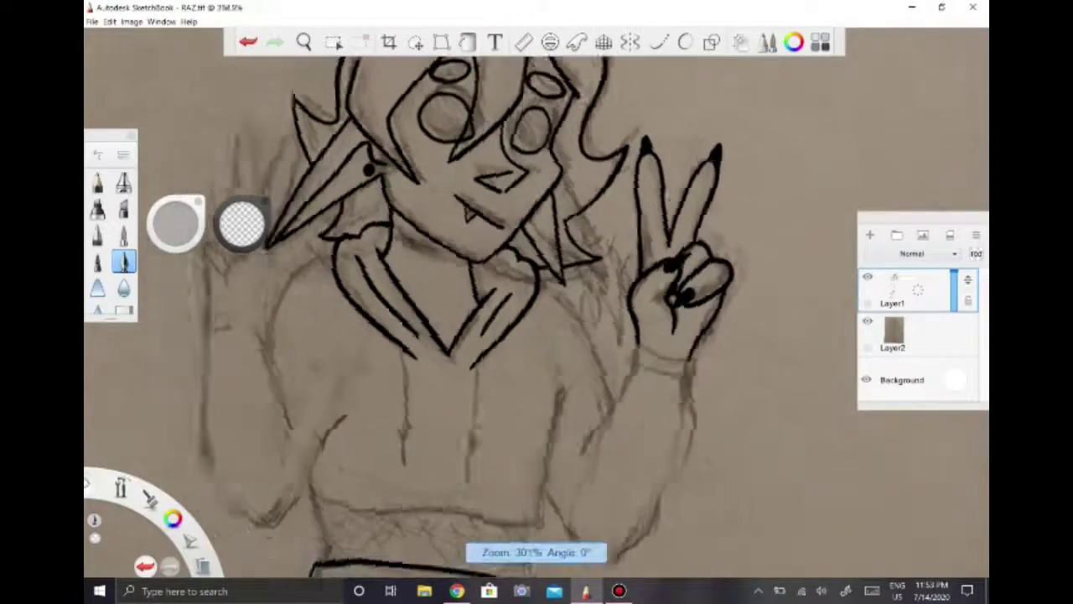
{"action": "scroll", "coordinate": [537, 302], "scroll_direction": "up", "scroll_amount": 5}
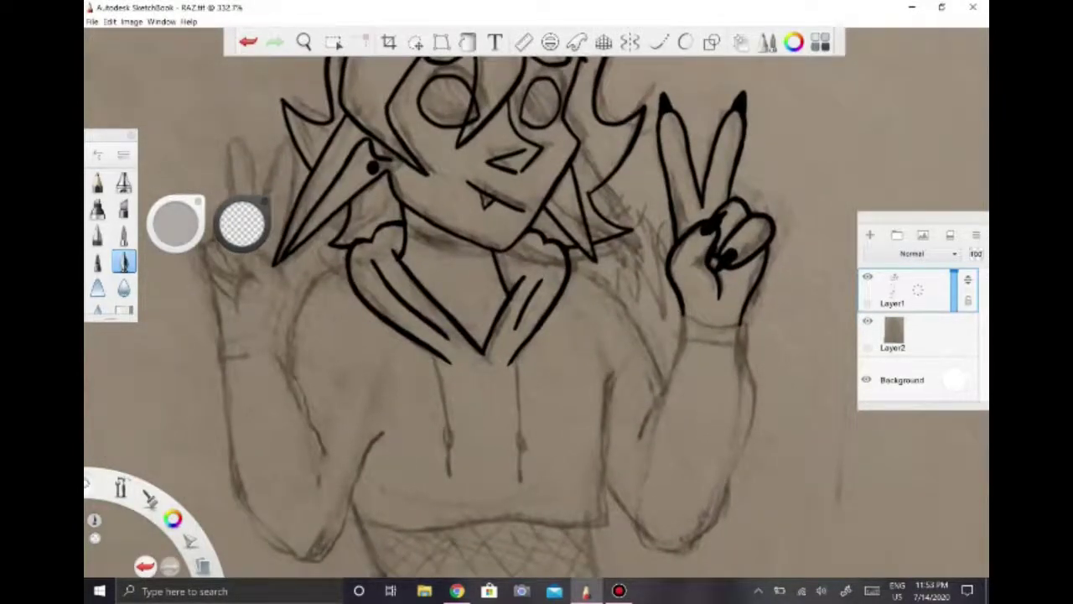
{"action": "key", "text": "m"}
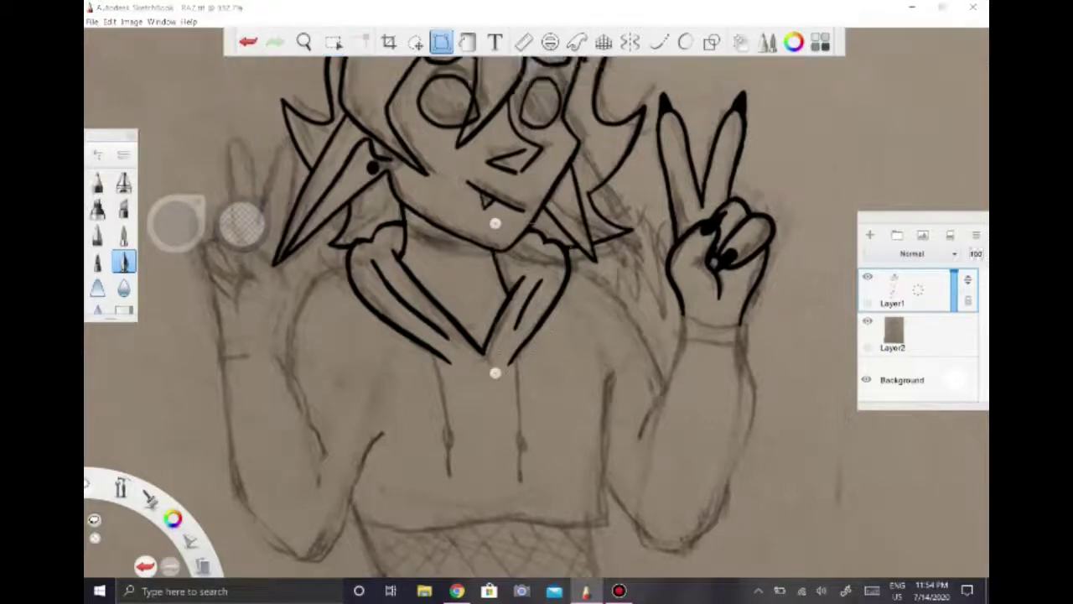
{"action": "scroll", "coordinate": [583, 222], "scroll_direction": "up", "scroll_amount": 4}
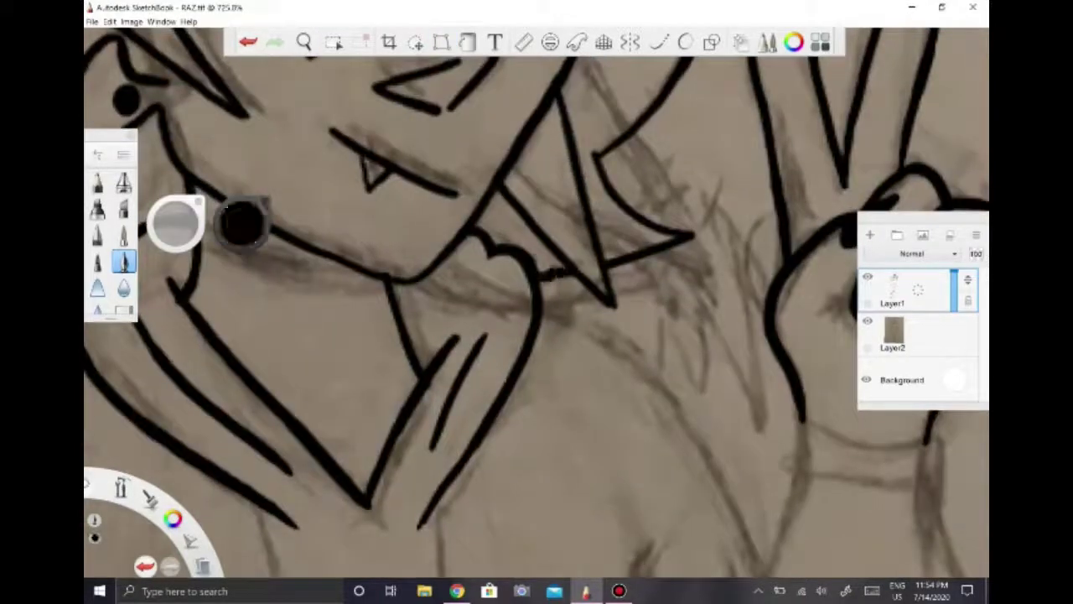
{"action": "left_click_drag", "start_coordinate": [537, 277], "coordinate": [573, 267]}
{"action": "scroll", "coordinate": [536, 302], "scroll_direction": "down", "scroll_amount": 4}
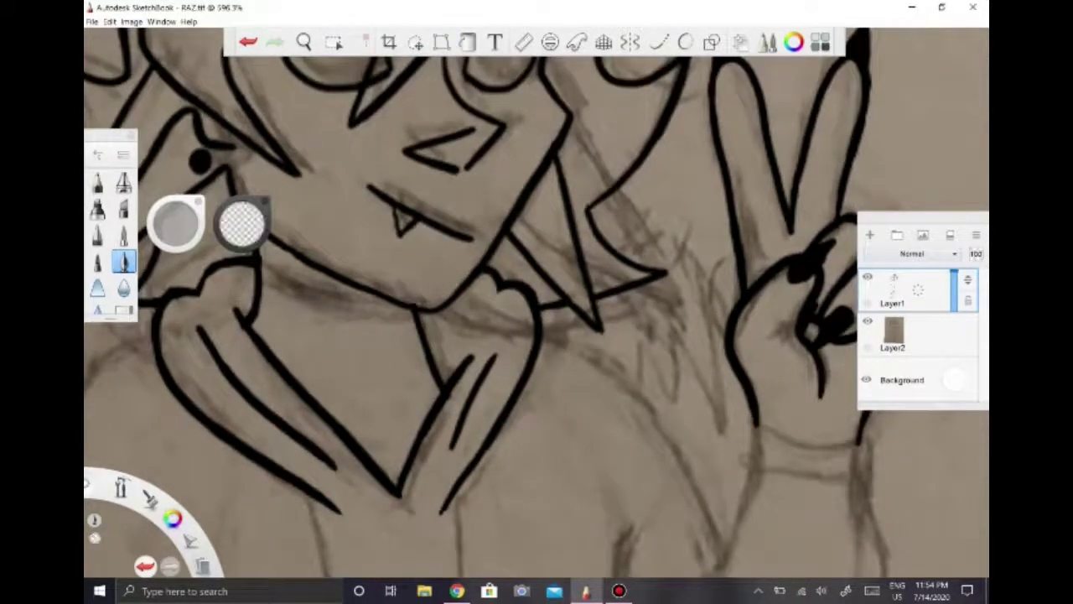
- Ink both edges of the right forearm's sleeve and the narrow cuff band around the wrist
{"action": "scroll", "coordinate": [755, 352], "scroll_direction": "up", "scroll_amount": 3}
{"action": "left_click", "coordinate": [659, 42]}
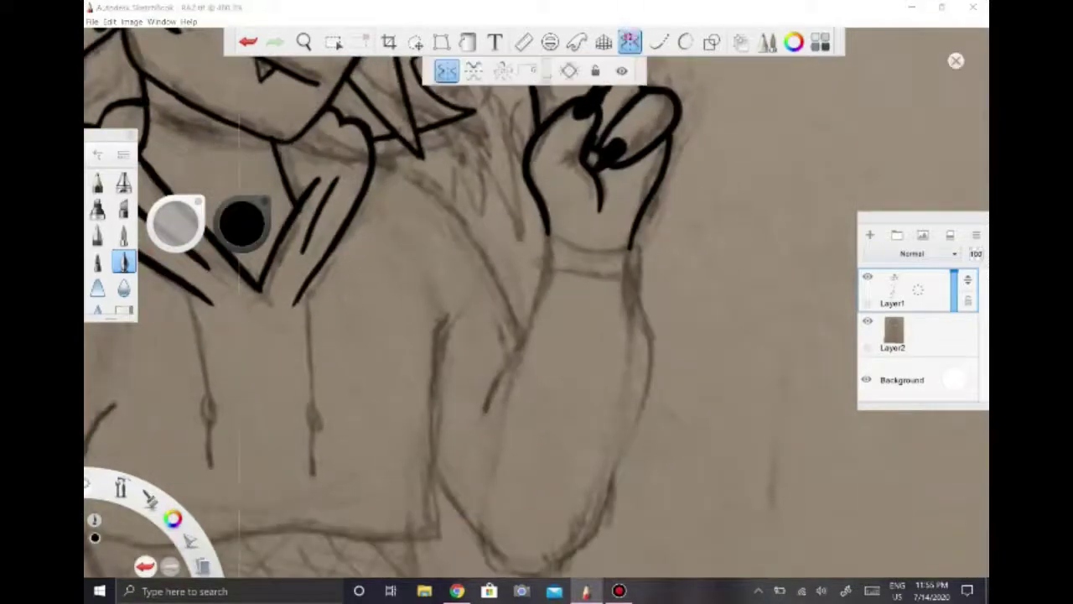
{"action": "left_click_drag", "start_coordinate": [545, 252], "coordinate": [495, 432]}
{"action": "mouse_move", "coordinate": [639, 252]}
{"action": "left_mouse_down"}
{"action": "mouse_move", "coordinate": [601, 507]}
{"action": "mouse_move", "coordinate": [587, 545]}
{"action": "left_mouse_up"}
{"action": "left_click_drag", "start_coordinate": [543, 237], "coordinate": [545, 267]}
{"action": "left_click_drag", "start_coordinate": [545, 239], "coordinate": [642, 248]}
- Copy the inked right hand and forearm onto a new layer, mirrored, and fit the copy over the left arm's sketch
{"action": "scroll", "coordinate": [537, 302], "scroll_direction": "down", "scroll_amount": 4}
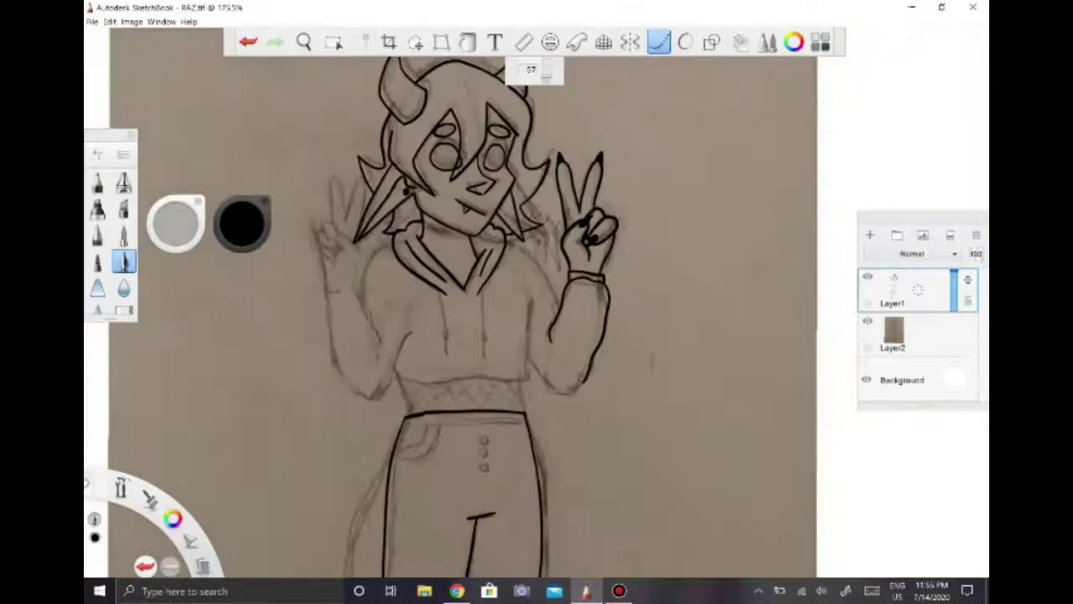
{"action": "left_click", "coordinate": [333, 42]}
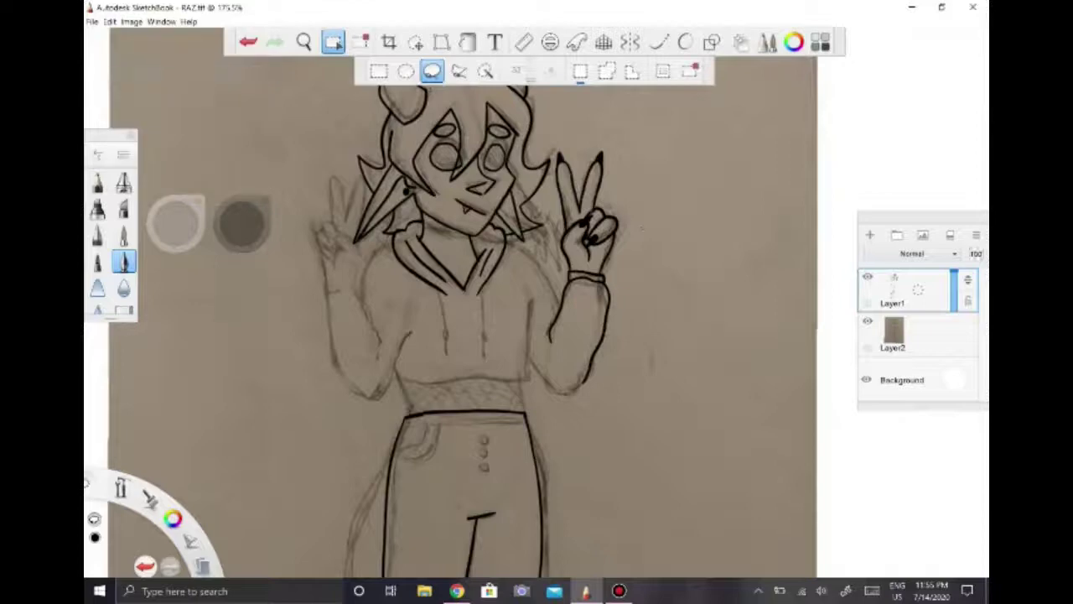
{"action": "left_click", "coordinate": [110, 20]}
{"action": "left_click", "coordinate": [122, 108]}
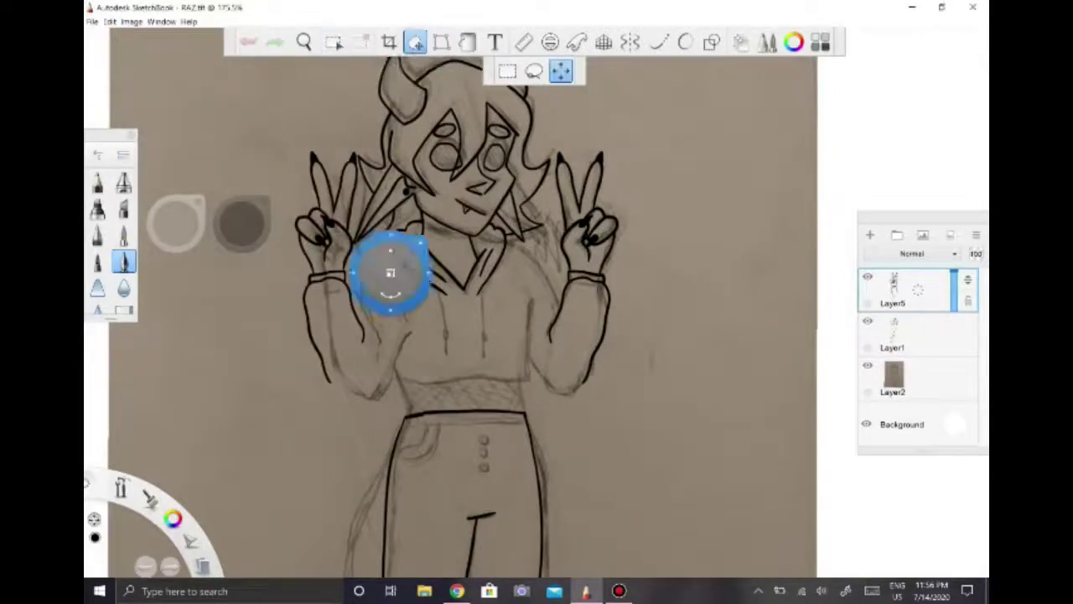
{"action": "left_click_drag", "start_coordinate": [336, 268], "coordinate": [350, 272]}
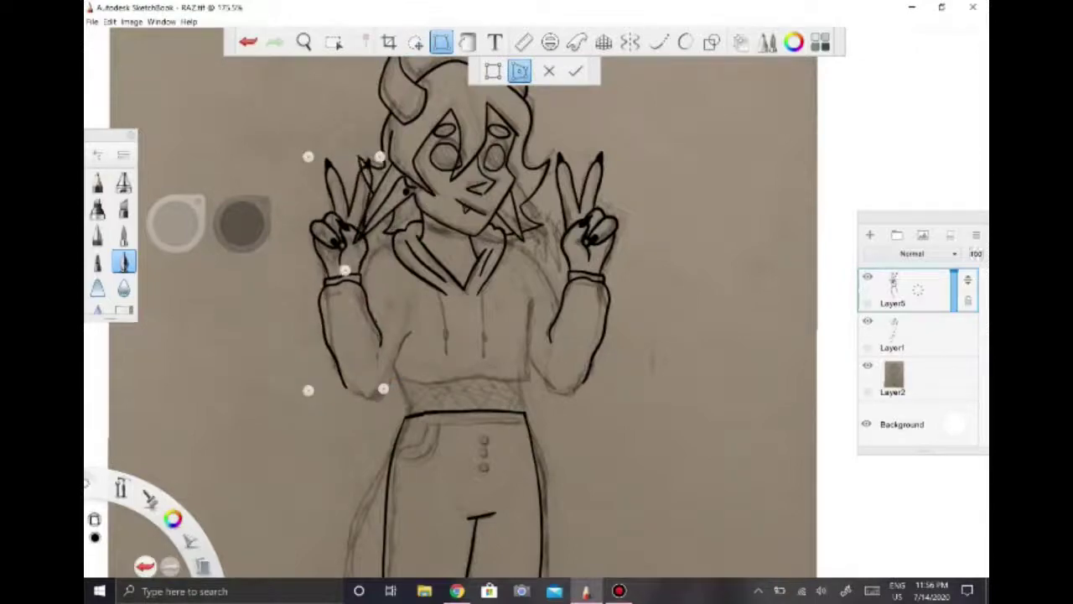
{"action": "key", "text": "Return"}
- Erase the hair lines behind the copied hand's fingers on Layer1 and merge the copied arm's layer into it
{"action": "left_click", "coordinate": [893, 336]}
{"action": "left_click", "coordinate": [110, 21]}
{"action": "left_click", "coordinate": [118, 87]}
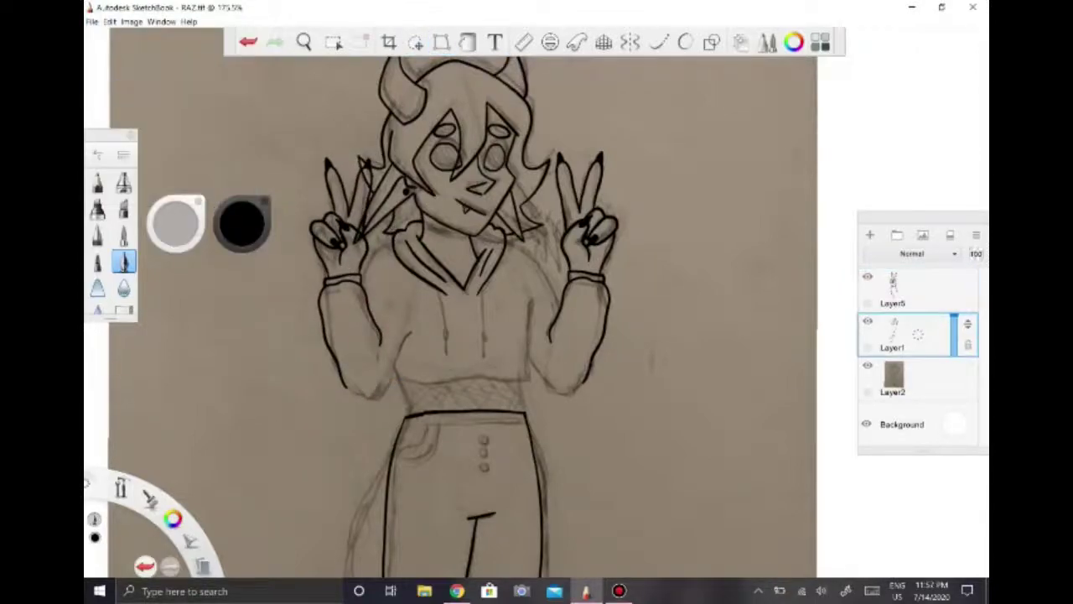
{"action": "scroll", "coordinate": [385, 167], "scroll_direction": "up", "scroll_amount": 5}
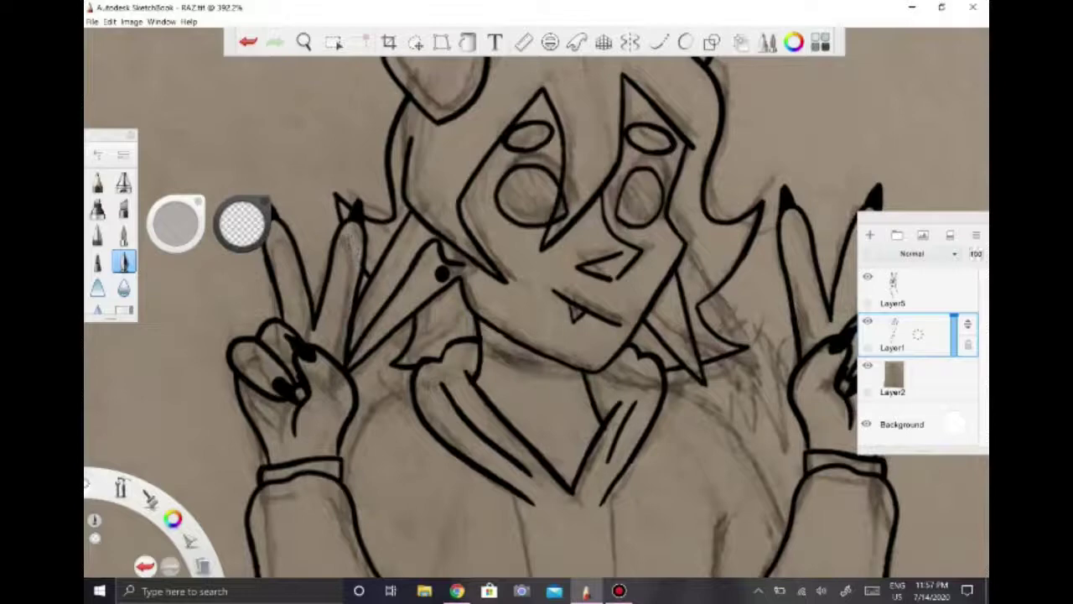
{"action": "key", "text": "ctrl+e"}
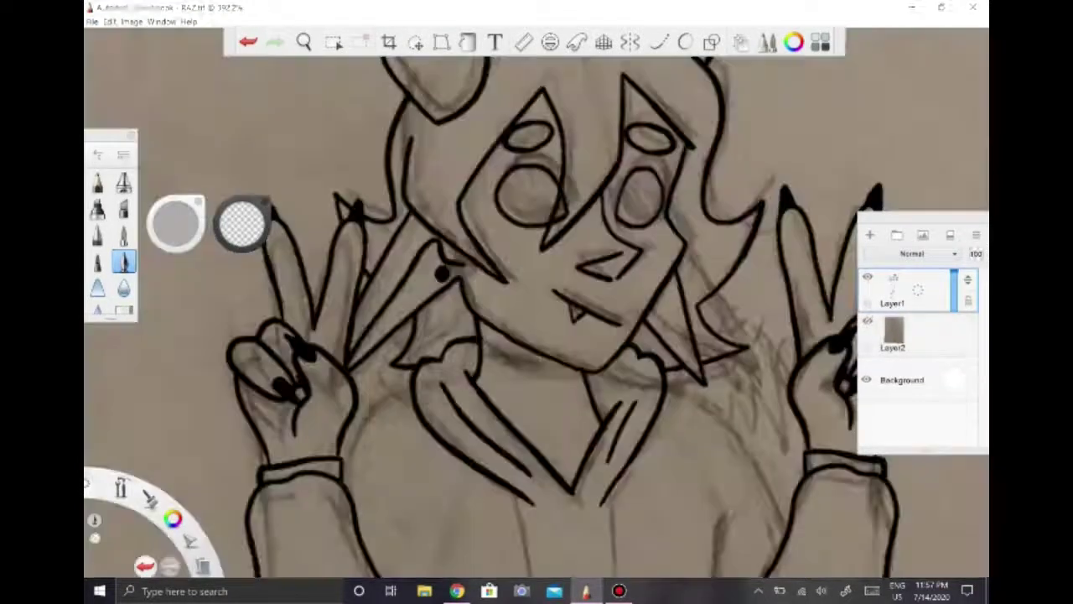
- Mirror the canvas to check the figure's proportions, and mirror it back
{"action": "scroll", "coordinate": [536, 302], "scroll_direction": "down", "scroll_amount": 5}
{"action": "left_click", "coordinate": [132, 21]}
{"action": "left_click", "coordinate": [168, 129]}
{"action": "left_click", "coordinate": [131, 21]}
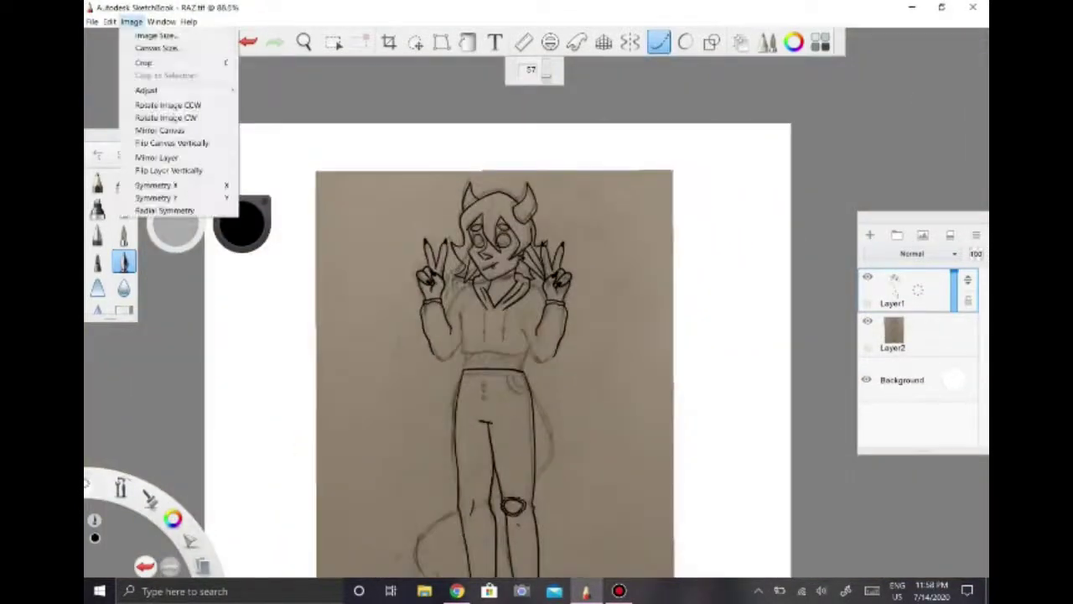
{"action": "left_click", "coordinate": [168, 129]}
- Ink the hoodie's torso sides and wavy bottom hem, and close the left sleeve around the elbow
{"action": "scroll", "coordinate": [486, 252], "scroll_direction": "up", "scroll_amount": 4}
{"action": "scroll", "coordinate": [562, 411], "scroll_direction": "up", "scroll_amount": 2}
{"action": "mouse_move", "coordinate": [545, 289]}
{"action": "left_mouse_down"}
{"action": "mouse_move", "coordinate": [545, 423]}
{"action": "mouse_move", "coordinate": [416, 428]}
{"action": "mouse_move", "coordinate": [499, 432]}
{"action": "mouse_move", "coordinate": [306, 413]}
{"action": "left_mouse_up"}
{"action": "key", "text": "ctrl+z"}
{"action": "left_click_drag", "start_coordinate": [337, 342], "coordinate": [309, 406]}
{"action": "left_click_drag", "start_coordinate": [235, 450], "coordinate": [281, 460]}
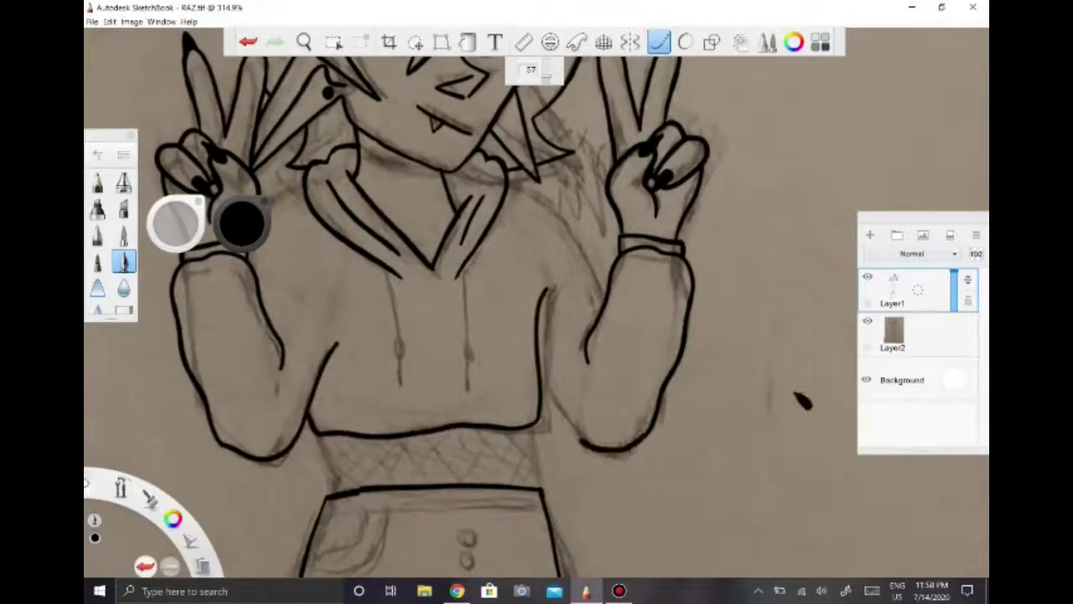
- Ink the right-hand sleeve's elbow curve, both shoulder lines and the hoodie's two drawstrings
{"action": "key", "text": "ctrl+z"}
{"action": "left_click_drag", "start_coordinate": [543, 369], "coordinate": [641, 444]}
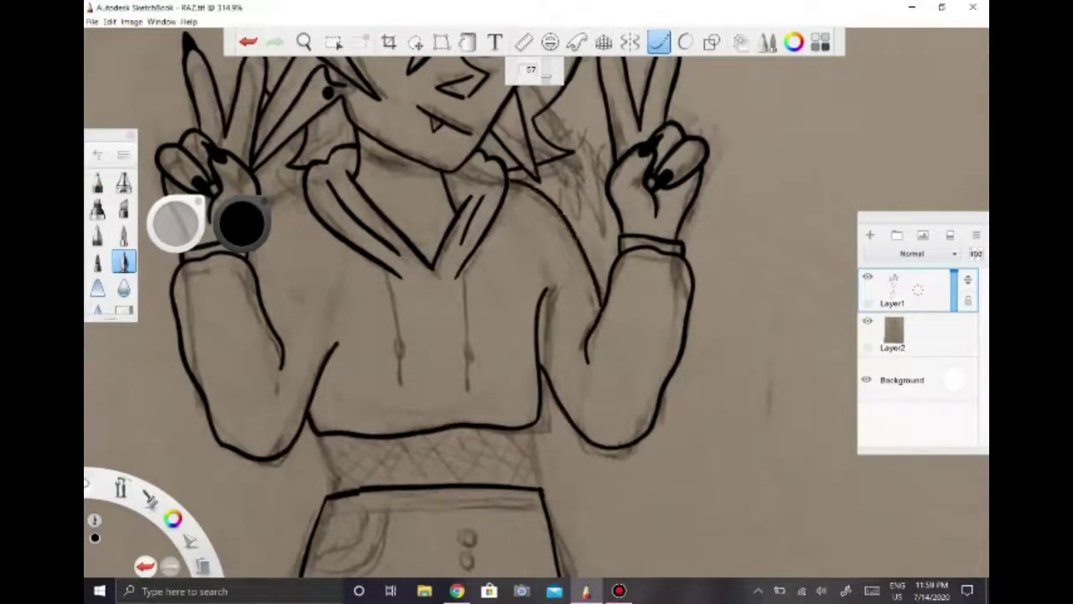
{"action": "left_click_drag", "start_coordinate": [536, 302], "coordinate": [654, 335]}
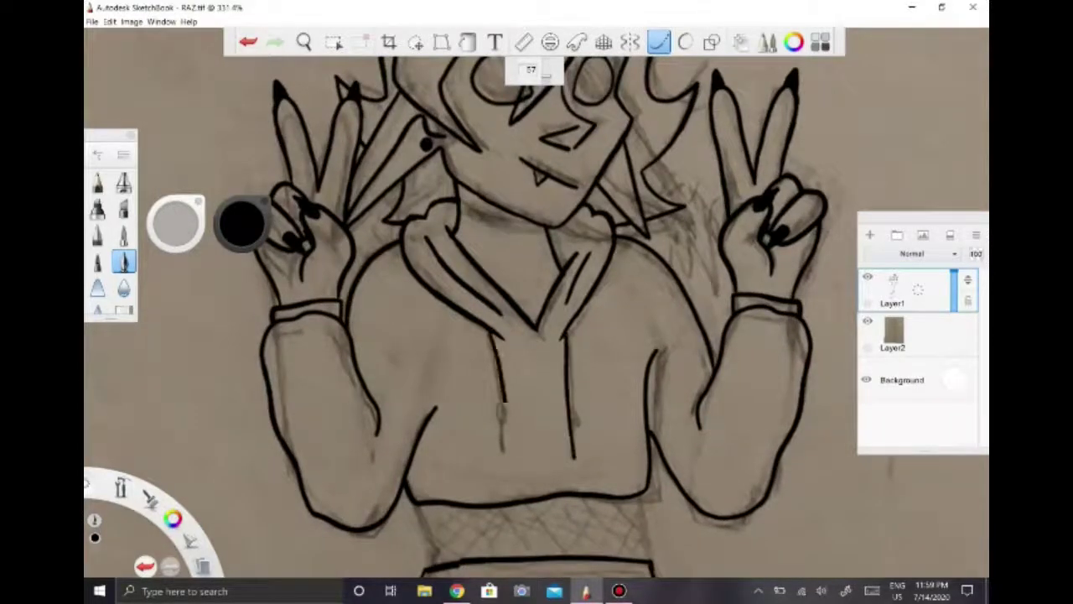
{"action": "left_click_drag", "start_coordinate": [503, 404], "coordinate": [510, 443]}
- Ink a choker around the neck with a row of five round studs and curved upper and lower band edges
{"action": "scroll", "coordinate": [529, 137], "scroll_direction": "up", "scroll_amount": 5}
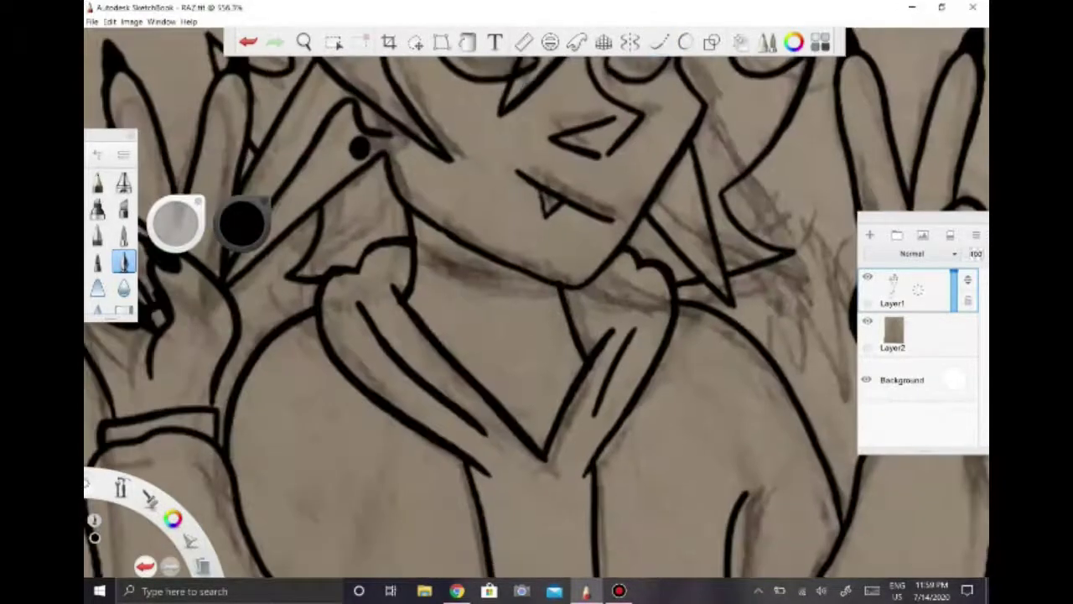
{"action": "left_click_drag", "start_coordinate": [480, 277], "coordinate": [481, 277]}
{"action": "left_click_drag", "start_coordinate": [453, 268], "coordinate": [453, 270]}
{"action": "left_click_drag", "start_coordinate": [425, 255], "coordinate": [426, 256]}
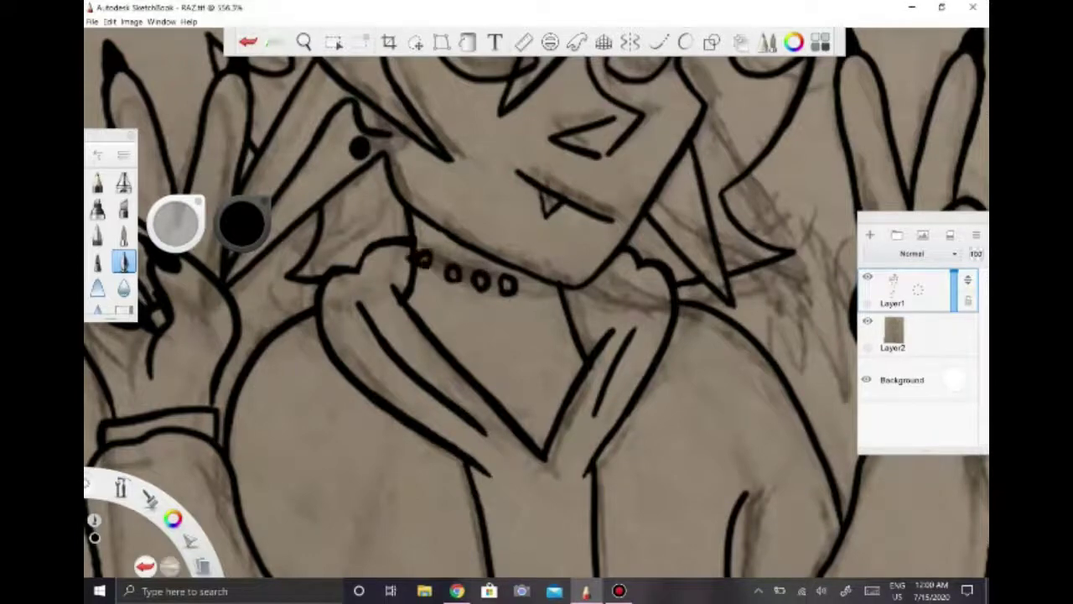
{"action": "left_click_drag", "start_coordinate": [562, 295], "coordinate": [525, 305]}
{"action": "left_click_drag", "start_coordinate": [424, 274], "coordinate": [564, 300]}
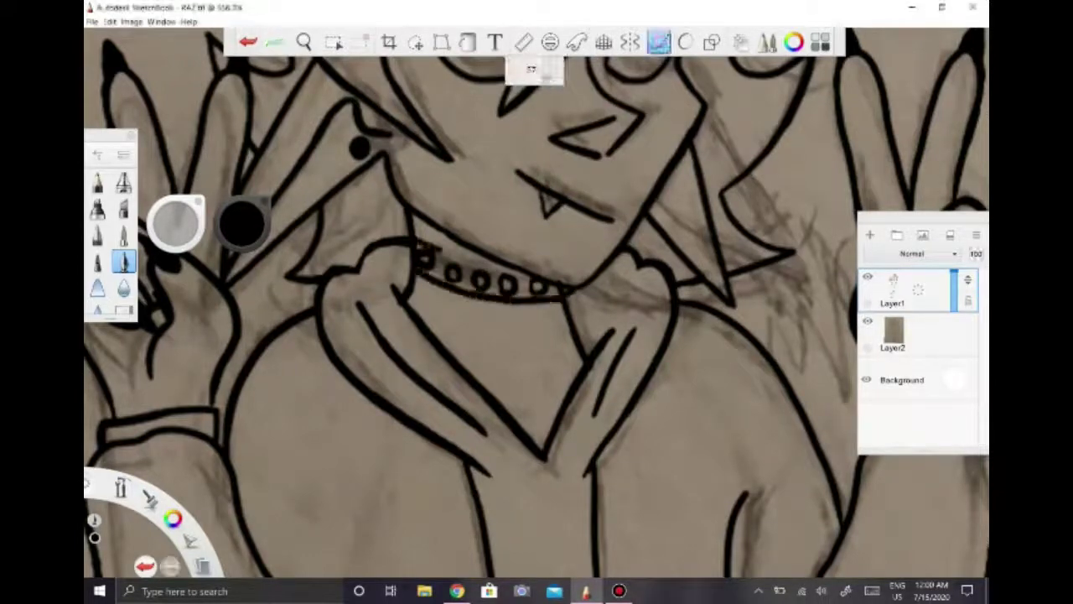
{"action": "mouse_move", "coordinate": [418, 240]}
{"action": "left_mouse_down"}
{"action": "mouse_move", "coordinate": [525, 273]}
{"action": "mouse_move", "coordinate": [516, 324]}
{"action": "mouse_move", "coordinate": [557, 386]}
{"action": "left_mouse_up"}
{"action": "key", "text": "ctrl+z"}
{"action": "left_click", "coordinate": [658, 41]}
{"action": "key", "text": "ctrl+z"}
- Ink a ring pendant hanging from the choker and flood-fill the band around the studs with black
{"action": "left_click_drag", "start_coordinate": [498, 308], "coordinate": [536, 359]}
{"action": "key", "text": "ctrl+z"}
{"action": "key", "text": "ctrl+z"}
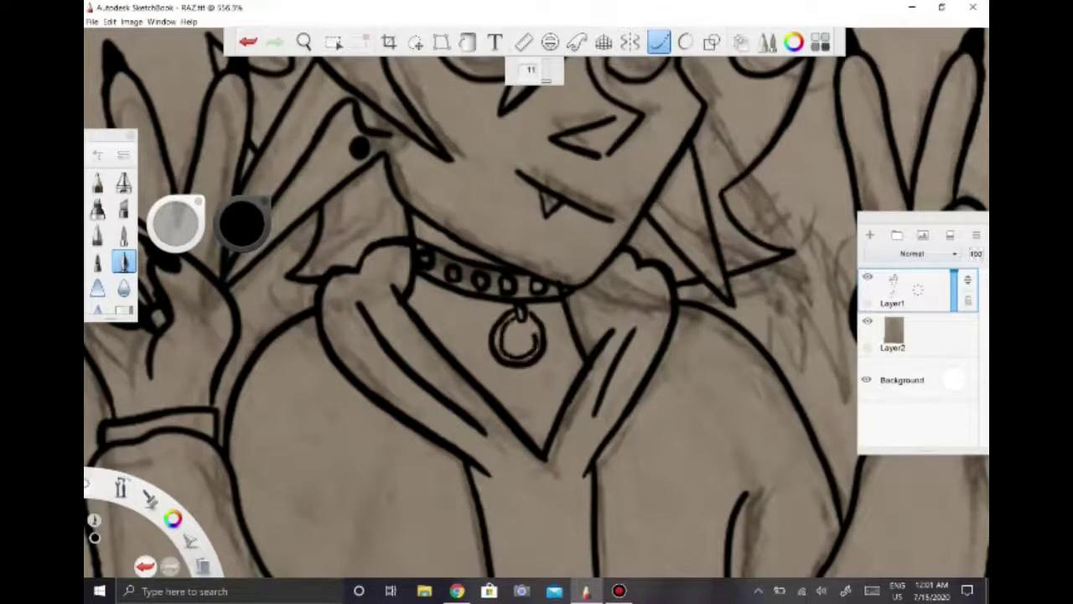
{"action": "left_click", "coordinate": [467, 42]}
{"action": "left_click", "coordinate": [457, 272]}
{"action": "left_click", "coordinate": [524, 285]}
- Ink both sides of the bare waist between the hoodie hem and trousers, and clean up the trousers' top line
{"action": "scroll", "coordinate": [536, 302], "scroll_direction": "down", "scroll_amount": 10}
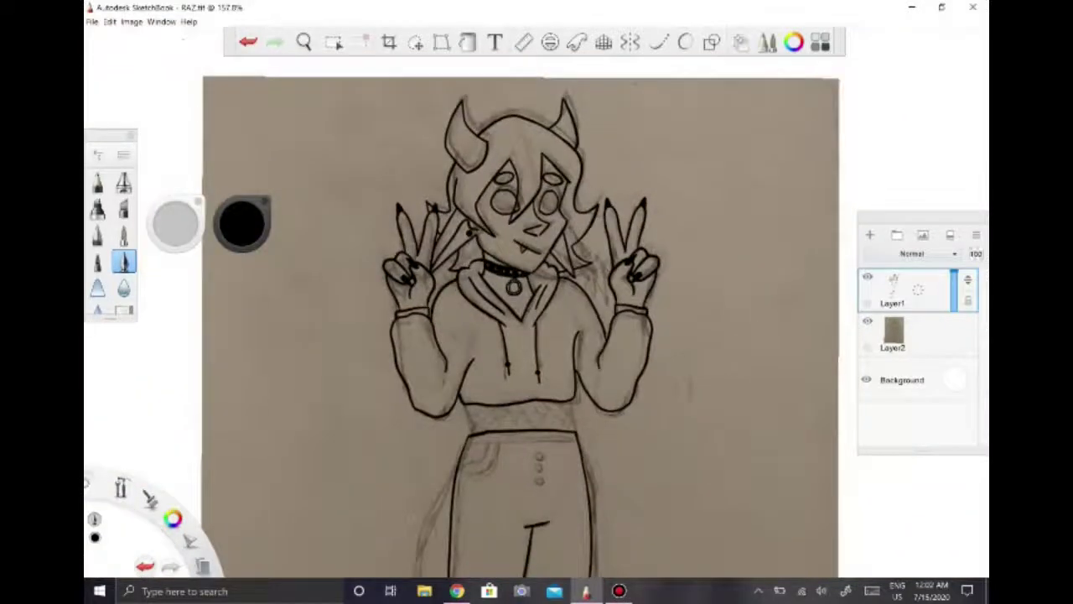
{"action": "scroll", "coordinate": [537, 302], "scroll_direction": "up", "scroll_amount": 8}
{"action": "key", "text": "ctrl+z"}
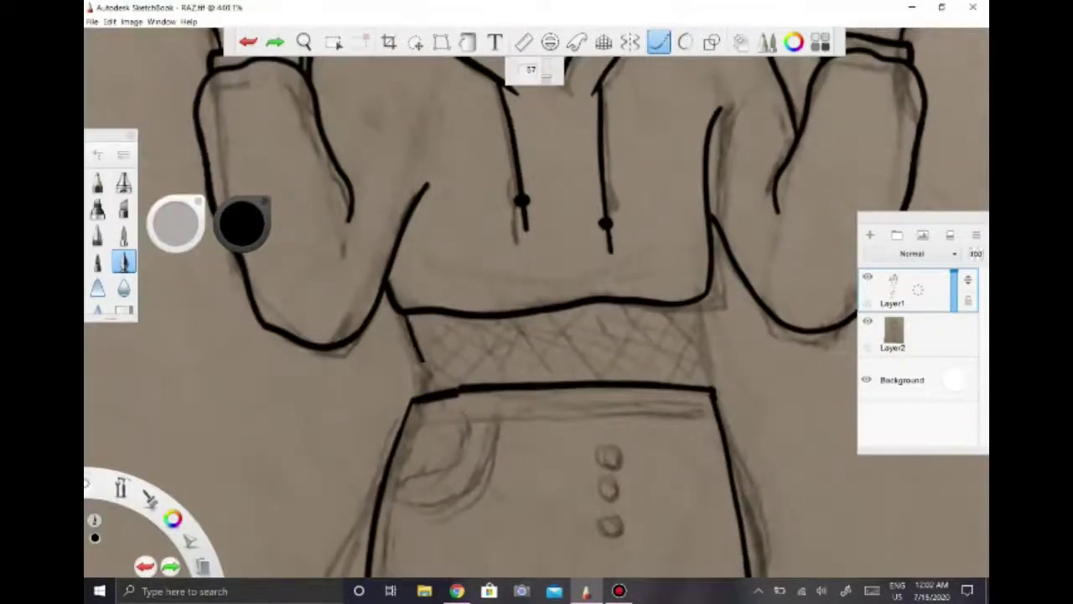
{"action": "key", "text": "Escape"}
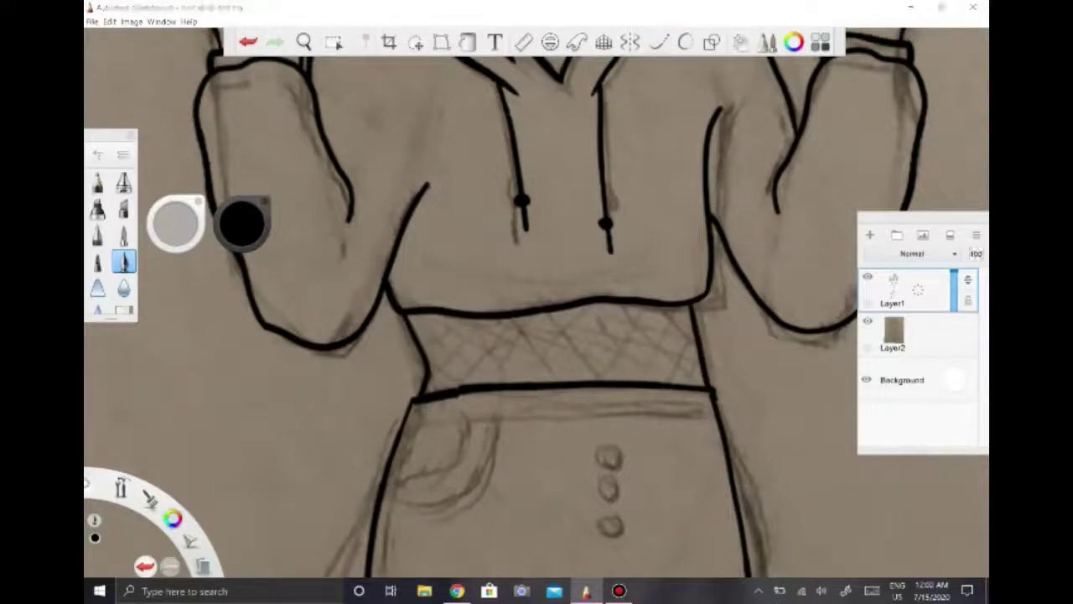
{"action": "key", "text": "e"}
{"action": "key", "text": "e"}
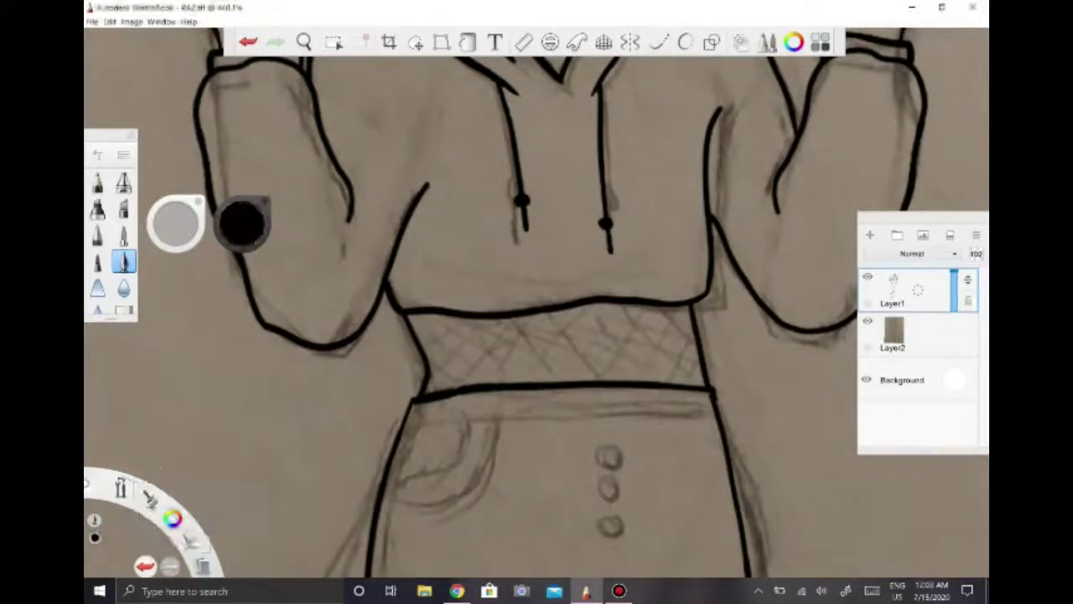
{"action": "key", "text": "alt+Tab"}
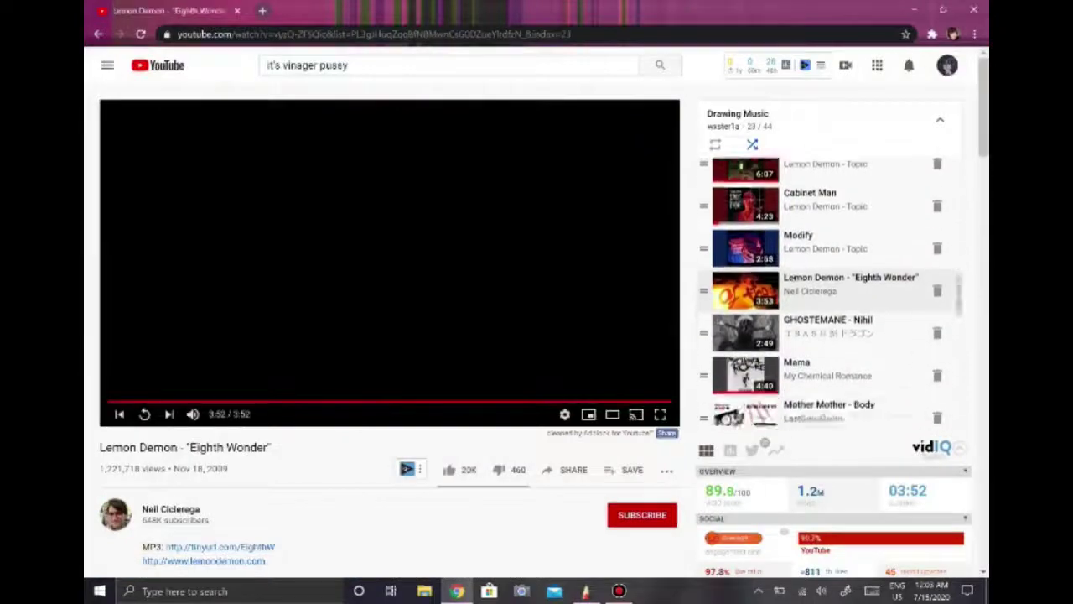
{"action": "key", "text": "alt+Tab"}
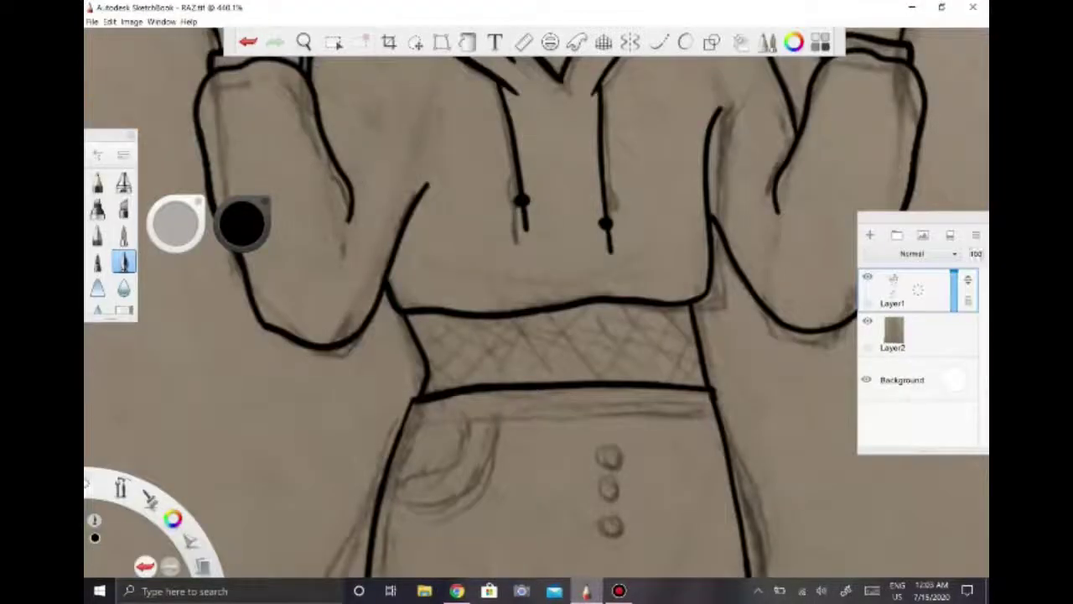
- Ink crosshatched fishnet across the bare waist, and a ragged knee hole with fishnet inside on the trousers
{"action": "key", "text": "l"}
{"action": "key", "text": "ctrl+z"}
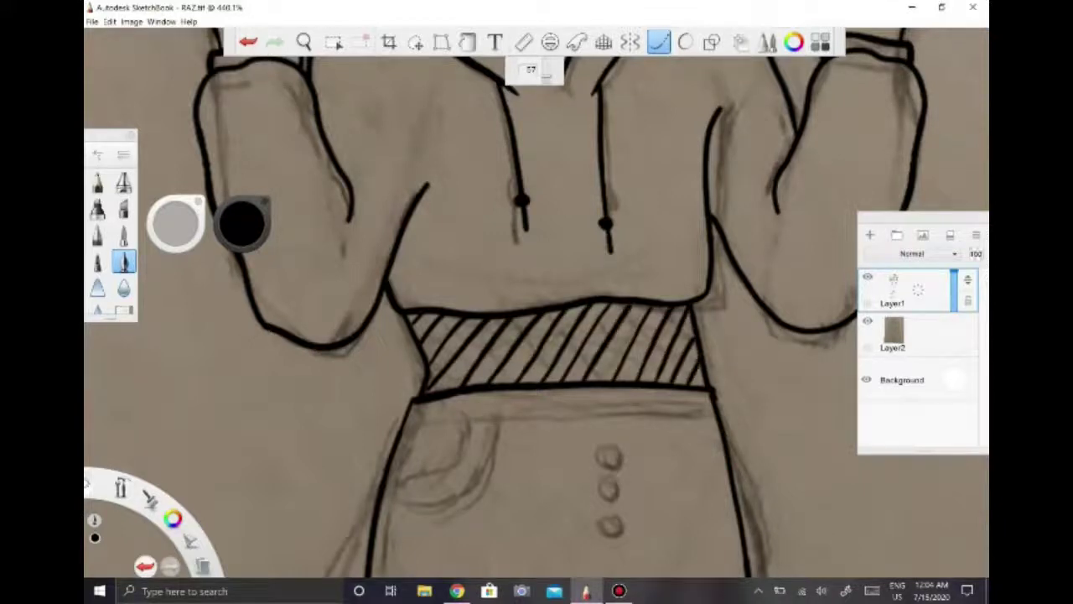
{"action": "key", "text": "ctrl+z"}
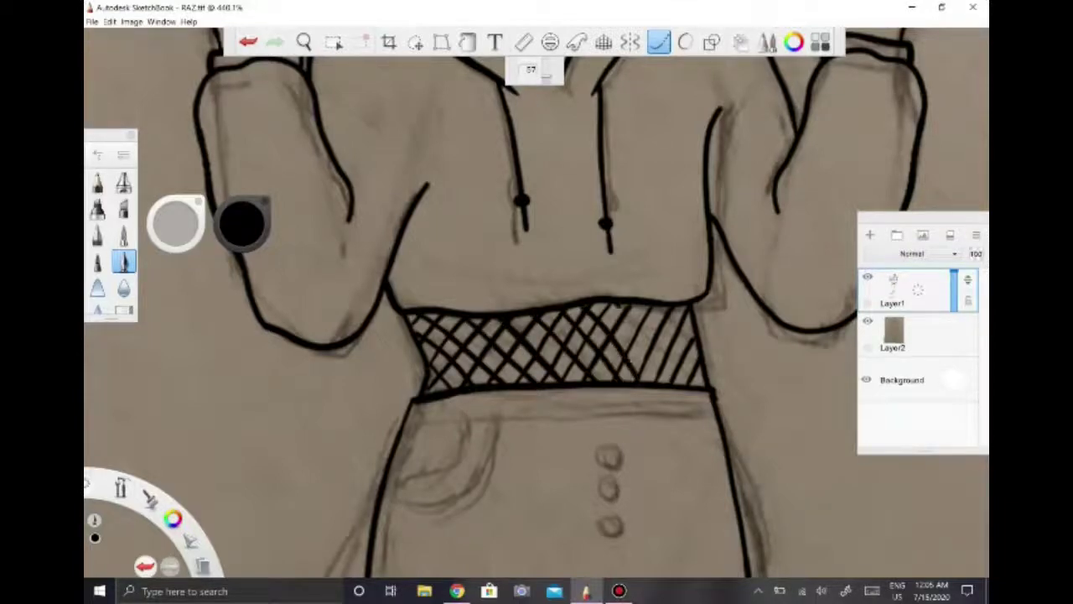
{"action": "scroll", "coordinate": [537, 302], "scroll_direction": "down", "scroll_amount": 4}
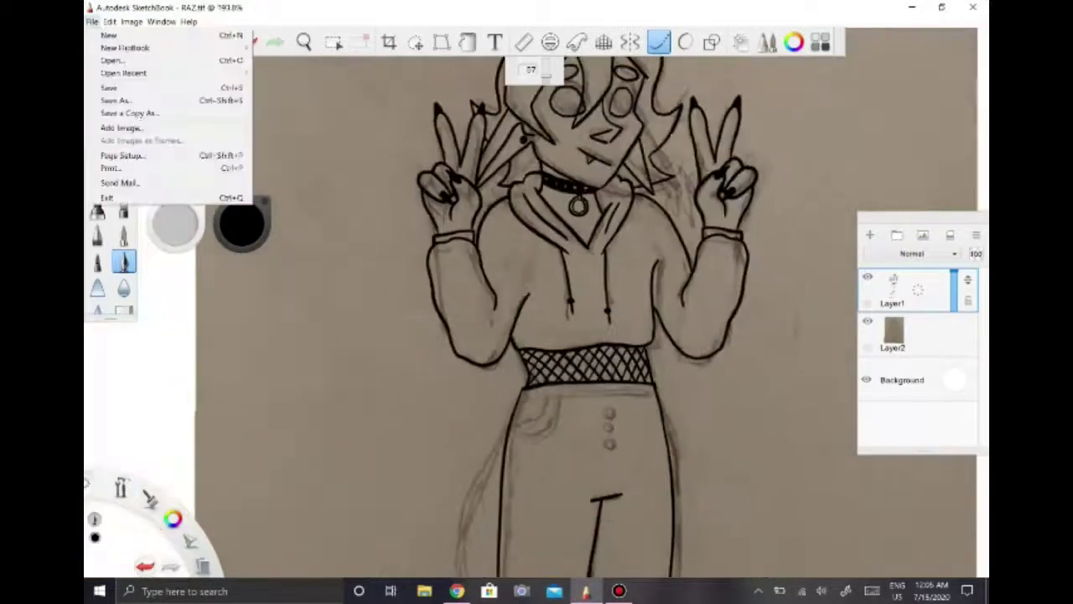
{"action": "scroll", "coordinate": [537, 302], "scroll_direction": "up", "scroll_amount": 5}
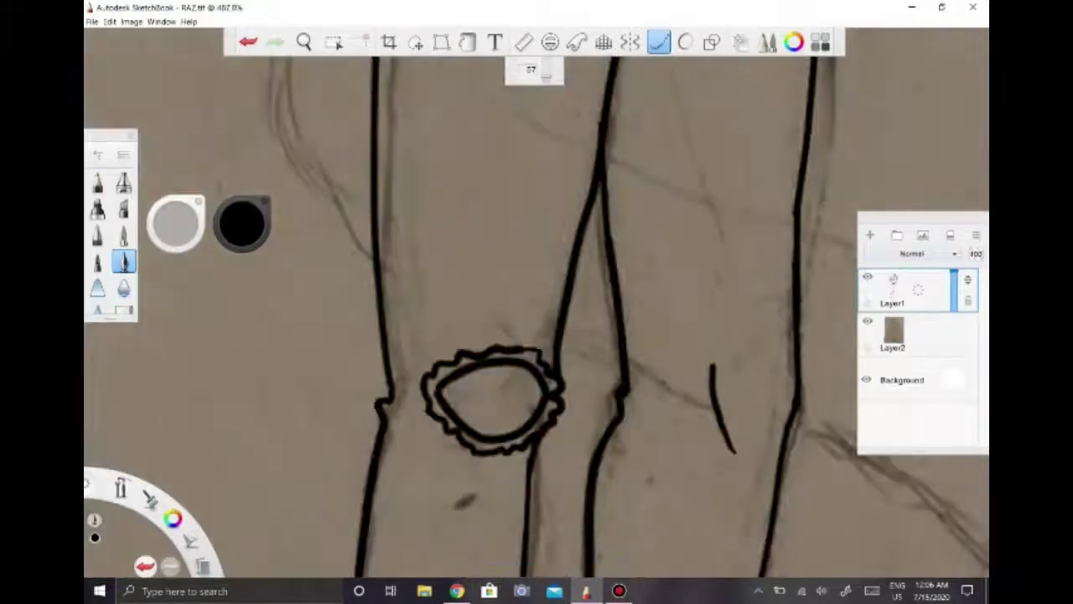
{"action": "scroll", "coordinate": [537, 302], "scroll_direction": "down", "scroll_amount": 5}
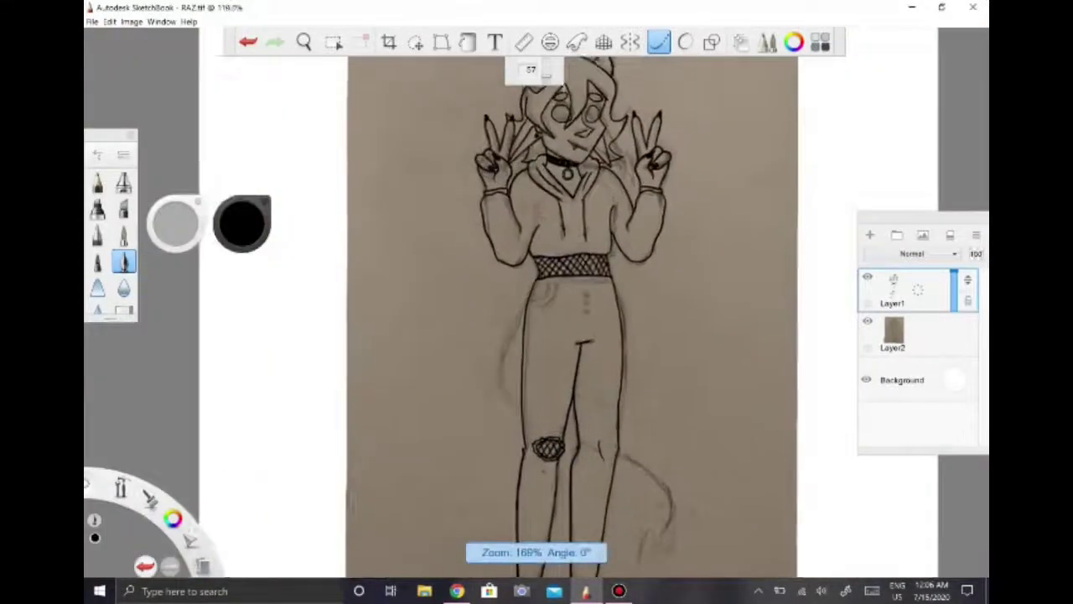
- Ink the waistband's lower edge and the two curved pocket lines at the trousers' left-hand hip
{"action": "scroll", "coordinate": [562, 251], "scroll_direction": "up", "scroll_amount": 5}
{"action": "left_click_drag", "start_coordinate": [411, 288], "coordinate": [728, 268]}
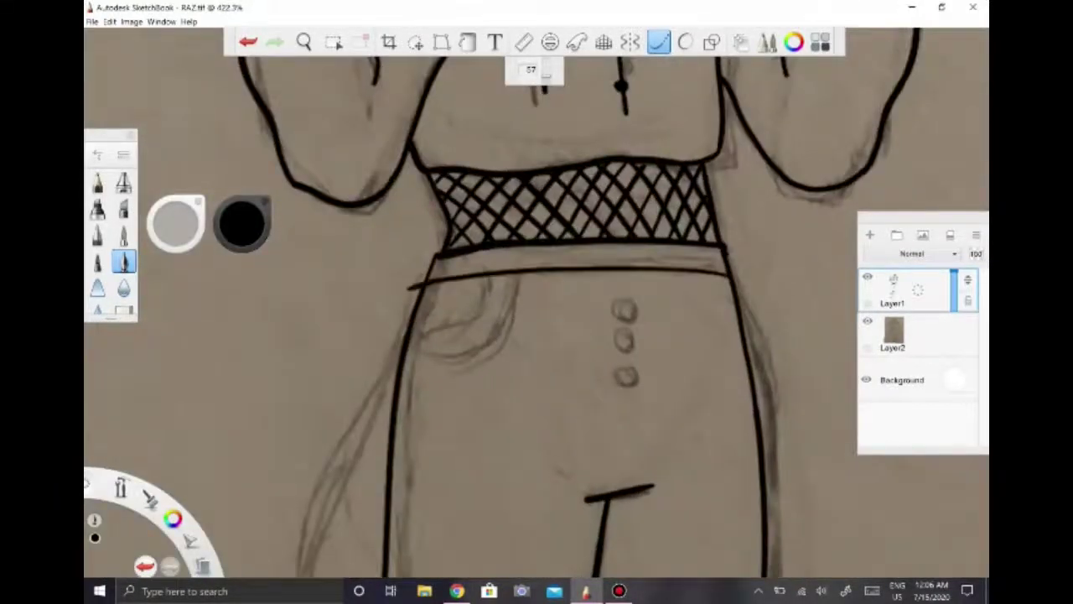
{"action": "left_click", "coordinate": [659, 42]}
{"action": "left_click_drag", "start_coordinate": [404, 359], "coordinate": [515, 277]}
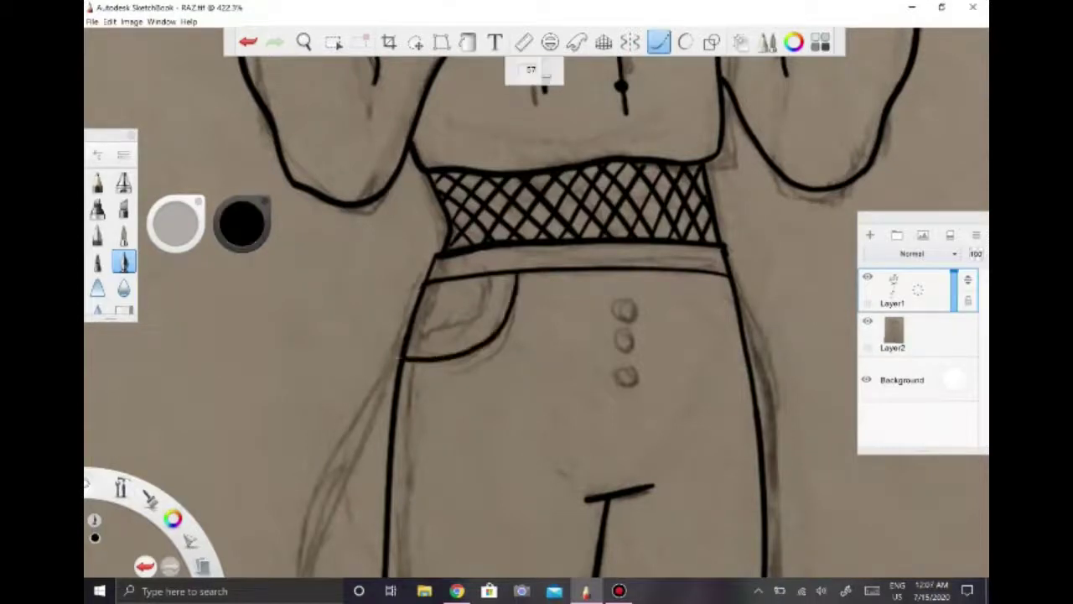
{"action": "left_click_drag", "start_coordinate": [406, 334], "coordinate": [488, 279]}
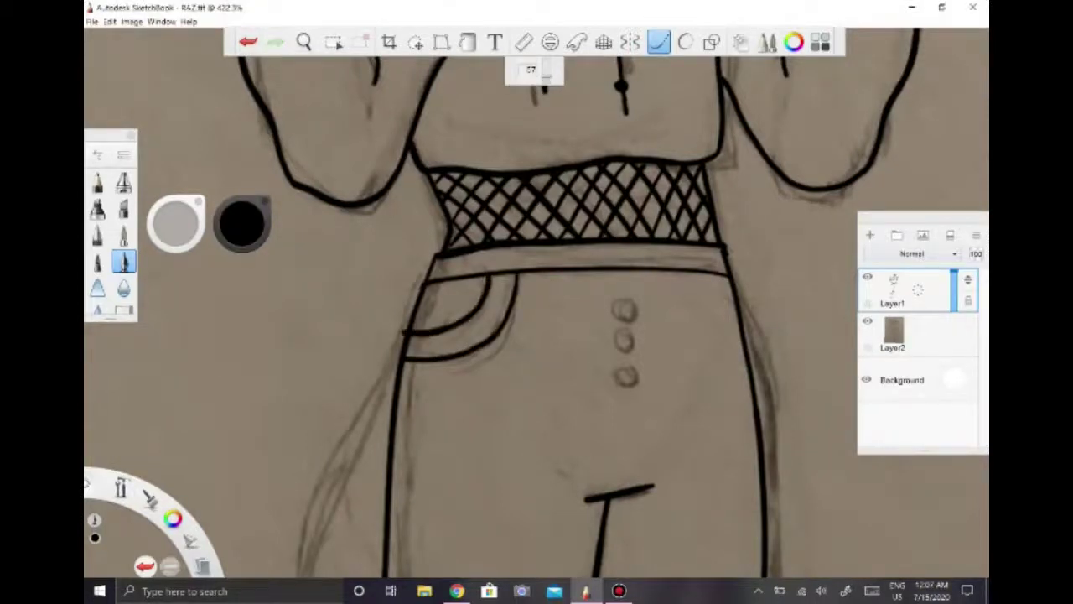
- Clean up the pocket line ends and ink the round buttons down the trousers' fly
{"action": "key", "text": "e"}
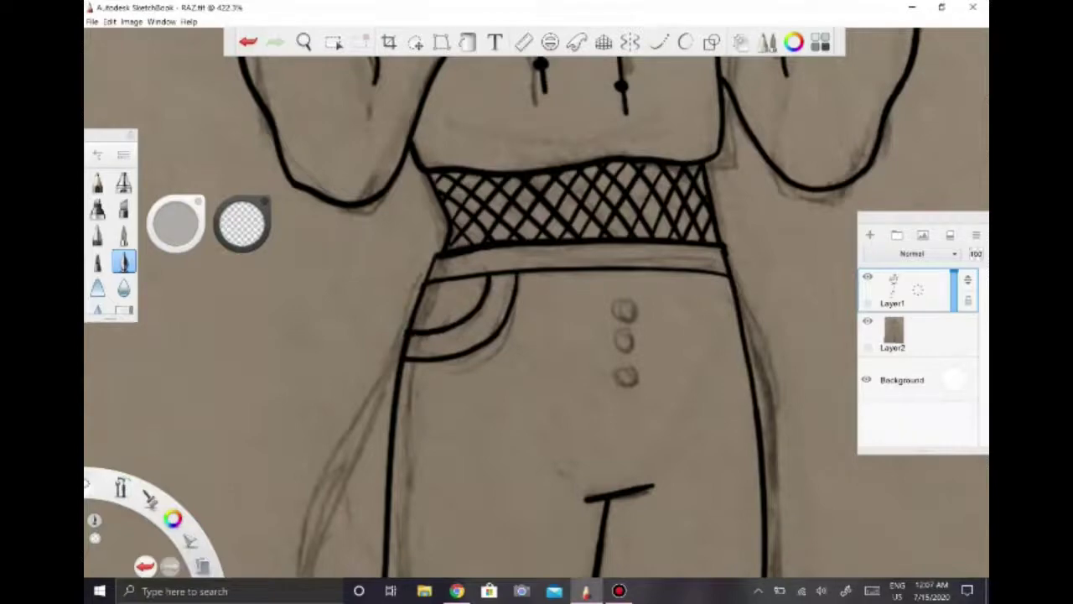
{"action": "key", "text": "e"}
{"action": "left_click_drag", "start_coordinate": [625, 294], "coordinate": [625, 328]}
{"action": "left_click_drag", "start_coordinate": [625, 362], "coordinate": [625, 363]}
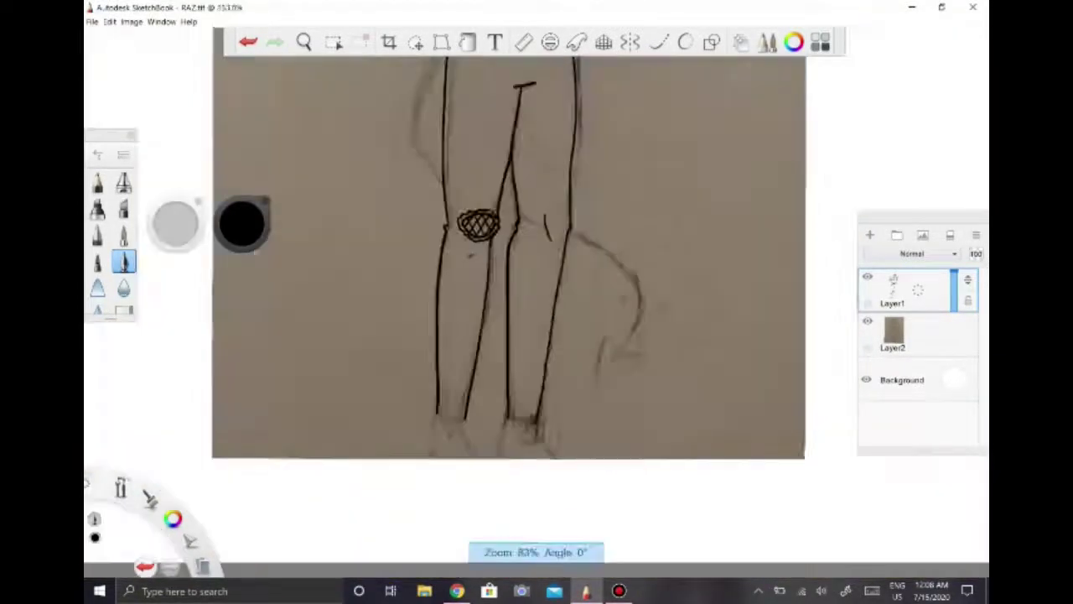
- Rough out both shoes in red on Layer2 below the trouser legs, extending past the scan's lower edge
{"action": "left_click", "coordinate": [893, 334]}
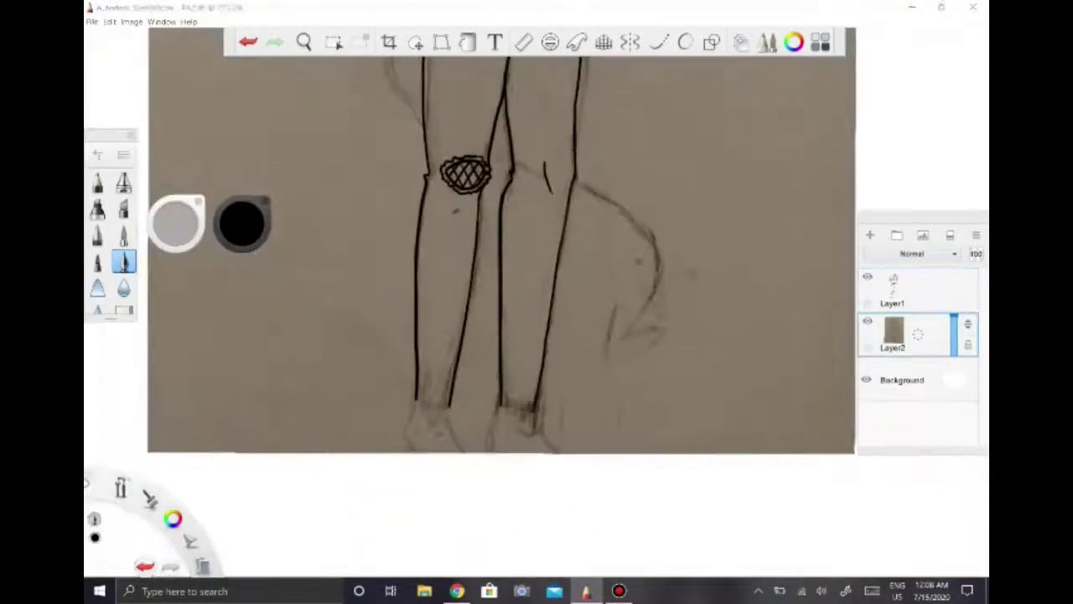
{"action": "left_click", "coordinate": [172, 518]}
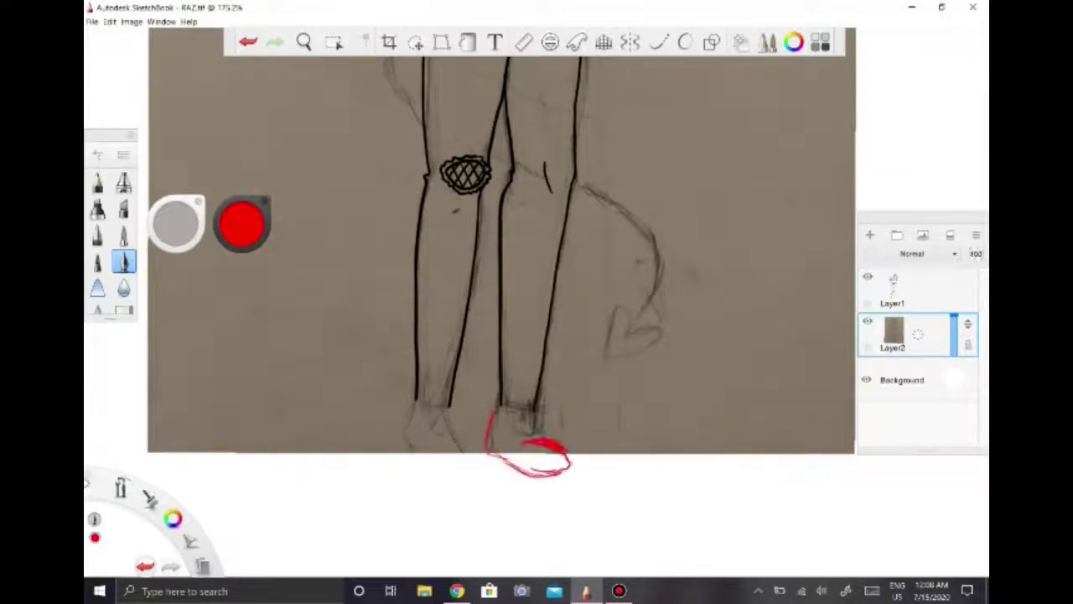
{"action": "left_click_drag", "start_coordinate": [453, 449], "coordinate": [410, 408]}
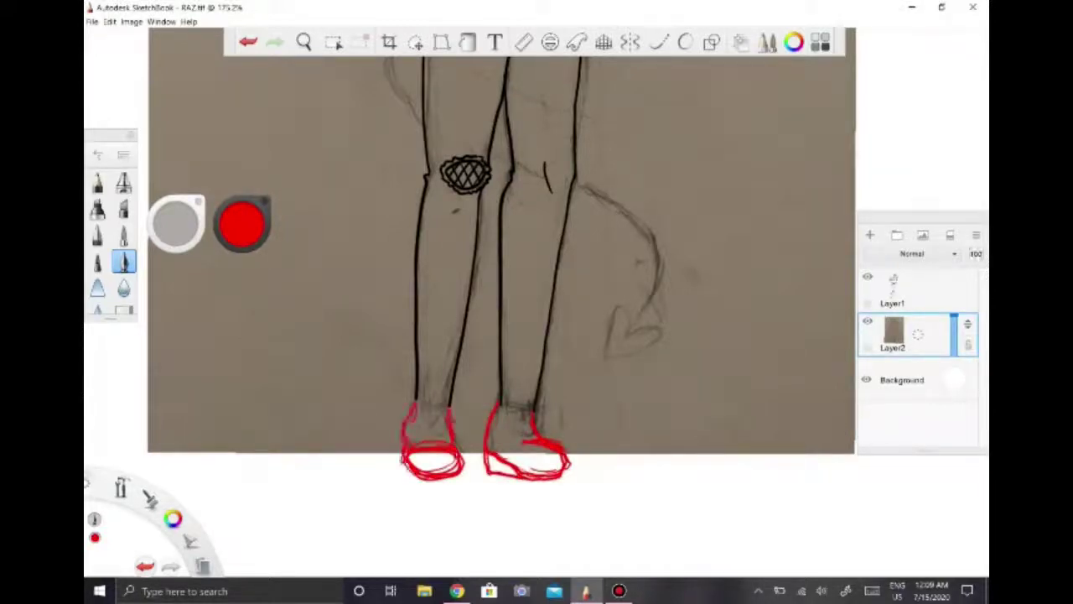
{"action": "scroll", "coordinate": [503, 252], "scroll_direction": "down", "scroll_amount": 5}
{"action": "scroll", "coordinate": [503, 252], "scroll_direction": "up", "scroll_amount": 4}
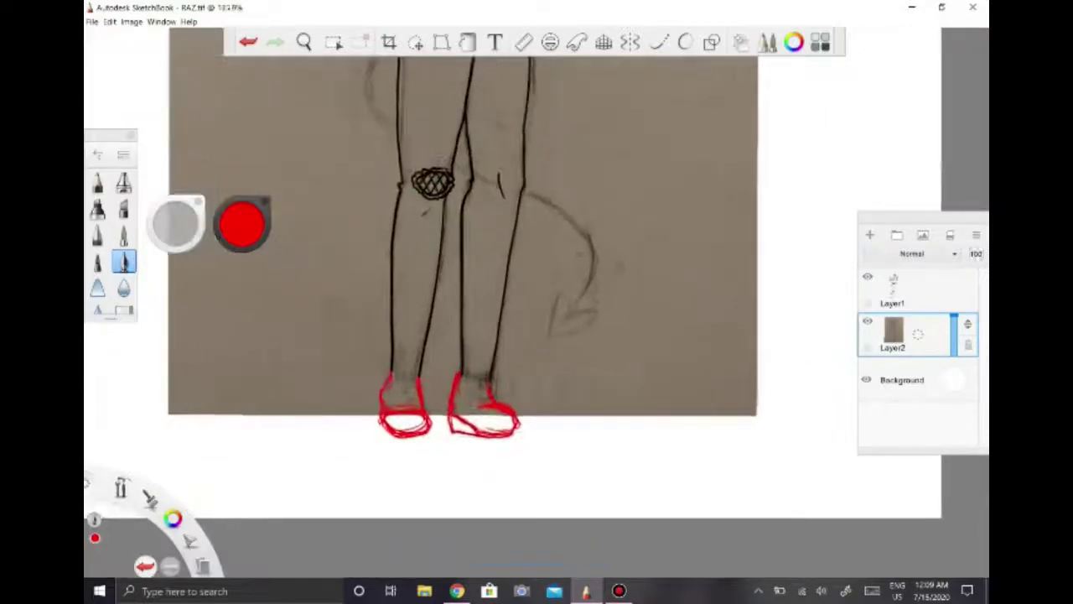
{"action": "left_click", "coordinate": [893, 290]}
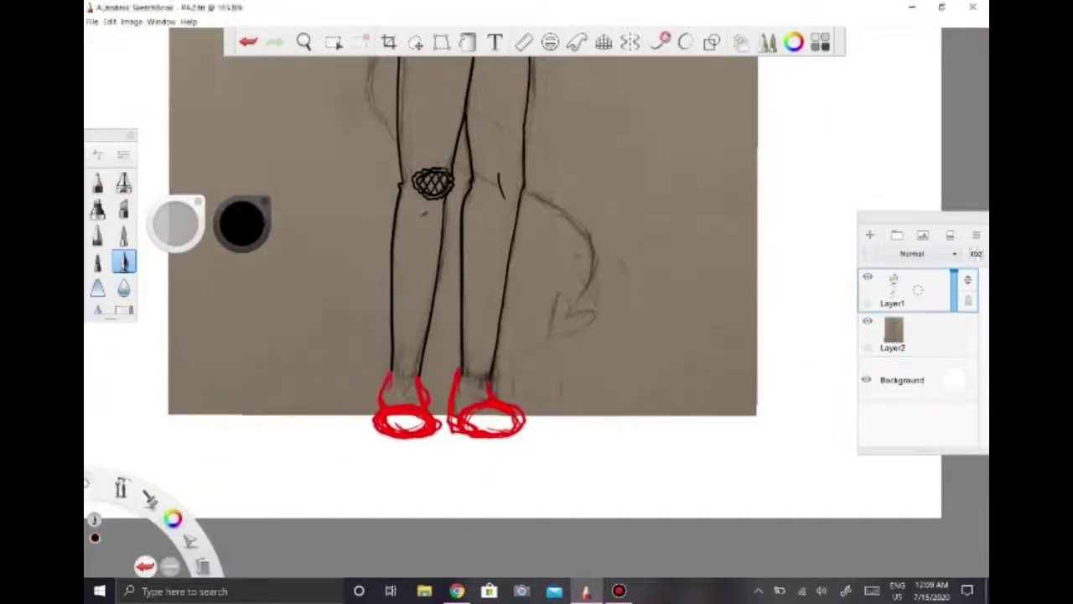
{"action": "scroll", "coordinate": [471, 423], "scroll_direction": "up", "scroll_amount": 3}
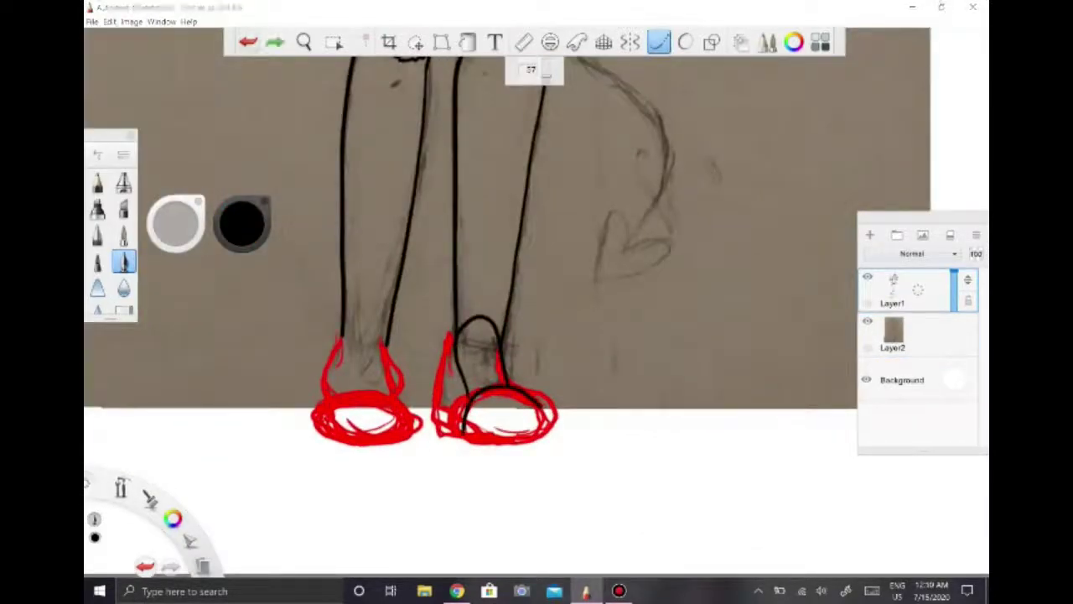
{"action": "key", "text": "ctrl+z"}
{"action": "key", "text": "ctrl+z"}
{"action": "key", "text": "ctrl+z"}
{"action": "key", "text": "ctrl+z"}
{"action": "key", "text": "ctrl+z"}
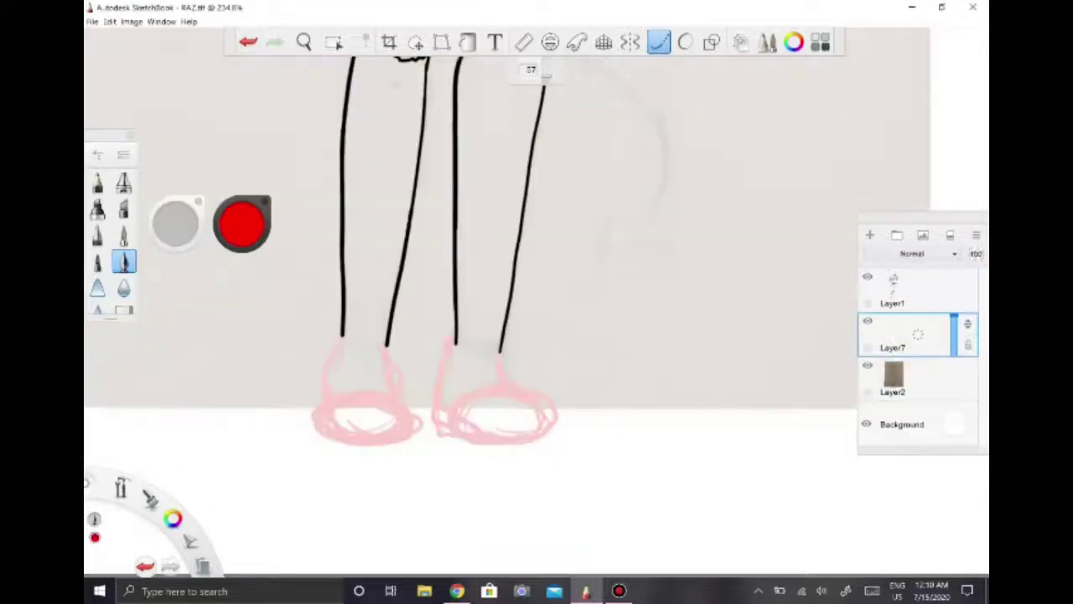
- Redraw both shoes in red on a new layer over the faded sketch, with rounded toe caps, tongues and soles
{"action": "mouse_move", "coordinate": [444, 432]}
{"action": "left_mouse_down"}
{"action": "mouse_move", "coordinate": [502, 363]}
{"action": "mouse_move", "coordinate": [435, 438]}
{"action": "left_mouse_up"}
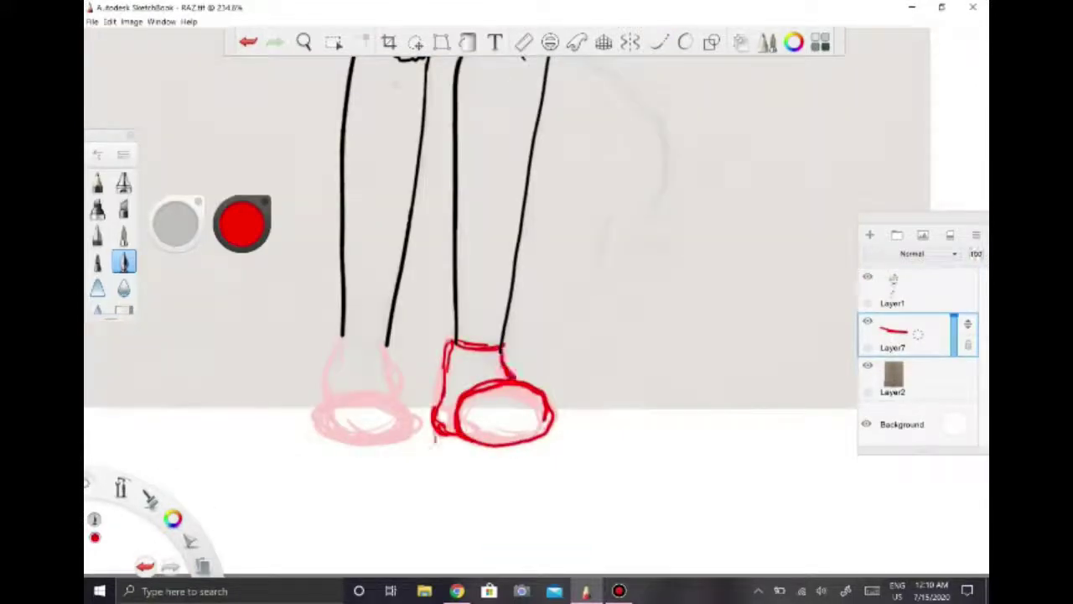
{"action": "left_click_drag", "start_coordinate": [502, 382], "coordinate": [466, 342]}
{"action": "left_click_drag", "start_coordinate": [461, 350], "coordinate": [466, 394]}
{"action": "mouse_move", "coordinate": [394, 399]}
{"action": "left_mouse_down"}
{"action": "mouse_move", "coordinate": [386, 394]}
{"action": "mouse_move", "coordinate": [399, 436]}
{"action": "left_mouse_up"}
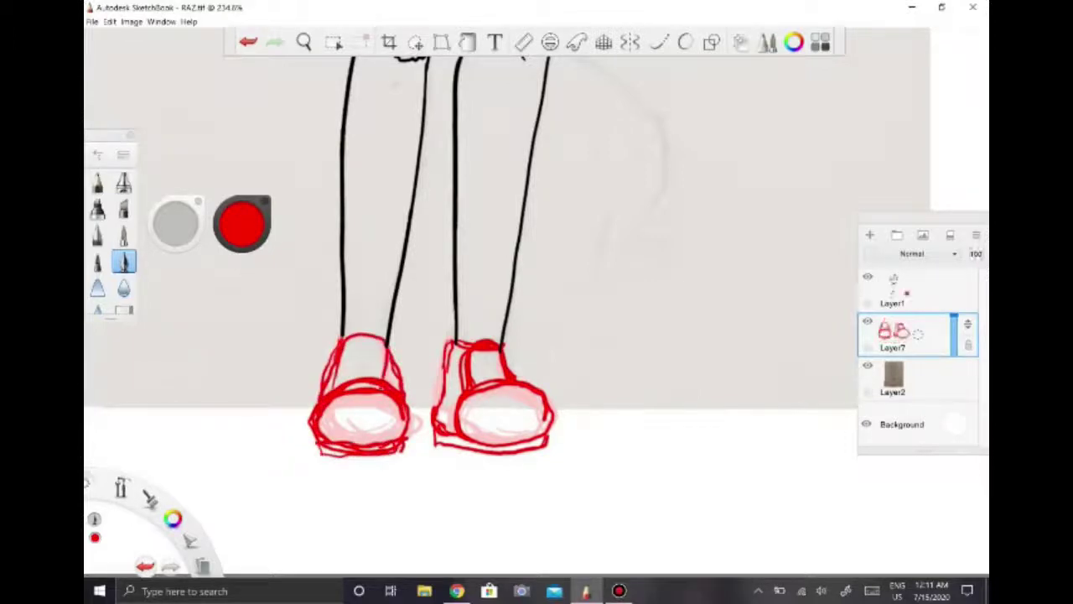
- Ink the rounded toe caps and flat soles of both shoes in black on Layer1
{"action": "left_click", "coordinate": [893, 289]}
{"action": "scroll", "coordinate": [470, 252], "scroll_direction": "up", "scroll_amount": 2}
{"action": "left_click", "coordinate": [659, 42]}
{"action": "mouse_move", "coordinate": [344, 352]}
{"action": "left_mouse_down"}
{"action": "mouse_move", "coordinate": [293, 449]}
{"action": "mouse_move", "coordinate": [361, 451]}
{"action": "left_mouse_up"}
{"action": "key", "text": "ctrl+z"}
{"action": "left_click_drag", "start_coordinate": [510, 357], "coordinate": [597, 441]}
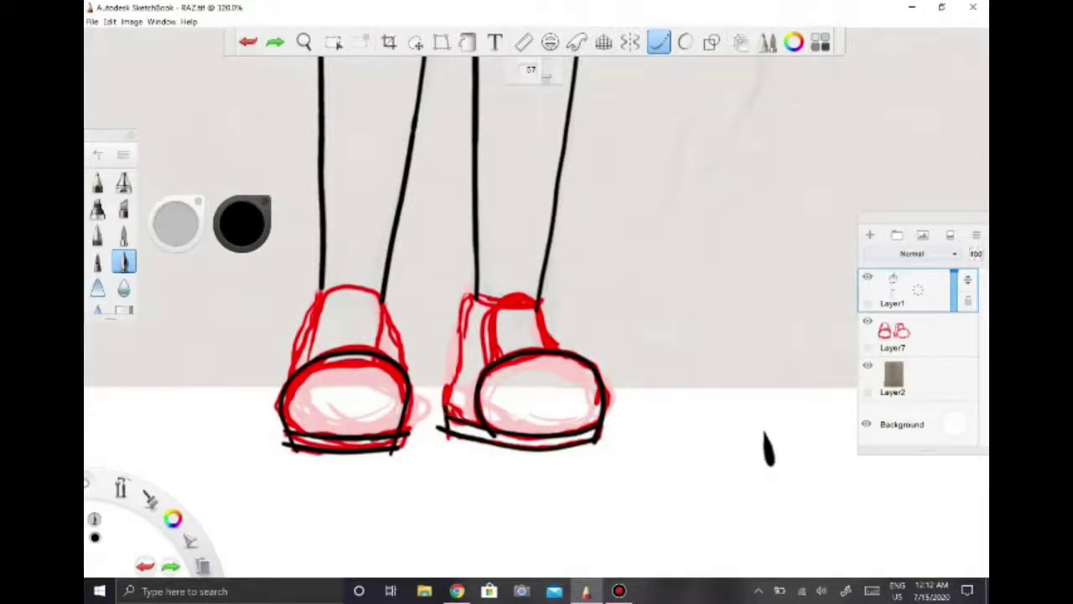
- Ink the right-hand shoe's heel, ankle opening and tongue in black, and hide the red sketch on Layer7
{"action": "mouse_move", "coordinate": [466, 295]}
{"action": "left_mouse_down"}
{"action": "mouse_move", "coordinate": [449, 430]}
{"action": "mouse_move", "coordinate": [537, 293]}
{"action": "mouse_move", "coordinate": [533, 361]}
{"action": "mouse_move", "coordinate": [553, 349]}
{"action": "left_mouse_up"}
{"action": "key", "text": "ctrl+z"}
{"action": "key", "text": "ctrl+z"}
{"action": "key", "text": "ctrl+y"}
{"action": "key", "text": "ctrl+y"}
{"action": "key", "text": "ctrl+z"}
{"action": "left_click_drag", "start_coordinate": [487, 359], "coordinate": [550, 344]}
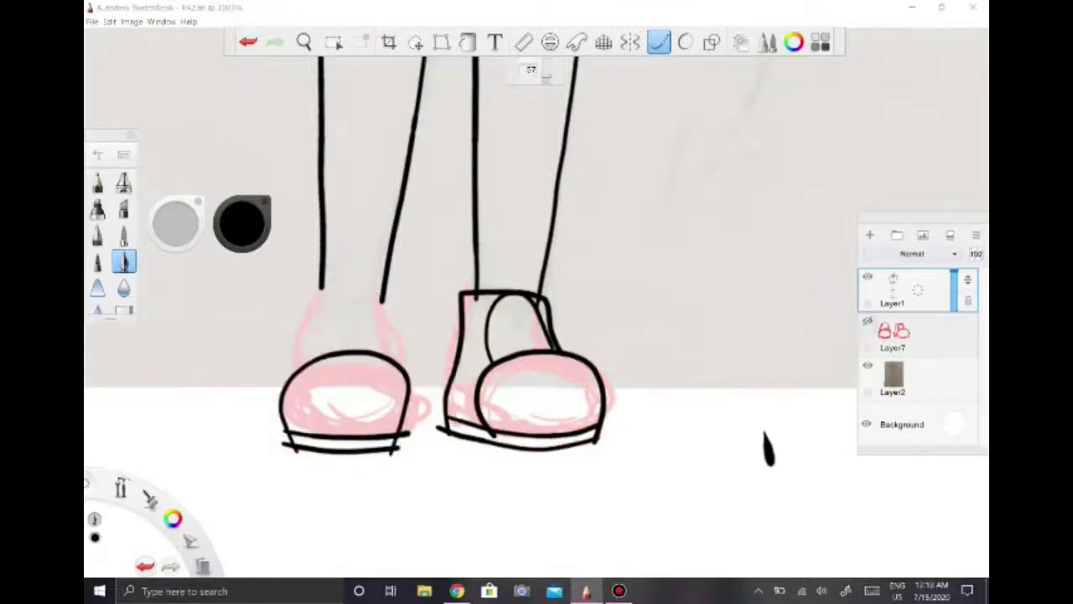
- Erase the overshooting line ends around the right-hand shoe and hide the scanned sketch on Layer2
{"action": "scroll", "coordinate": [875, 503], "scroll_direction": "up", "scroll_amount": 2}
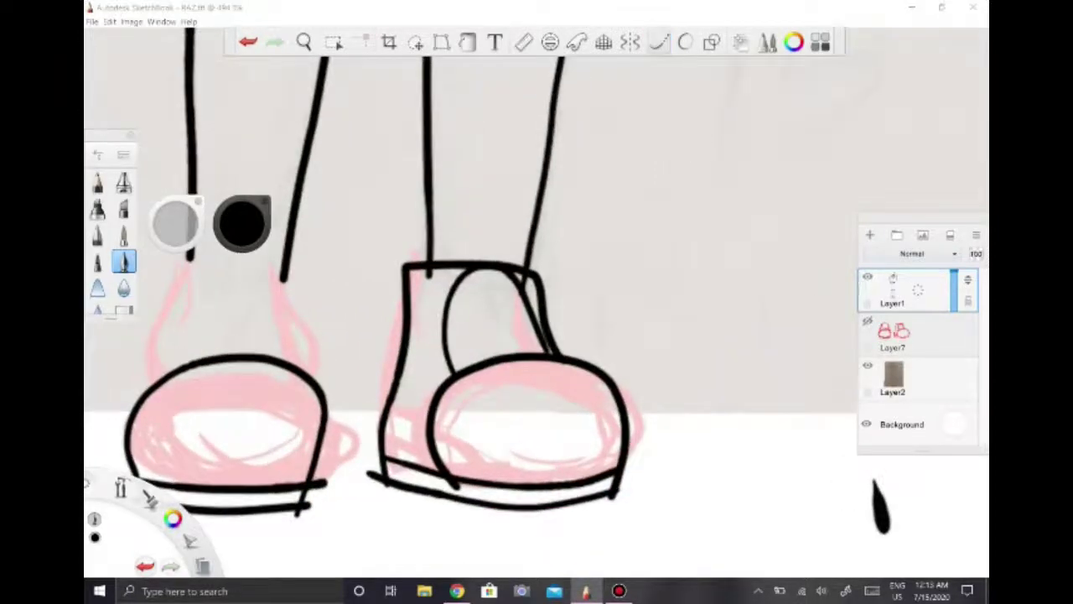
{"action": "key", "text": "e"}
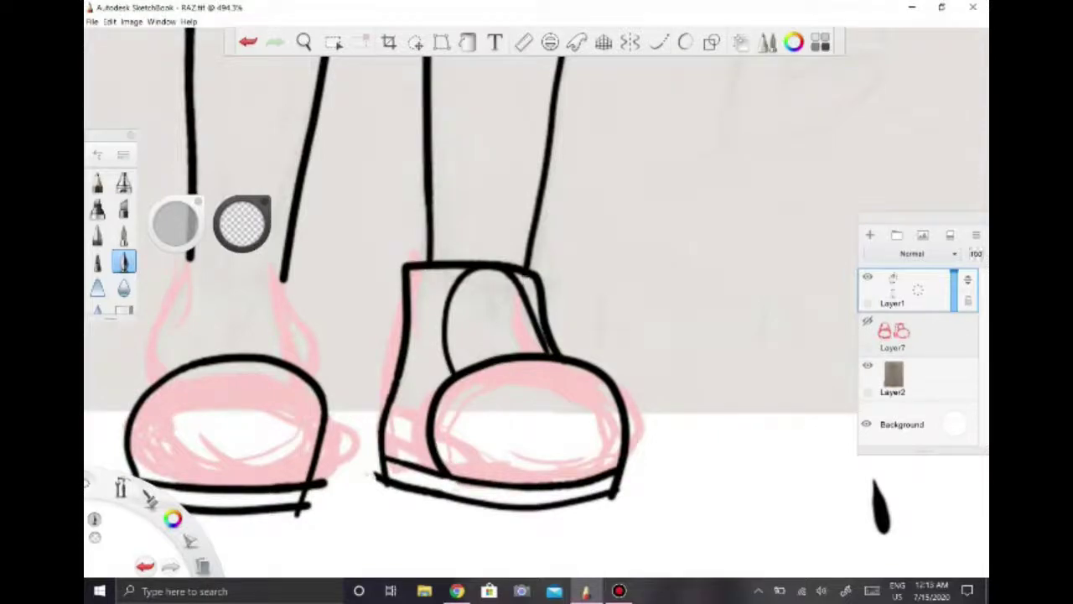
{"action": "left_click", "coordinate": [867, 366]}
{"action": "key", "text": "e"}
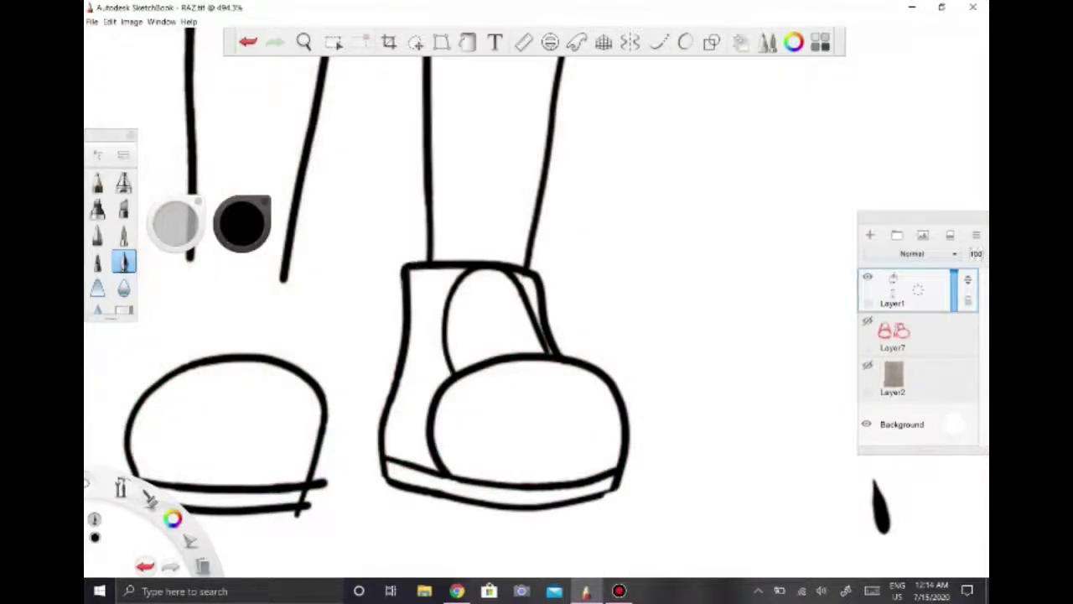
- Ink the left-hand shoe's tongue and ankle sides using the red sketch on Layer7, hide that sketch, and trim the overshooting sole lines
{"action": "left_click", "coordinate": [867, 320]}
{"action": "scroll", "coordinate": [877, 503], "scroll_direction": "down", "scroll_amount": 3}
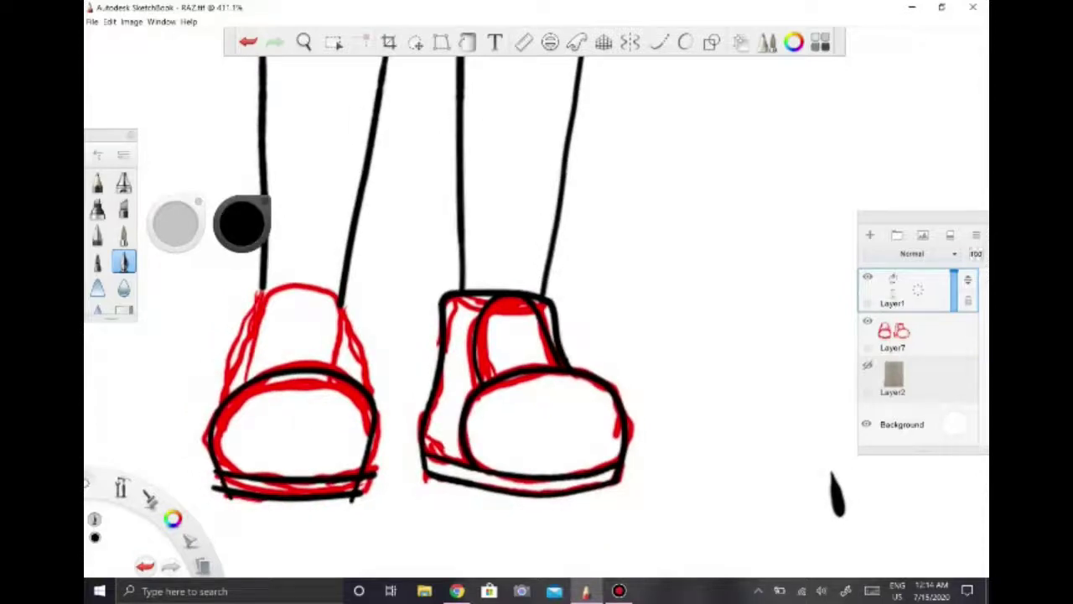
{"action": "left_click", "coordinate": [659, 42]}
{"action": "mouse_move", "coordinate": [251, 373]}
{"action": "left_mouse_down"}
{"action": "mouse_move", "coordinate": [302, 280]}
{"action": "mouse_move", "coordinate": [340, 368]}
{"action": "left_mouse_up"}
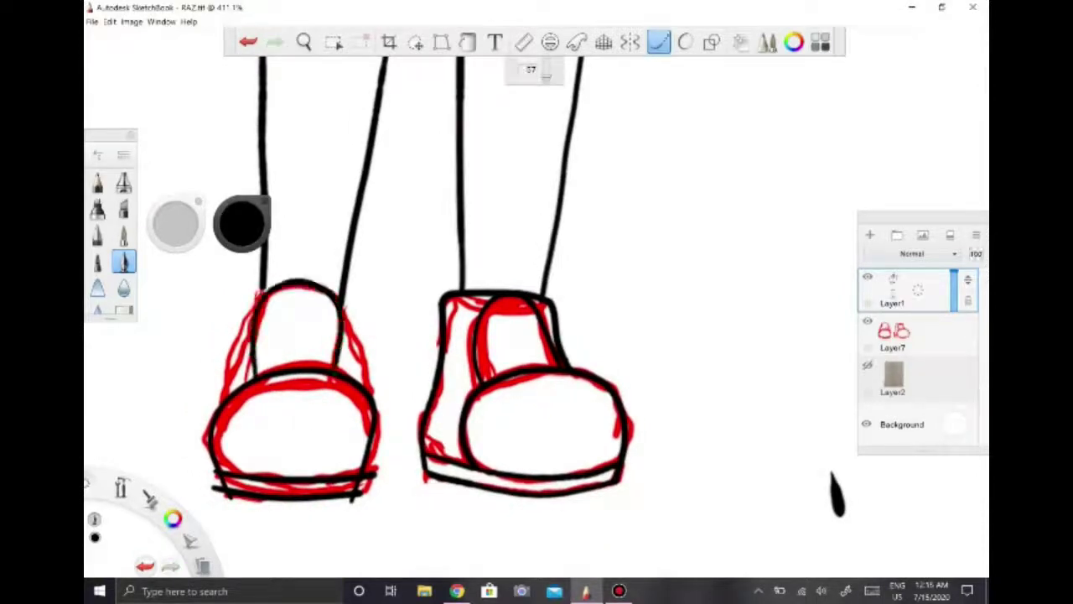
{"action": "left_click", "coordinate": [867, 321]}
{"action": "key", "text": "e"}
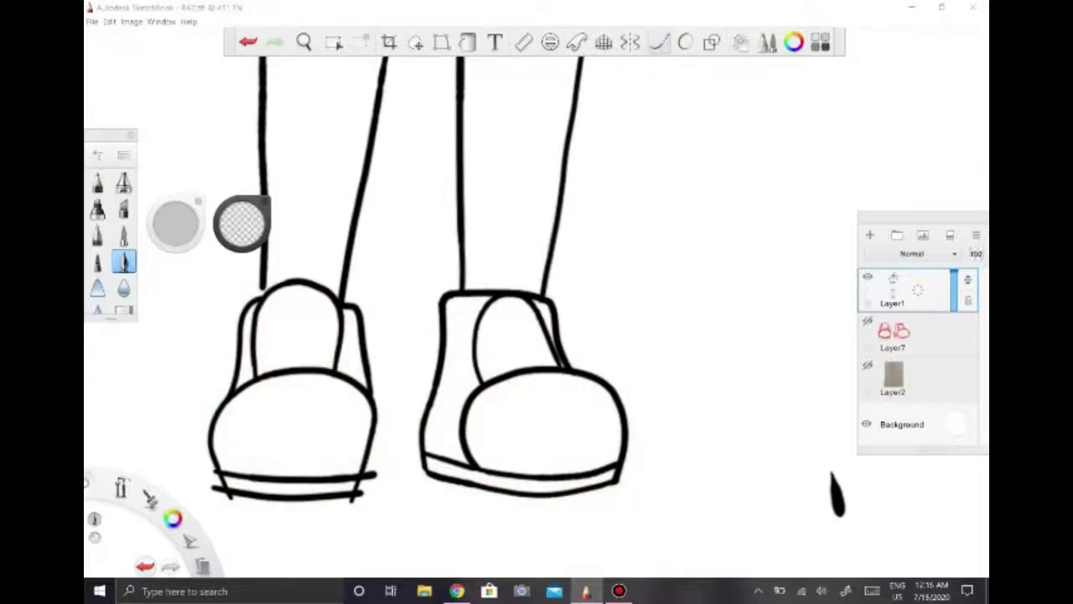
{"action": "key", "text": "e"}
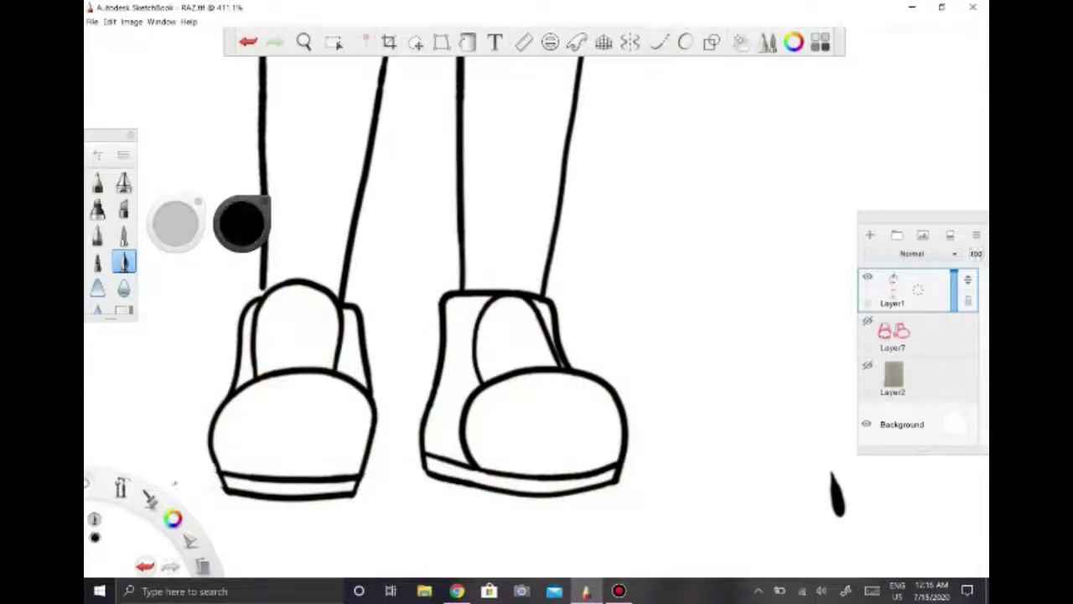
{"action": "scroll", "coordinate": [836, 495], "scroll_direction": "down", "scroll_amount": 10}
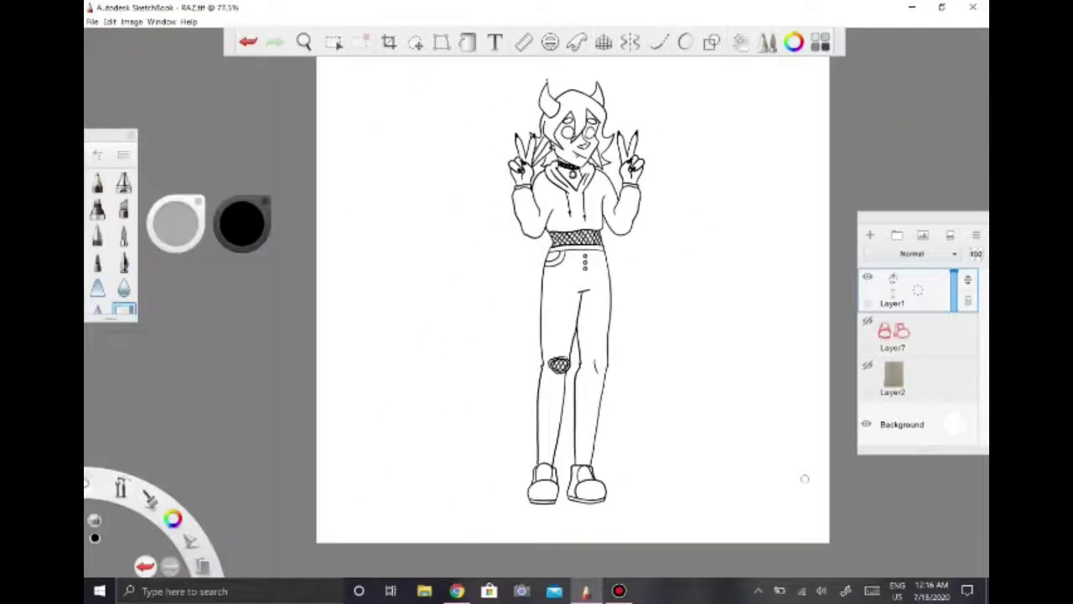
- Ink curved stripe lines across both hoodie sleeves from the upper arms to the cuffs
{"action": "key", "text": "l"}
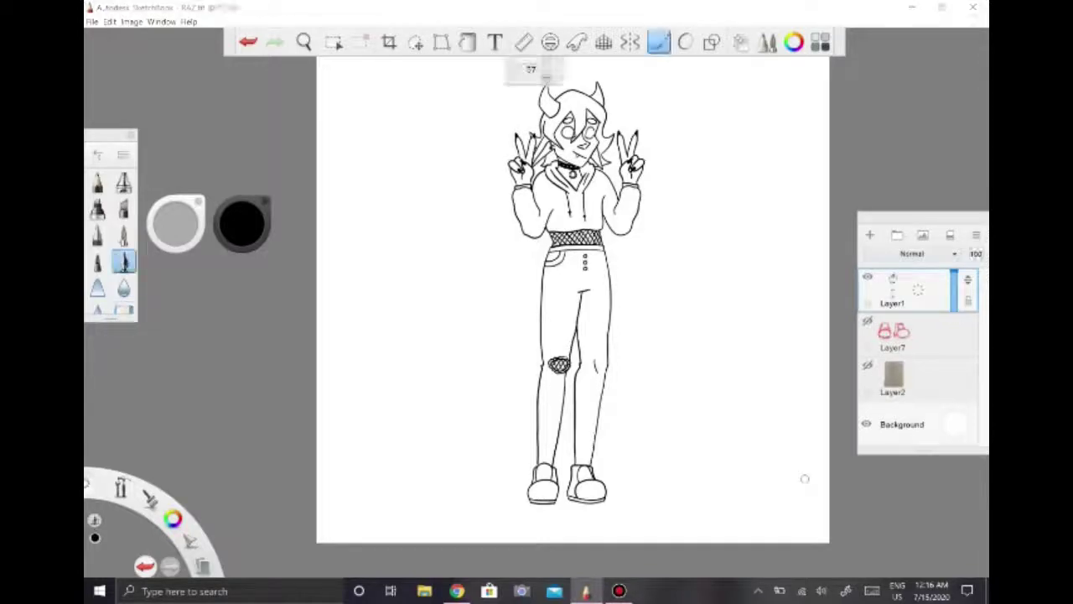
{"action": "scroll", "coordinate": [574, 164], "scroll_direction": "up", "scroll_amount": 6}
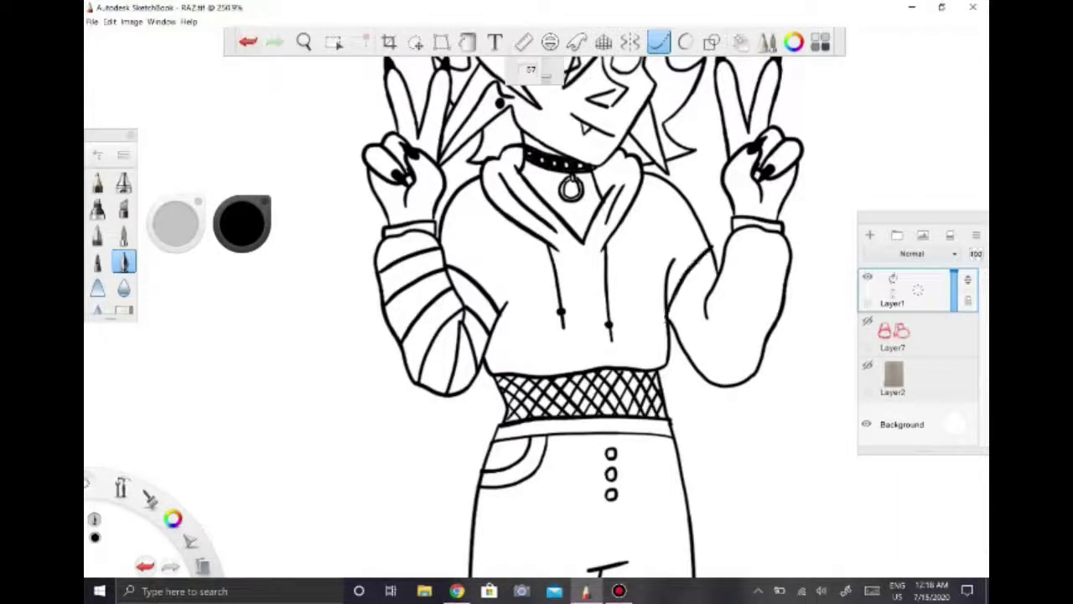
{"action": "key", "text": "ctrl+z"}
{"action": "key", "text": "ctrl+y"}
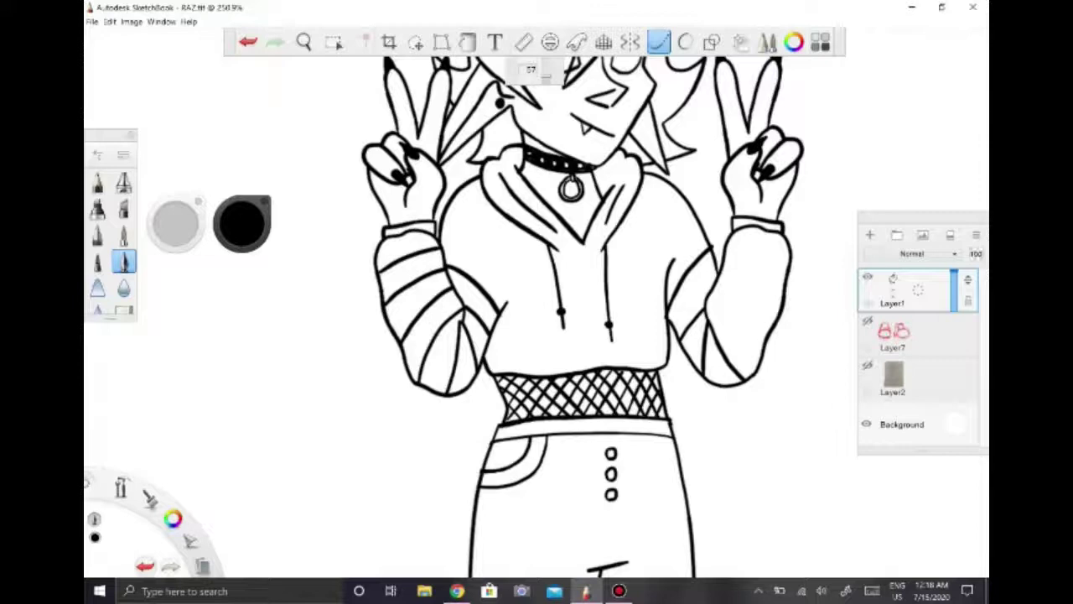
{"action": "key", "text": "ctrl+z"}
{"action": "key", "text": "ctrl+z"}
{"action": "key", "text": "ctrl+y"}
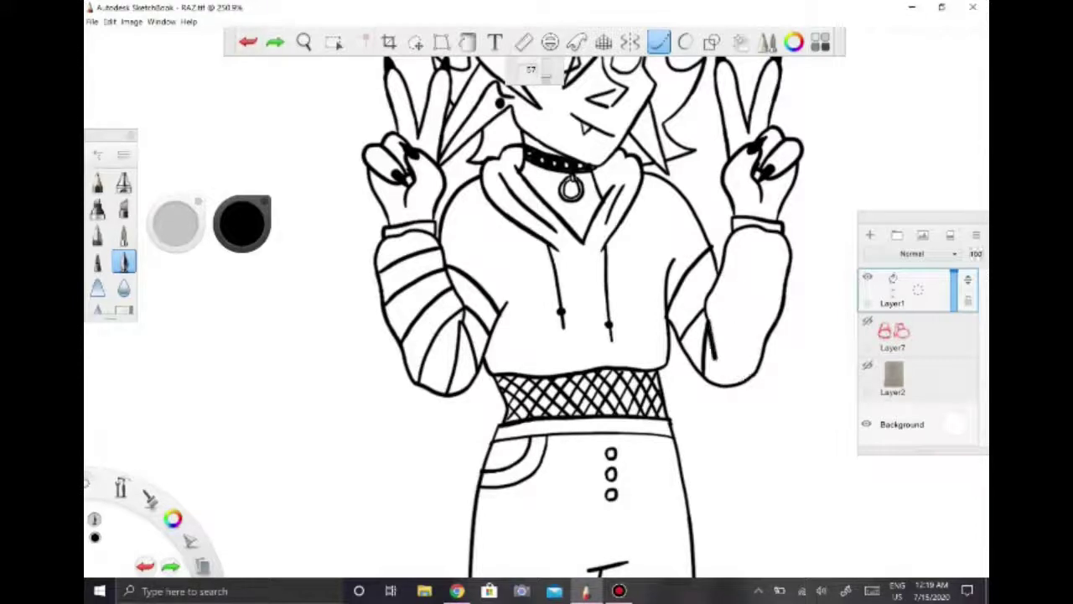
{"action": "key", "text": "ctrl+z"}
{"action": "key", "text": "ctrl+y"}
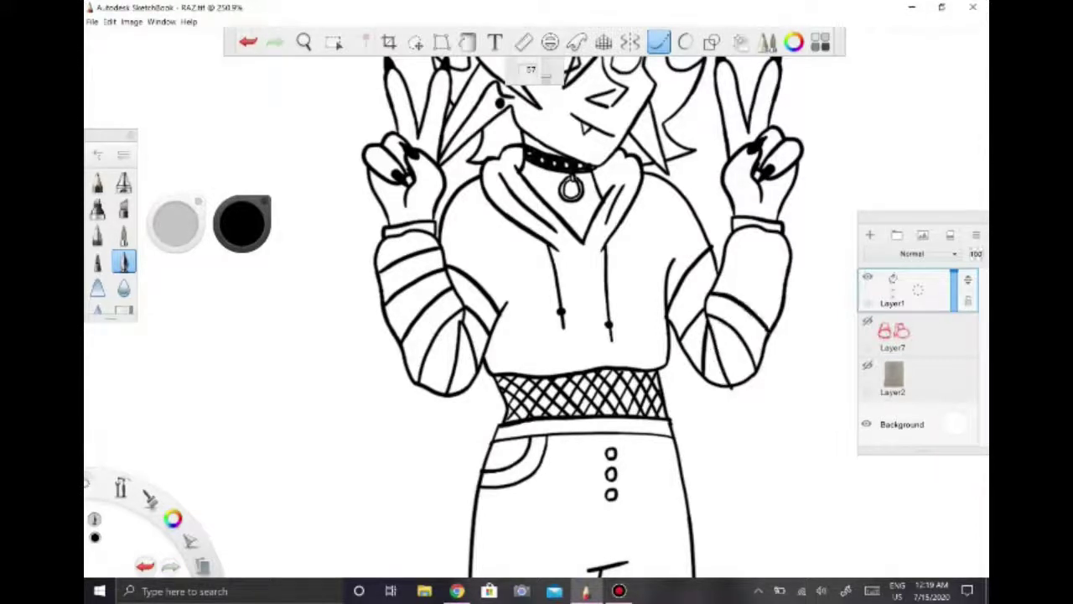
{"action": "key", "text": "ctrl+z"}
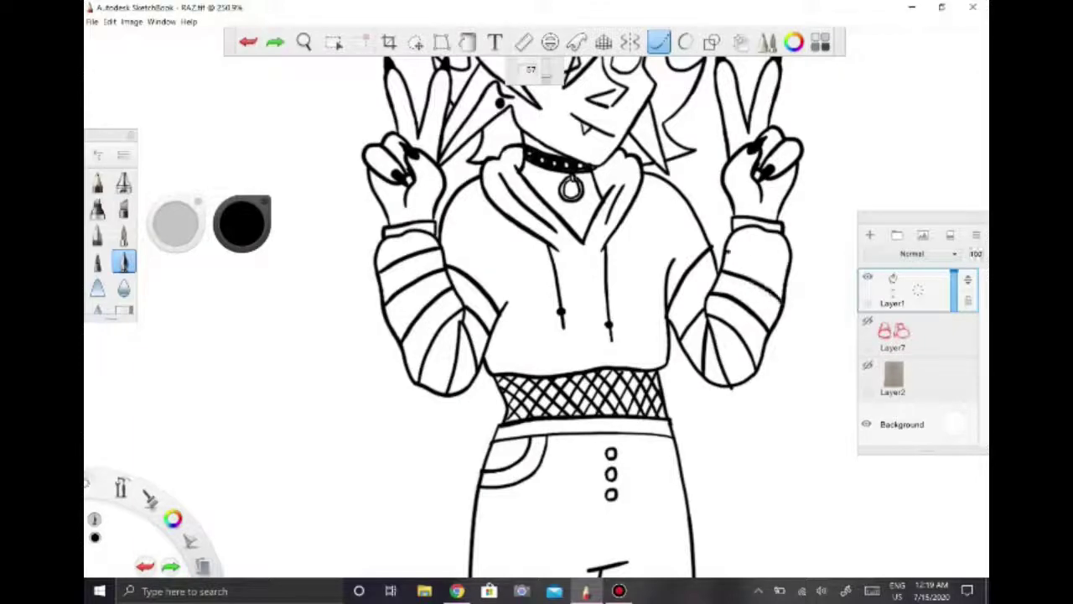
{"action": "scroll", "coordinate": [581, 316], "scroll_direction": "down", "scroll_amount": 2}
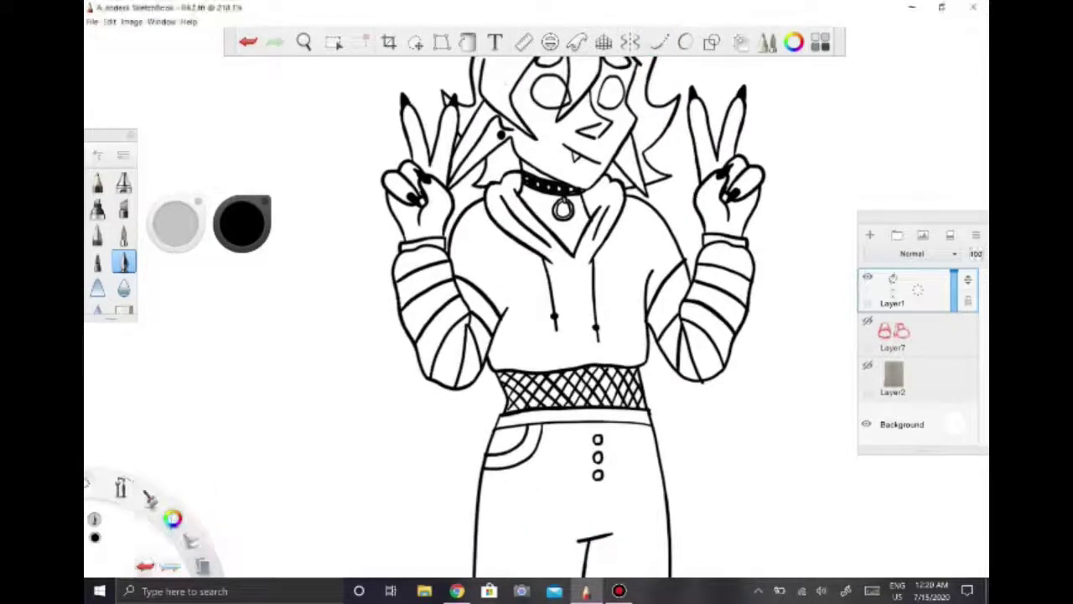
- Fill alternate sleeve stripes, the cuffs, the hood and the side panels of both shoes with black
{"action": "key", "text": "e"}
{"action": "scroll", "coordinate": [537, 302], "scroll_direction": "up", "scroll_amount": 5}
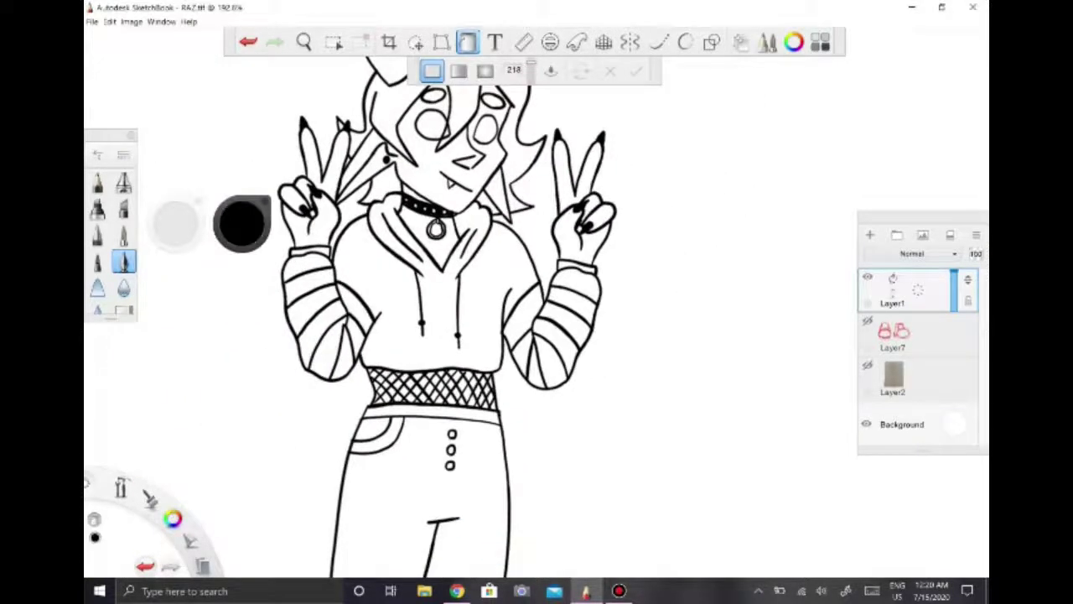
{"action": "left_click", "coordinate": [545, 319]}
{"action": "left_click", "coordinate": [570, 352]}
{"action": "left_click", "coordinate": [352, 302]}
{"action": "left_click", "coordinate": [319, 336]}
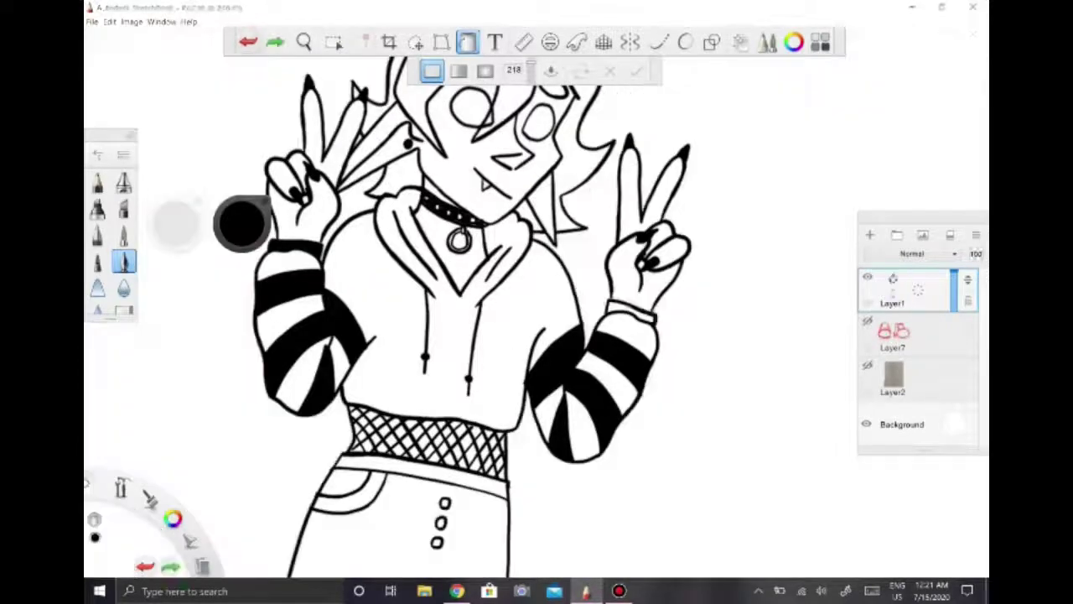
{"action": "scroll", "coordinate": [536, 302], "scroll_direction": "up", "scroll_amount": 3}
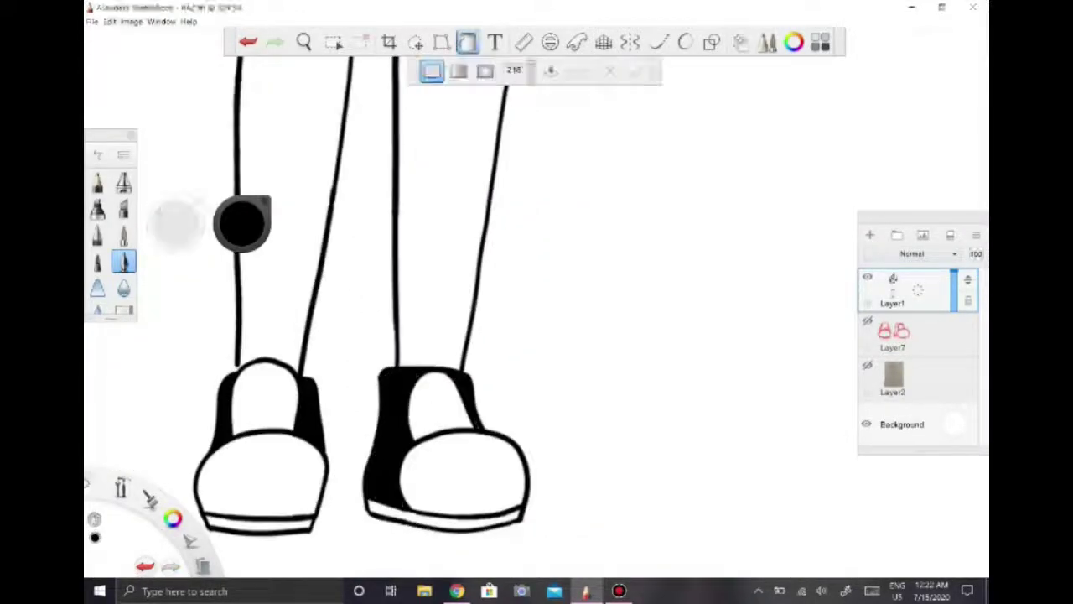
- Erase the top of the right-hand shoe's tongue and redraw it as a rounded curve rising above the ankle opening
{"action": "scroll", "coordinate": [361, 302], "scroll_direction": "down", "scroll_amount": 3}
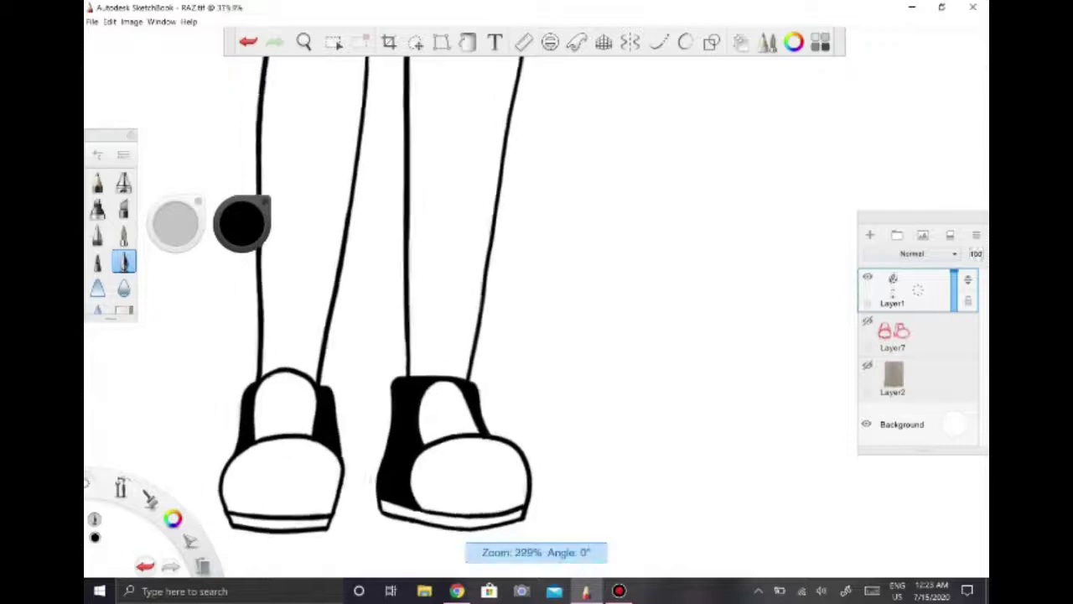
{"action": "scroll", "coordinate": [361, 302], "scroll_direction": "up", "scroll_amount": 4}
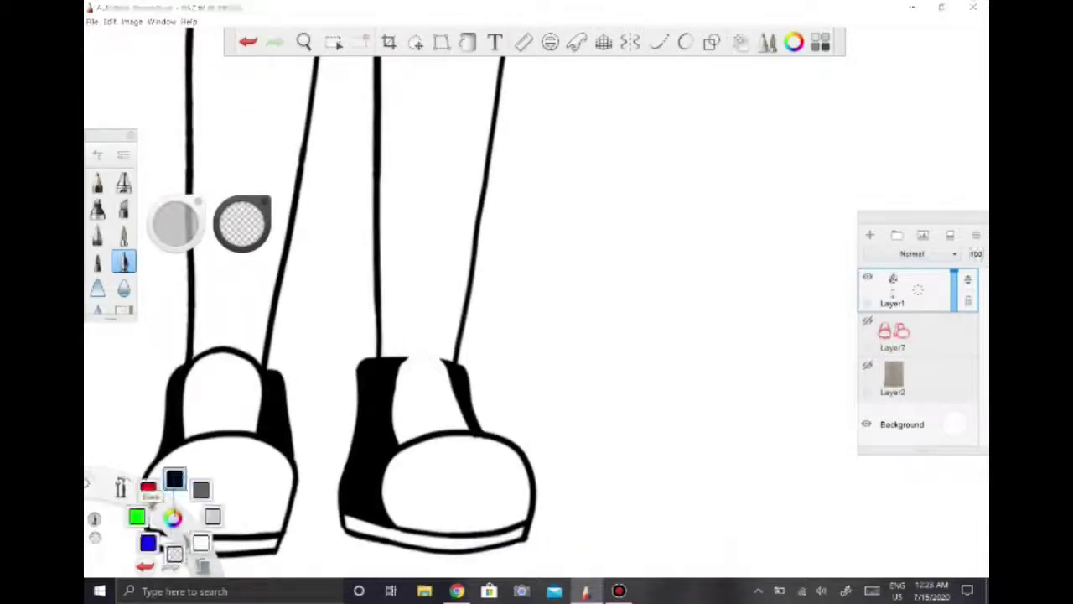
{"action": "mouse_move", "coordinate": [403, 386]}
{"action": "left_mouse_down"}
{"action": "mouse_move", "coordinate": [428, 350]}
{"action": "mouse_move", "coordinate": [449, 360]}
{"action": "left_mouse_up"}
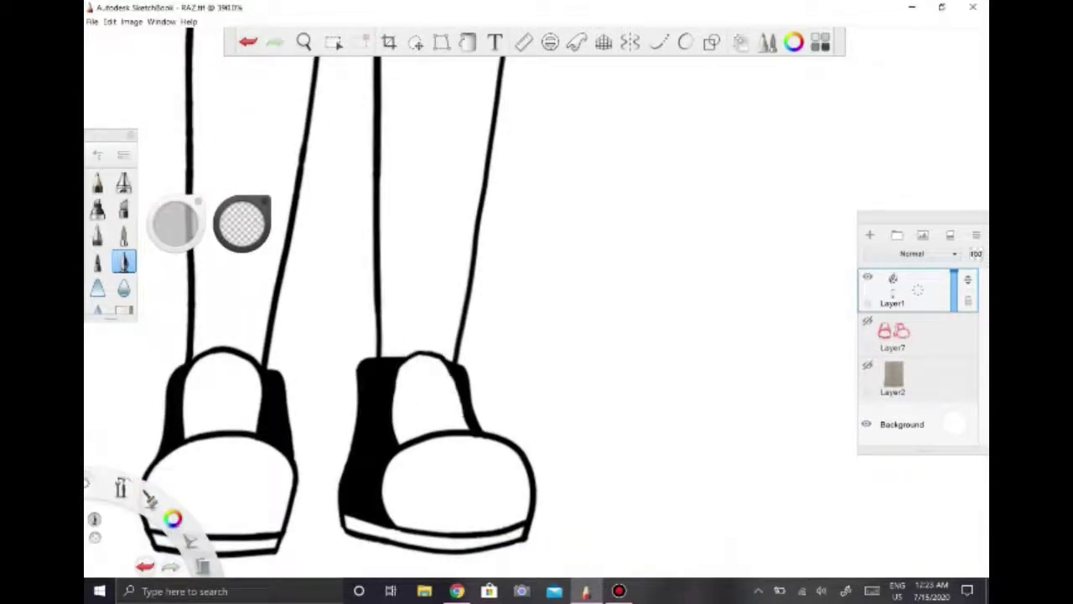
{"action": "scroll", "coordinate": [470, 461], "scroll_direction": "down", "scroll_amount": 4}
{"action": "scroll", "coordinate": [495, 294], "scroll_direction": "down", "scroll_amount": 4}
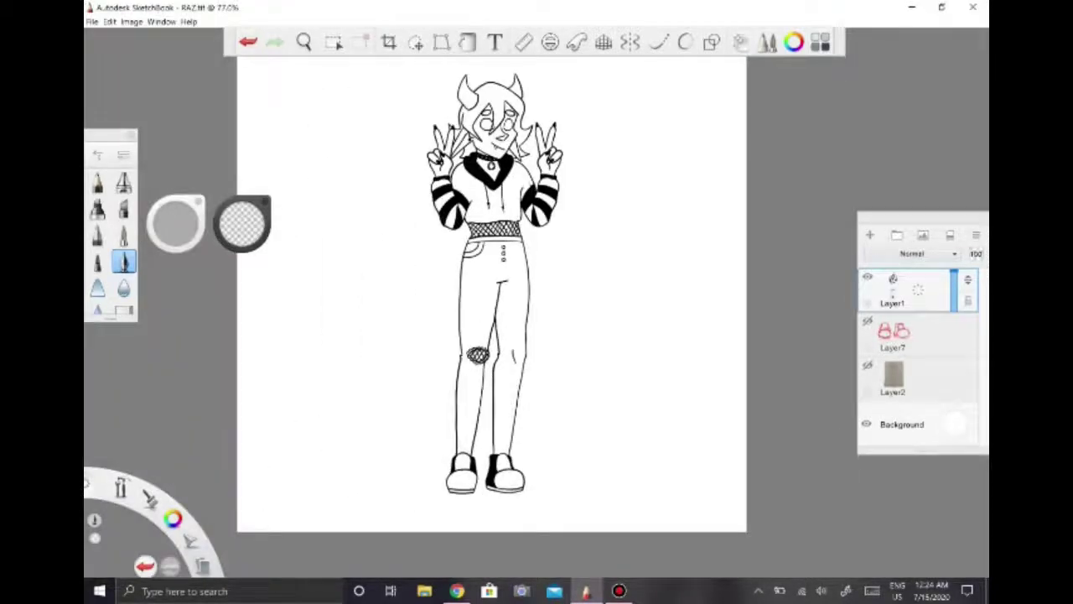
- Ink the ear tip with a round black stud beside the jaw on the right-hand side of the face
{"action": "scroll", "coordinate": [528, 143], "scroll_direction": "up", "scroll_amount": 4}
{"action": "scroll", "coordinate": [469, 302], "scroll_direction": "down", "scroll_amount": 3}
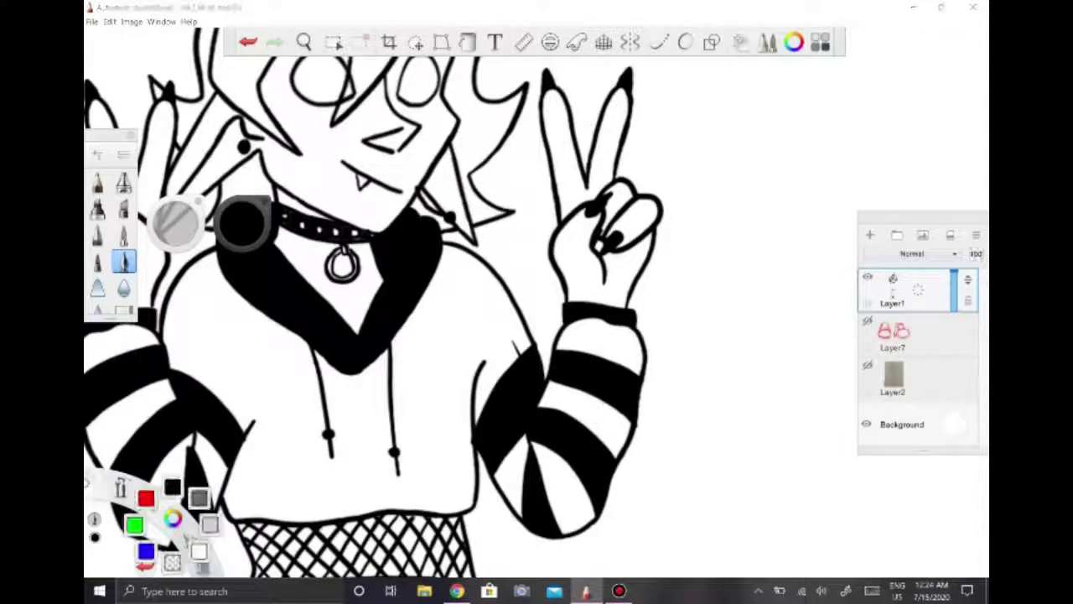
{"action": "scroll", "coordinate": [470, 302], "scroll_direction": "up", "scroll_amount": 3}
{"action": "scroll", "coordinate": [470, 302], "scroll_direction": "down", "scroll_amount": 5}
{"action": "scroll", "coordinate": [432, 328], "scroll_direction": "down", "scroll_amount": 2}
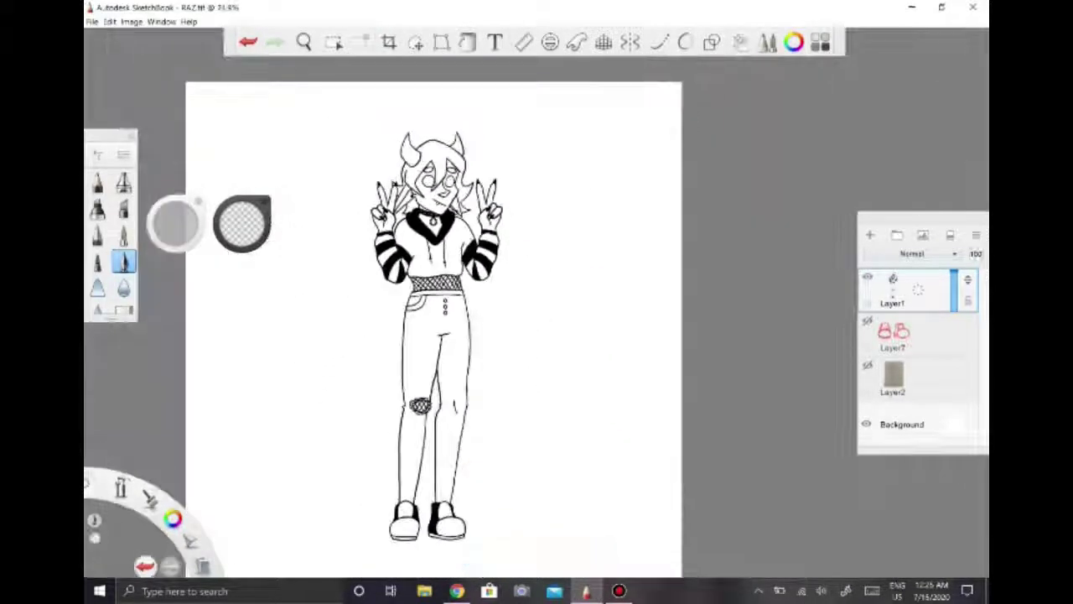
- Show the scan again and ink a long curved tail from the hip across the legs on a new layer above Layer1
{"action": "left_click", "coordinate": [867, 365]}
{"action": "left_click", "coordinate": [870, 235]}
{"action": "left_click", "coordinate": [867, 366]}
{"action": "left_click", "coordinate": [659, 42]}
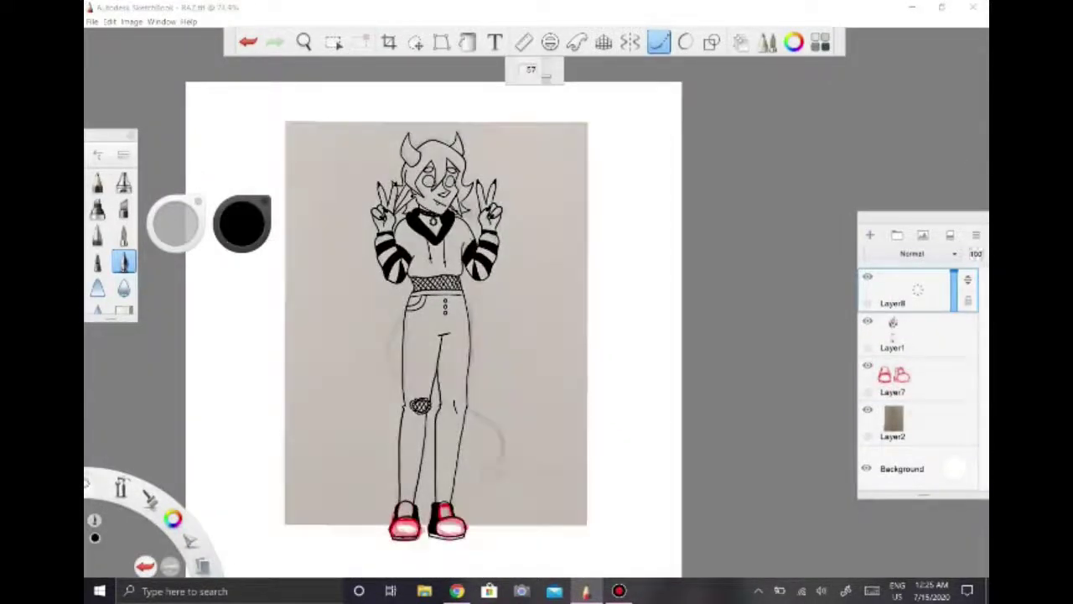
{"action": "key", "text": "ctrl+z"}
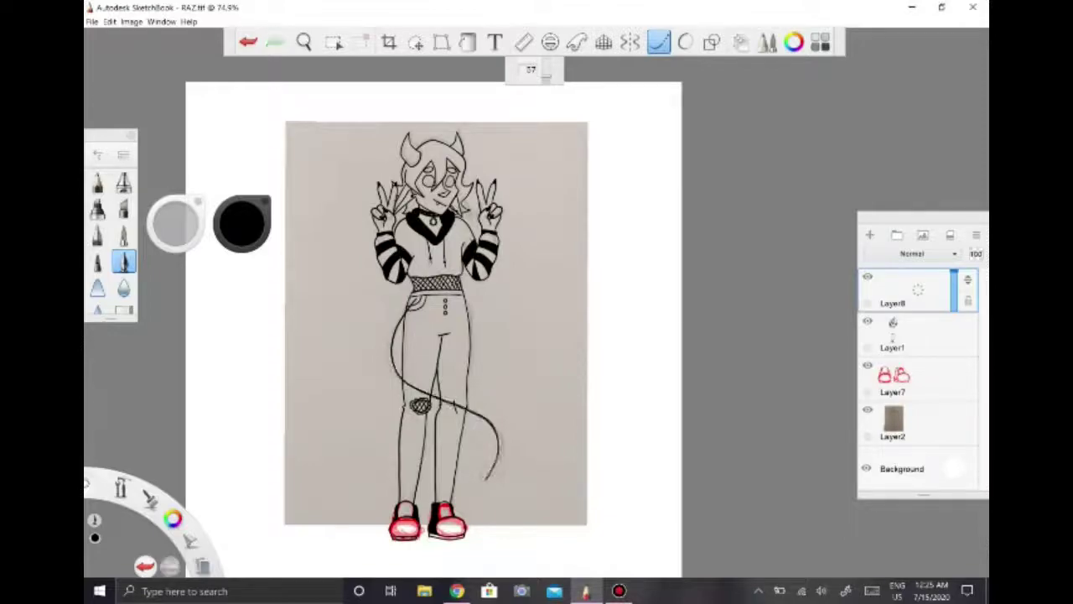
- Erase the tail sections crossing in front of the trouser legs and merge the tail layer into Layer1
{"action": "scroll", "coordinate": [436, 327], "scroll_direction": "up", "scroll_amount": 3}
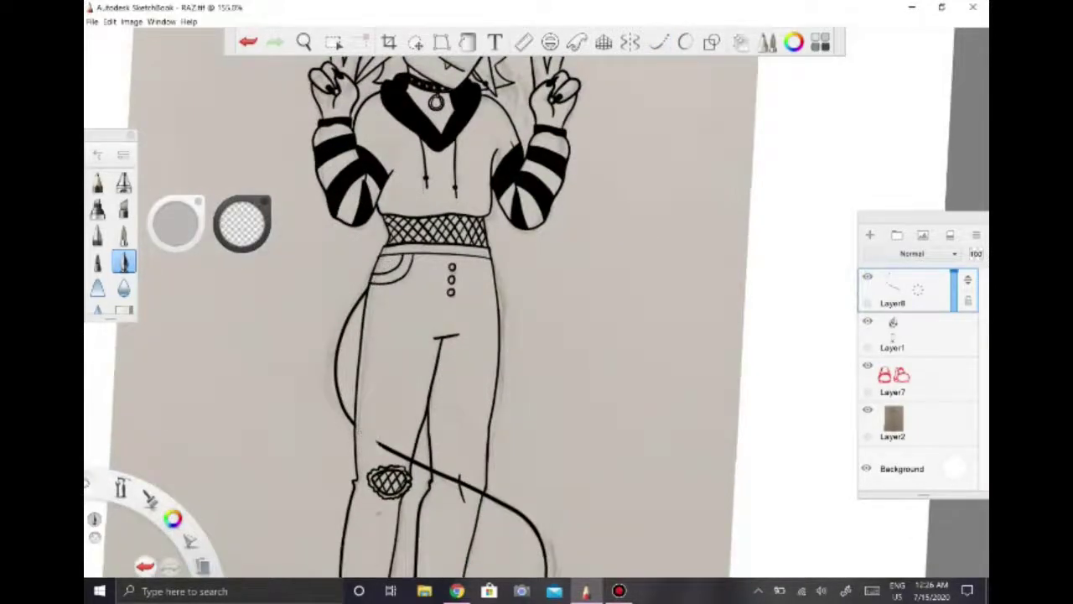
{"action": "scroll", "coordinate": [436, 327], "scroll_direction": "down", "scroll_amount": 3}
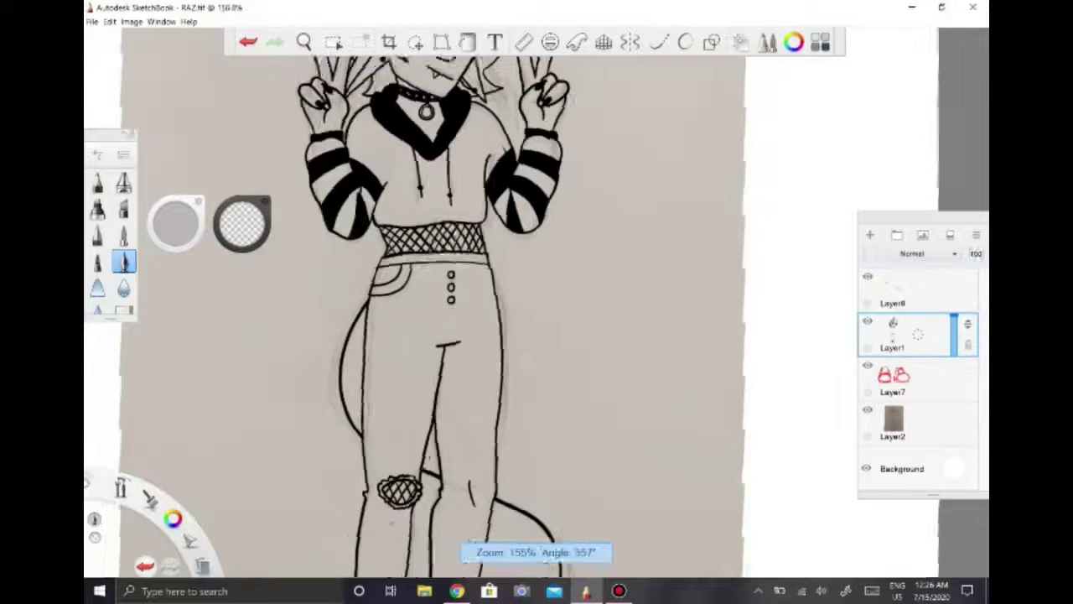
{"action": "key", "text": "ctrl+e"}
- Ink a heart-shaped tip at the end of the tail and fill it with black
{"action": "scroll", "coordinate": [436, 327], "scroll_direction": "up", "scroll_amount": 5}
{"action": "mouse_move", "coordinate": [463, 347]}
{"action": "left_mouse_down"}
{"action": "mouse_move", "coordinate": [503, 369]}
{"action": "mouse_move", "coordinate": [463, 424]}
{"action": "mouse_move", "coordinate": [492, 369]}
{"action": "left_mouse_up"}
{"action": "key", "text": "l"}
{"action": "key", "text": "ctrl+z"}
{"action": "key", "text": "f"}
{"action": "left_click", "coordinate": [487, 388]}
{"action": "scroll", "coordinate": [470, 327], "scroll_direction": "down", "scroll_amount": 6}
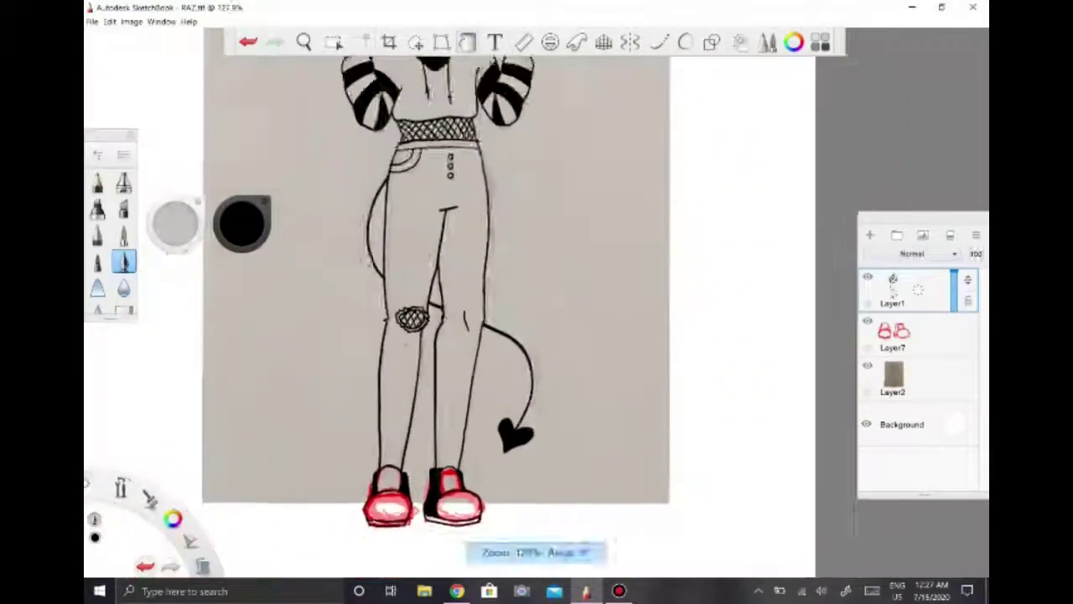
- Hide the scan and the red shoe sketch, and mirror the canvas to check the line art's balance
{"action": "left_click", "coordinate": [867, 366]}
{"action": "left_click", "coordinate": [867, 321]}
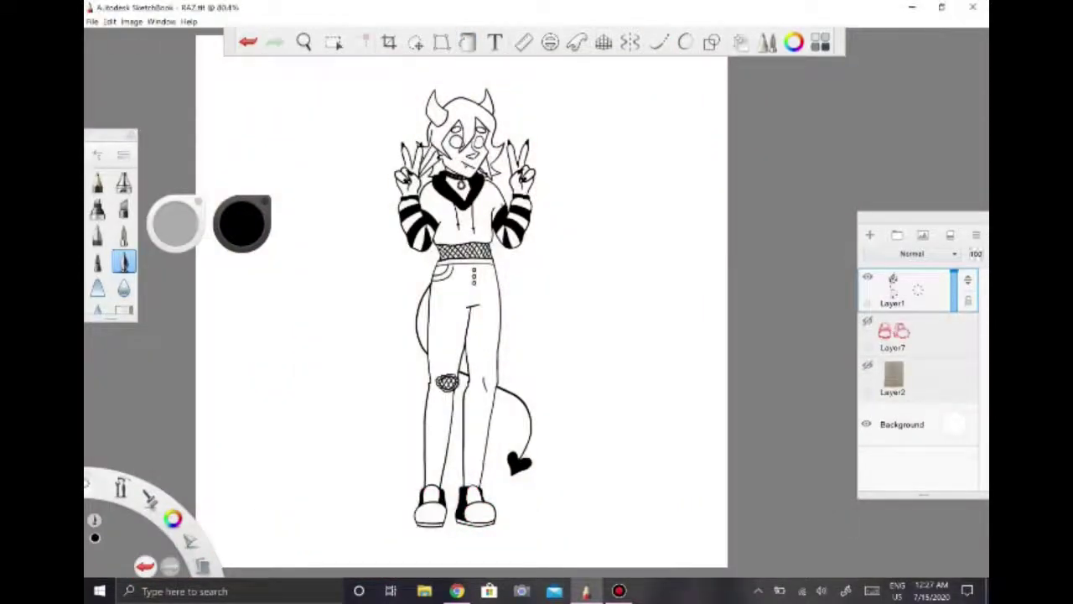
{"action": "left_click", "coordinate": [131, 21]}
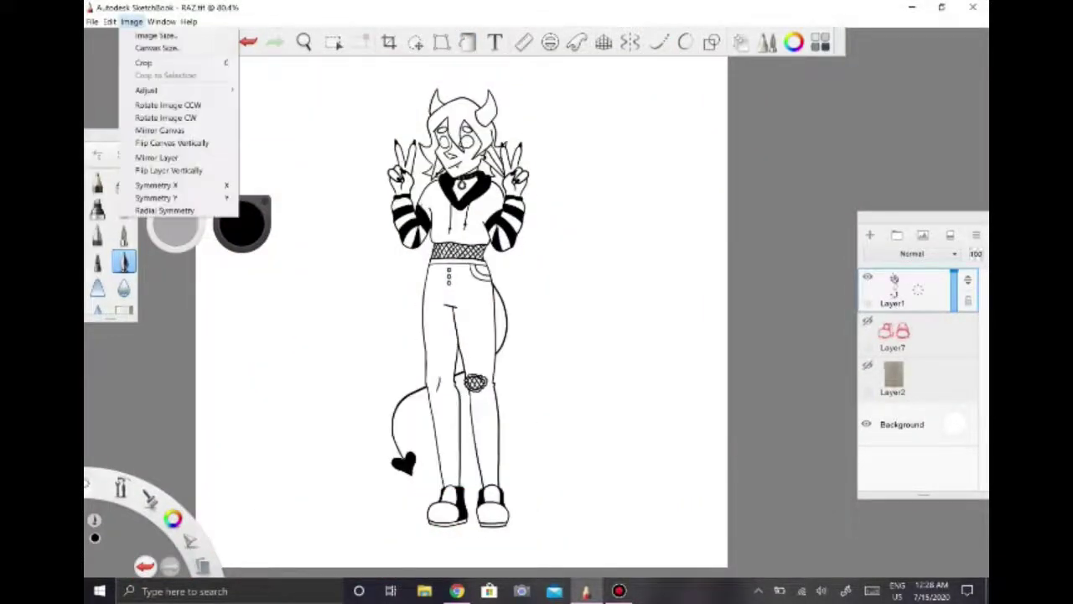
- Duplicate the line art layer twice, place the copies below Layer2, and add an empty layer beneath them
{"action": "key", "text": "ctrl+d"}
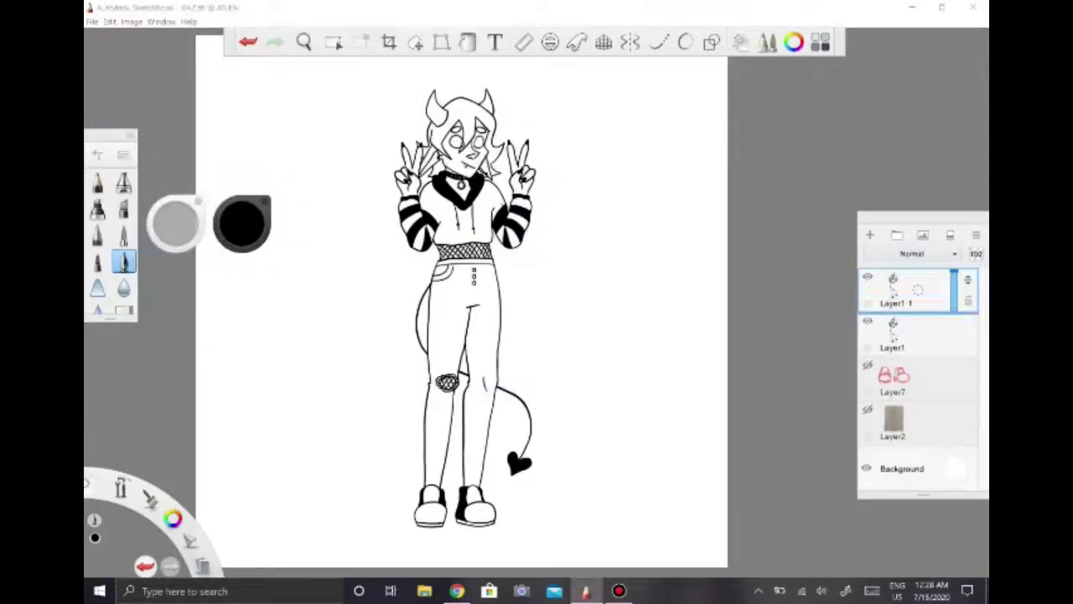
{"action": "left_click_drag", "start_coordinate": [905, 290], "coordinate": [898, 419]}
{"action": "key", "text": "ctrl+d"}
{"action": "key", "text": "ctrl+shift+n"}
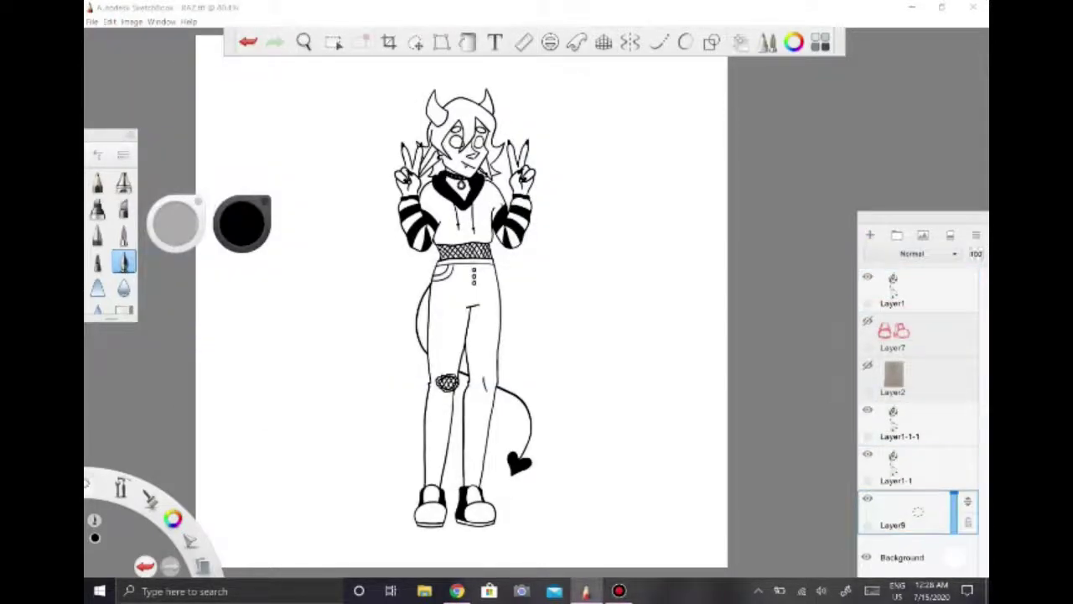
- Fill the character's face, ears, chest and hands with warm light grey on the Layer1-1-1 line art copy
{"action": "left_click", "coordinate": [906, 335]}
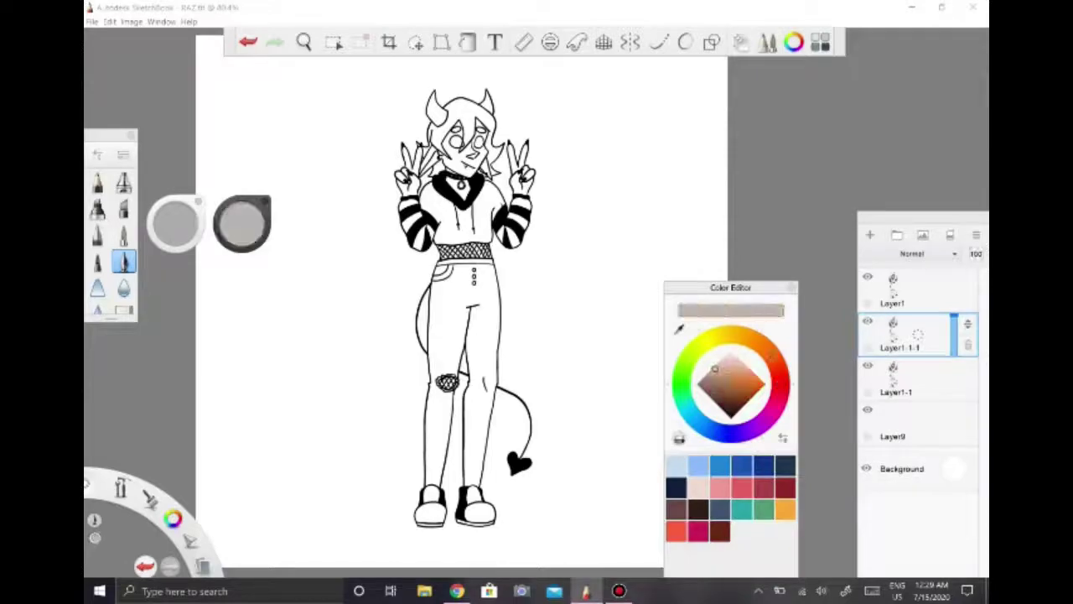
{"action": "left_click", "coordinate": [468, 42]}
{"action": "left_click", "coordinate": [457, 138]}
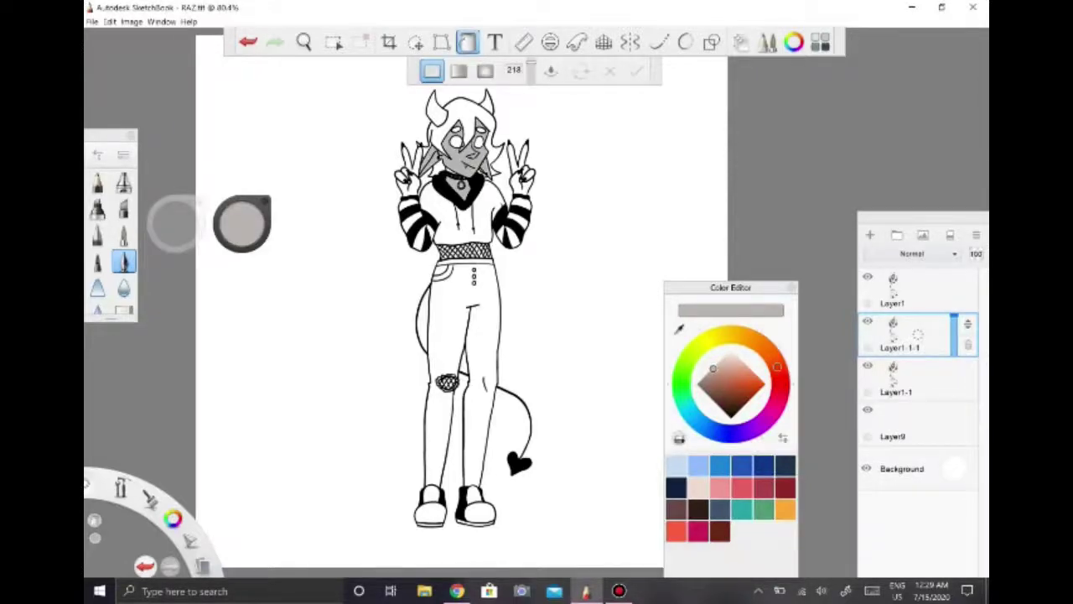
{"action": "scroll", "coordinate": [446, 222], "scroll_direction": "up", "scroll_amount": 5}
{"action": "left_click", "coordinate": [563, 172]}
{"action": "left_click", "coordinate": [364, 176]}
{"action": "scroll", "coordinate": [642, 130], "scroll_direction": "up", "scroll_amount": 3}
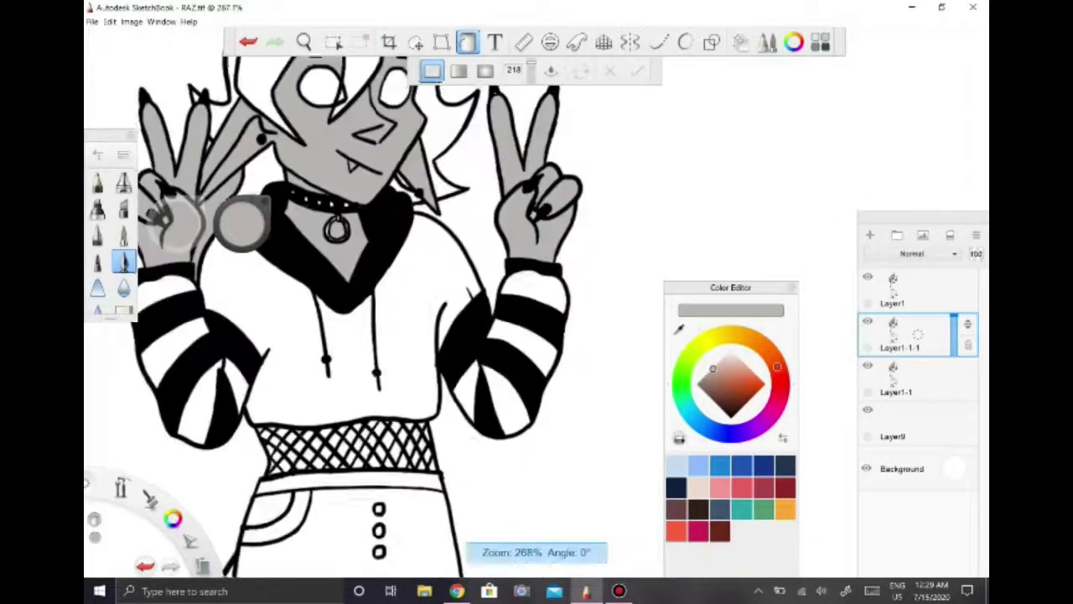
- Fill both eyes with black and set the fill colour to transparent
{"action": "scroll", "coordinate": [377, 310], "scroll_direction": "down", "scroll_amount": 6}
{"action": "scroll", "coordinate": [378, 311], "scroll_direction": "up", "scroll_amount": 3}
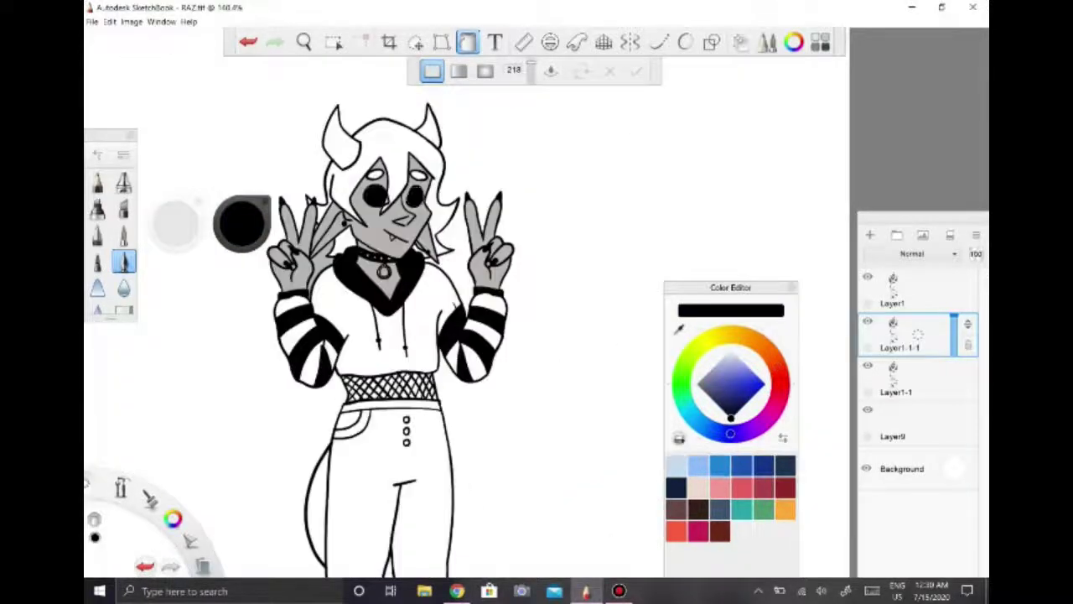
{"action": "scroll", "coordinate": [407, 168], "scroll_direction": "up", "scroll_amount": 3}
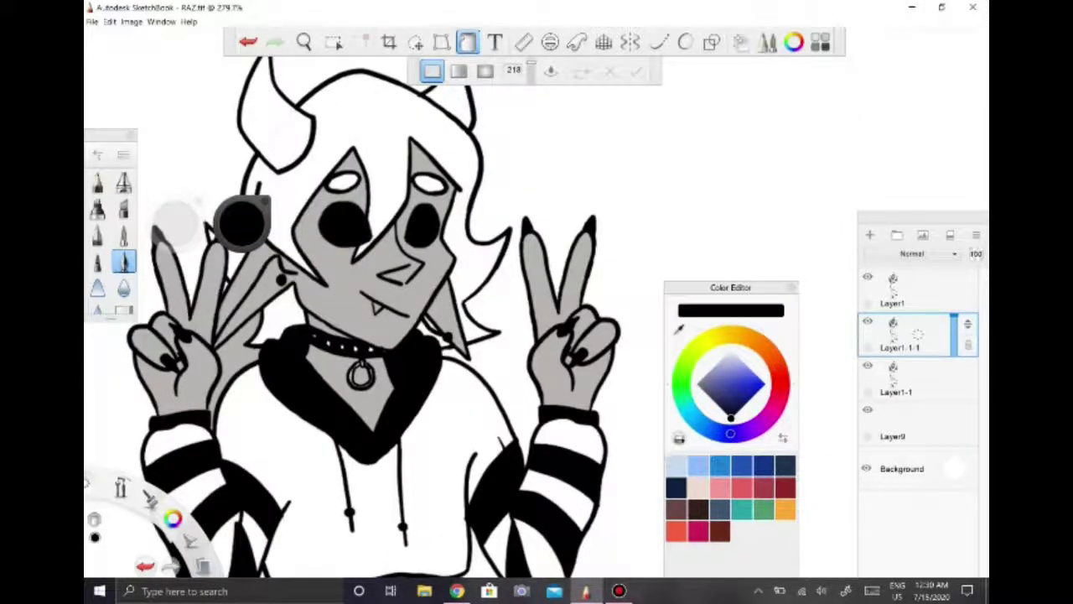
{"action": "scroll", "coordinate": [377, 319], "scroll_direction": "up", "scroll_amount": 2}
{"action": "left_click", "coordinate": [679, 437]}
{"action": "scroll", "coordinate": [377, 318], "scroll_direction": "down", "scroll_amount": 2}
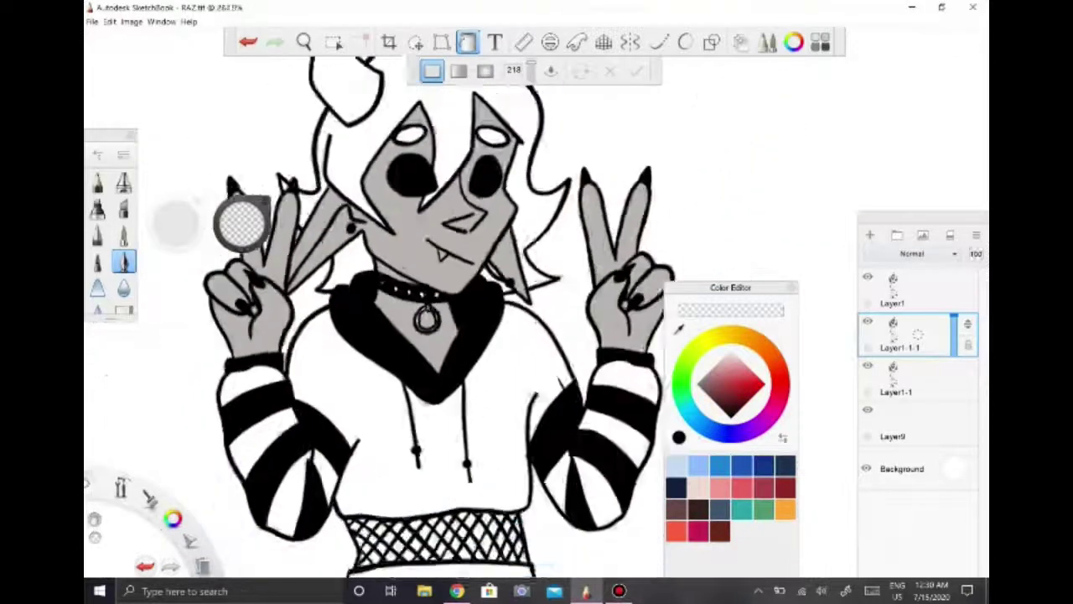
{"action": "scroll", "coordinate": [377, 319], "scroll_direction": "down", "scroll_amount": 2}
- Fill the hoodie's body and the light sleeve stripes with a muted sage green
{"action": "left_click", "coordinate": [689, 358]}
{"action": "left_click", "coordinate": [711, 377]}
{"action": "left_click", "coordinate": [427, 369]}
{"action": "left_click", "coordinate": [361, 402]}
{"action": "left_click", "coordinate": [335, 375]}
{"action": "left_click", "coordinate": [328, 344]}
{"action": "left_click", "coordinate": [510, 401]}
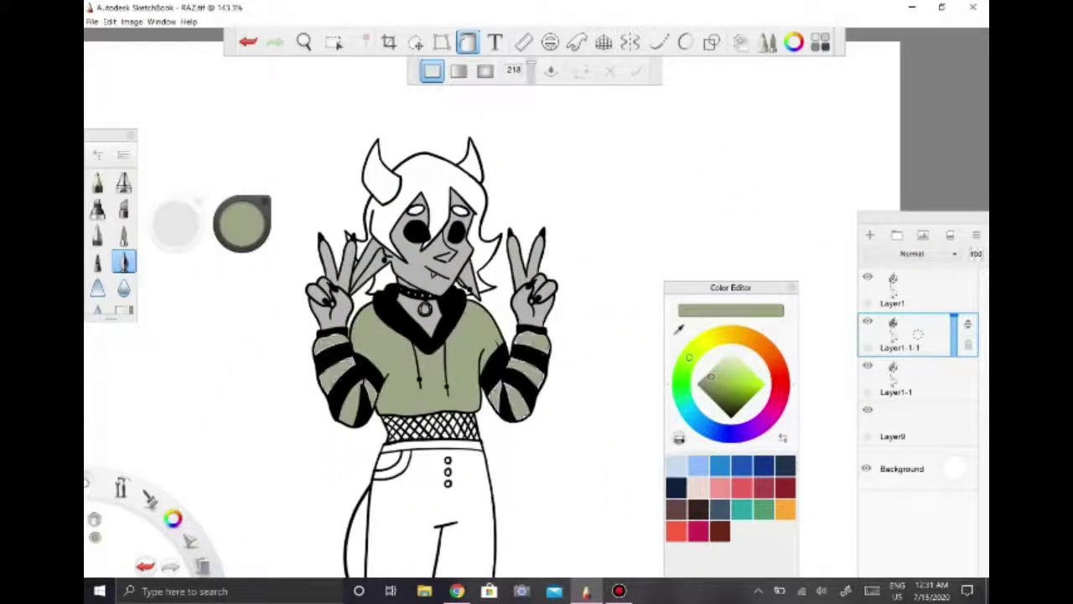
- Fill the trouser legs with dark grey
{"action": "left_click", "coordinate": [726, 407]}
{"action": "left_click", "coordinate": [424, 519]}
{"action": "scroll", "coordinate": [445, 335], "scroll_direction": "down", "scroll_amount": 2}
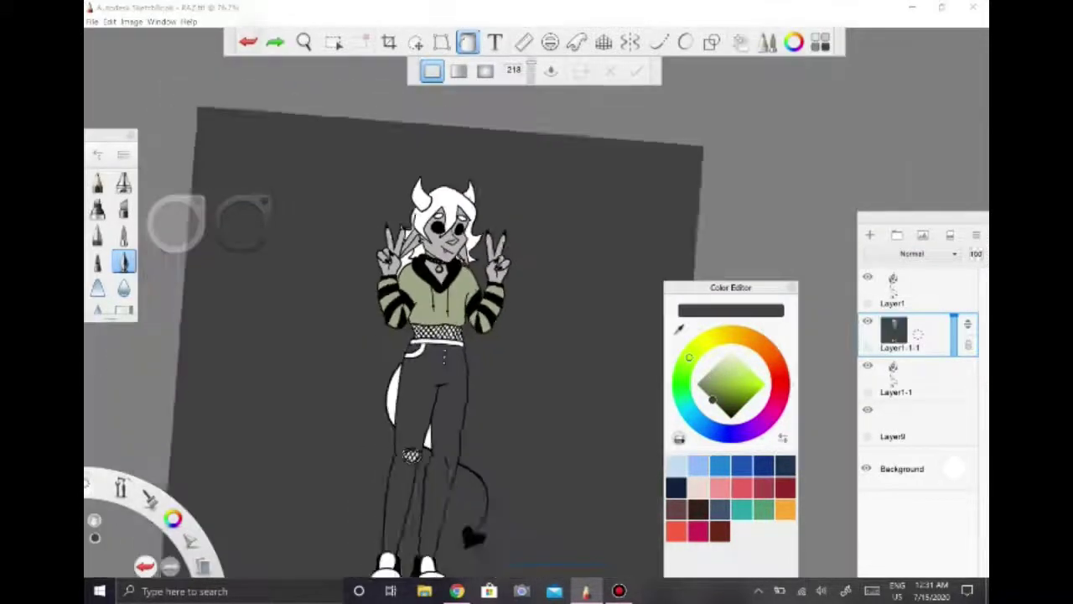
- Fill both horns with black and the trousers' waistband and pocket trim with medium grey
{"action": "left_click", "coordinate": [731, 417]}
{"action": "left_click", "coordinate": [419, 195]}
{"action": "left_click", "coordinate": [470, 192]}
{"action": "left_click", "coordinate": [700, 386]}
{"action": "left_click", "coordinate": [436, 346]}
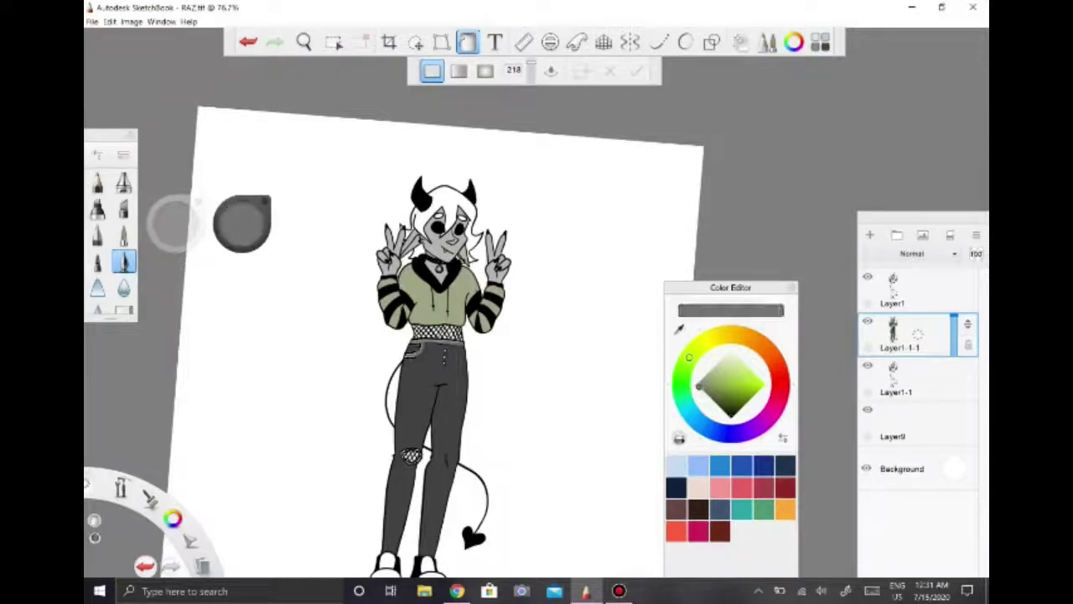
{"action": "scroll", "coordinate": [436, 336], "scroll_direction": "up", "scroll_amount": 3}
{"action": "scroll", "coordinate": [436, 335], "scroll_direction": "down", "scroll_amount": 3}
{"action": "scroll", "coordinate": [432, 335], "scroll_direction": "down", "scroll_amount": 1}
- Try placing Layer9 above Layer1-1-1, choose the light skin grey and a different brush, and undo the layer move
{"action": "left_click", "coordinate": [906, 422]}
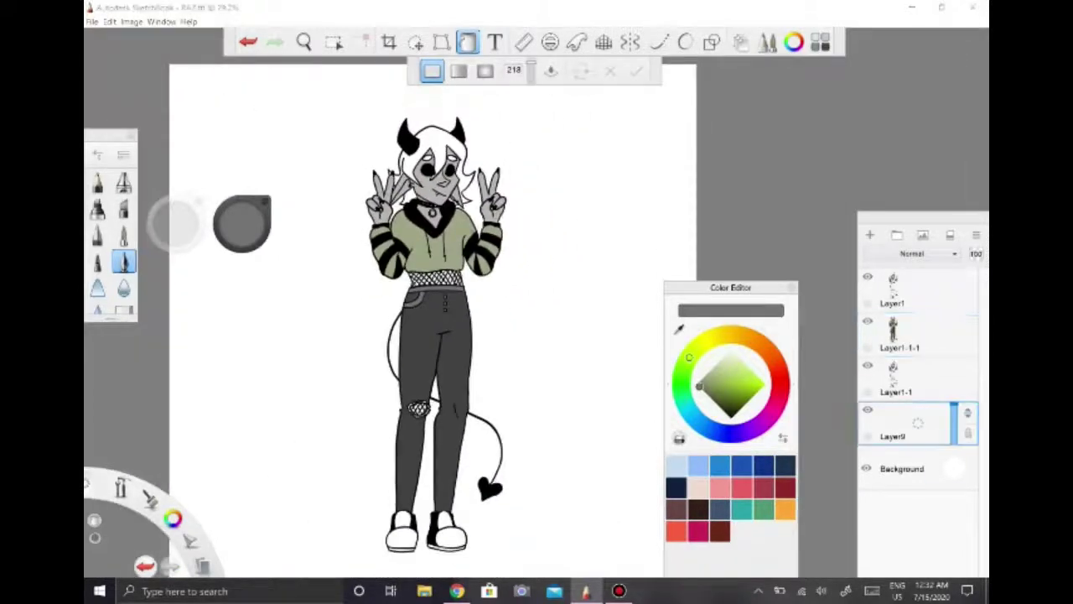
{"action": "mouse_move", "coordinate": [906, 421]}
{"action": "left_mouse_down"}
{"action": "mouse_move", "coordinate": [905, 315]}
{"action": "mouse_move", "coordinate": [906, 336]}
{"action": "left_mouse_up"}
{"action": "left_click", "coordinate": [776, 366]}
{"action": "left_click", "coordinate": [713, 369]}
{"action": "double_click", "coordinate": [123, 235]}
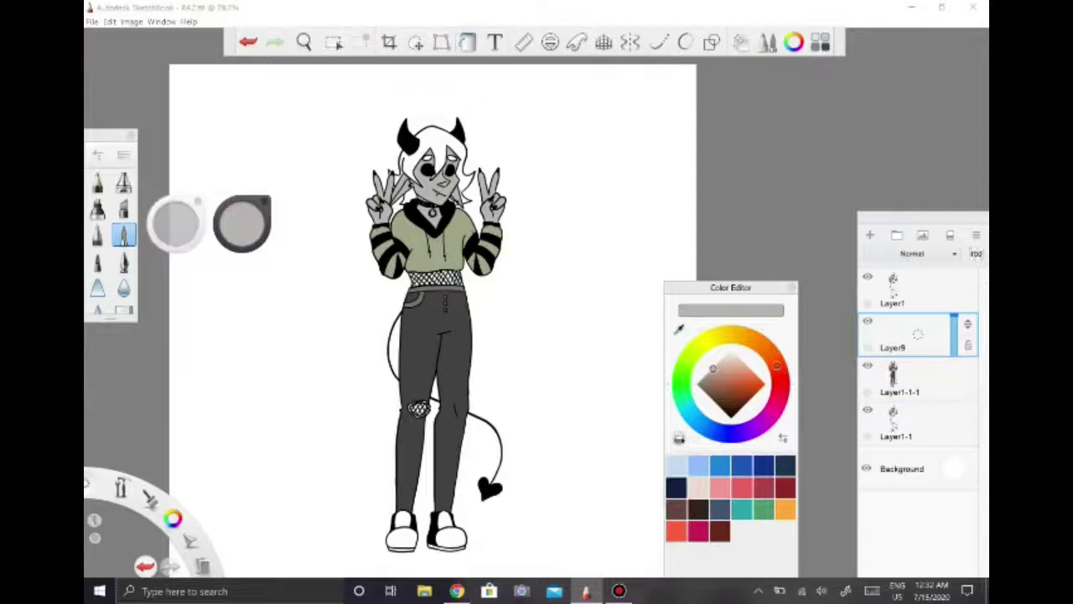
{"action": "key", "text": "ctrl+z"}
- Paint light grey skin on Layer9 behind the fishnet at the waist and in the knee hole
{"action": "scroll", "coordinate": [436, 335], "scroll_direction": "up", "scroll_amount": 5}
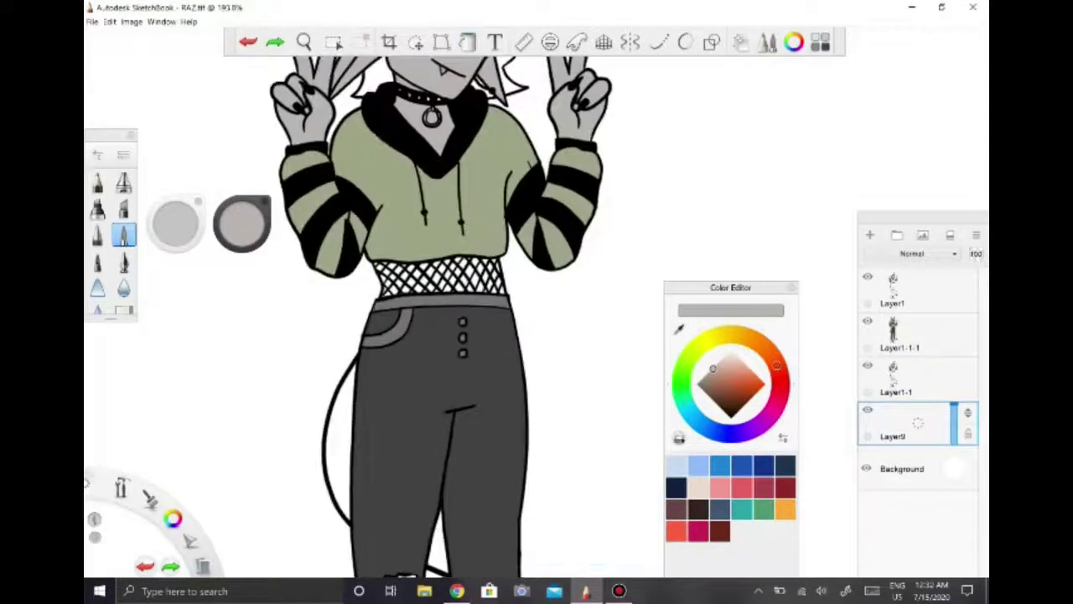
{"action": "left_click_drag", "start_coordinate": [381, 281], "coordinate": [502, 277]}
{"action": "scroll", "coordinate": [436, 335], "scroll_direction": "down", "scroll_amount": 2}
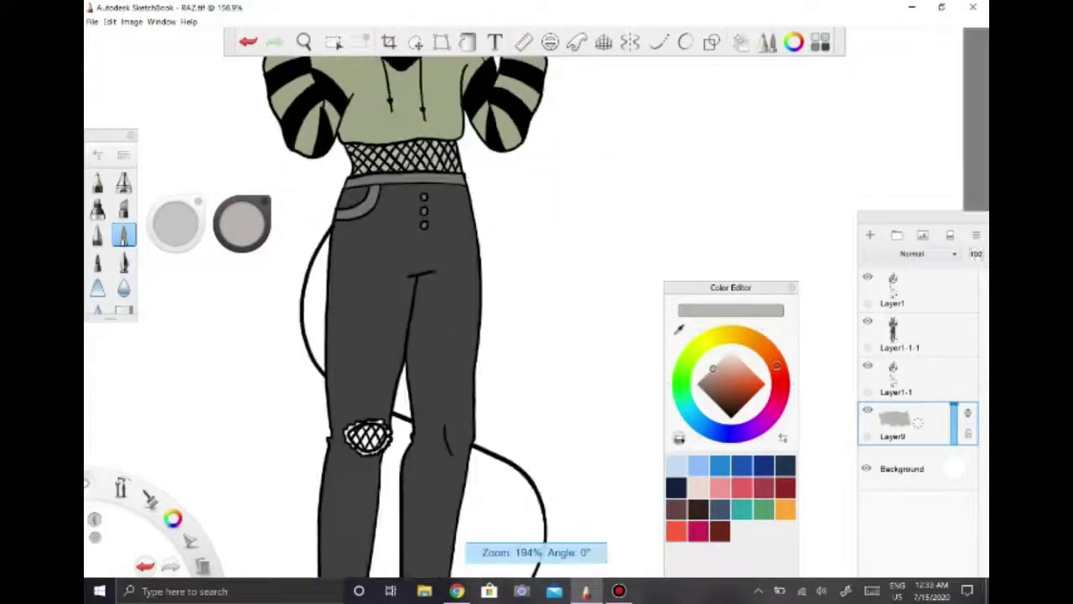
{"action": "scroll", "coordinate": [378, 474], "scroll_direction": "up", "scroll_amount": 5}
- Set the background to bright orange-red and paint the frayed edge of the knee hole off-white on Layer9
{"action": "left_click", "coordinate": [964, 457]}
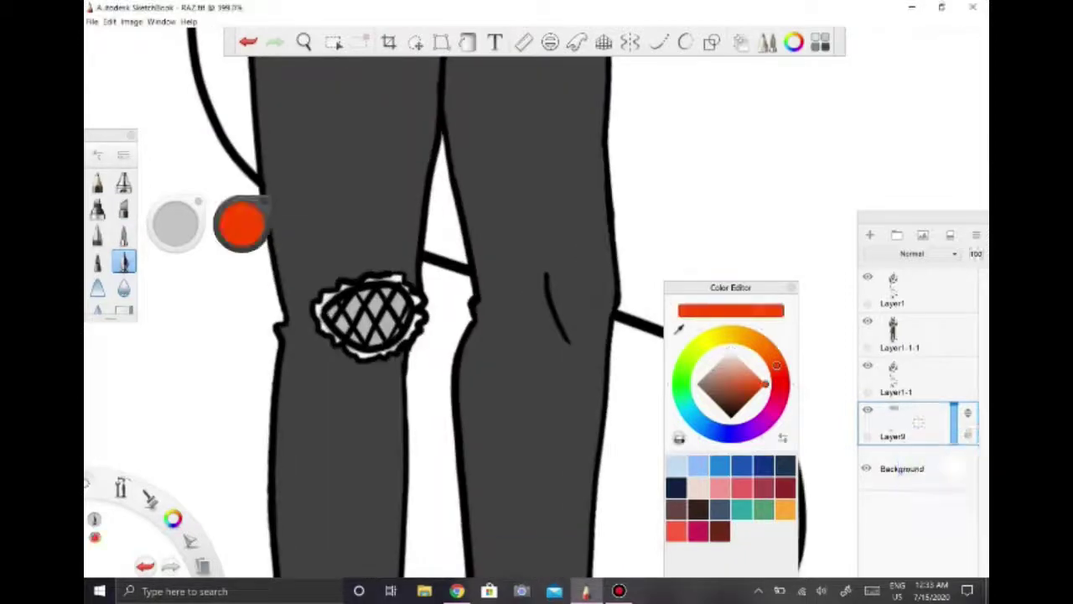
{"action": "left_click_drag", "start_coordinate": [240, 223], "coordinate": [953, 468]}
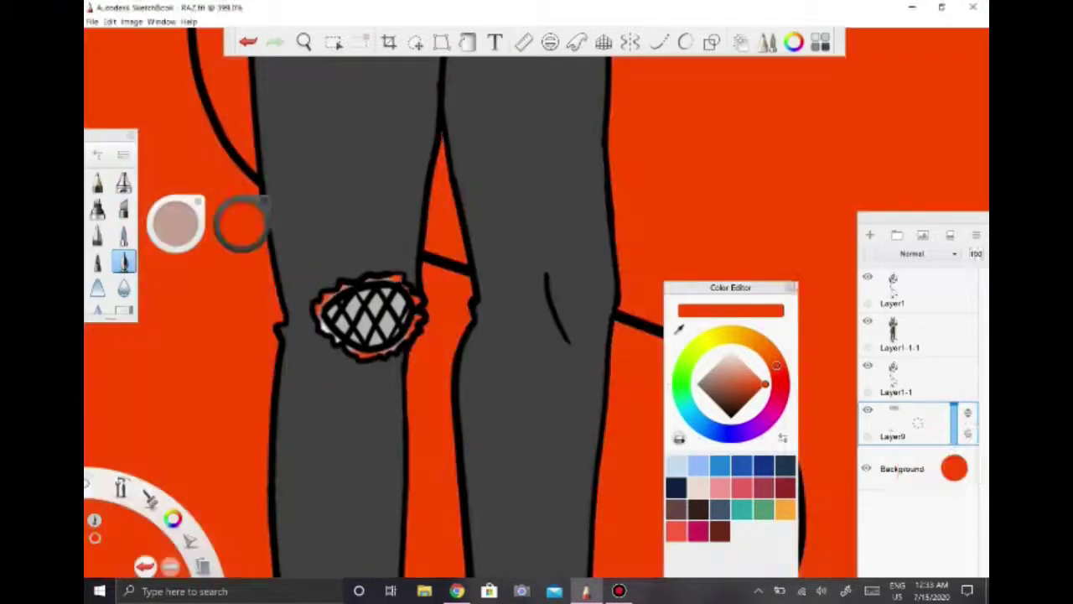
{"action": "left_click", "coordinate": [239, 223]}
{"action": "left_click", "coordinate": [238, 209]}
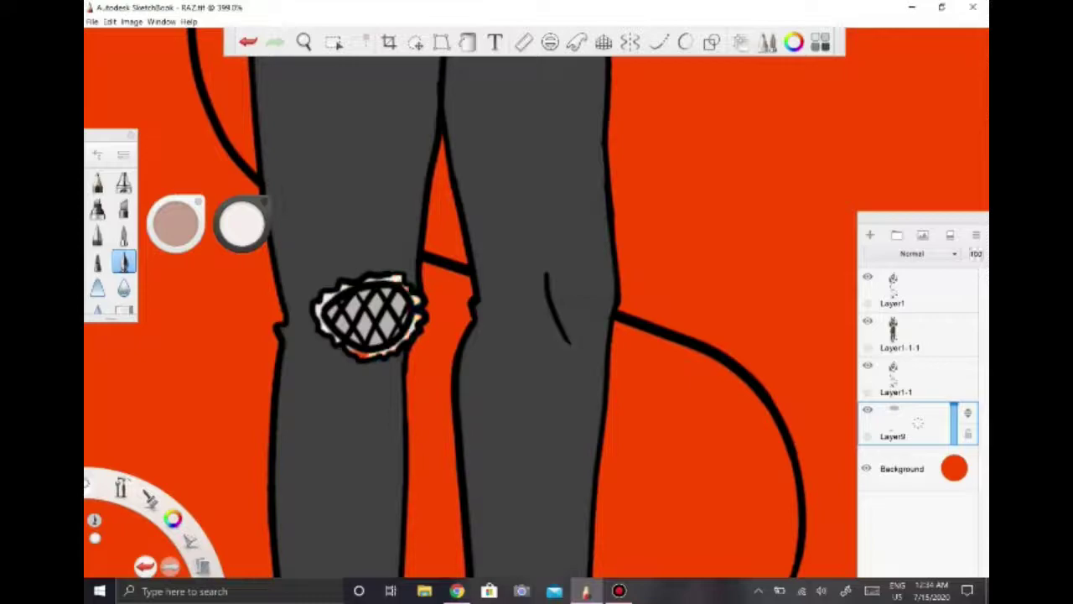
{"action": "left_click", "coordinate": [242, 223]}
{"action": "left_click", "coordinate": [240, 220]}
{"action": "scroll", "coordinate": [469, 319], "scroll_direction": "down", "scroll_amount": 8}
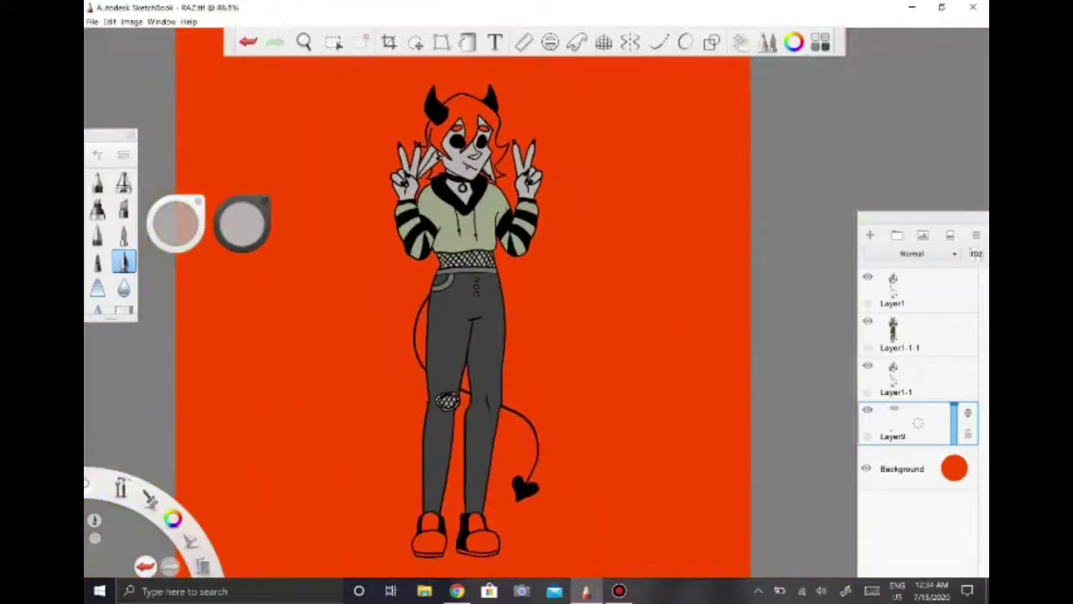
- Fill the shoes' toes and soles with off-white and their tongues with light grey on Layer1-1
{"action": "left_click", "coordinate": [906, 378]}
{"action": "scroll", "coordinate": [470, 318], "scroll_direction": "up", "scroll_amount": 5}
{"action": "left_click", "coordinate": [467, 42]}
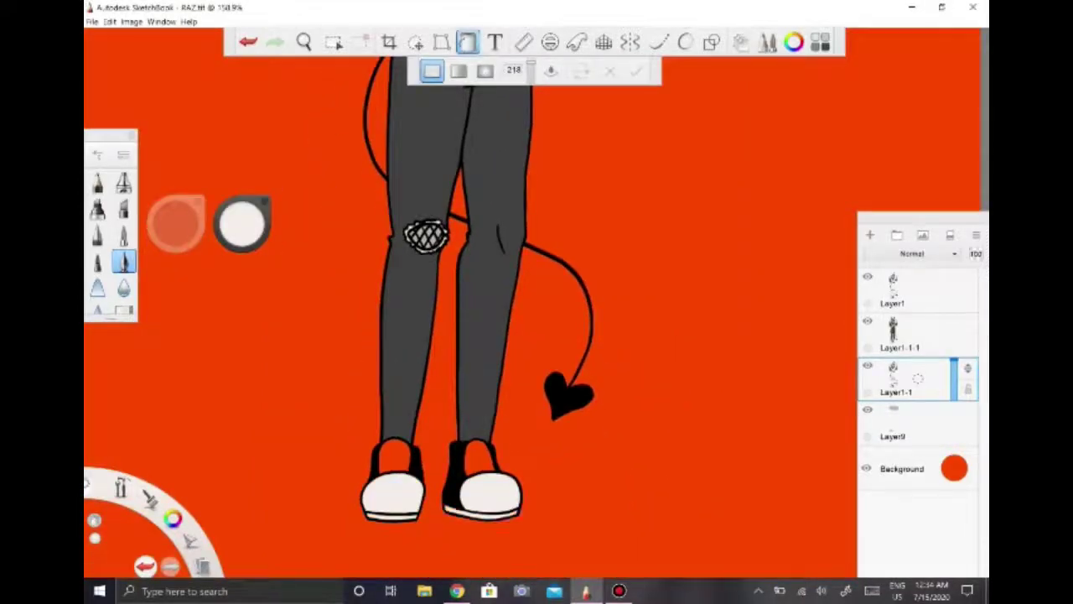
{"action": "left_click", "coordinate": [241, 223]}
- Add a new layer, place it above Layer1-1-1, and paint the choker's studs and ring grey on it
{"action": "scroll", "coordinate": [470, 319], "scroll_direction": "down", "scroll_amount": 5}
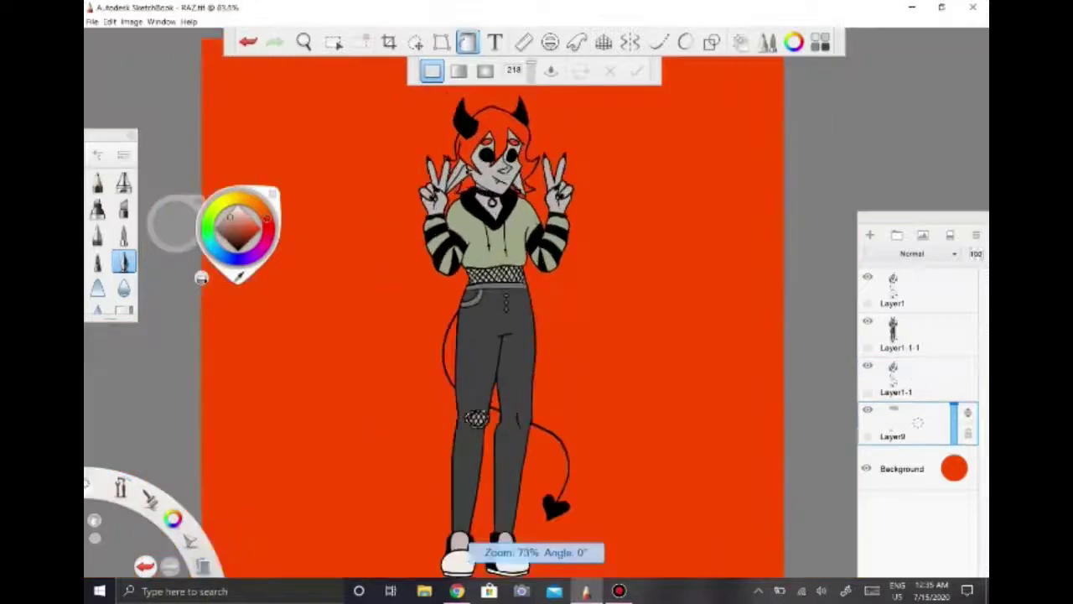
{"action": "scroll", "coordinate": [545, 239], "scroll_direction": "up", "scroll_amount": 5}
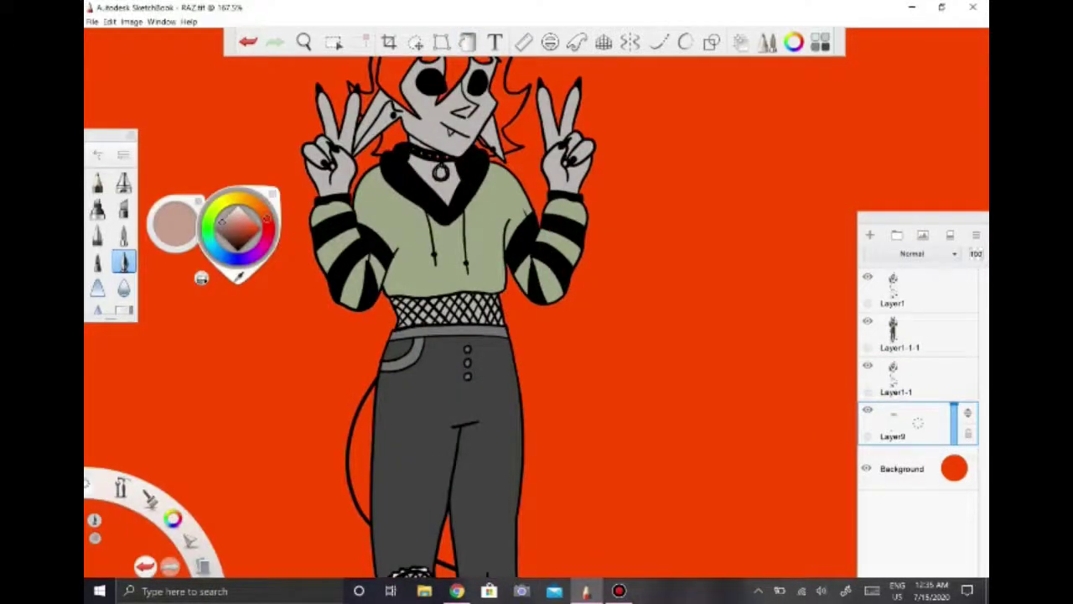
{"action": "scroll", "coordinate": [462, 88], "scroll_direction": "up", "scroll_amount": 6}
{"action": "left_click", "coordinate": [869, 235]}
{"action": "left_click_drag", "start_coordinate": [905, 424], "coordinate": [905, 331]}
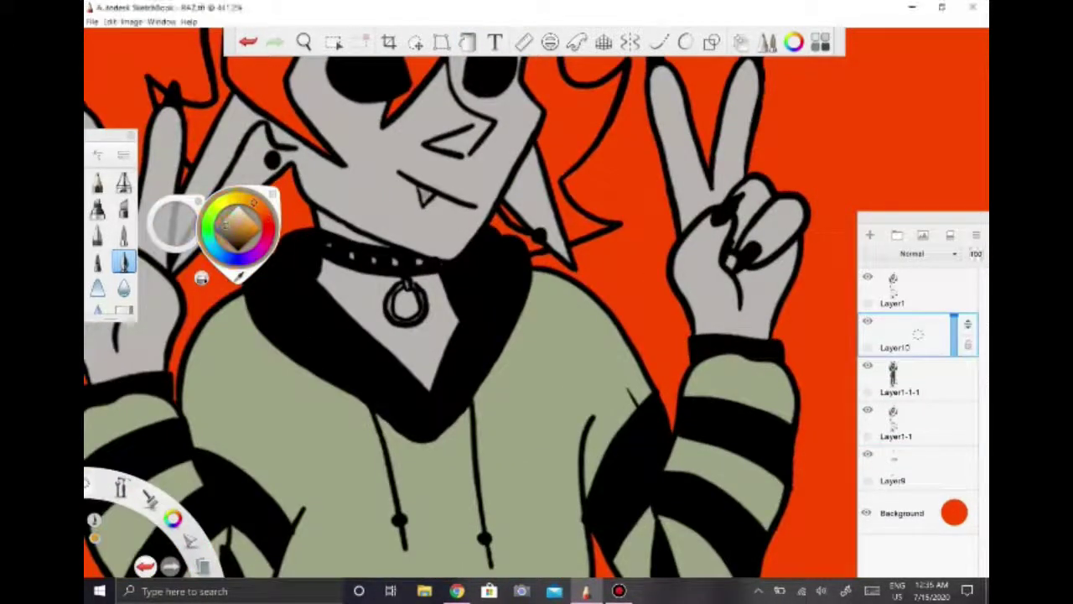
{"action": "scroll", "coordinate": [470, 302], "scroll_direction": "down", "scroll_amount": 6}
- Set the background colour back to white and make Layer1-1-1 the active layer
{"action": "left_click", "coordinate": [906, 378]}
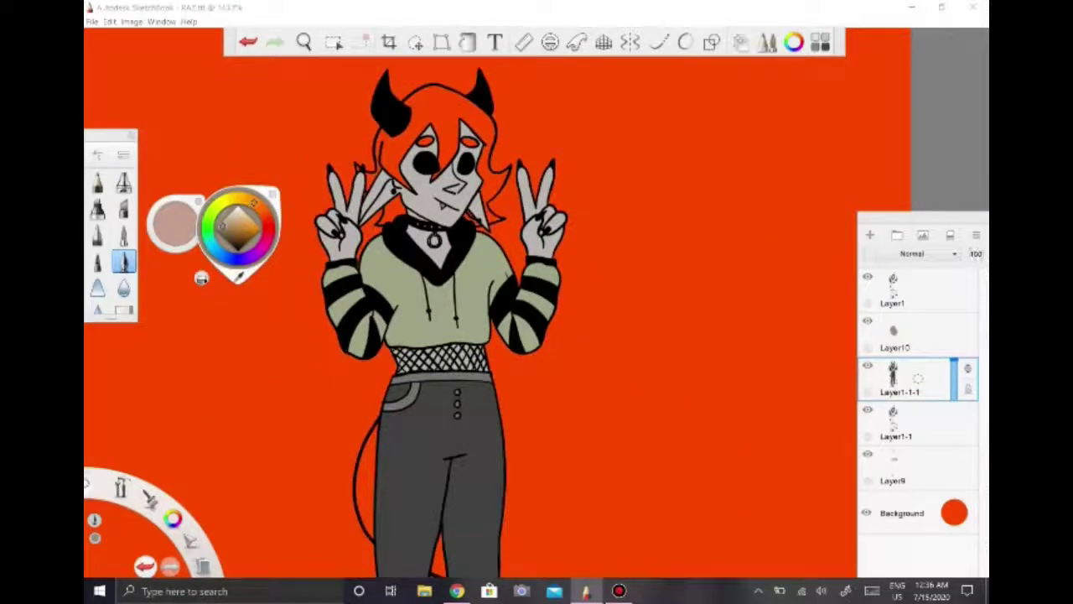
{"action": "left_click", "coordinate": [955, 513]}
{"action": "left_click", "coordinate": [942, 503]}
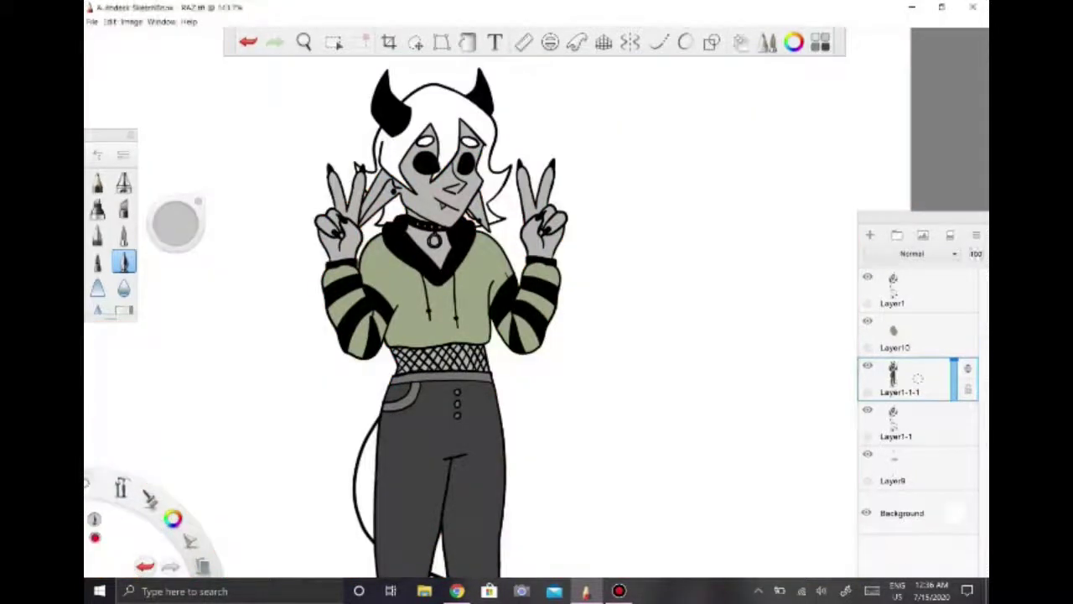
- Fill both eyebrows with dark red
{"action": "left_click", "coordinate": [172, 519]}
{"action": "key", "text": "f"}
{"action": "left_click", "coordinate": [427, 139]}
{"action": "left_click", "coordinate": [469, 143]}
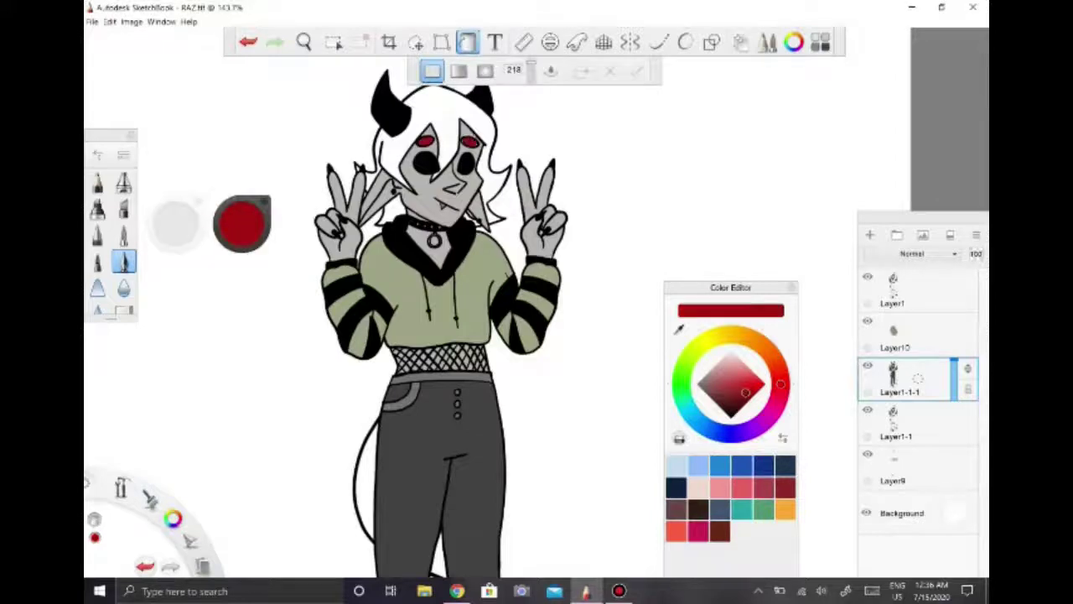
- Refill the hoodie and its light sleeve stripes with a slightly more saturated olive green
{"action": "left_click", "coordinate": [691, 353]}
{"action": "left_click", "coordinate": [436, 285]}
{"action": "key", "text": "ctrl+z"}
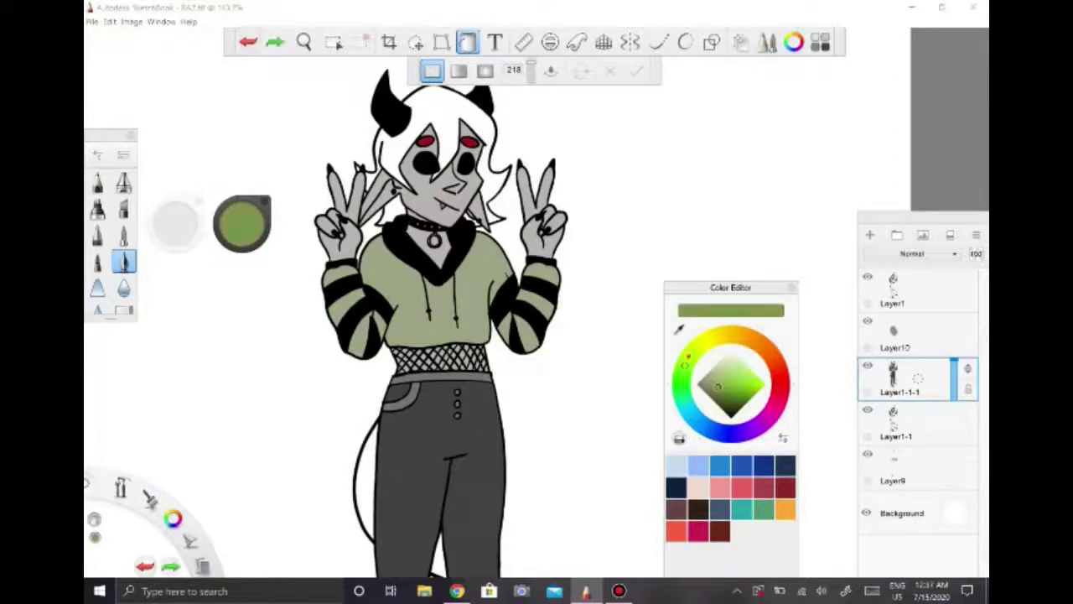
{"action": "left_click", "coordinate": [713, 382]}
{"action": "left_click", "coordinate": [428, 306]}
{"action": "left_click", "coordinate": [544, 273]}
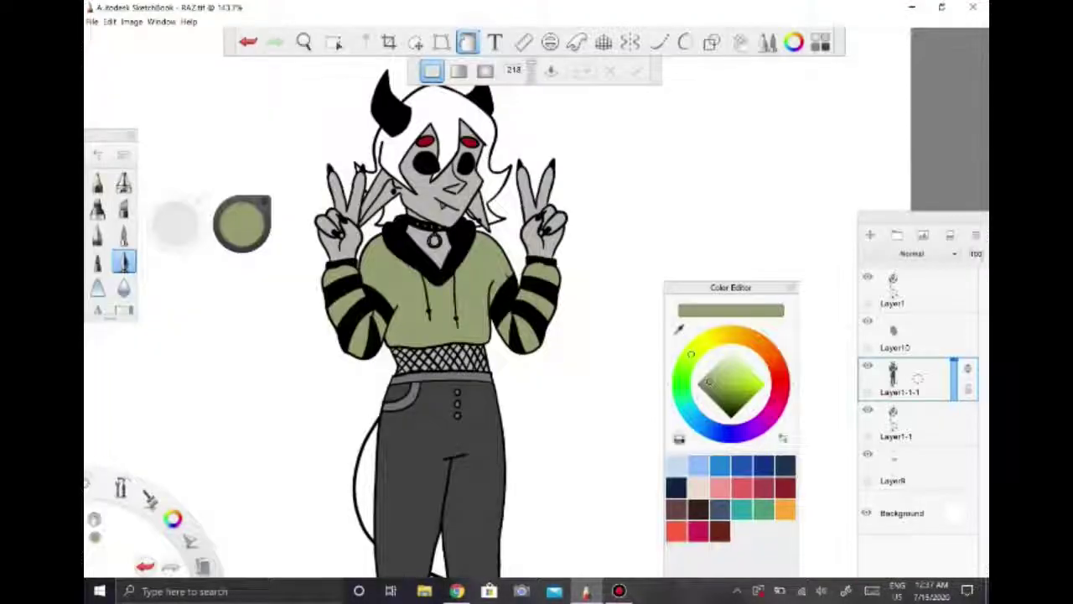
- Merge Layer10 with Layer1-1 above Layer1-1-1, and fill the hair on it with the red sampled from the eyebrow
{"action": "left_click_drag", "start_coordinate": [893, 331], "coordinate": [872, 353]}
{"action": "left_click", "coordinate": [679, 328]}
{"action": "left_click", "coordinate": [471, 142]}
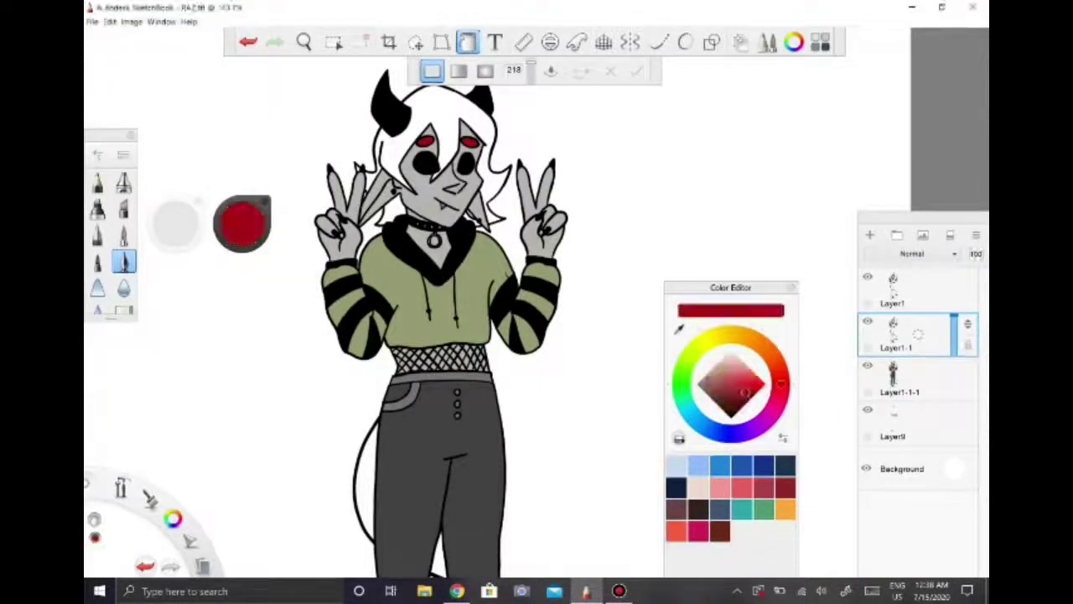
{"action": "left_click", "coordinate": [436, 105]}
{"action": "scroll", "coordinate": [452, 318], "scroll_direction": "up", "scroll_amount": 3}
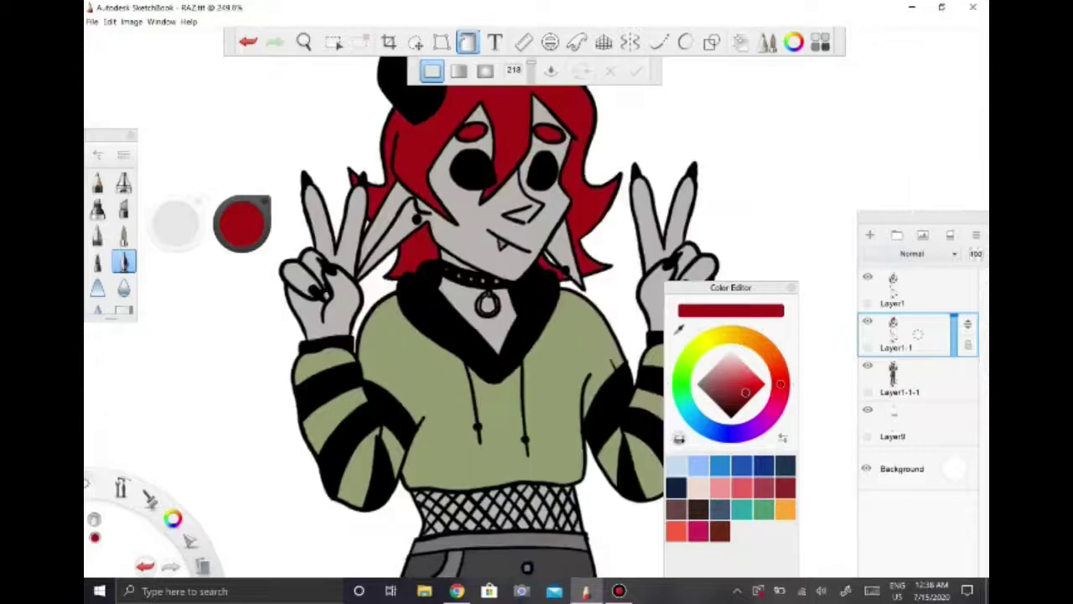
- Hide Layer1-1-1 and erase the eye outline crossing the hair strand on Layer1 with the transparent colour
{"action": "scroll", "coordinate": [453, 318], "scroll_direction": "down", "scroll_amount": 4}
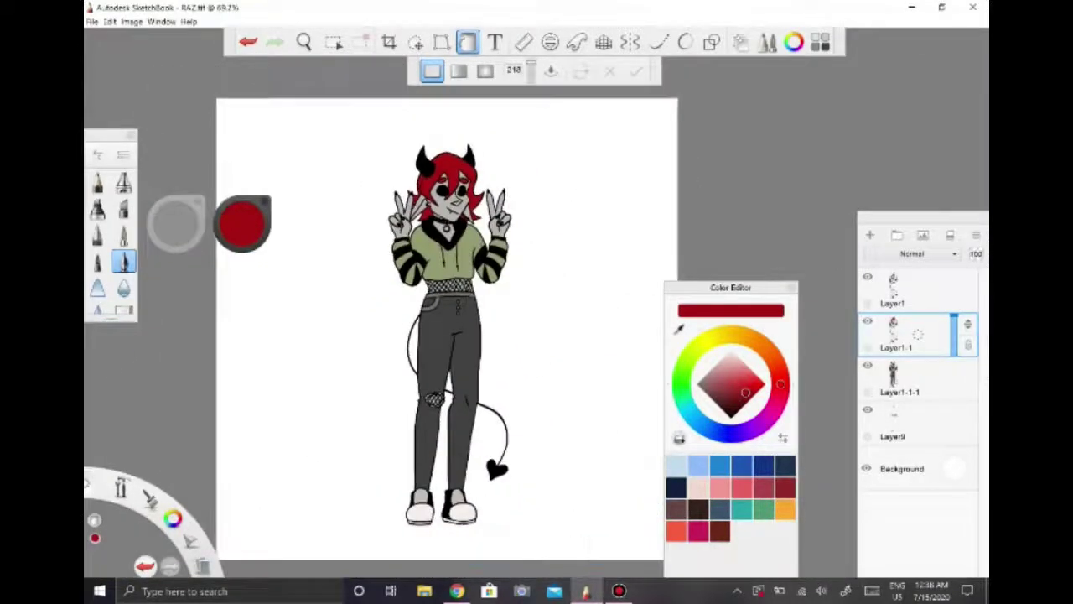
{"action": "scroll", "coordinate": [446, 179], "scroll_direction": "up", "scroll_amount": 10}
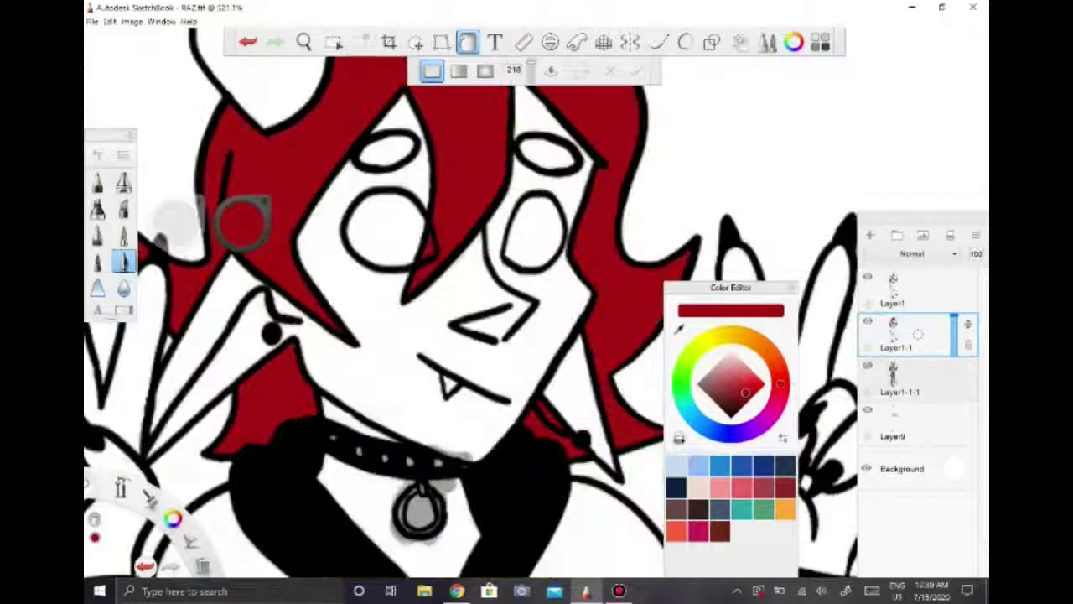
{"action": "left_click", "coordinate": [906, 289]}
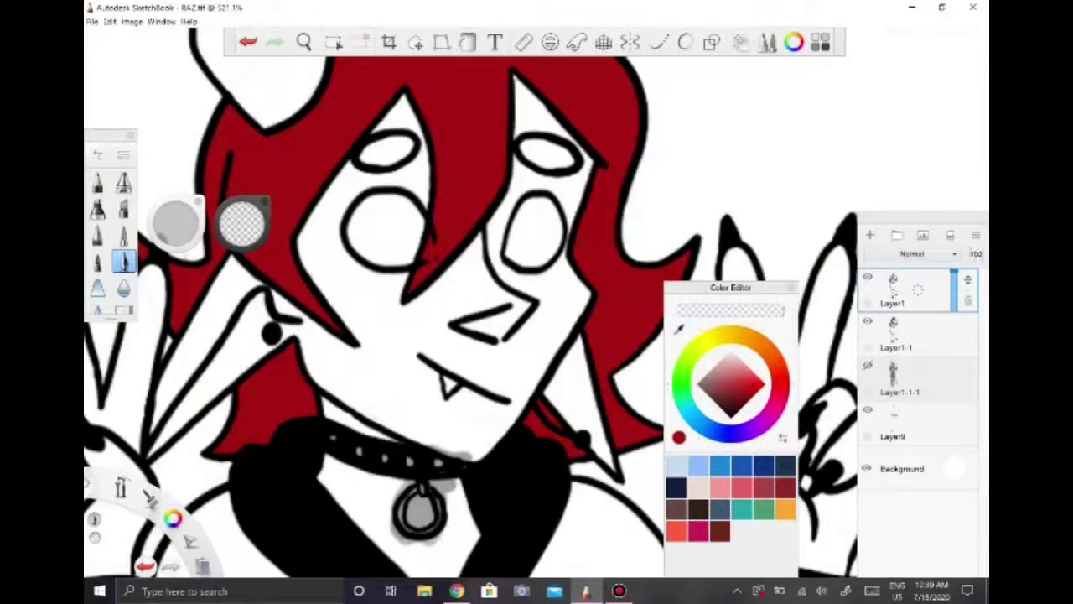
{"action": "key", "text": "ctrl+z"}
- Fill the hair dark red on a line art copy placed beneath Layer1-1, and merge the two hair layers
{"action": "scroll", "coordinate": [394, 302], "scroll_direction": "down", "scroll_amount": 8}
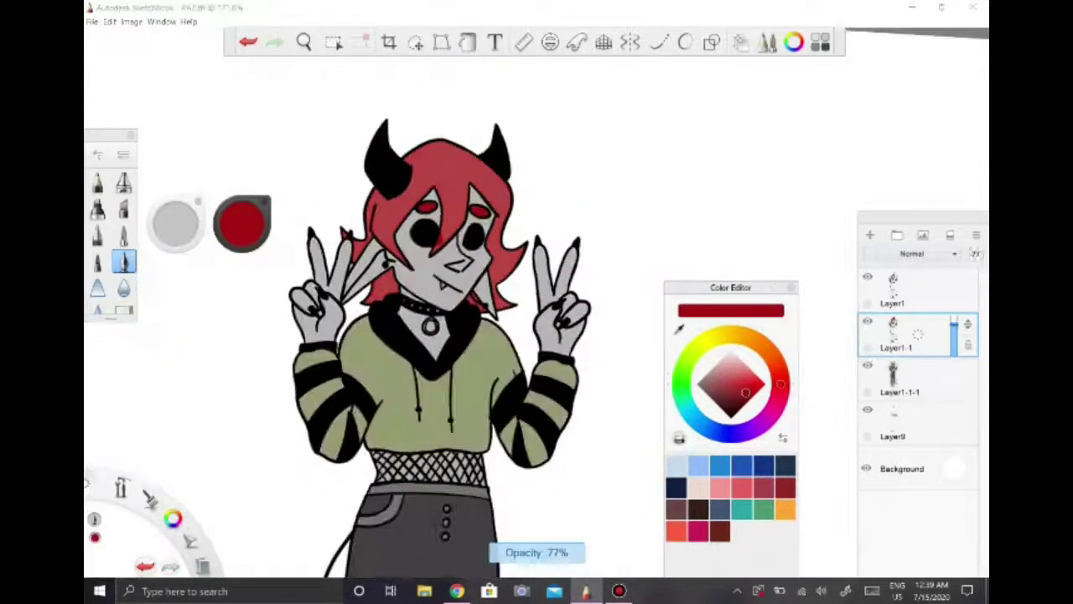
{"action": "key", "text": "ctrl+v"}
{"action": "scroll", "coordinate": [472, 264], "scroll_direction": "up", "scroll_amount": 5}
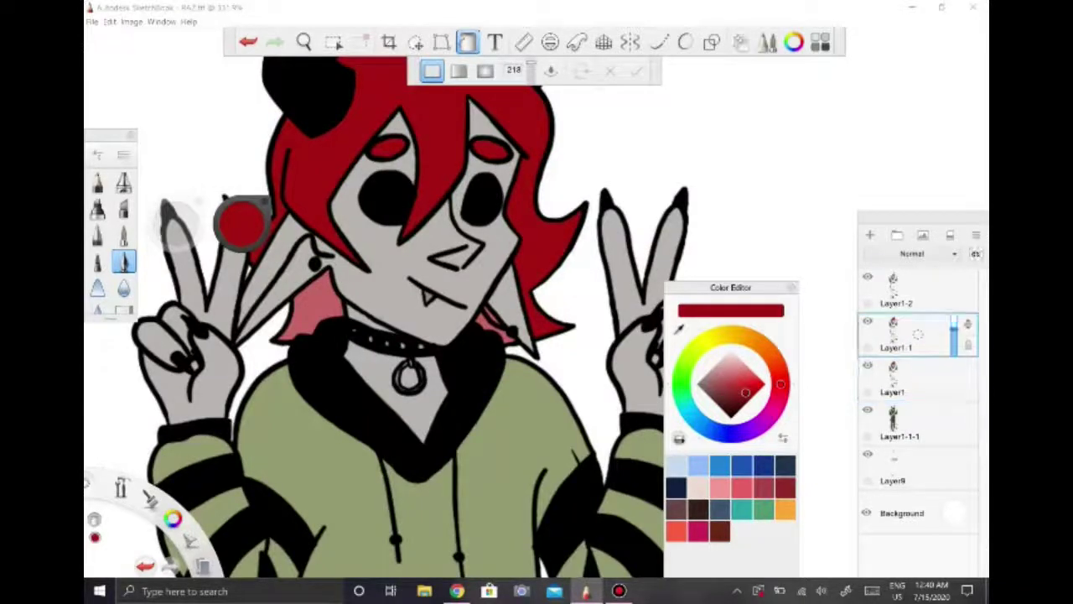
{"action": "key", "text": "ctrl+e"}
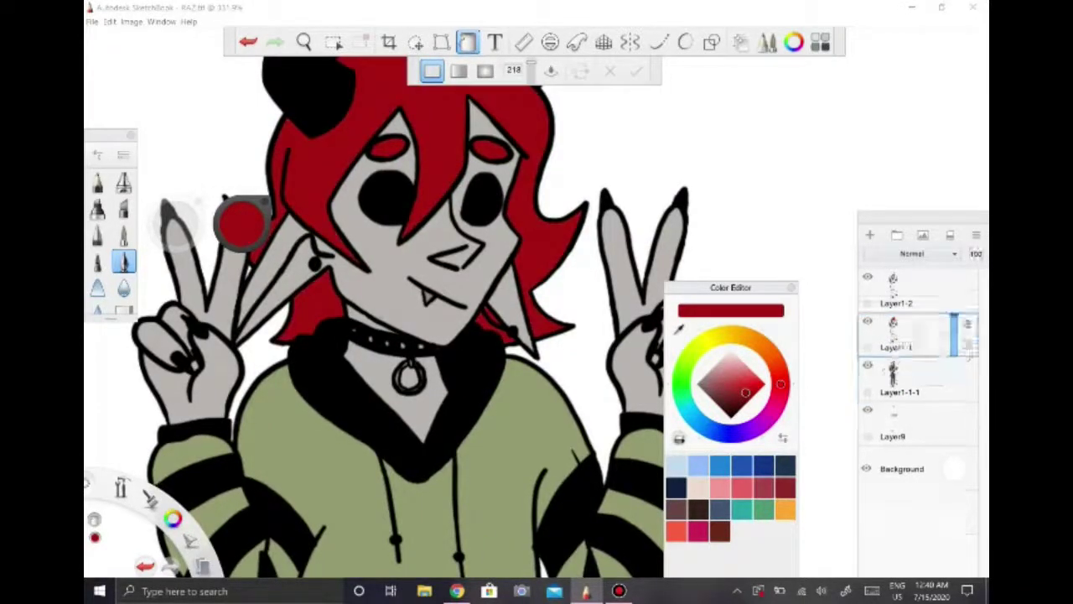
{"action": "key", "text": "ctrl+z"}
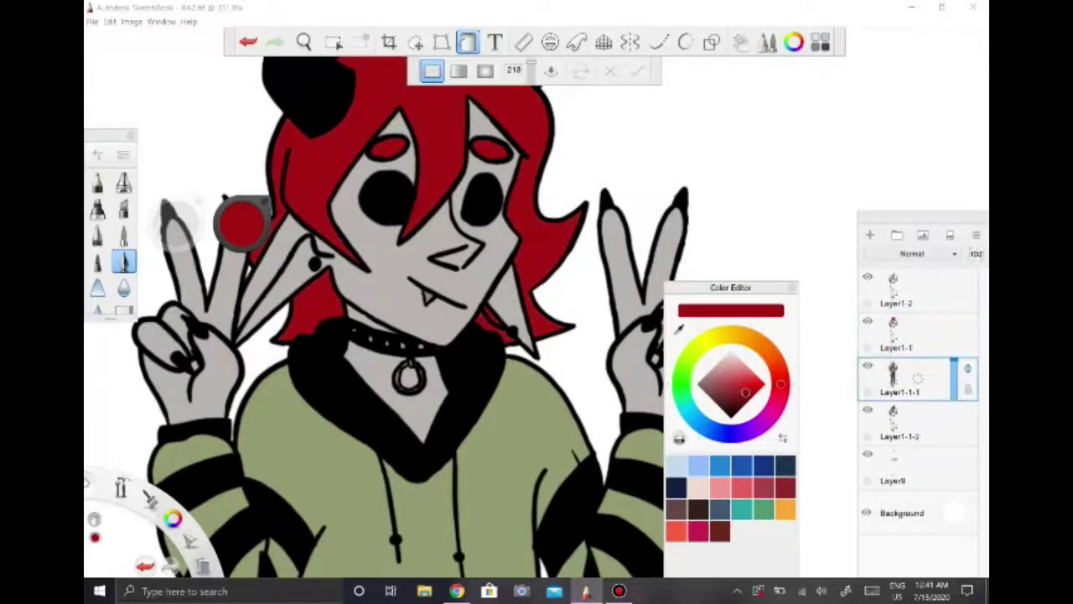
- Merge all the flat colour layers beneath Layer1-2 down into Layer9
{"action": "key", "text": "ctrl+z"}
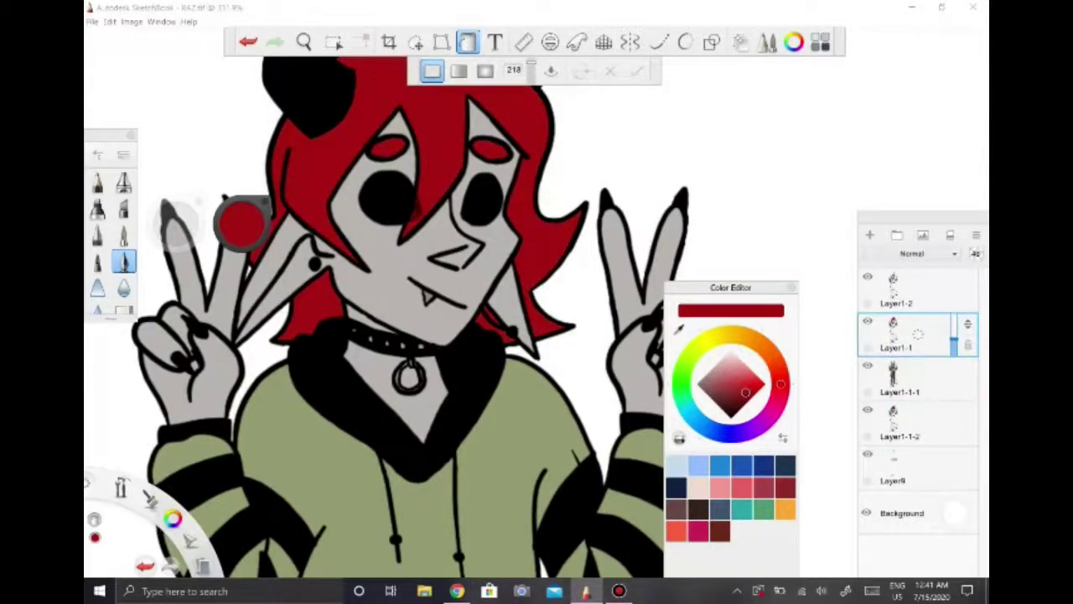
{"action": "scroll", "coordinate": [470, 336], "scroll_direction": "down", "scroll_amount": 5}
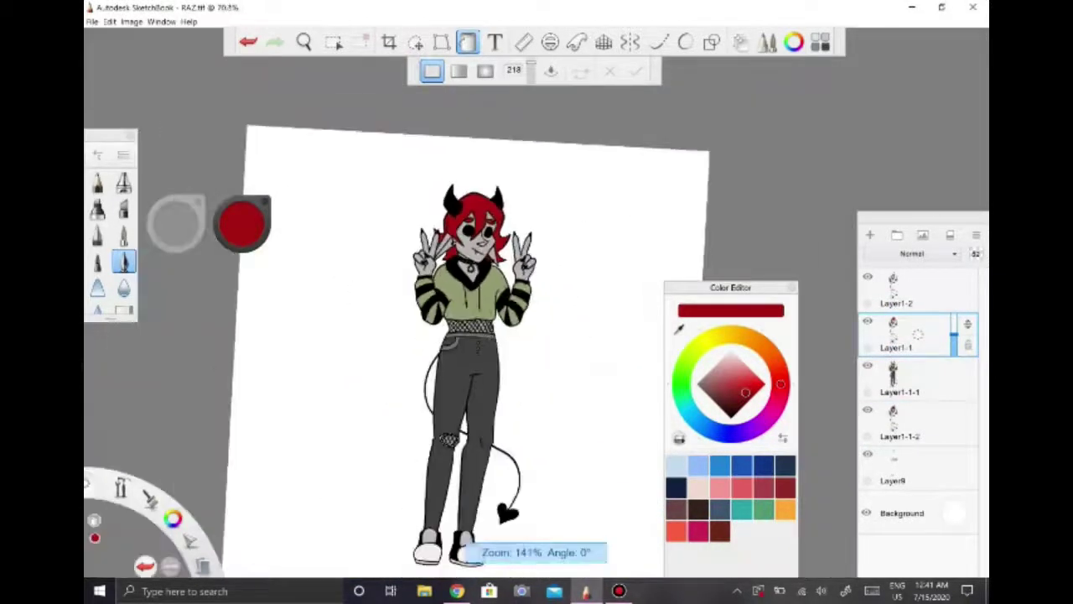
{"action": "scroll", "coordinate": [469, 336], "scroll_direction": "down", "scroll_amount": 1}
{"action": "left_click", "coordinate": [918, 334]}
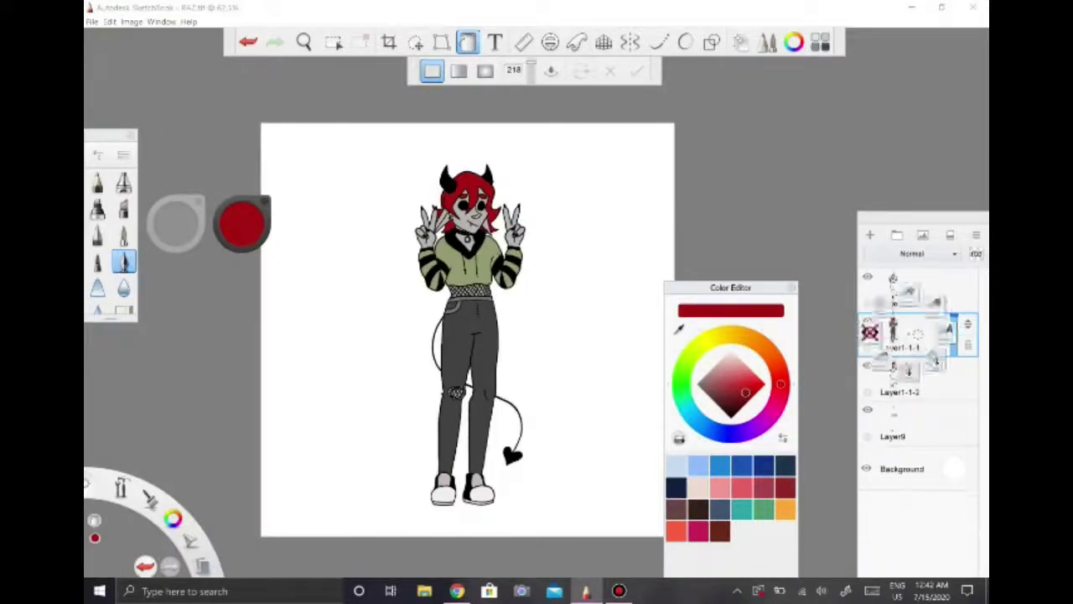
{"action": "left_click", "coordinate": [956, 380]}
{"action": "left_click", "coordinate": [919, 335]}
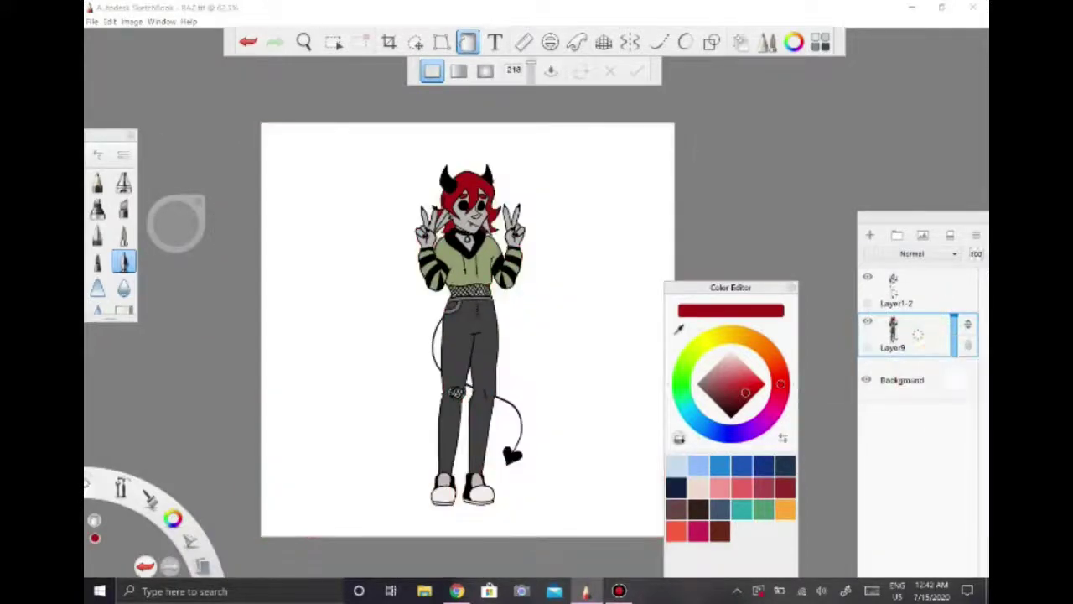
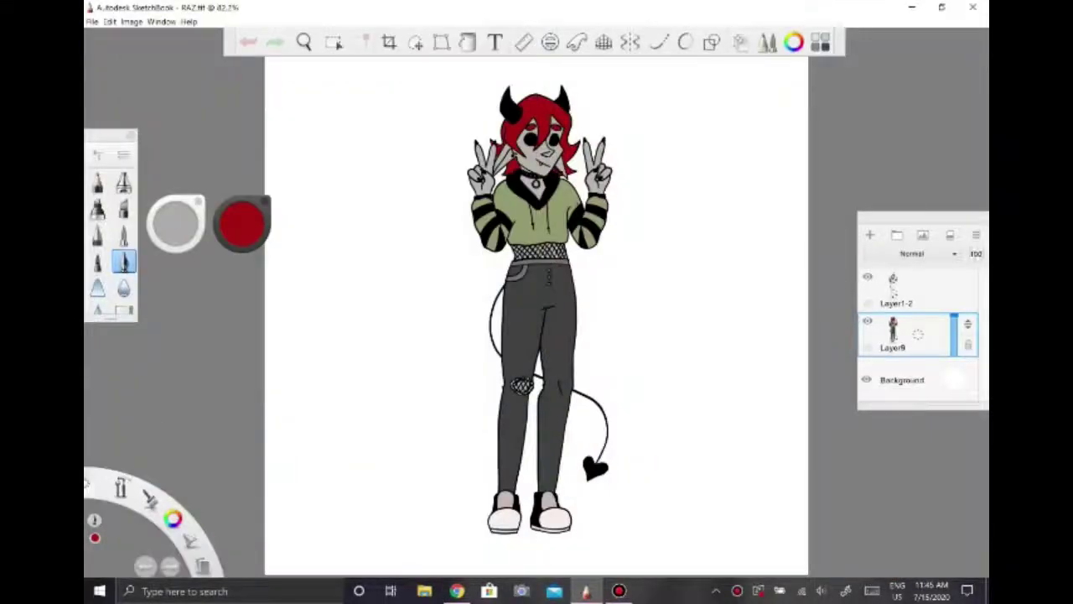
- Add a new layer above Layer9 and paint the underside of the nose with a dark blue-violet shadow colour
{"action": "left_click", "coordinate": [869, 236]}
{"action": "left_click", "coordinate": [242, 222]}
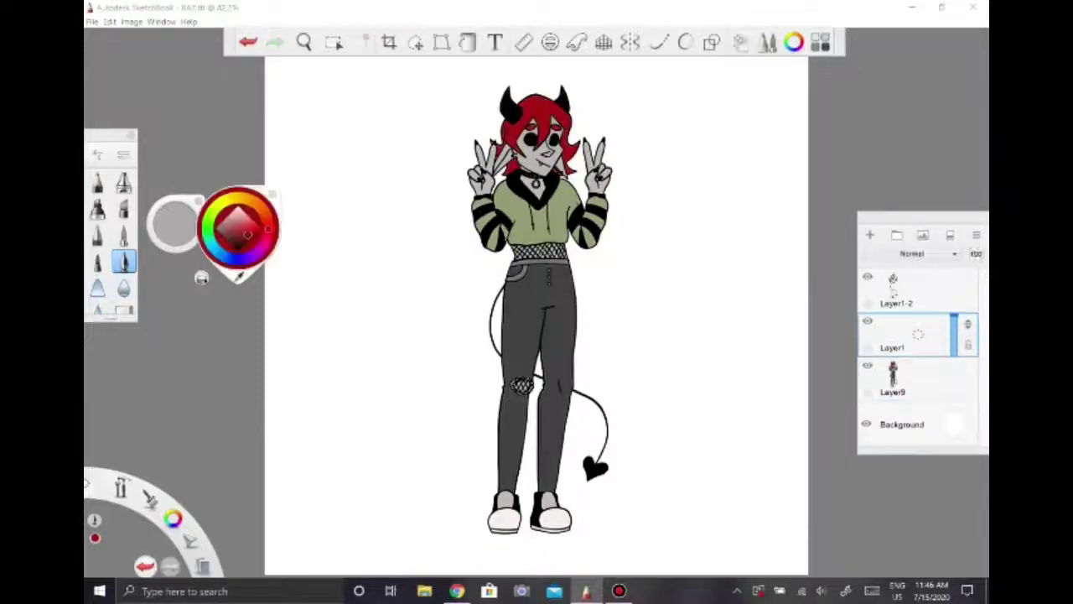
{"action": "left_click", "coordinate": [729, 391]}
{"action": "left_click", "coordinate": [240, 223]}
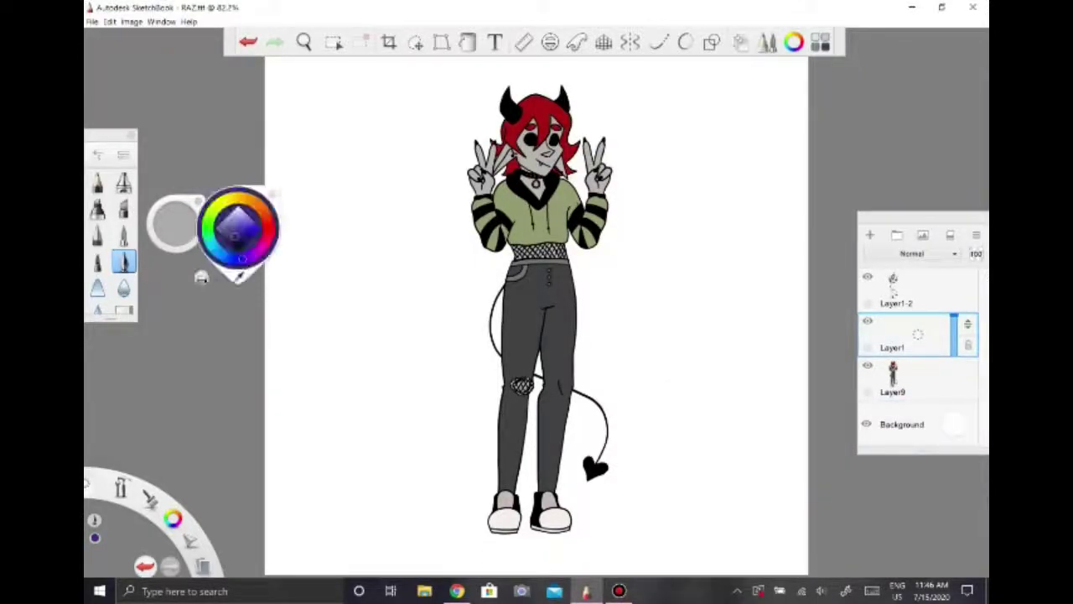
{"action": "scroll", "coordinate": [545, 155], "scroll_direction": "up", "scroll_amount": 8}
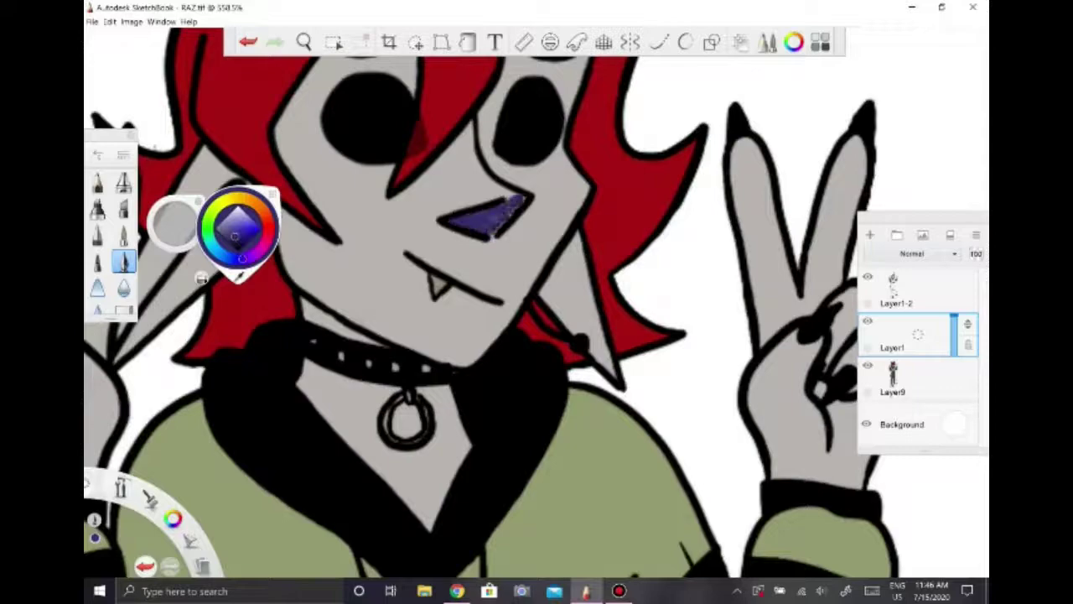
- Paint a blue-violet shadow over the hoodie's lower left corner along the hem and on the fishnet waist beneath it
{"action": "scroll", "coordinate": [536, 302], "scroll_direction": "down", "scroll_amount": 8}
{"action": "scroll", "coordinate": [453, 336], "scroll_direction": "up", "scroll_amount": 6}
{"action": "left_click_drag", "start_coordinate": [352, 369], "coordinate": [508, 463]}
{"action": "key", "text": "ctrl+z"}
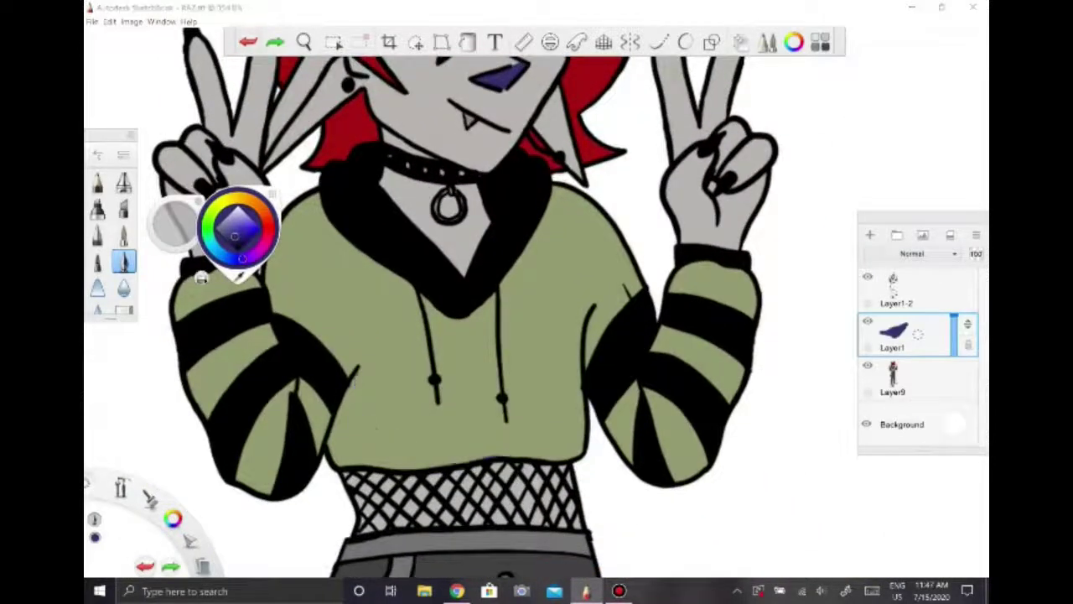
{"action": "left_click", "coordinate": [124, 263]}
{"action": "key", "text": "Escape"}
{"action": "left_click_drag", "start_coordinate": [357, 381], "coordinate": [504, 461]}
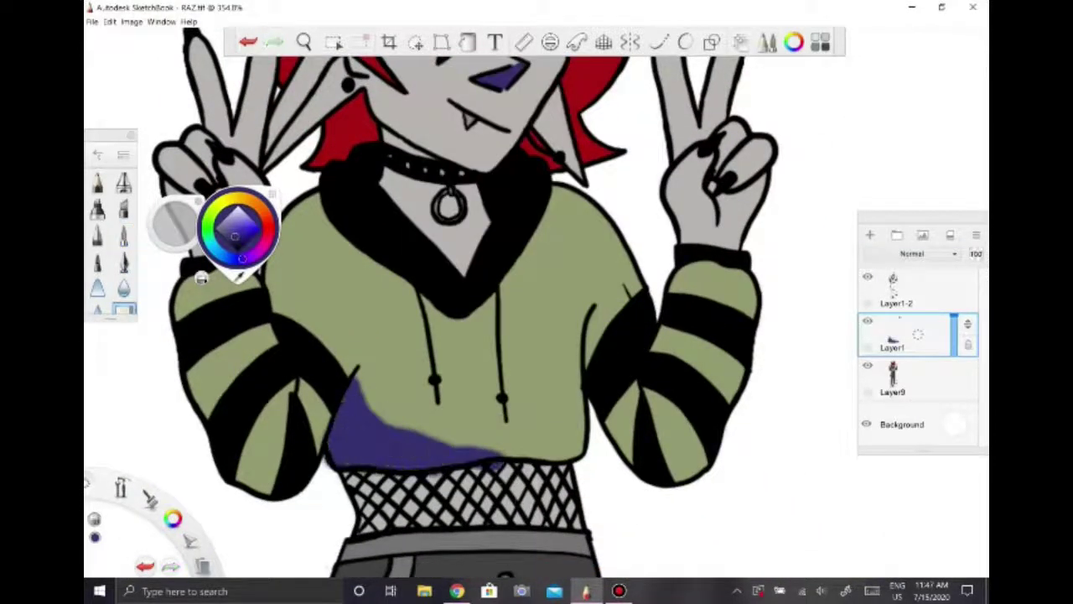
{"action": "left_click", "coordinate": [123, 234]}
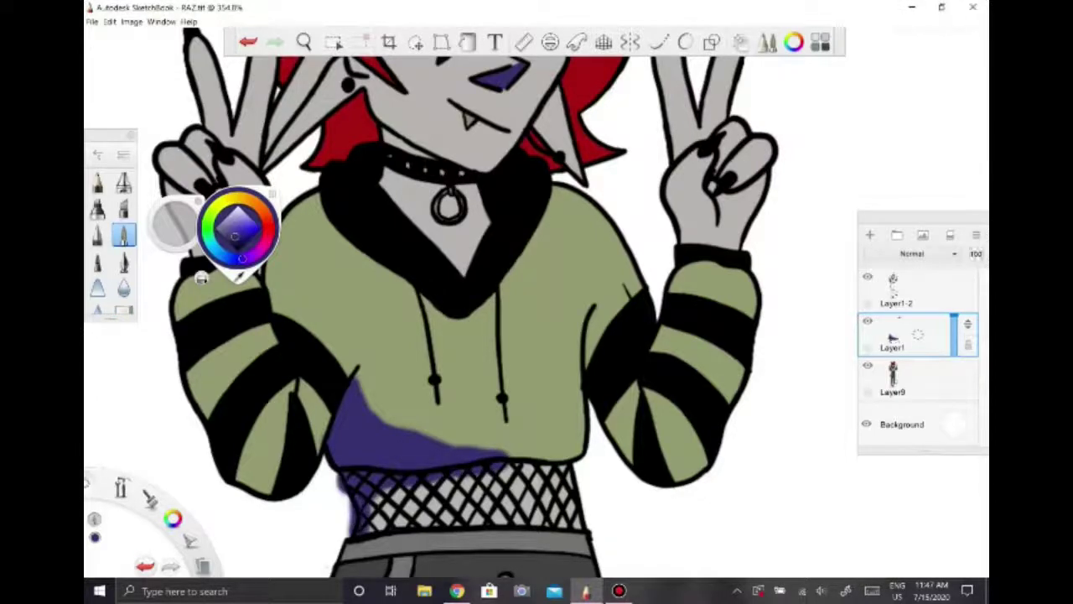
- Shade the neck below the chin and the chest along the hood's left edge in blue-violet
{"action": "scroll", "coordinate": [469, 318], "scroll_direction": "down", "scroll_amount": 3}
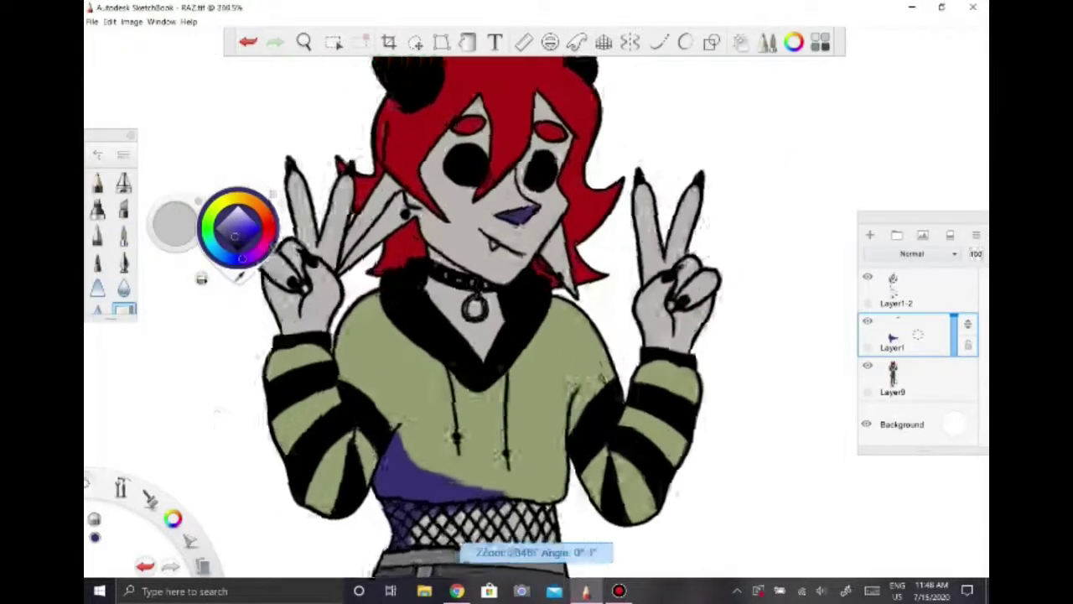
{"action": "scroll", "coordinate": [470, 319], "scroll_direction": "up", "scroll_amount": 4}
{"action": "left_click", "coordinate": [124, 234]}
{"action": "scroll", "coordinate": [470, 318], "scroll_direction": "down", "scroll_amount": 1}
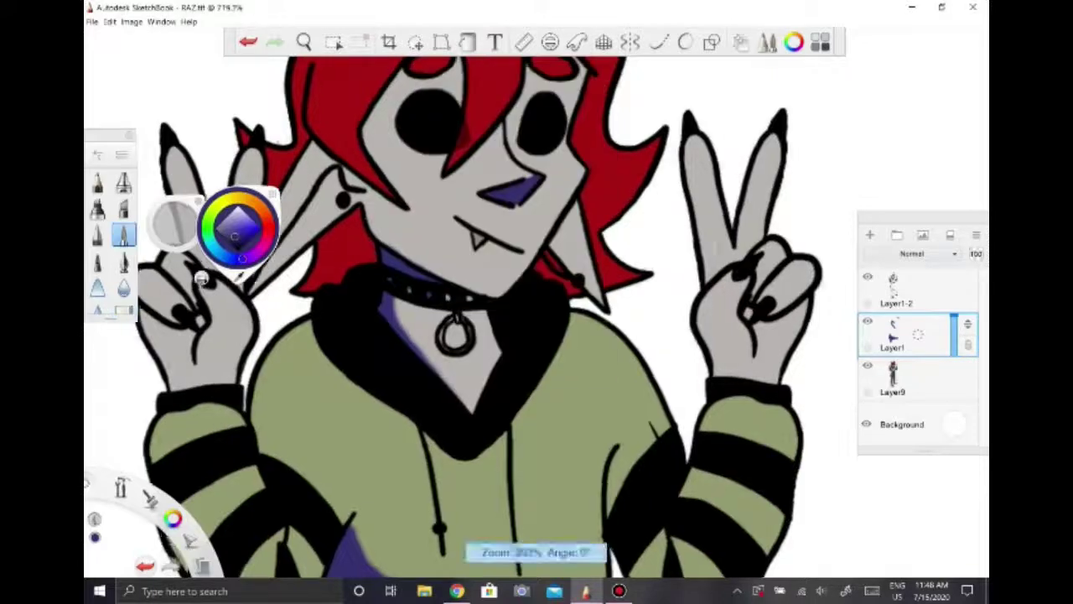
{"action": "scroll", "coordinate": [470, 319], "scroll_direction": "up", "scroll_amount": 4}
{"action": "left_click_drag", "start_coordinate": [344, 289], "coordinate": [503, 314]}
{"action": "key", "text": "ctrl+z"}
{"action": "scroll", "coordinate": [201, 278], "scroll_direction": "down", "scroll_amount": 2}
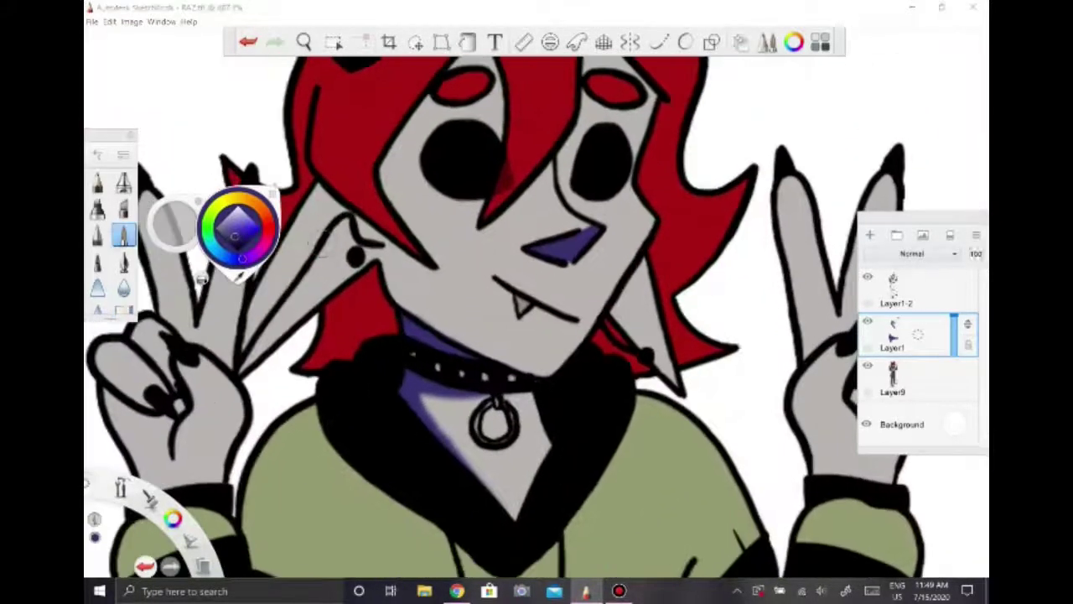
- Shade the inside of the left ear and the hair behind it in blue-violet, cleaning the edges
{"action": "left_click_drag", "start_coordinate": [247, 371], "coordinate": [373, 225]}
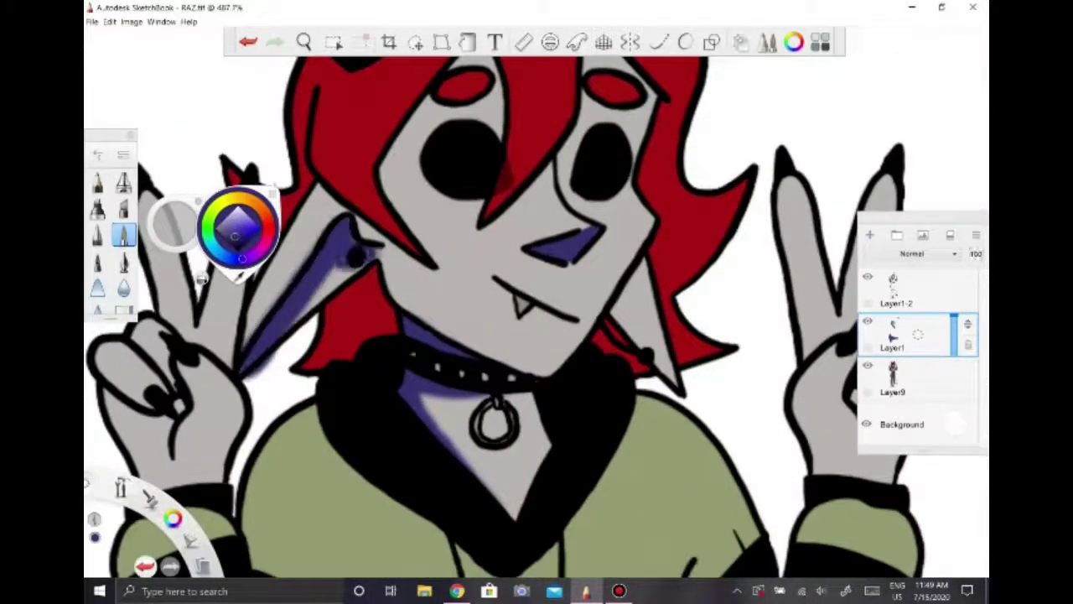
{"action": "left_click_drag", "start_coordinate": [360, 266], "coordinate": [302, 382]}
{"action": "left_click", "coordinate": [905, 377]}
{"action": "left_click", "coordinate": [906, 335]}
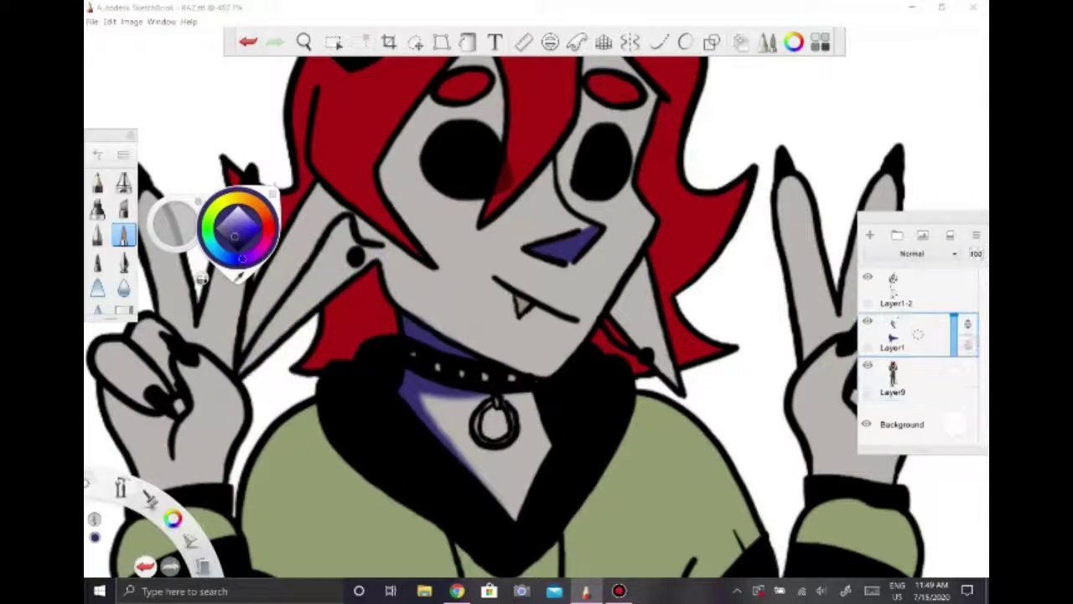
{"action": "left_click_drag", "start_coordinate": [369, 219], "coordinate": [243, 373]}
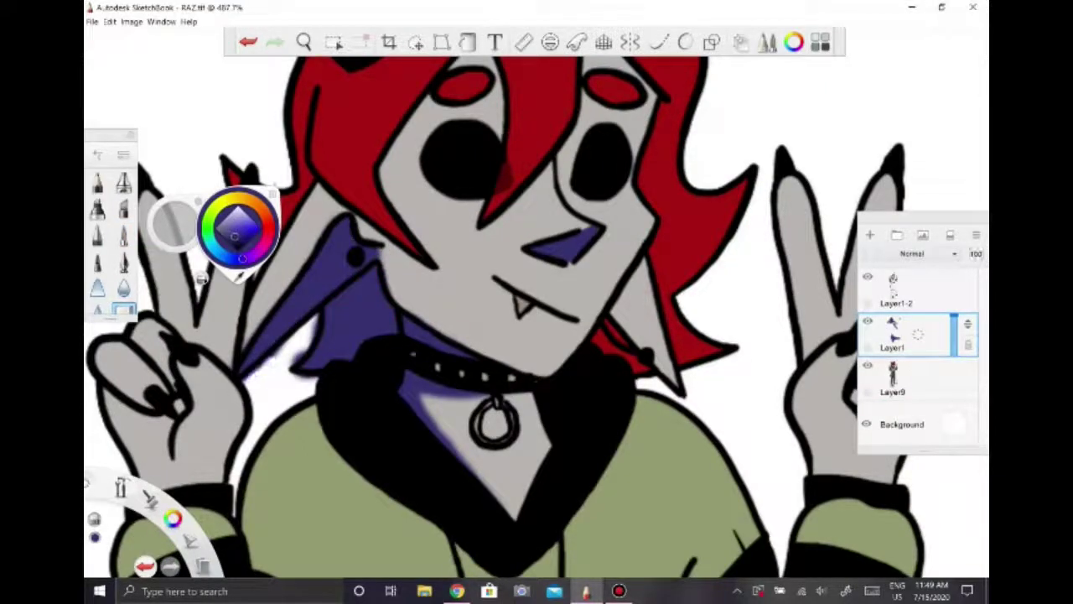
- Paint the right ear with the same blue-violet shadow
{"action": "scroll", "coordinate": [536, 319], "scroll_direction": "down", "scroll_amount": 3}
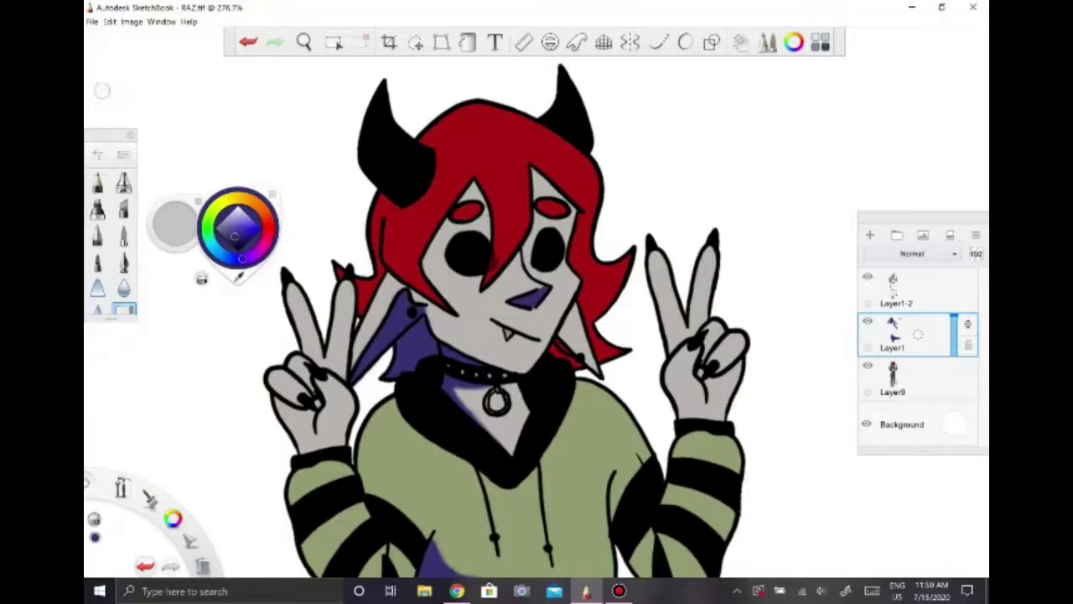
{"action": "scroll", "coordinate": [536, 319], "scroll_direction": "up", "scroll_amount": 4}
{"action": "scroll", "coordinate": [537, 319], "scroll_direction": "down", "scroll_amount": 3}
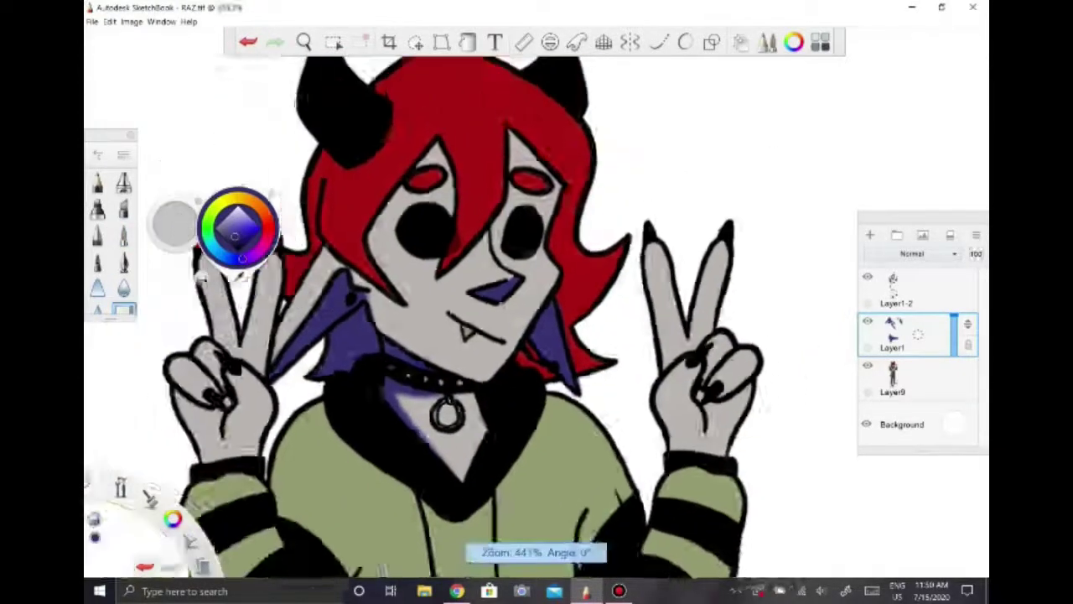
{"action": "scroll", "coordinate": [537, 318], "scroll_direction": "up", "scroll_amount": 3}
- Shade the edge of the central fringe strand, the hair's left side and its lower right lock in blue-violet
{"action": "left_click_drag", "start_coordinate": [436, 239], "coordinate": [415, 336]}
{"action": "scroll", "coordinate": [537, 319], "scroll_direction": "up", "scroll_amount": 1}
{"action": "left_click_drag", "start_coordinate": [276, 293], "coordinate": [285, 360]}
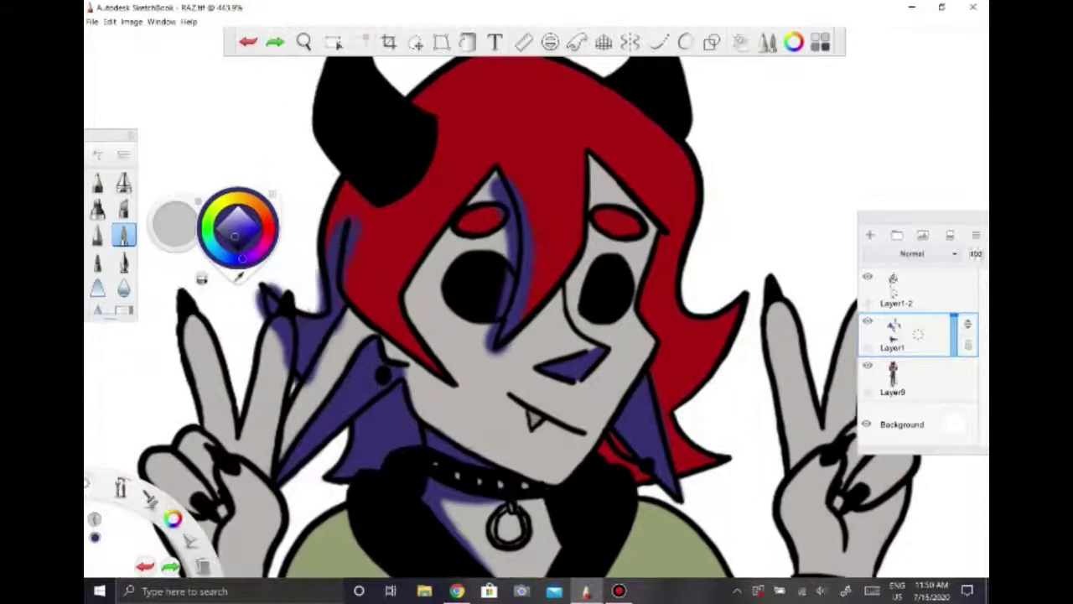
{"action": "key", "text": "ctrl+z"}
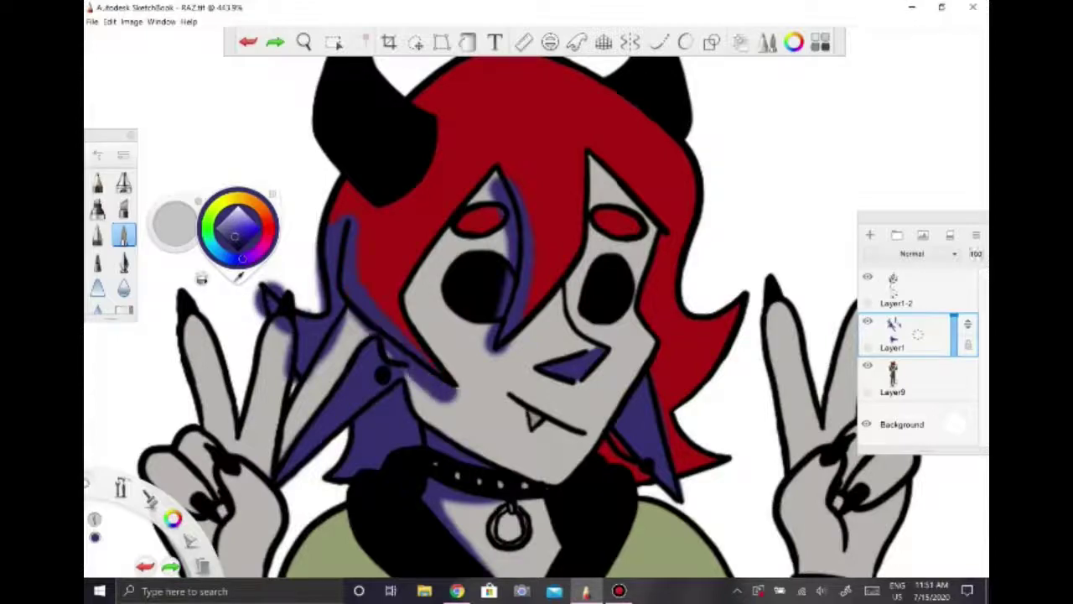
{"action": "key", "text": "ctrl+z"}
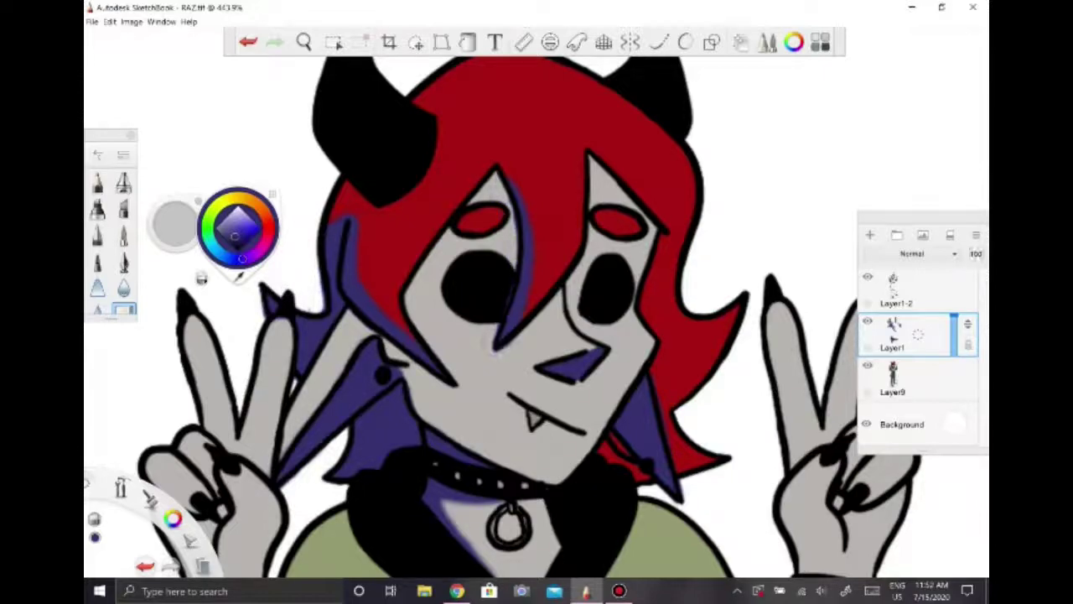
{"action": "scroll", "coordinate": [201, 278], "scroll_direction": "up", "scroll_amount": 2}
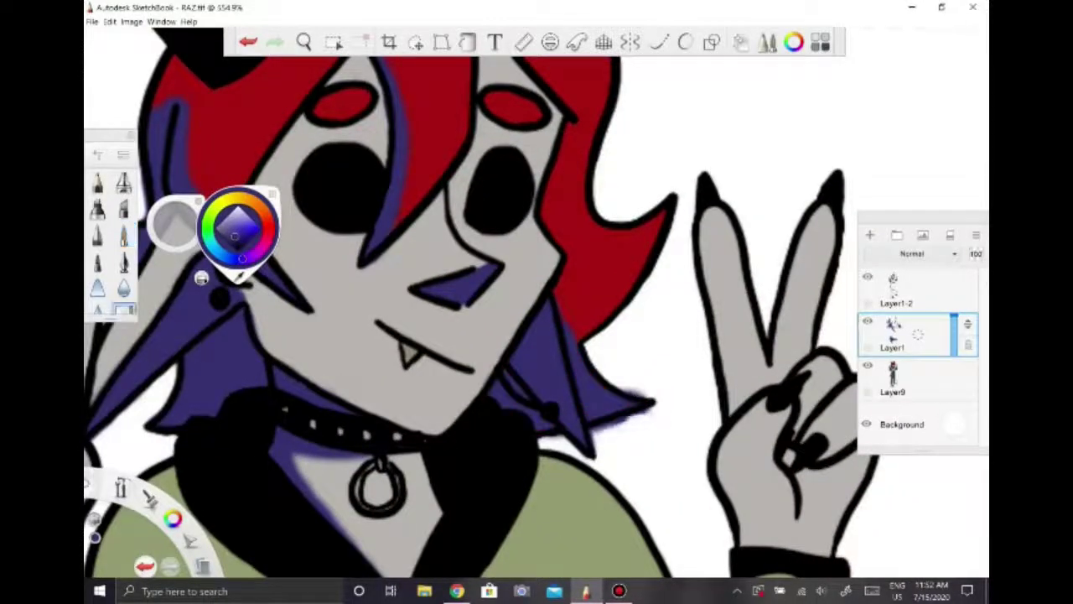
- Try the shadow layer in Multiply mode with reduced opacity, and revert it to Normal
{"action": "scroll", "coordinate": [201, 279], "scroll_direction": "down", "scroll_amount": 6}
{"action": "left_click", "coordinate": [893, 325]}
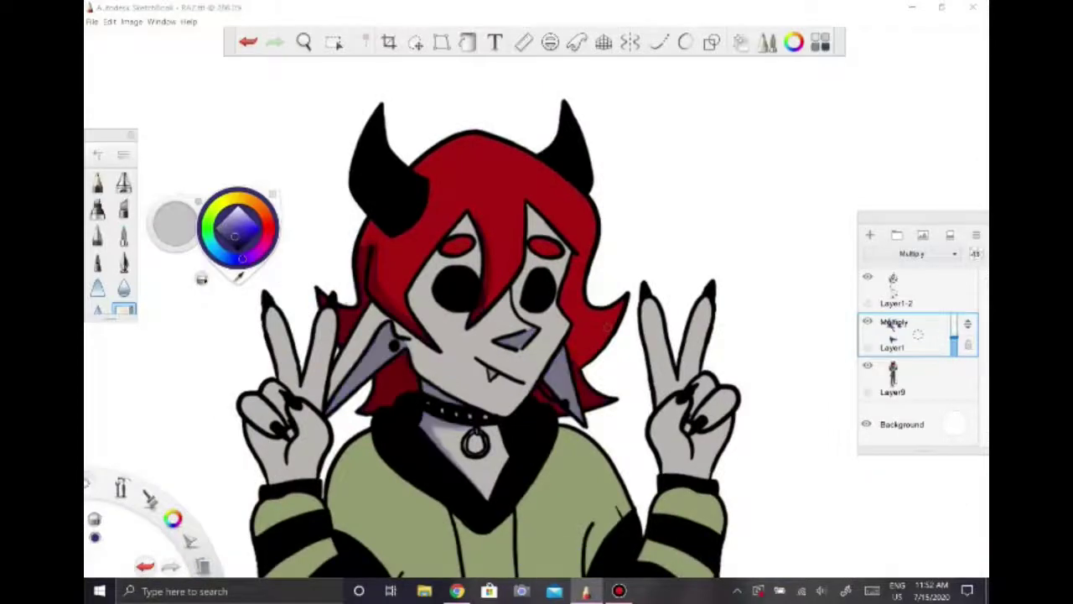
{"action": "key", "text": "ctrl+z"}
- Shade the outer edge of the hoodie's left shoulder down to the sleeve in blue-violet
{"action": "scroll", "coordinate": [201, 278], "scroll_direction": "up", "scroll_amount": 2}
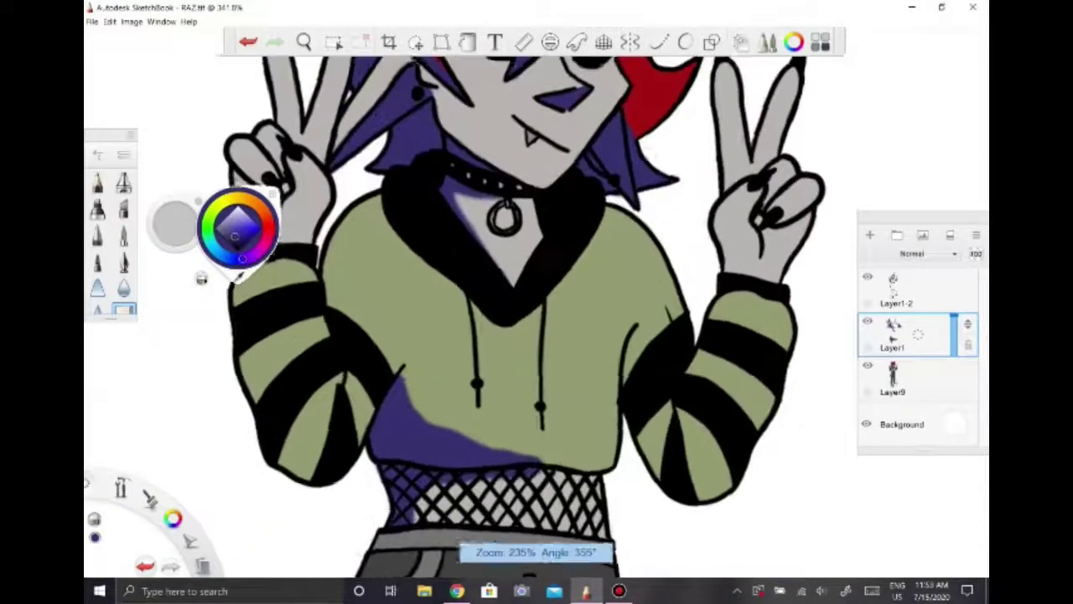
{"action": "scroll", "coordinate": [201, 279], "scroll_direction": "up", "scroll_amount": 3}
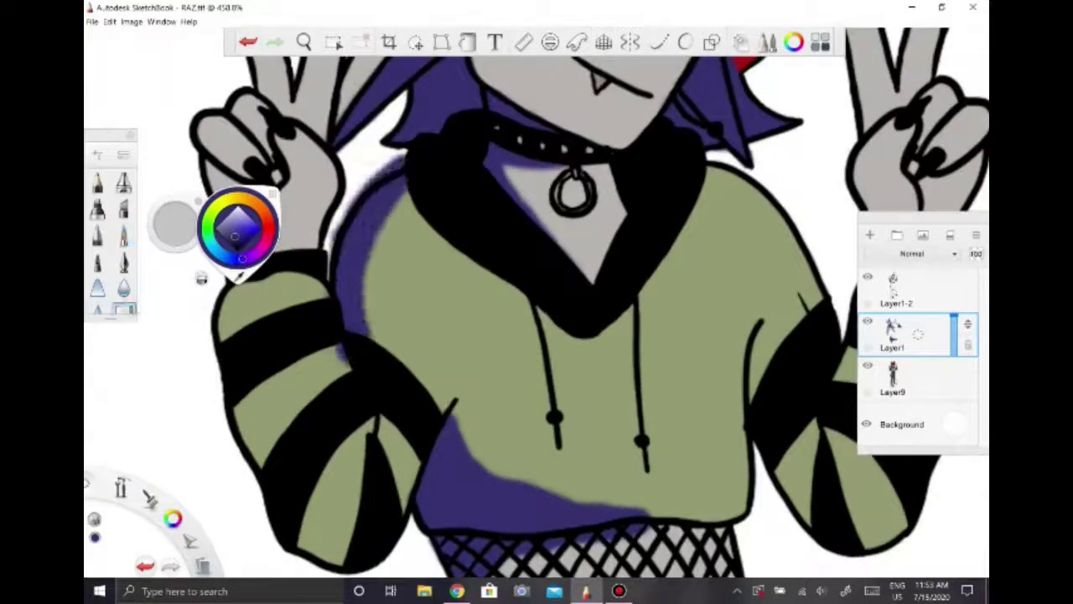
{"action": "scroll", "coordinate": [202, 278], "scroll_direction": "down", "scroll_amount": 6}
- Shade the outer side of the left hand's palm and its raised outer finger in blue-violet
{"action": "scroll", "coordinate": [202, 278], "scroll_direction": "up", "scroll_amount": 7}
{"action": "left_click_drag", "start_coordinate": [361, 252], "coordinate": [306, 343]}
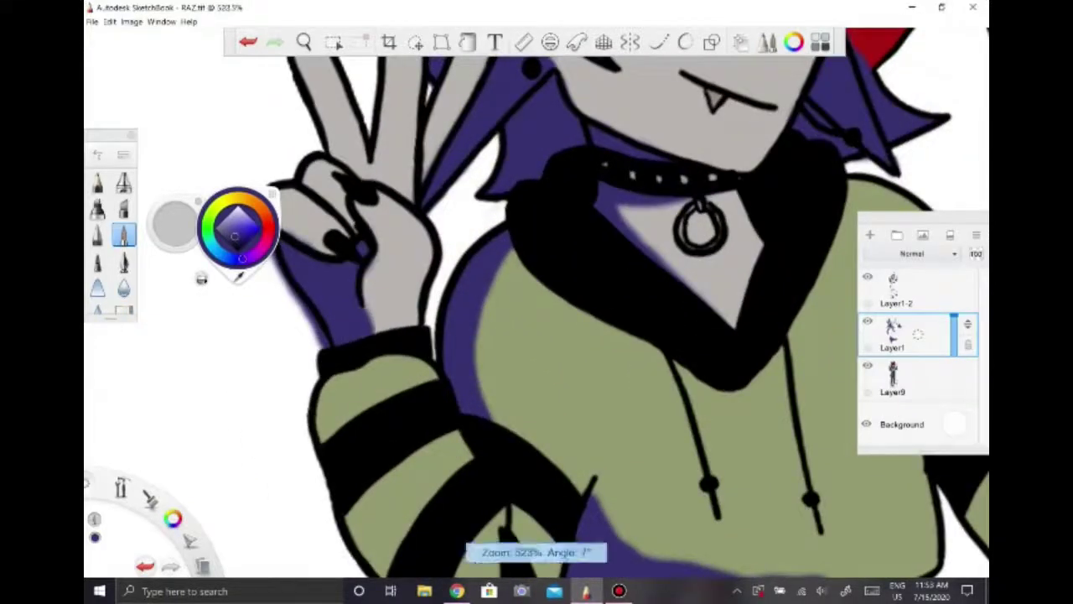
{"action": "left_click_drag", "start_coordinate": [310, 247], "coordinate": [369, 311]}
{"action": "key", "text": "ctrl+z"}
{"action": "left_click_drag", "start_coordinate": [394, 218], "coordinate": [336, 75]}
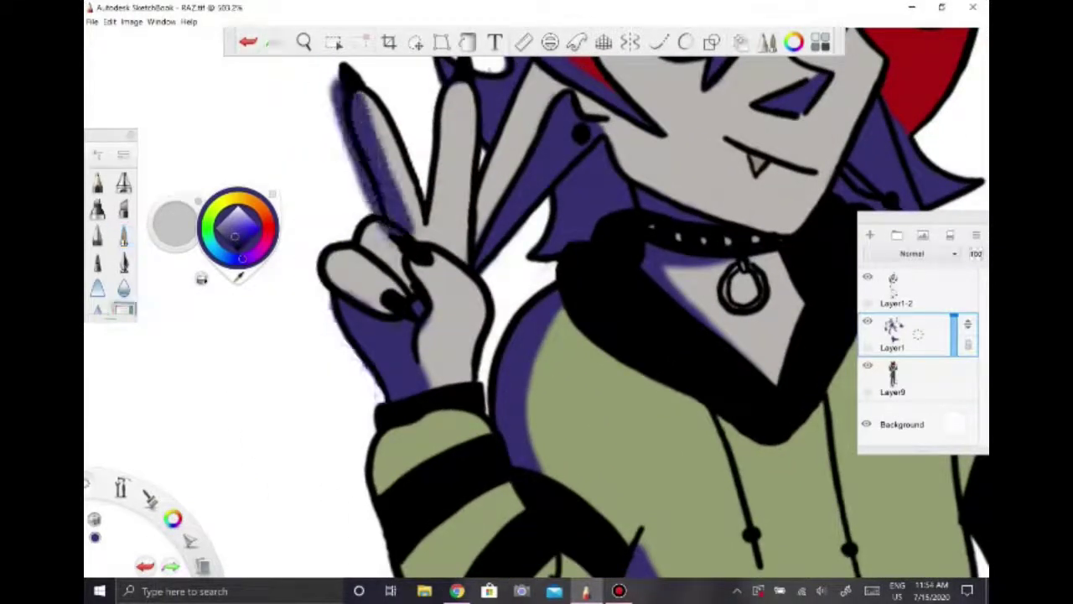
- Shade the outer edges of the raised and curled fingers on the drawing's left hand in dark purple on Layer1
{"action": "scroll", "coordinate": [201, 279], "scroll_direction": "down", "scroll_amount": 8}
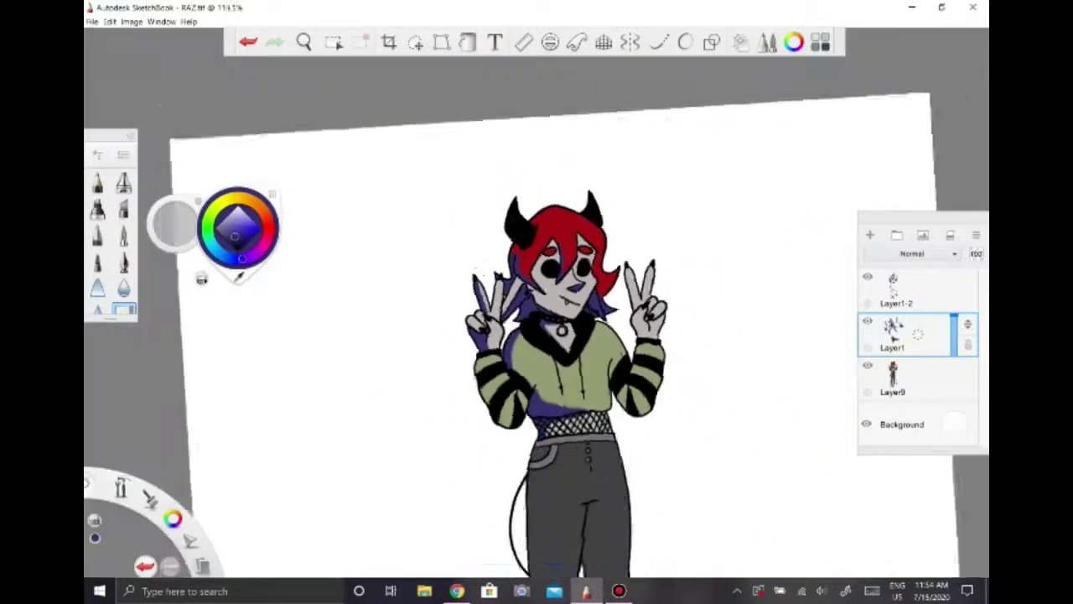
{"action": "scroll", "coordinate": [201, 278], "scroll_direction": "up", "scroll_amount": 8}
{"action": "left_click_drag", "start_coordinate": [369, 252], "coordinate": [327, 310]}
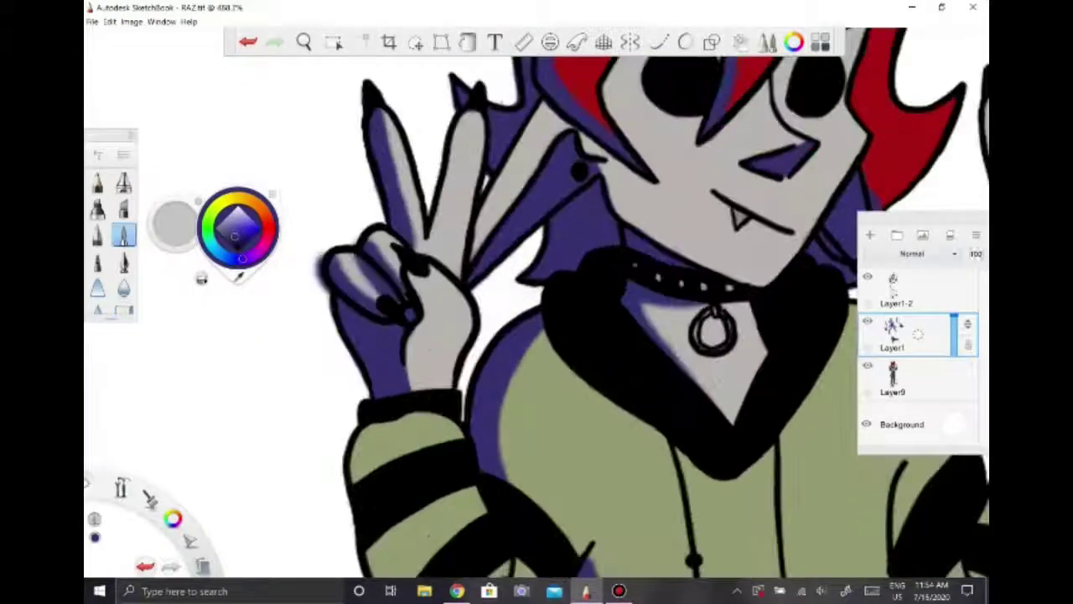
- Paint dark purple shadow under the jawline from the ear to the chin, undoing the misplaced stroke
{"action": "scroll", "coordinate": [201, 278], "scroll_direction": "down", "scroll_amount": 6}
{"action": "scroll", "coordinate": [201, 279], "scroll_direction": "up", "scroll_amount": 5}
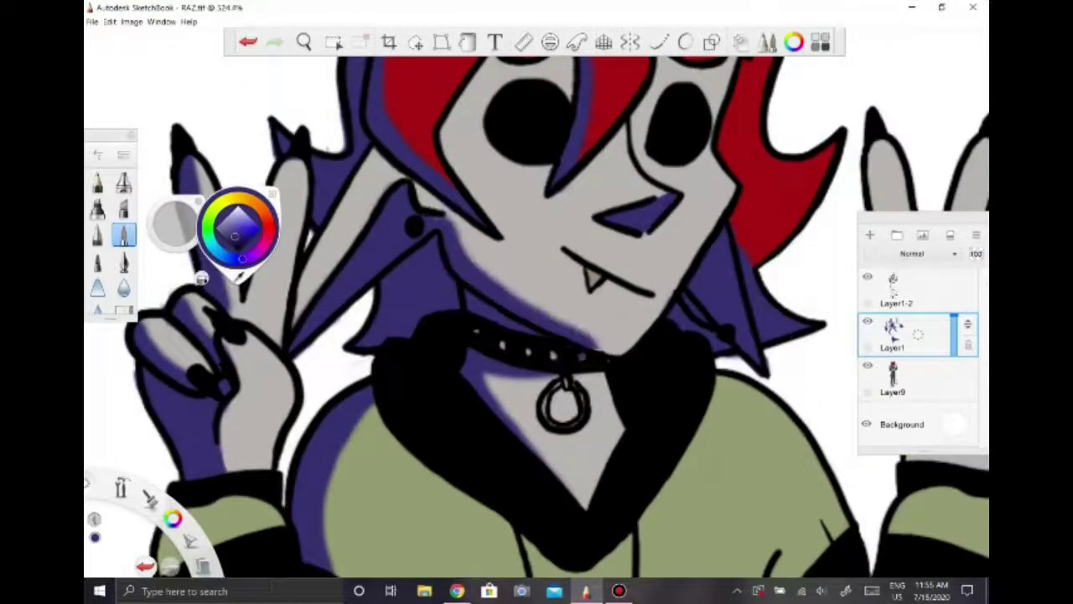
{"action": "key", "text": "ctrl+z"}
{"action": "scroll", "coordinate": [201, 279], "scroll_direction": "up", "scroll_amount": 6}
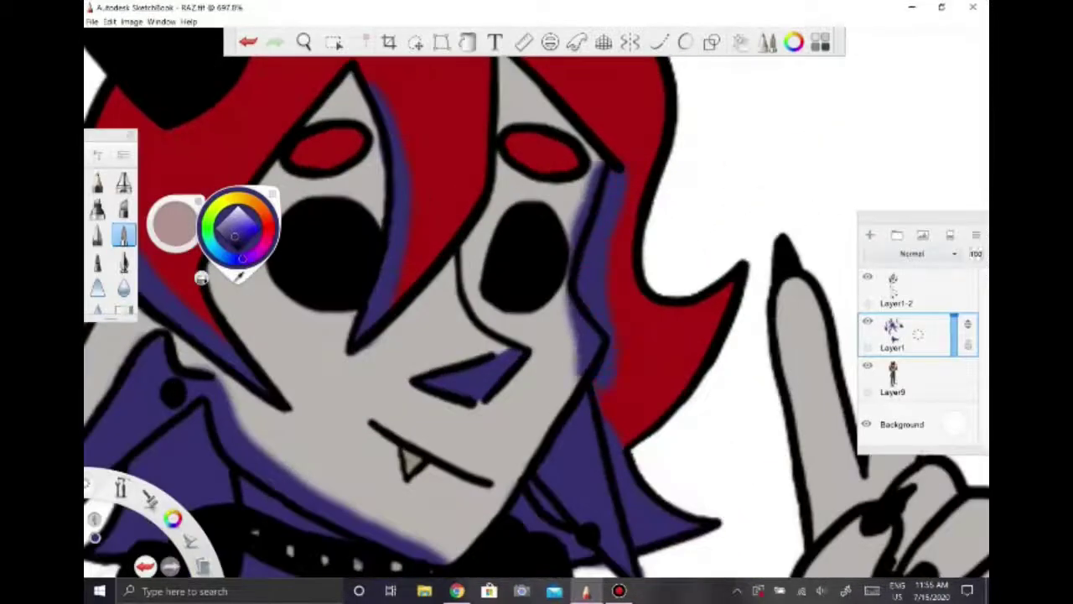
- Shade the underside of the right hair flick and the hair edge framing the right eye in dark purple
{"action": "scroll", "coordinate": [201, 278], "scroll_direction": "down", "scroll_amount": 5}
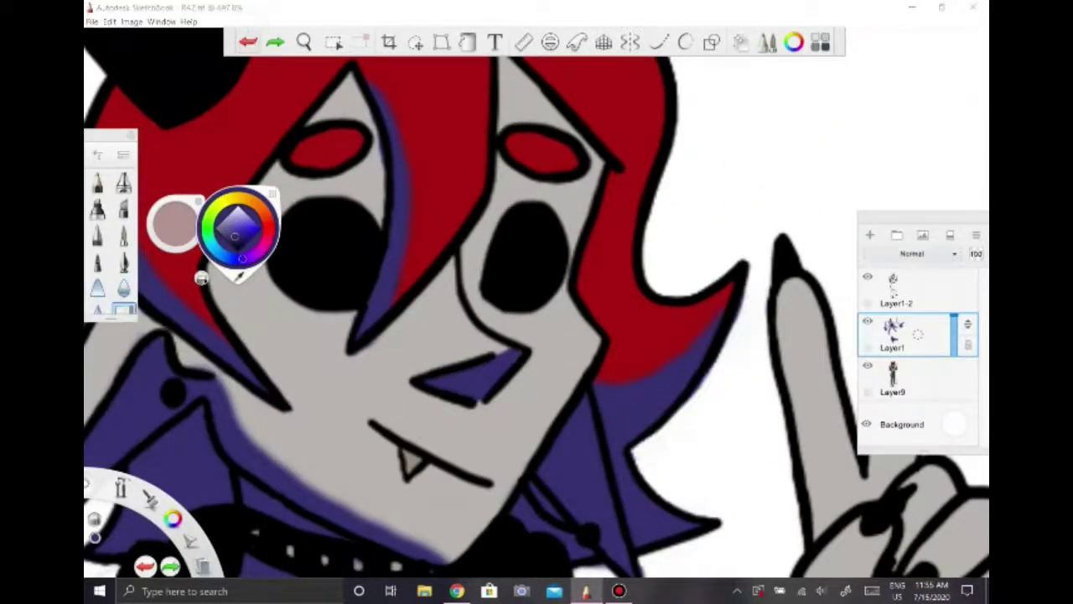
{"action": "scroll", "coordinate": [201, 279], "scroll_direction": "up", "scroll_amount": 2}
{"action": "scroll", "coordinate": [201, 278], "scroll_direction": "down", "scroll_amount": 4}
{"action": "scroll", "coordinate": [201, 278], "scroll_direction": "up", "scroll_amount": 5}
{"action": "key", "text": "ctrl+y"}
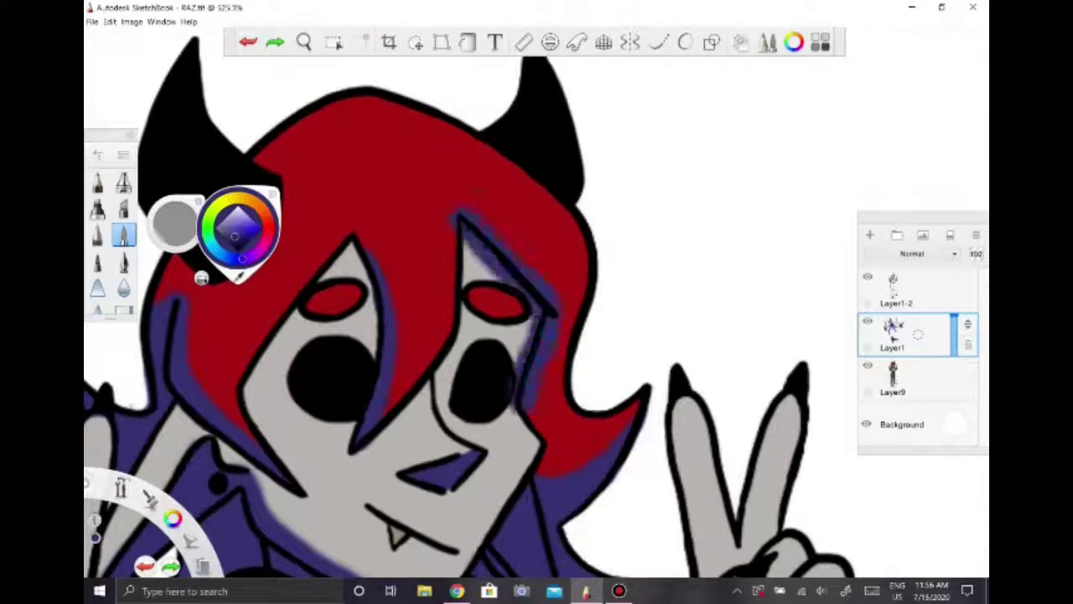
- Shade the outer edge of the left striped sleeve from cuff to elbow in dark purple
{"action": "scroll", "coordinate": [201, 279], "scroll_direction": "down", "scroll_amount": 4}
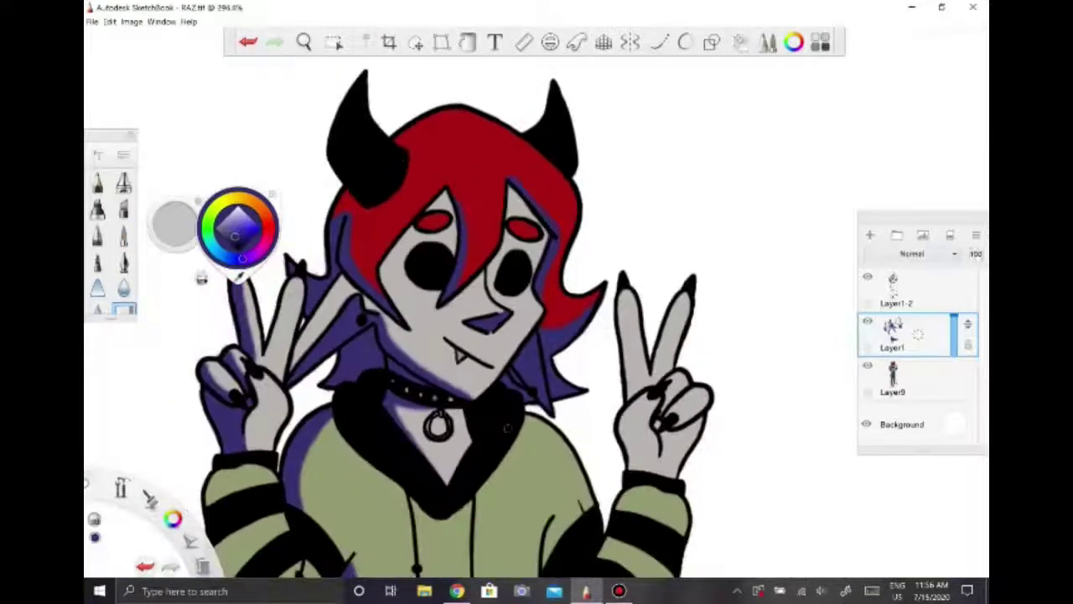
{"action": "scroll", "coordinate": [201, 278], "scroll_direction": "up", "scroll_amount": 3}
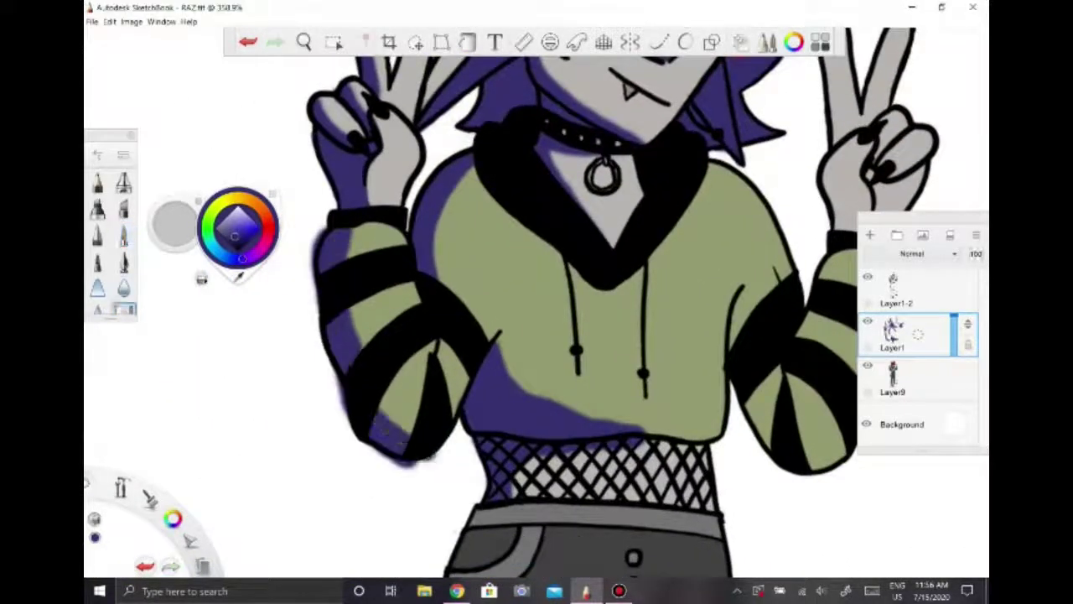
{"action": "left_click", "coordinate": [123, 235]}
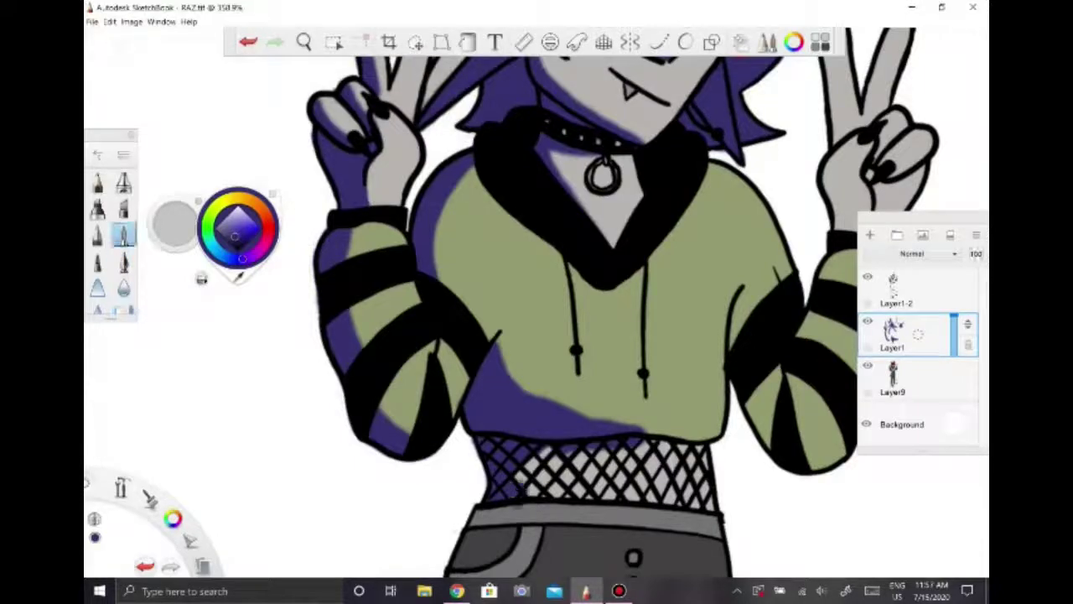
- Paint purple shadow over the left half of the fishnet midriff and erase the spill on the waistband
{"action": "left_click_drag", "start_coordinate": [528, 457], "coordinate": [607, 514]}
{"action": "key", "text": "ctrl+z"}
{"action": "key", "text": "ctrl+y"}
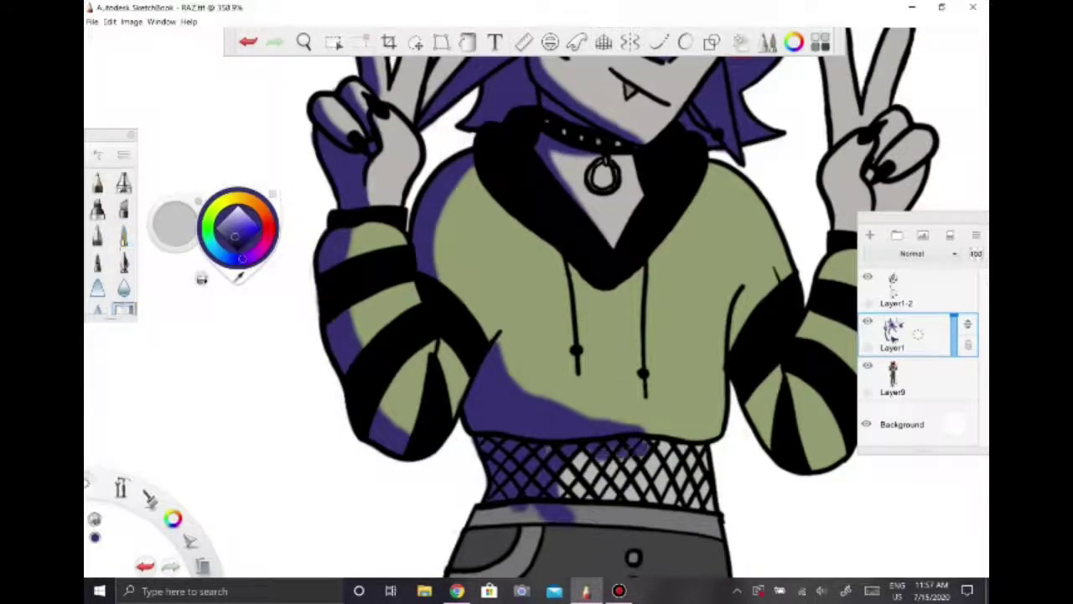
{"action": "key", "text": "e"}
{"action": "scroll", "coordinate": [537, 318], "scroll_direction": "down", "scroll_amount": 5}
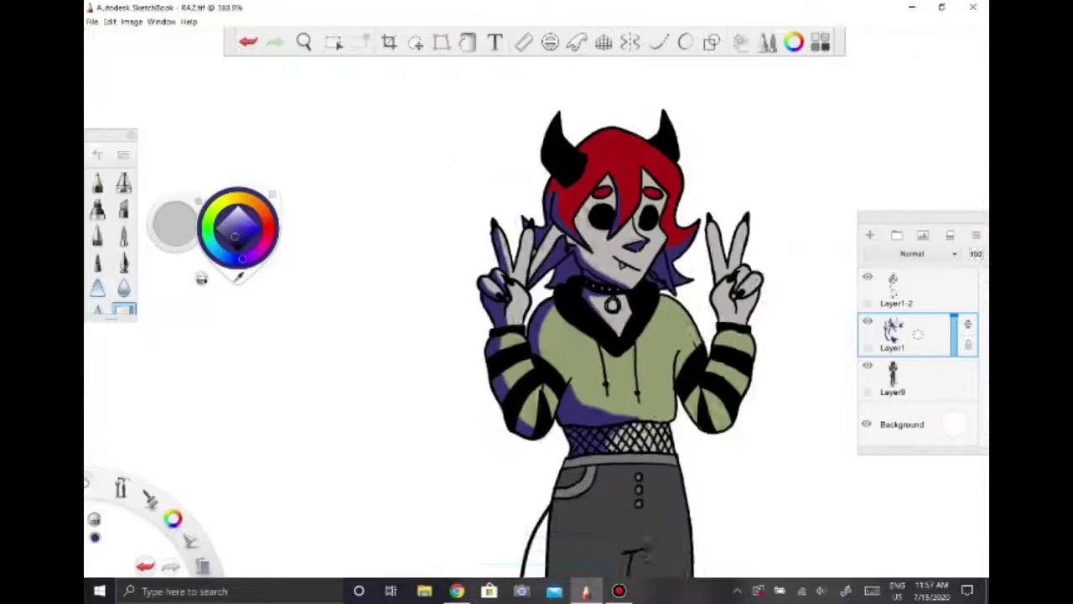
- Shade the armpit fold and the inner elbow of the right striped sleeve in dark purple on Layer1
{"action": "scroll", "coordinate": [537, 319], "scroll_direction": "up", "scroll_amount": 5}
{"action": "left_click", "coordinate": [897, 290]}
{"action": "key", "text": "ctrl+z"}
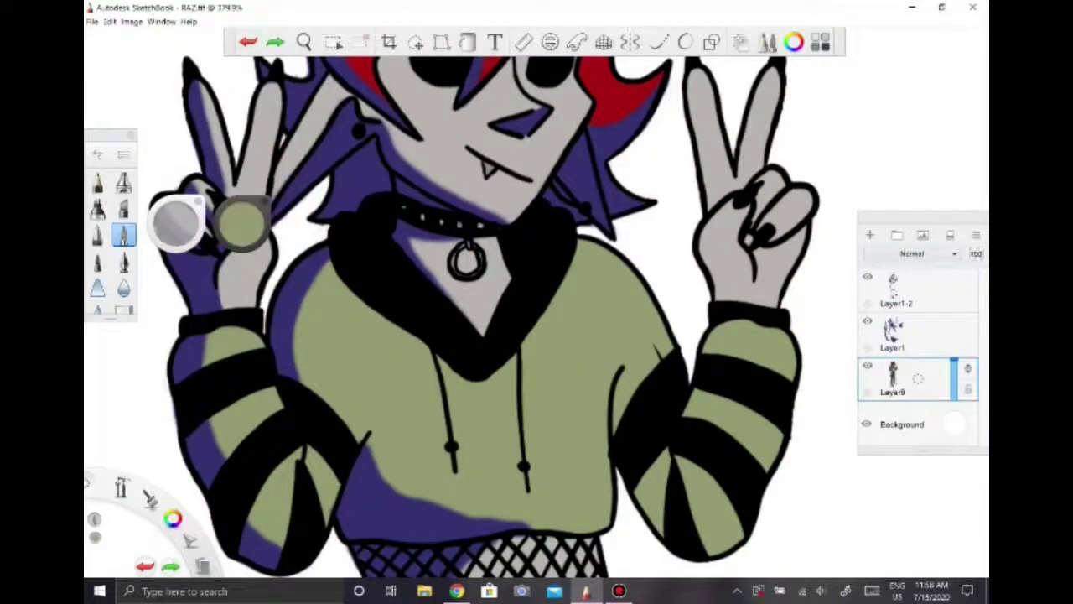
{"action": "key", "text": "ctrl+y"}
{"action": "key", "text": "ctrl+y"}
{"action": "key", "text": "ctrl+y"}
{"action": "key", "text": "ctrl+y"}
{"action": "key", "text": "ctrl+y"}
{"action": "key", "text": "ctrl+y"}
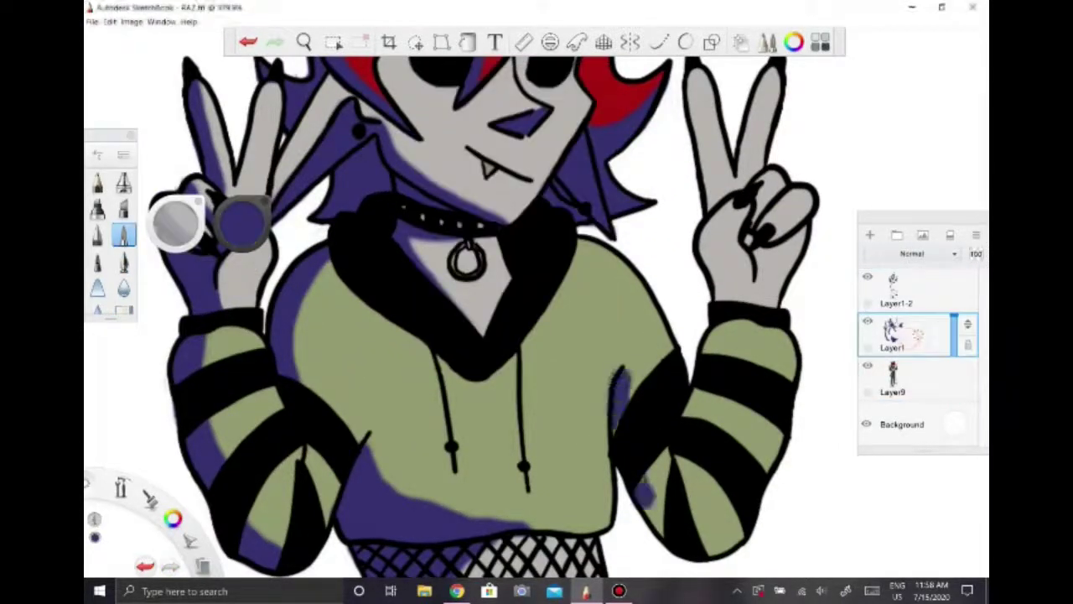
- Paint purple shadow along the palm edge and wrist of the right hand
{"action": "scroll", "coordinate": [537, 318], "scroll_direction": "down", "scroll_amount": 2}
{"action": "scroll", "coordinate": [537, 318], "scroll_direction": "up", "scroll_amount": 4}
{"action": "key", "text": "ctrl+z"}
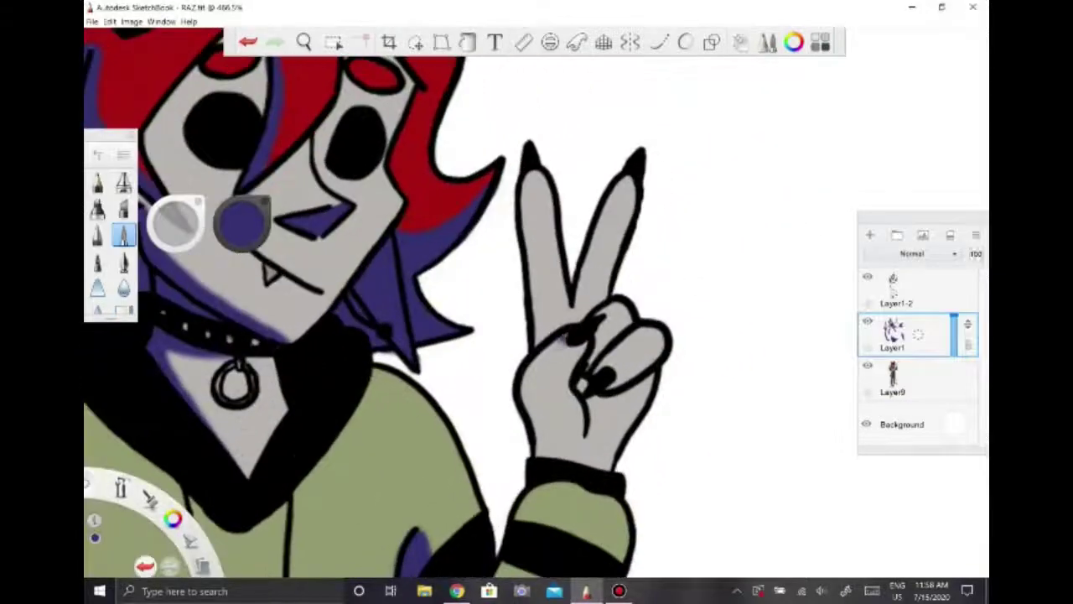
{"action": "key", "text": "ctrl+y"}
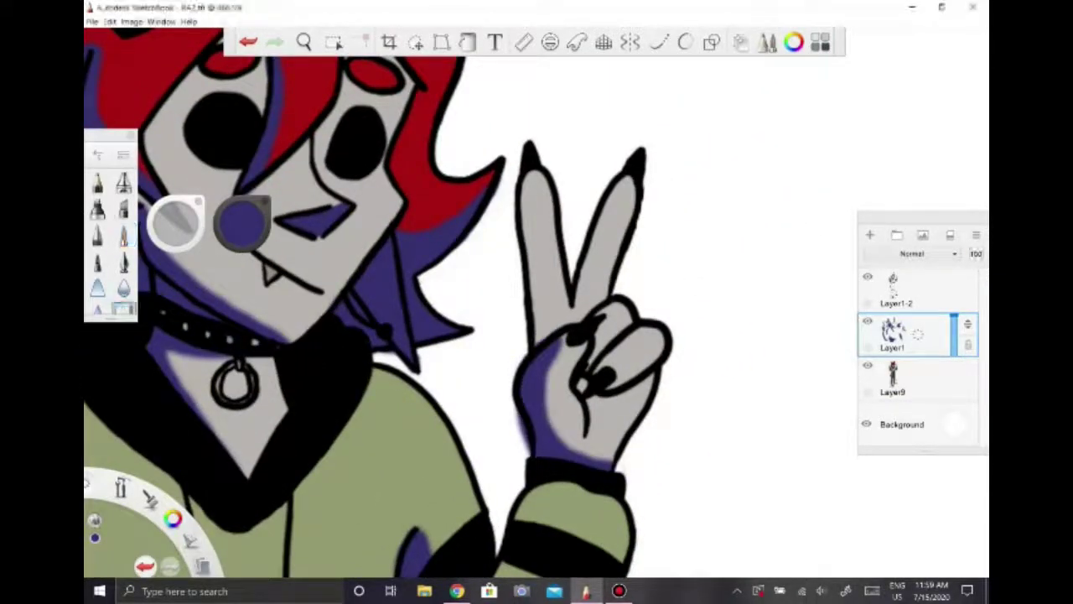
- Shade the lower part of the right hand's raised fingers in purple, undoing strokes that miss
{"action": "key", "text": "ctrl+z"}
{"action": "key", "text": "ctrl+z"}
{"action": "key", "text": "ctrl+z"}
{"action": "key", "text": "ctrl+z"}
{"action": "key", "text": "ctrl+z"}
{"action": "key", "text": "ctrl+z"}
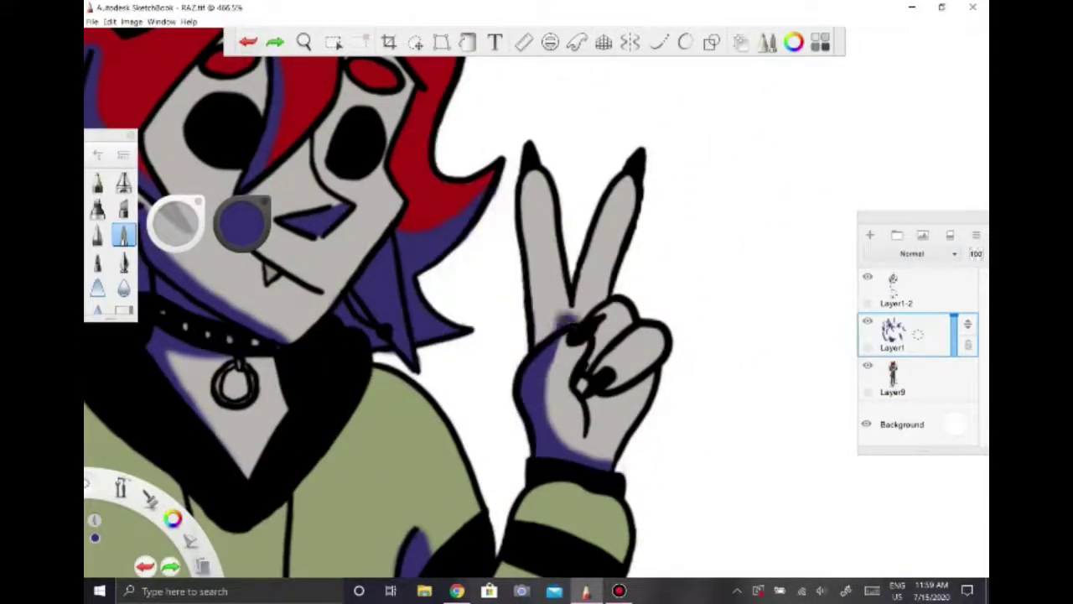
{"action": "key", "text": "ctrl+y"}
{"action": "key", "text": "ctrl+z"}
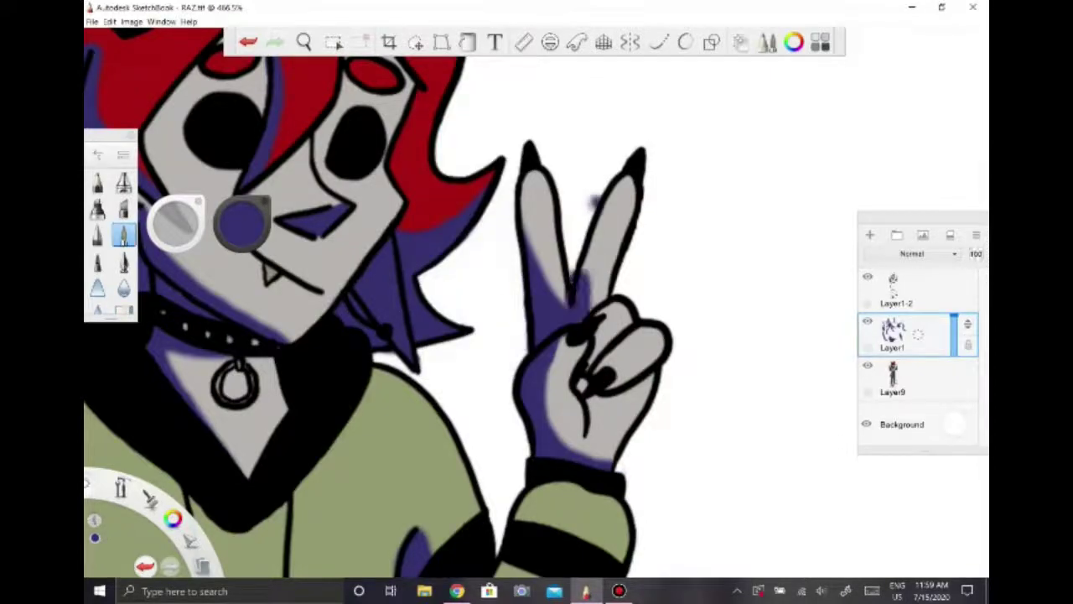
- Undo the shading on the right hand's second raised finger and fill the gap beside its curled fingers with purple
{"action": "key", "text": "ctrl+z"}
{"action": "key", "text": "ctrl+y"}
{"action": "key", "text": "ctrl+z"}
{"action": "key", "text": "ctrl+y"}
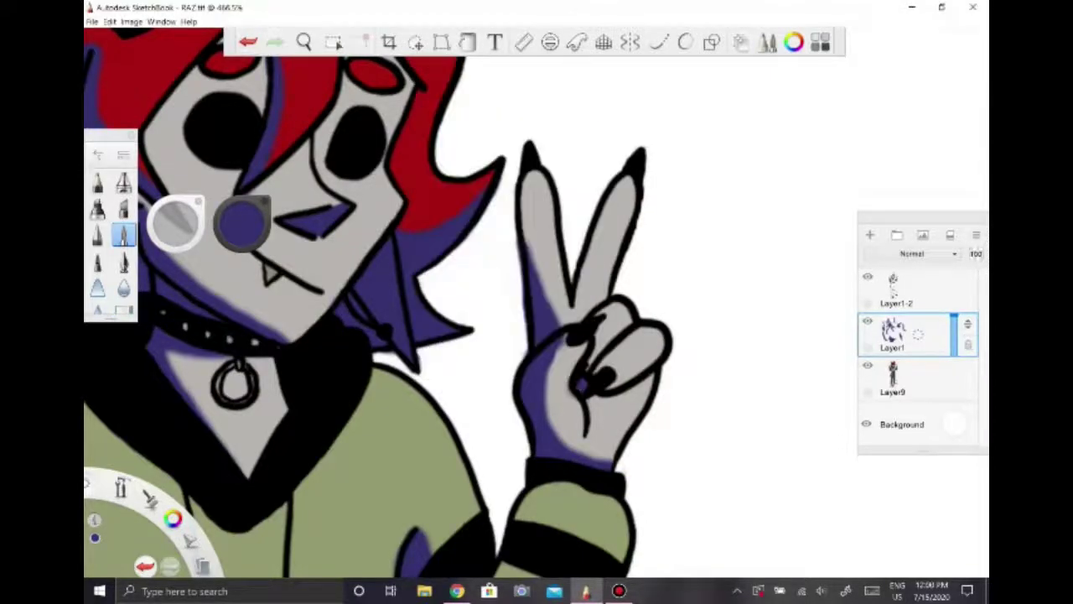
{"action": "key", "text": "ctrl+z"}
- Turn on Steady Stroke at 17 and paint purple shadow on the hoodie beneath the left side of the collar
{"action": "scroll", "coordinate": [537, 302], "scroll_direction": "down", "scroll_amount": 10}
{"action": "scroll", "coordinate": [537, 302], "scroll_direction": "up", "scroll_amount": 5}
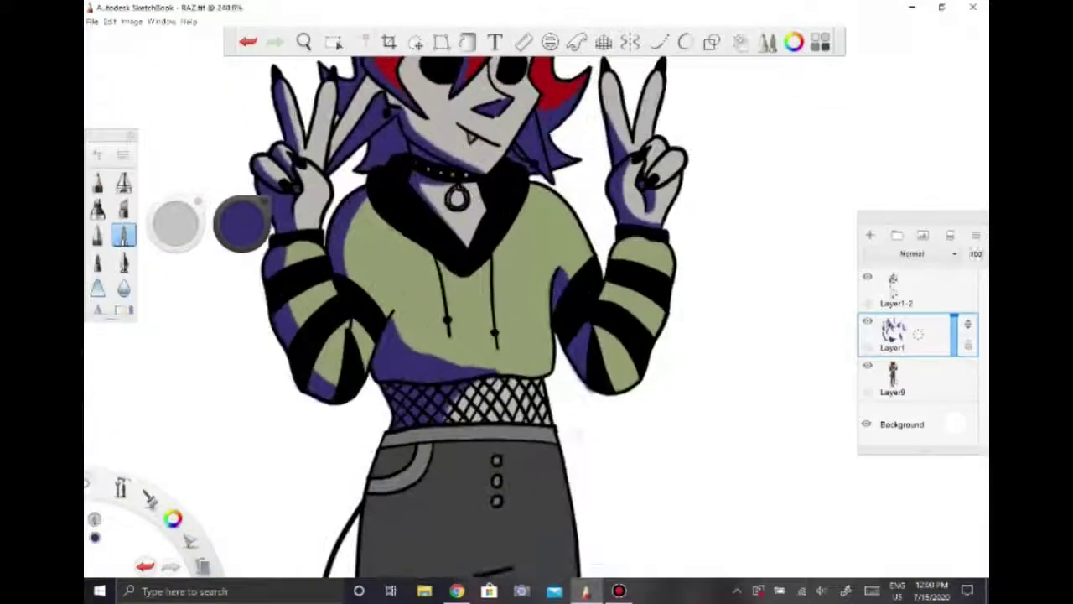
{"action": "key", "text": "ctrl+z"}
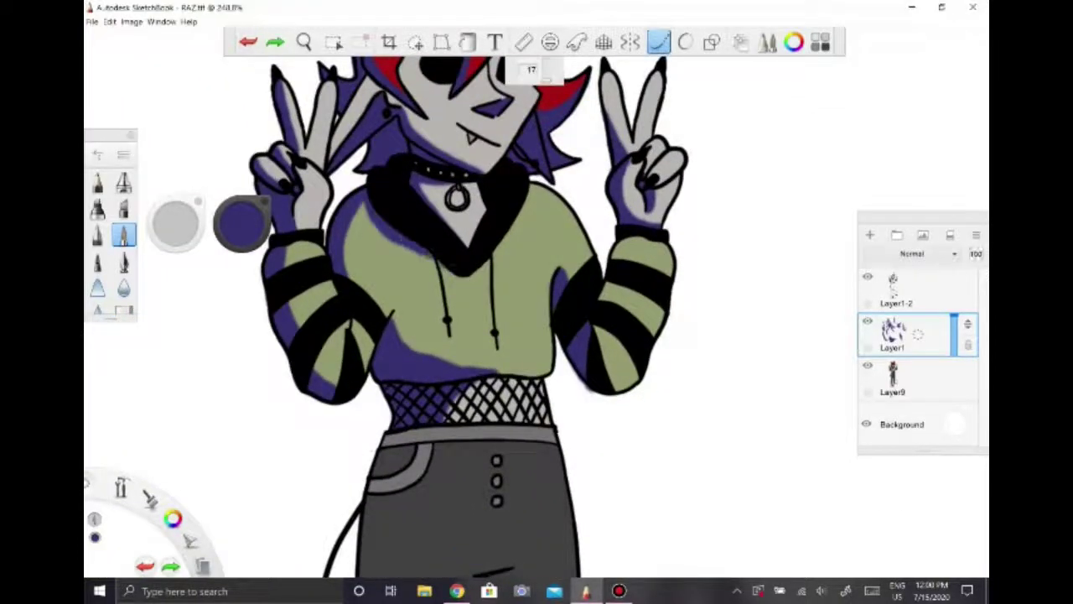
{"action": "key", "text": "ctrl+y"}
- Lower the opacity of Layer9 and paint purple shadow on Layer1 down the outer side of the left trouser leg
{"action": "scroll", "coordinate": [536, 302], "scroll_direction": "down", "scroll_amount": 5}
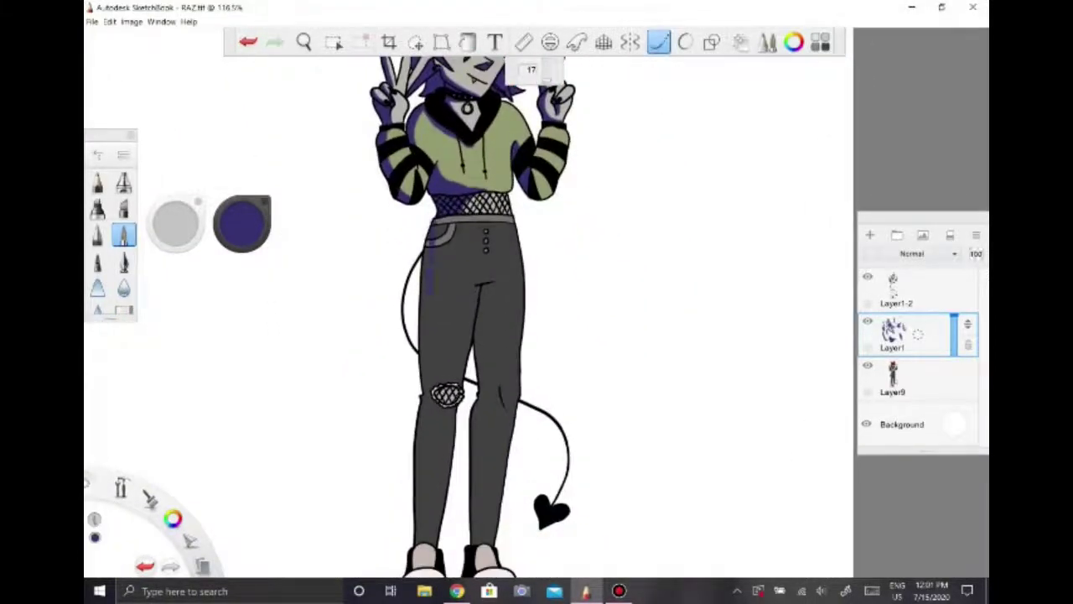
{"action": "scroll", "coordinate": [537, 302], "scroll_direction": "up", "scroll_amount": 2}
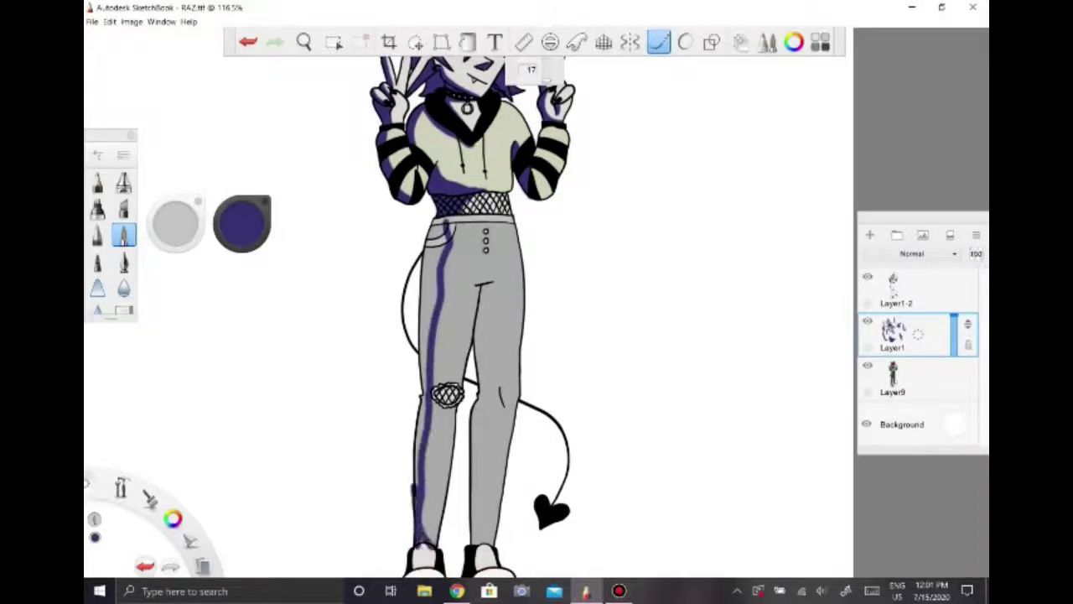
{"action": "left_click_drag", "start_coordinate": [414, 536], "coordinate": [428, 268]}
{"action": "left_click_drag", "start_coordinate": [422, 457], "coordinate": [432, 230]}
{"action": "scroll", "coordinate": [504, 258], "scroll_direction": "up", "scroll_amount": 3}
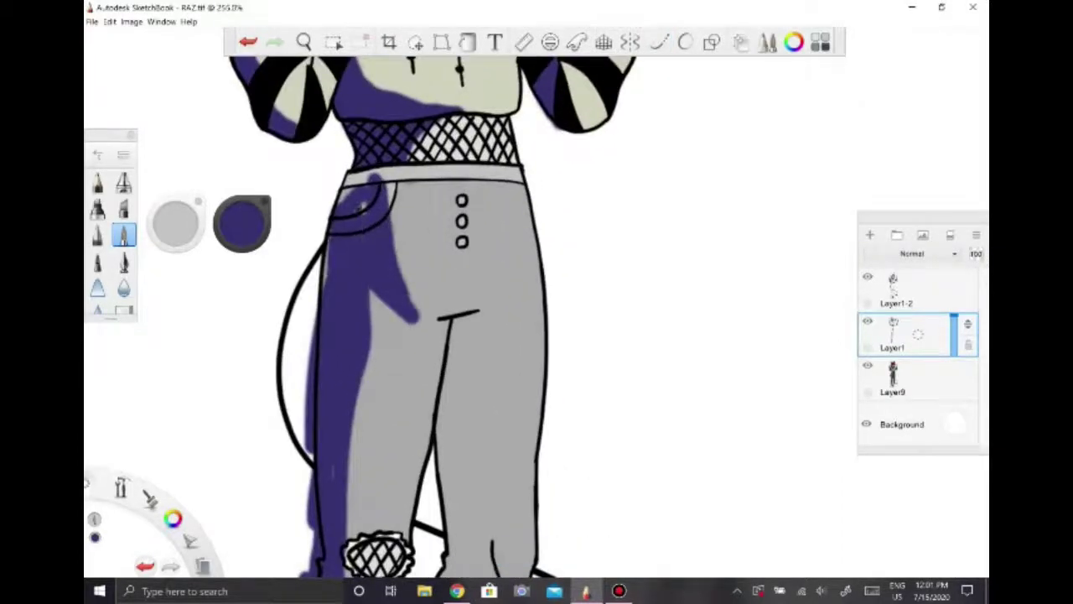
- Undo the diagonal stroke across the upper thigh and shade the trouser pocket and waistband edge in purple
{"action": "key", "text": "ctrl+z"}
{"action": "key", "text": "ctrl+z"}
{"action": "key", "text": "ctrl+y"}
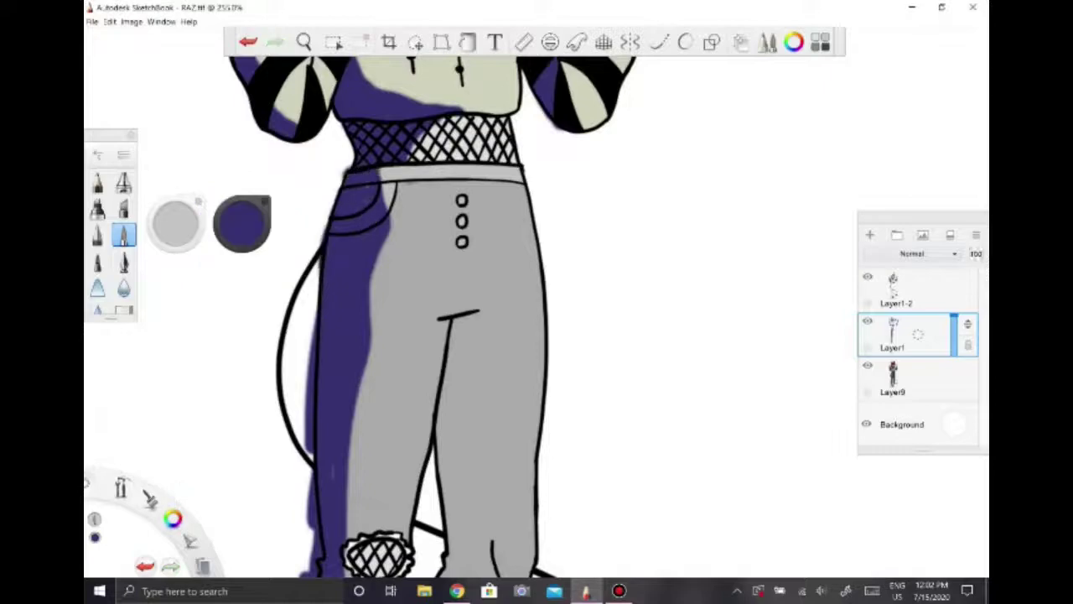
{"action": "key", "text": "ctrl+z"}
- Erase the purple spilling outside the left trouser leg's outline from hip to ankle
{"action": "scroll", "coordinate": [433, 317], "scroll_direction": "down", "scroll_amount": 2}
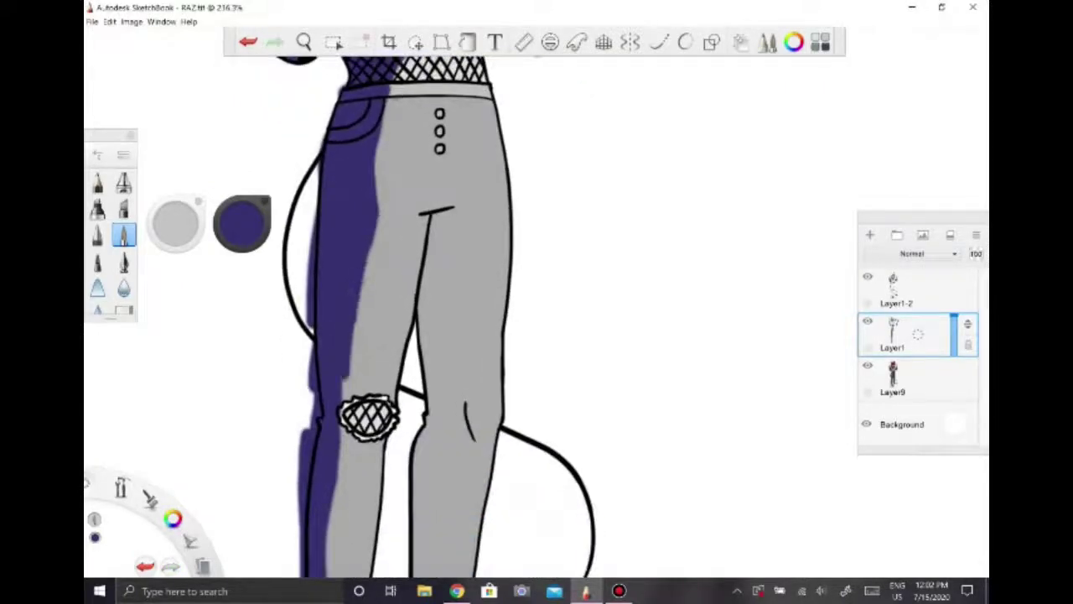
{"action": "key", "text": "e"}
{"action": "scroll", "coordinate": [403, 316], "scroll_direction": "down", "scroll_amount": 3}
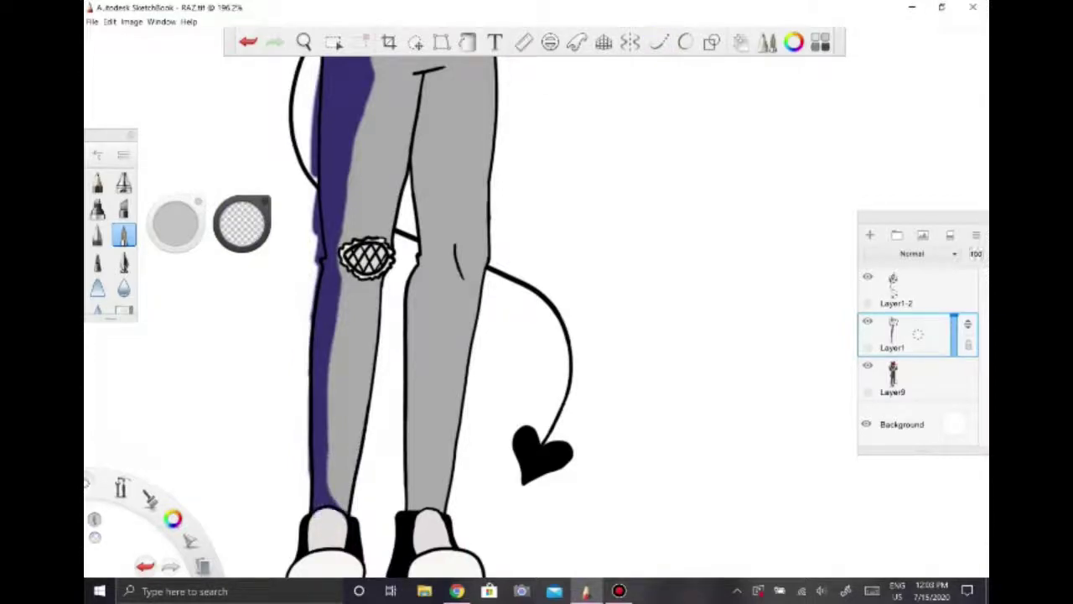
{"action": "key", "text": "e"}
{"action": "scroll", "coordinate": [293, 290], "scroll_direction": "up", "scroll_amount": 3}
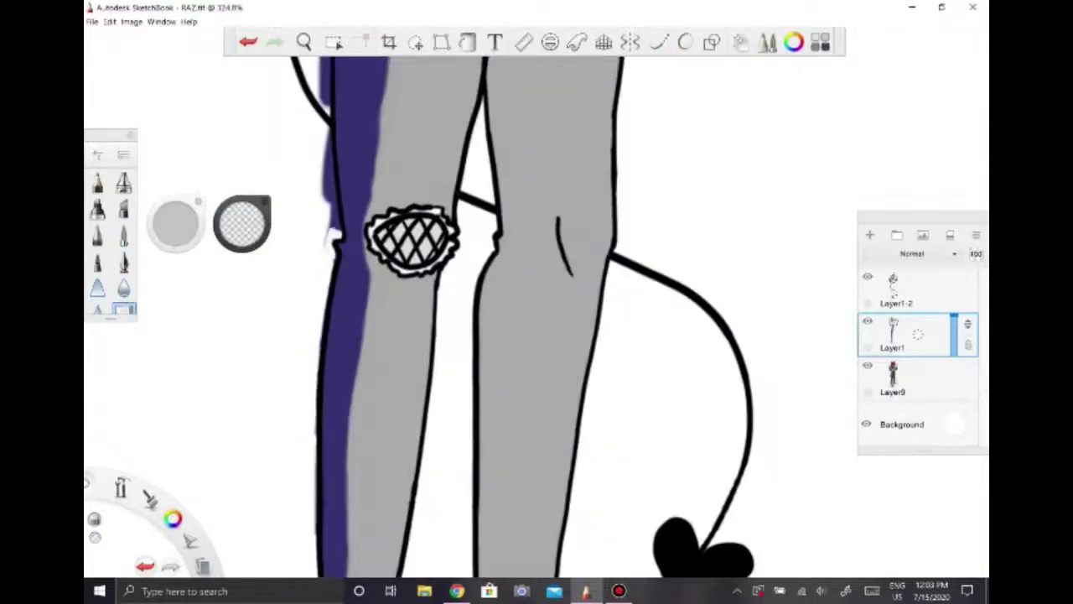
{"action": "scroll", "coordinate": [402, 319], "scroll_direction": "down", "scroll_amount": 3}
{"action": "scroll", "coordinate": [419, 335], "scroll_direction": "up", "scroll_amount": 4}
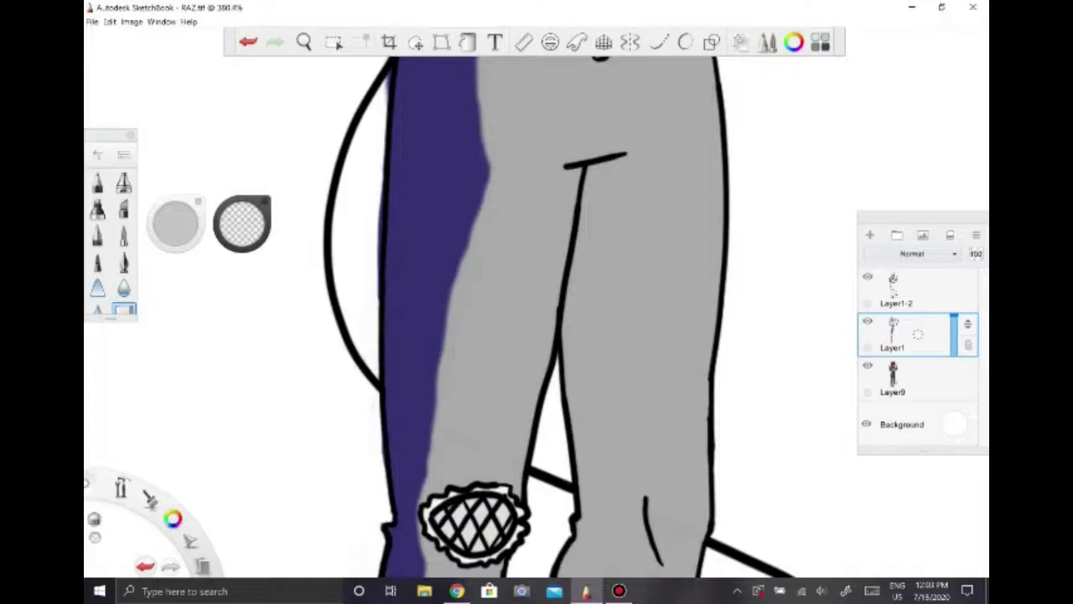
{"action": "scroll", "coordinate": [537, 319], "scroll_direction": "up", "scroll_amount": 3}
{"action": "scroll", "coordinate": [536, 319], "scroll_direction": "down", "scroll_amount": 3}
{"action": "scroll", "coordinate": [470, 318], "scroll_direction": "up", "scroll_amount": 4}
- Paint purple shadow down the inner side of the right trouser leg from the crotch to the ankle
{"action": "key", "text": "b"}
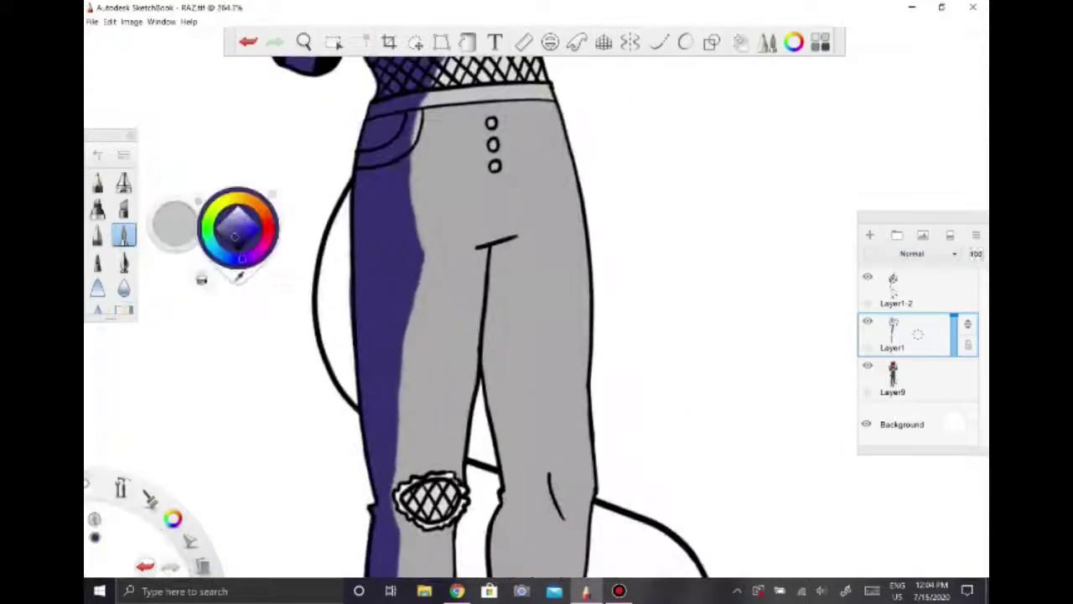
{"action": "left_click_drag", "start_coordinate": [500, 276], "coordinate": [503, 134]}
{"action": "left_click_drag", "start_coordinate": [474, 503], "coordinate": [490, 294]}
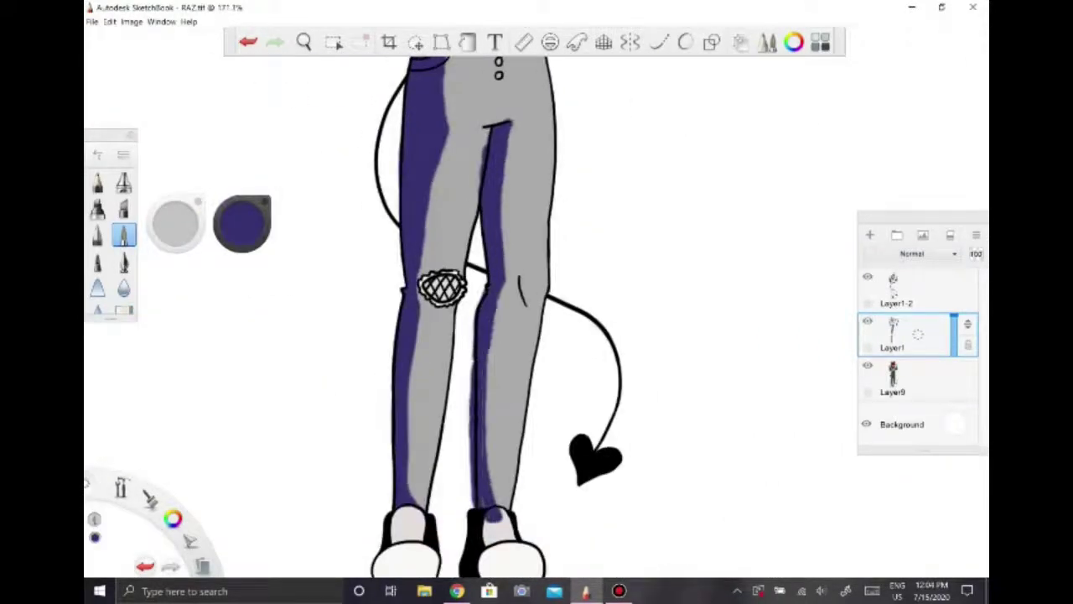
- Erase the purple spilling over the right trouser leg's inner outline and onto the shoe tongue
{"action": "key", "text": "e"}
{"action": "scroll", "coordinate": [507, 545], "scroll_direction": "up", "scroll_amount": 2}
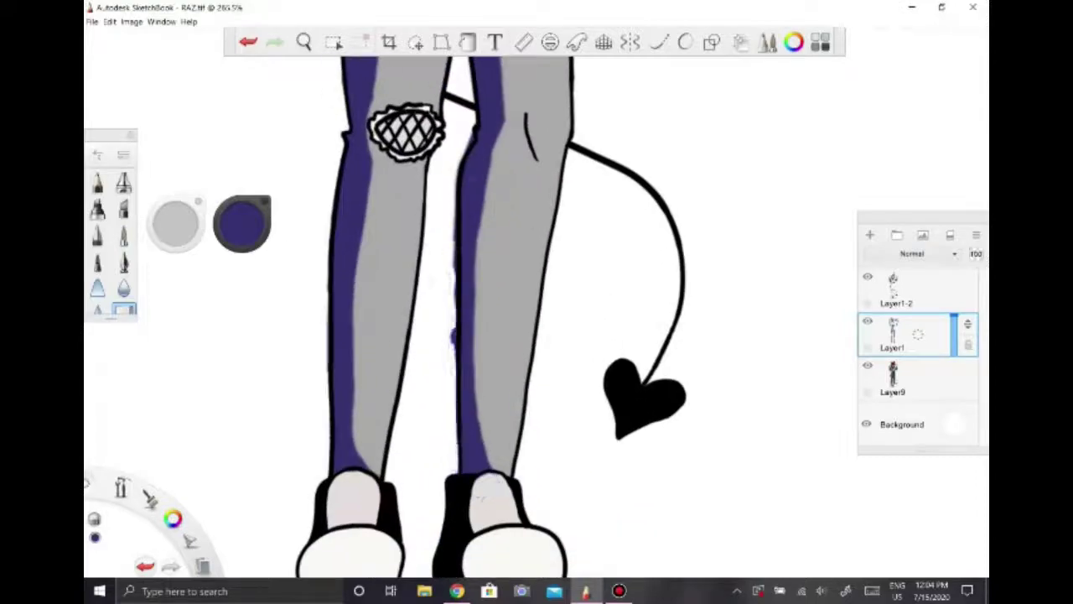
{"action": "scroll", "coordinate": [469, 319], "scroll_direction": "up", "scroll_amount": 1}
{"action": "key", "text": "b"}
{"action": "left_click_drag", "start_coordinate": [482, 206], "coordinate": [448, 516]}
{"action": "scroll", "coordinate": [537, 319], "scroll_direction": "down", "scroll_amount": 3}
{"action": "scroll", "coordinate": [537, 318], "scroll_direction": "up", "scroll_amount": 2}
- Paint a small purple shadow beside the knee crease on the right trouser leg
{"action": "key", "text": "ctrl+z"}
{"action": "scroll", "coordinate": [537, 319], "scroll_direction": "up", "scroll_amount": 2}
{"action": "left_click_drag", "start_coordinate": [474, 209], "coordinate": [499, 276]}
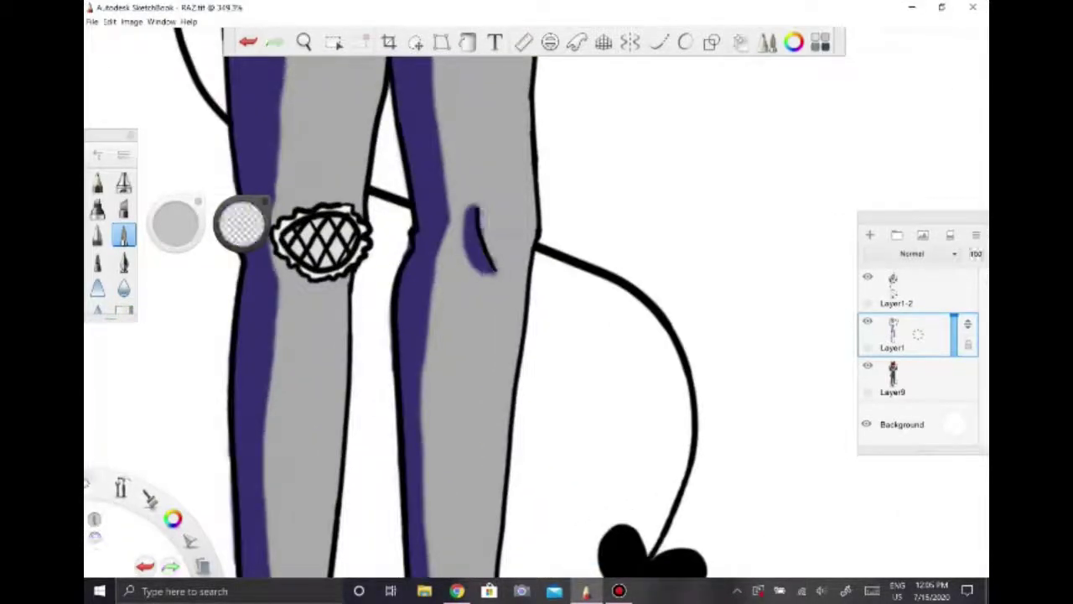
- Shade the left side of the left shoe's toe cap and its sole in purple on Layer1
{"action": "scroll", "coordinate": [537, 319], "scroll_direction": "down", "scroll_amount": 3}
{"action": "left_click", "coordinate": [905, 378]}
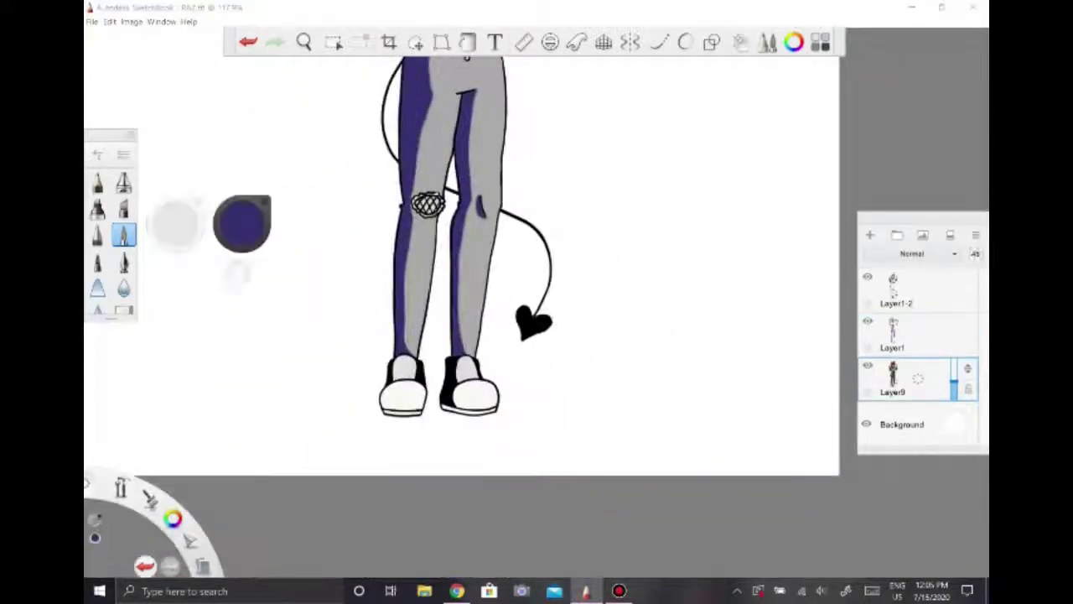
{"action": "left_click", "coordinate": [906, 336]}
{"action": "scroll", "coordinate": [430, 352], "scroll_direction": "up", "scroll_amount": 3}
{"action": "mouse_move", "coordinate": [359, 396]}
{"action": "left_mouse_down"}
{"action": "mouse_move", "coordinate": [369, 474]}
{"action": "mouse_move", "coordinate": [335, 462]}
{"action": "mouse_move", "coordinate": [415, 468]}
{"action": "left_mouse_up"}
{"action": "key", "text": "ctrl+z"}
- Erase the purple spill around the left shoe's sole and shade the right shoe's toe cap and sole in purple
{"action": "left_click", "coordinate": [123, 236]}
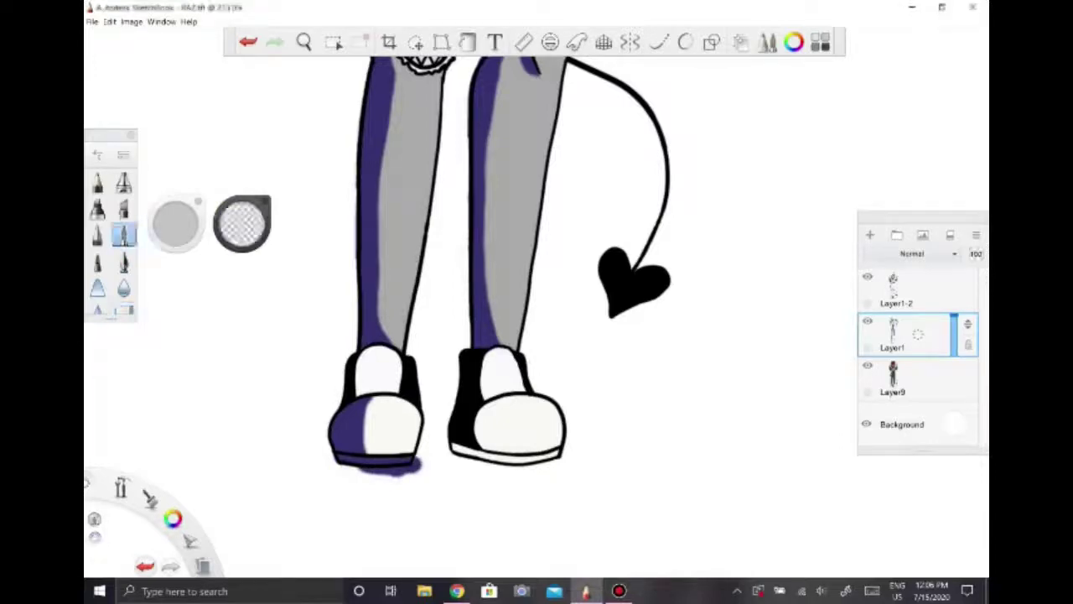
{"action": "left_click", "coordinate": [241, 223]}
{"action": "left_click", "coordinate": [220, 244]}
{"action": "mouse_move", "coordinate": [503, 396]}
{"action": "left_mouse_down"}
{"action": "mouse_move", "coordinate": [574, 453]}
{"action": "mouse_move", "coordinate": [453, 451]}
{"action": "mouse_move", "coordinate": [506, 382]}
{"action": "left_mouse_up"}
{"action": "key", "text": "e"}
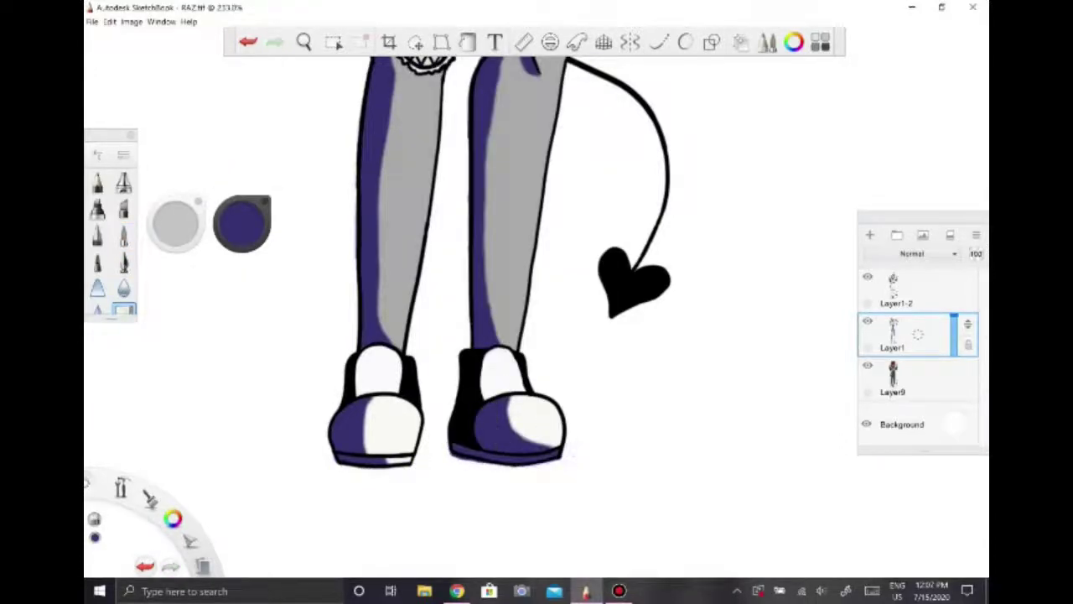
- Shade the left part of the fishnet patch at the left knee in dark purple on Layer1
{"action": "key", "text": "e"}
{"action": "scroll", "coordinate": [499, 302], "scroll_direction": "down", "scroll_amount": 2}
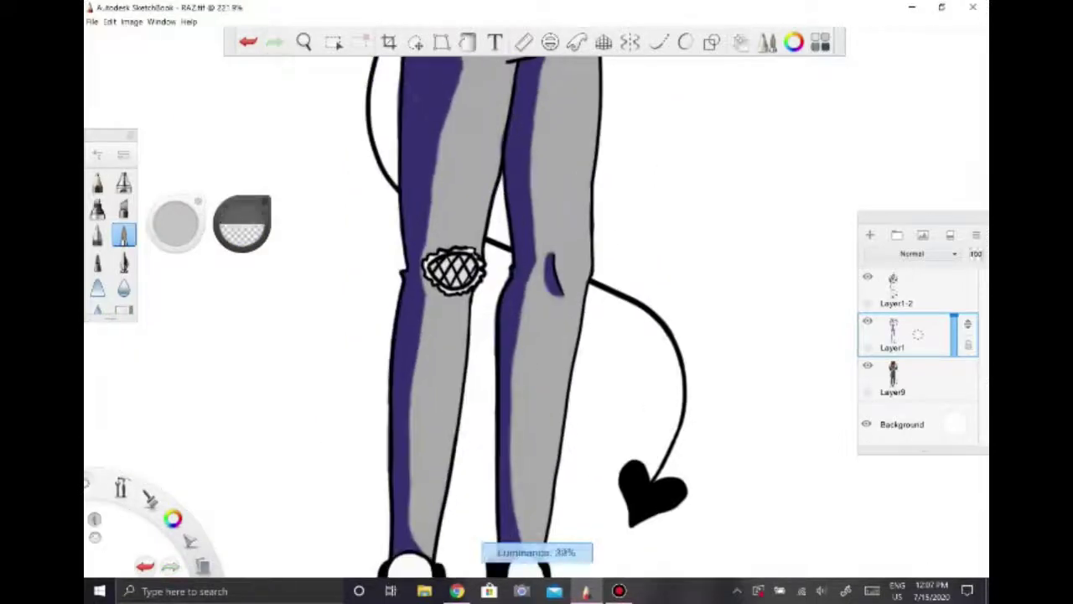
{"action": "key", "text": "e"}
{"action": "left_click_drag", "start_coordinate": [440, 260], "coordinate": [465, 284]}
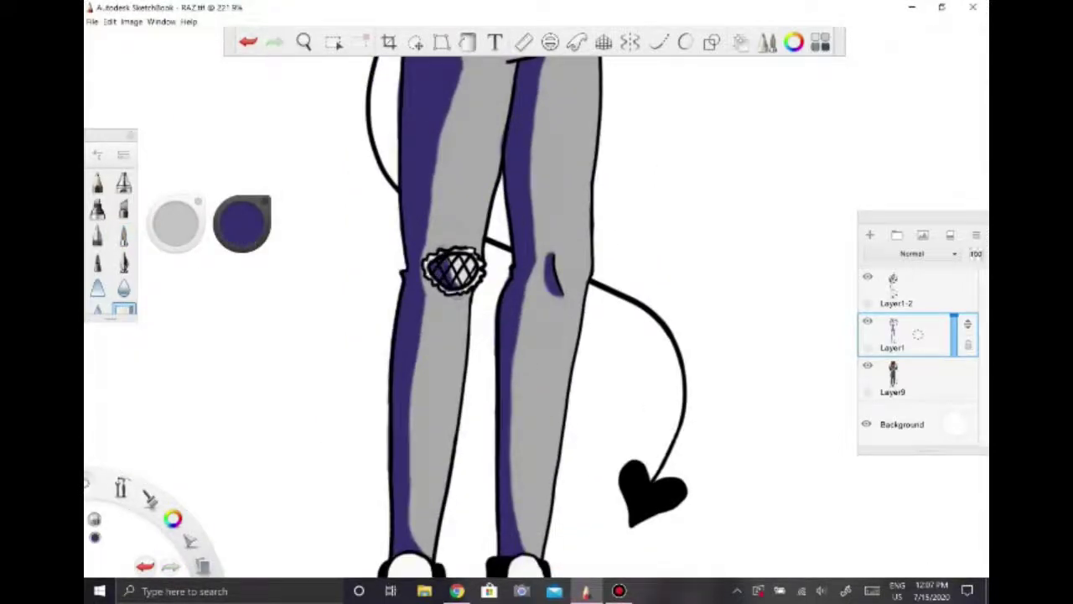
{"action": "key", "text": "e"}
{"action": "key", "text": "ctrl+z"}
{"action": "key", "text": "e"}
{"action": "key", "text": "ctrl+z"}
- Set the purple shading layer to Multiply with reduced opacity and add a new layer directly above it
{"action": "scroll", "coordinate": [499, 302], "scroll_direction": "down", "scroll_amount": 3}
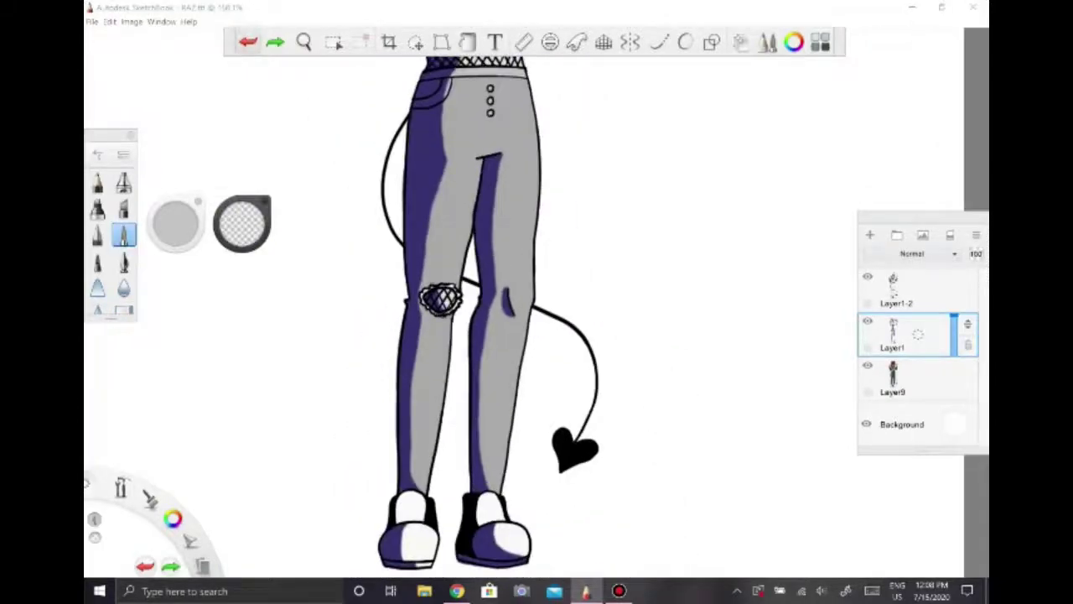
{"action": "scroll", "coordinate": [478, 293], "scroll_direction": "down", "scroll_amount": 3}
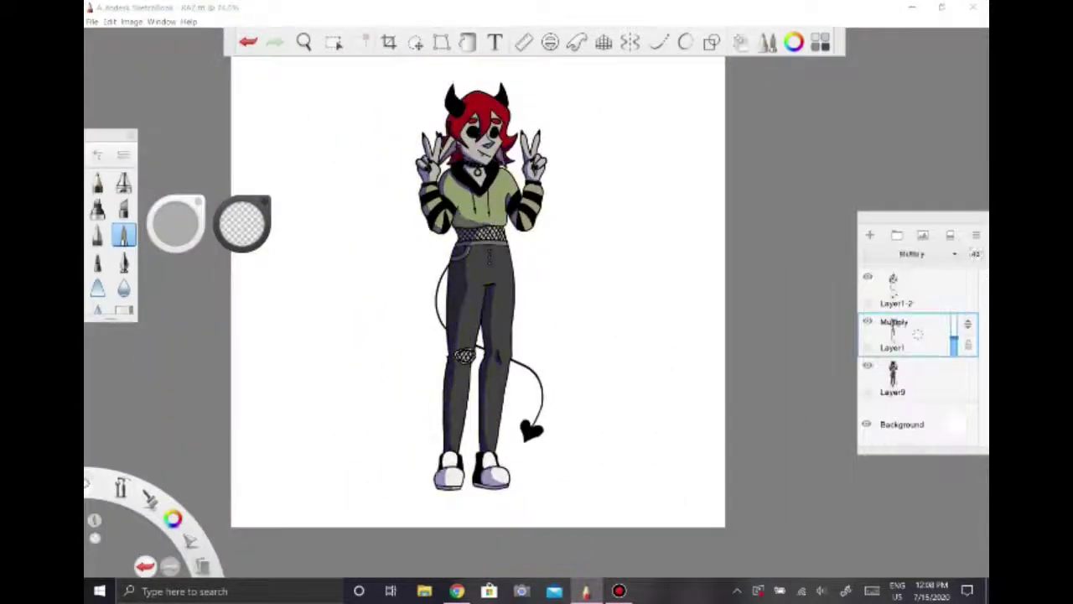
{"action": "key", "text": "ctrl+shift+n"}
{"action": "left_click", "coordinate": [243, 222]}
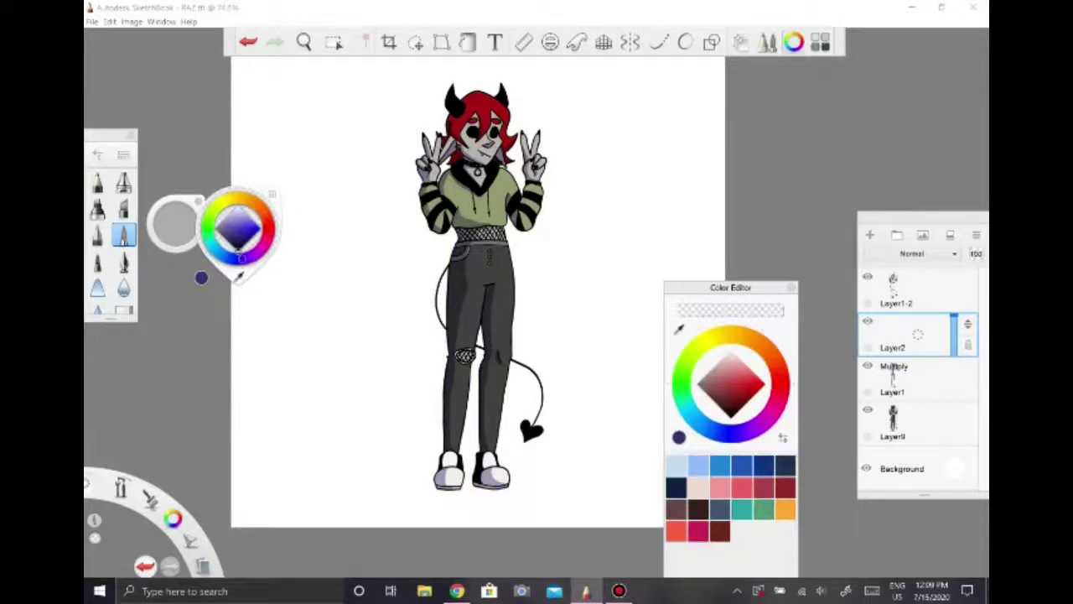
- Set Layer1's blending to Multiply again and choose pale yellow as the paint colour for Layer2
{"action": "left_click", "coordinate": [922, 253]}
{"action": "left_click", "coordinate": [909, 377]}
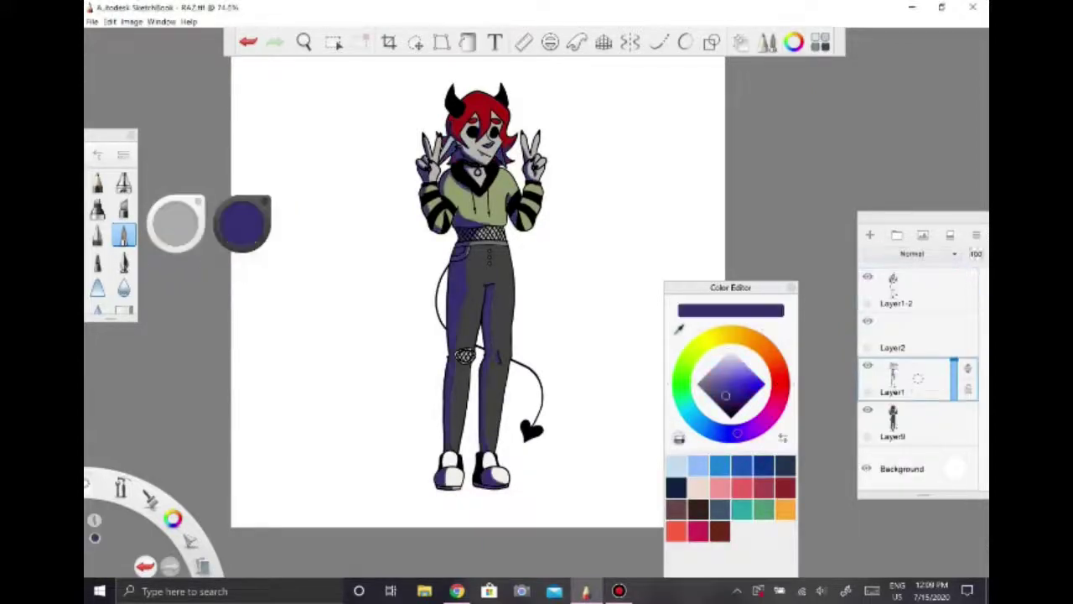
{"action": "left_click", "coordinate": [709, 340]}
{"action": "left_click", "coordinate": [923, 254]}
{"action": "left_click", "coordinate": [914, 318]}
{"action": "left_click", "coordinate": [910, 334]}
- Change the canvas background colour to dark purple
{"action": "scroll", "coordinate": [559, 251], "scroll_direction": "up", "scroll_amount": 4}
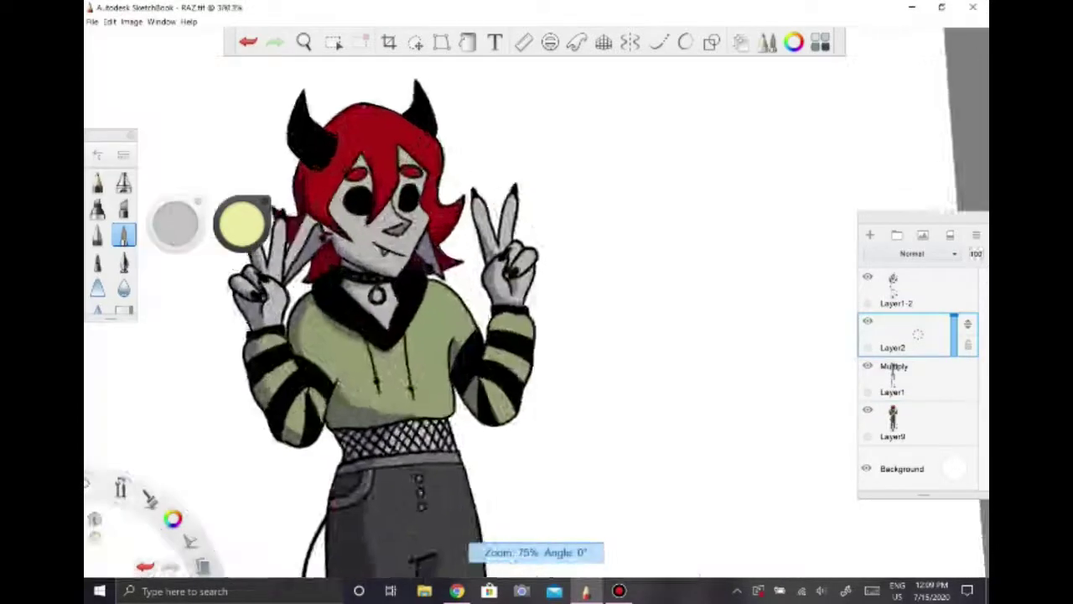
{"action": "scroll", "coordinate": [367, 163], "scroll_direction": "up", "scroll_amount": 8}
{"action": "left_click", "coordinate": [955, 468]}
- Paint a pale yellow rim highlight along the top and right outer edge of the hair on Layer2, erasing the spill
{"action": "left_click_drag", "start_coordinate": [491, 222], "coordinate": [554, 352]}
{"action": "mouse_move", "coordinate": [302, 142]}
{"action": "left_mouse_down"}
{"action": "mouse_move", "coordinate": [483, 201]}
{"action": "mouse_move", "coordinate": [386, 152]}
{"action": "left_mouse_up"}
{"action": "key", "text": "e"}
{"action": "key", "text": "e"}
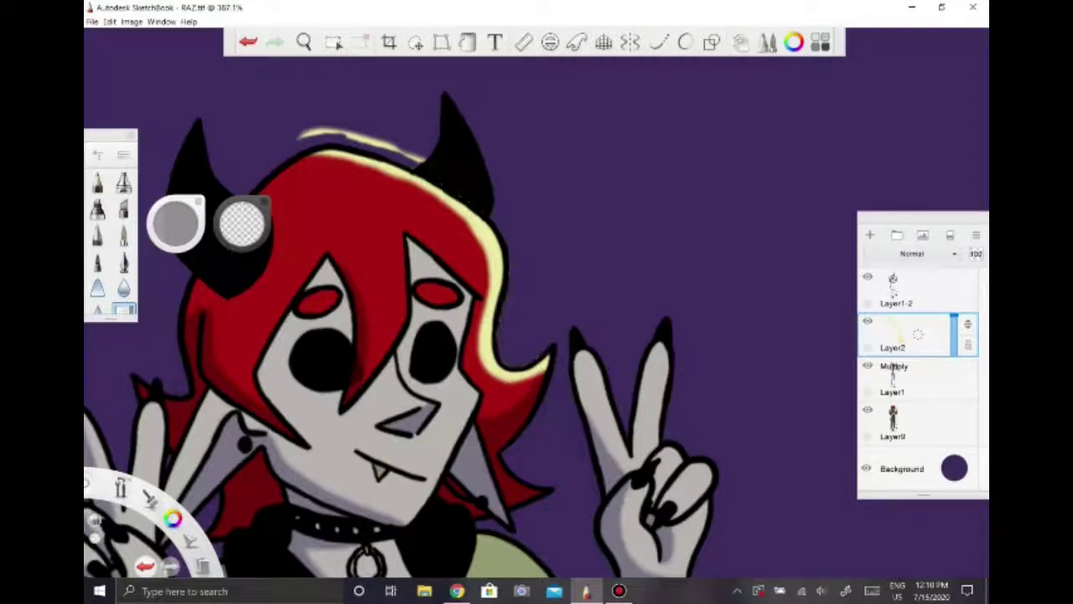
{"action": "key", "text": "e"}
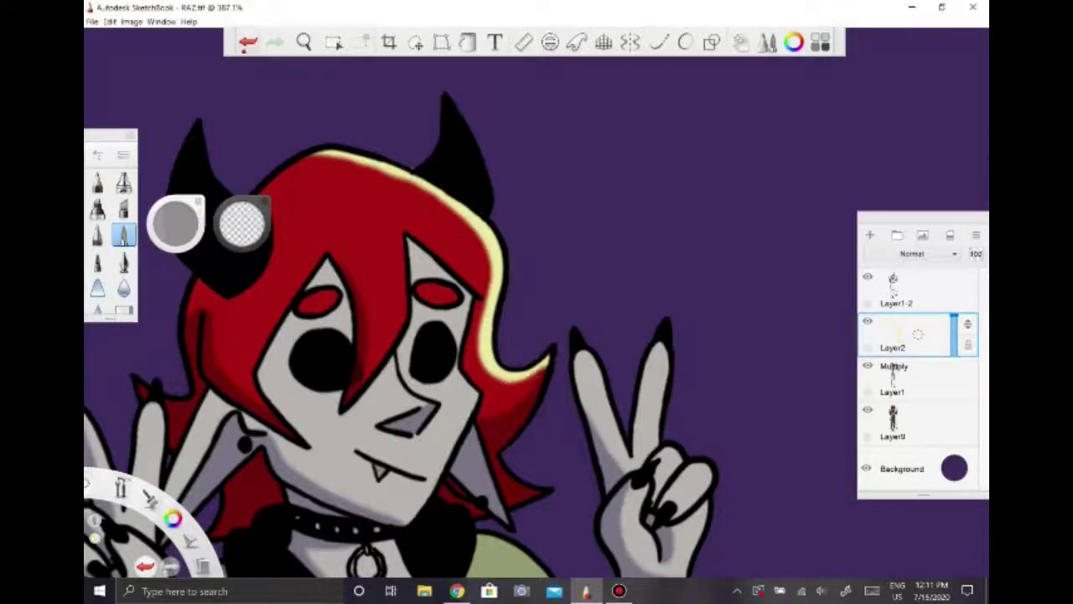
{"action": "left_click_drag", "start_coordinate": [319, 149], "coordinate": [485, 205]}
{"action": "key", "text": "e"}
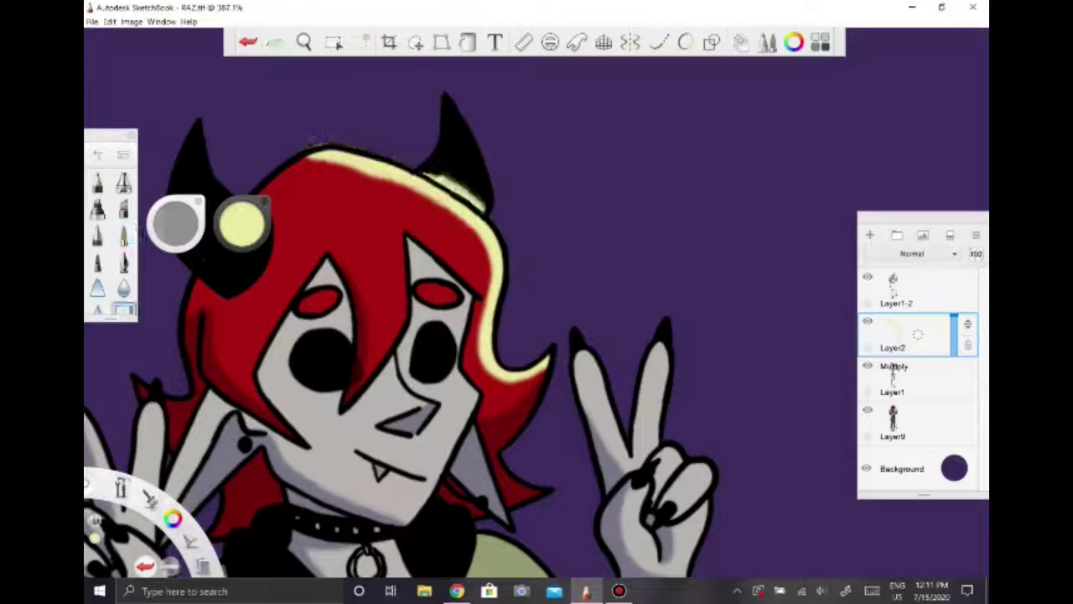
- Highlight the edges of the central and left front hair strands in pale yellow and erase the spill onto the face
{"action": "key", "text": "e"}
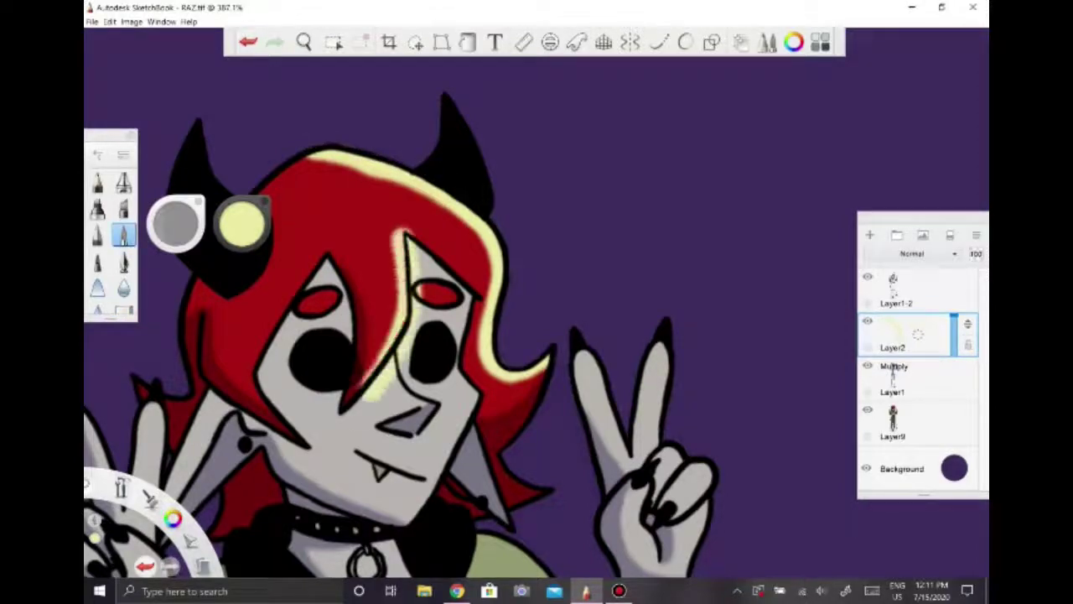
{"action": "left_click_drag", "start_coordinate": [399, 228], "coordinate": [389, 360]}
{"action": "key", "text": "e"}
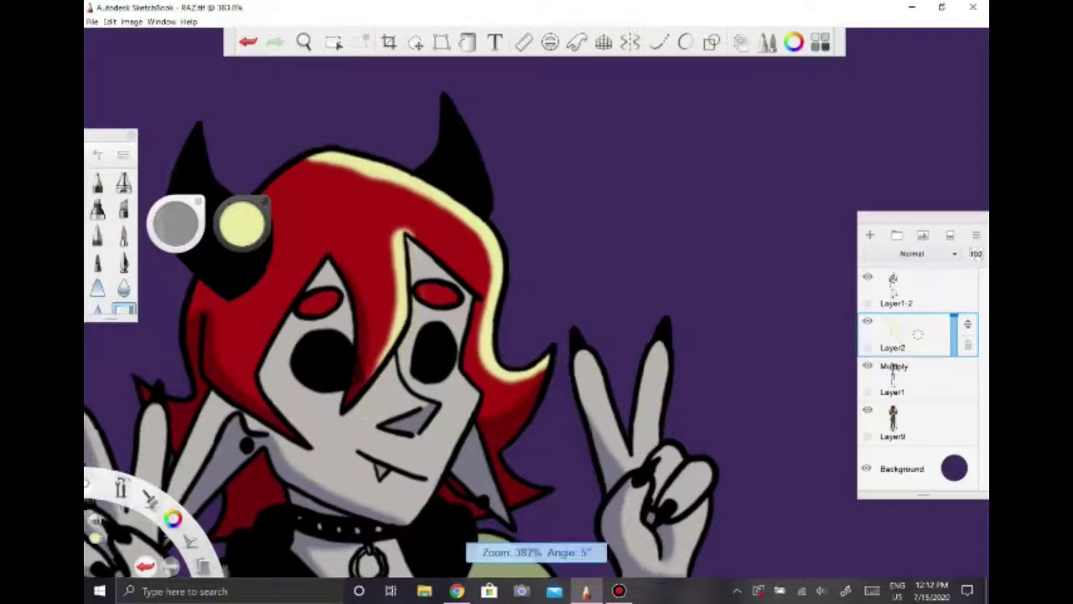
{"action": "scroll", "coordinate": [402, 336], "scroll_direction": "down", "scroll_amount": 1}
{"action": "key", "text": "e"}
{"action": "key", "text": "ctrl+z"}
{"action": "key", "text": "ctrl+y"}
{"action": "key", "text": "e"}
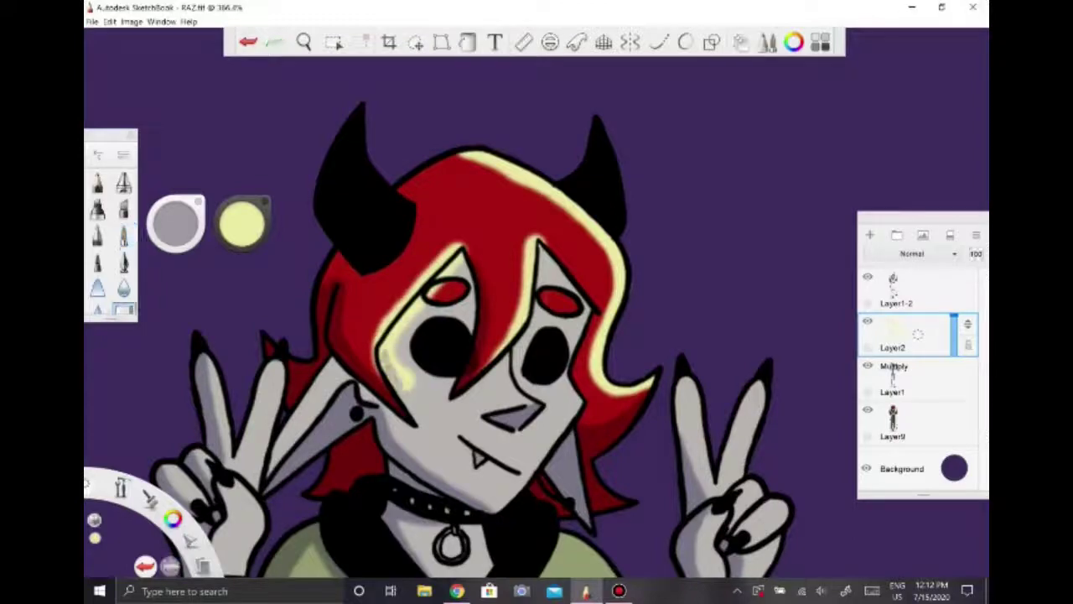
- Paint a pale yellow highlight down the right side of the face from brow to jaw and clean up the spill
{"action": "scroll", "coordinate": [537, 302], "scroll_direction": "down", "scroll_amount": 3}
{"action": "scroll", "coordinate": [537, 302], "scroll_direction": "up", "scroll_amount": 5}
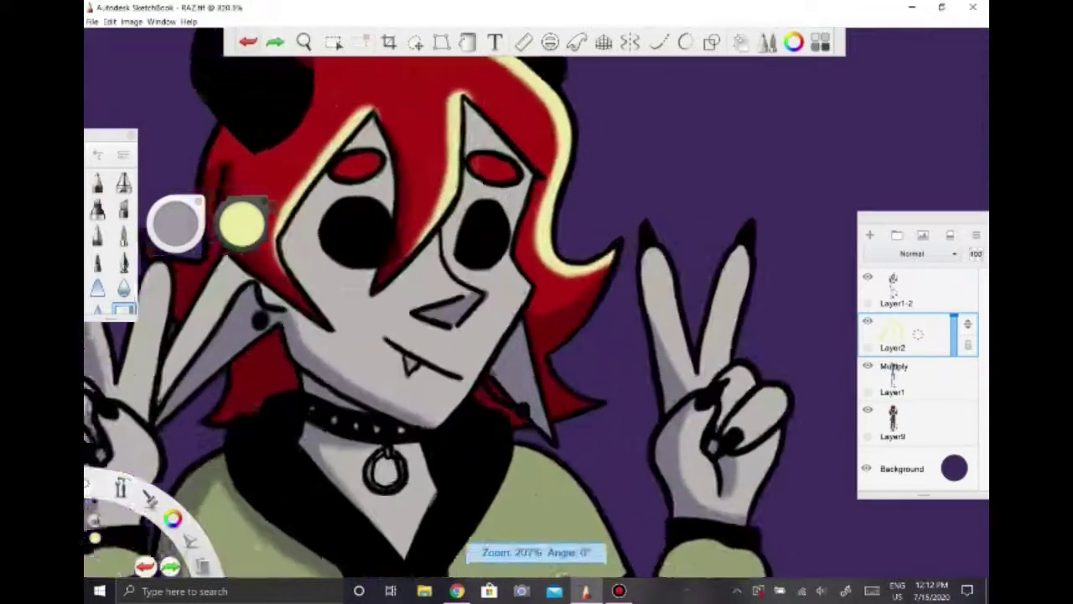
{"action": "key", "text": "e"}
{"action": "key", "text": "ctrl+z"}
{"action": "key", "text": "ctrl+y"}
{"action": "key", "text": "e"}
{"action": "key", "text": "ctrl+b"}
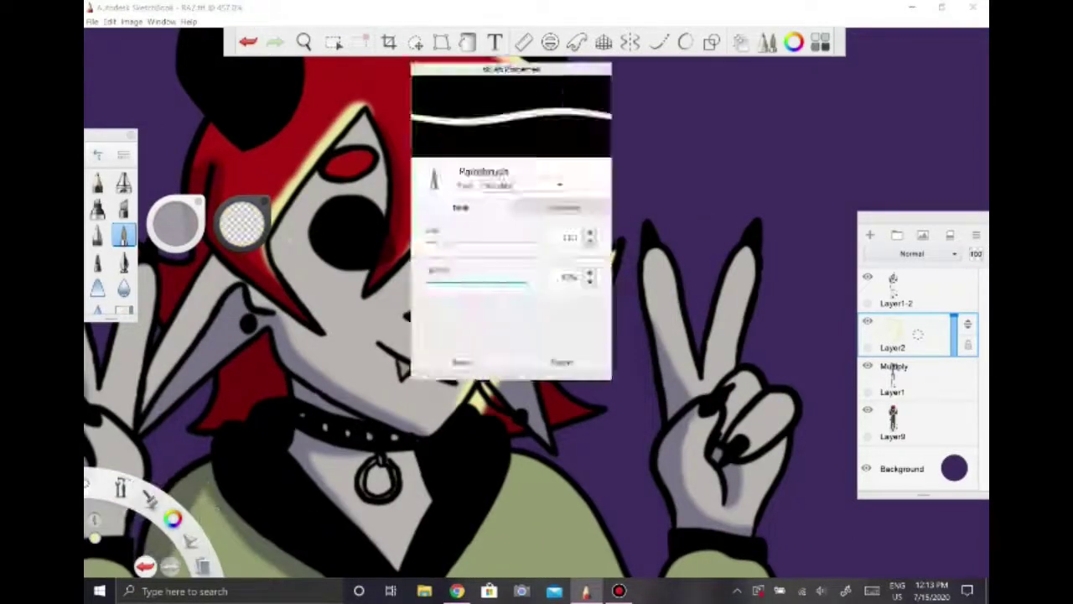
{"action": "key", "text": "ctrl+b"}
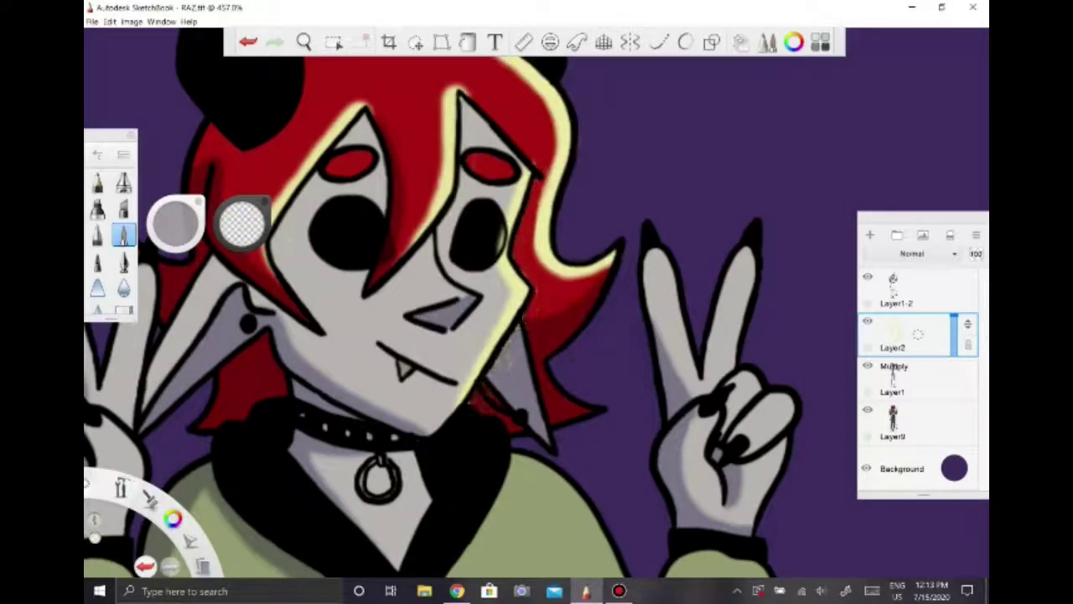
- Paint a pale yellow highlight along the bridge of the nose, trimming it to the outline
{"action": "scroll", "coordinate": [537, 302], "scroll_direction": "down", "scroll_amount": 3}
{"action": "scroll", "coordinate": [537, 301], "scroll_direction": "up", "scroll_amount": 4}
{"action": "key", "text": "e"}
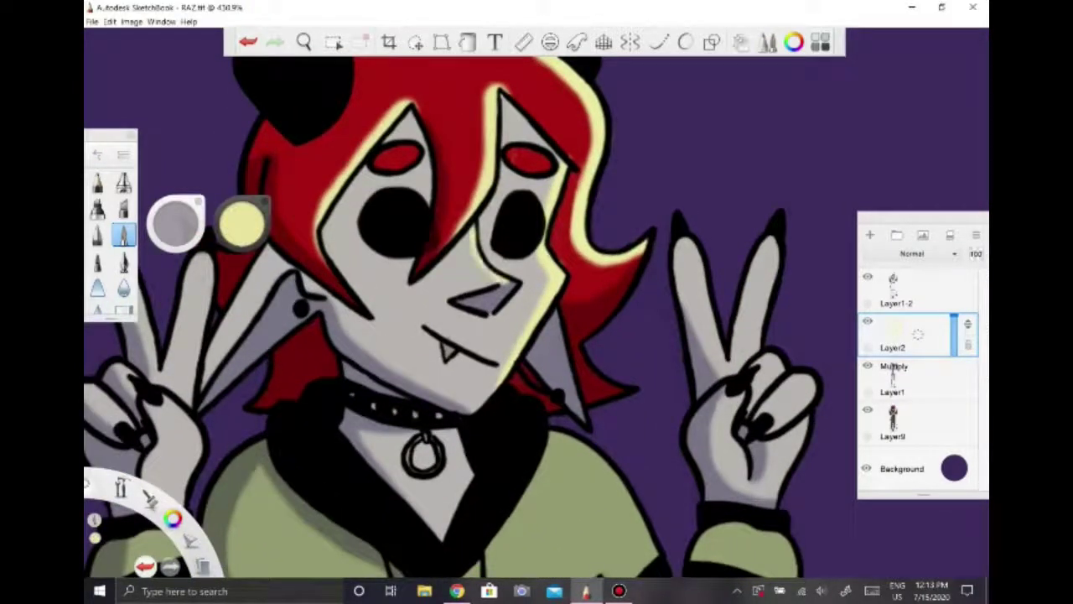
{"action": "scroll", "coordinate": [536, 302], "scroll_direction": "down", "scroll_amount": 3}
{"action": "scroll", "coordinate": [537, 301], "scroll_direction": "up", "scroll_amount": 3}
{"action": "left_click_drag", "start_coordinate": [479, 218], "coordinate": [501, 280]}
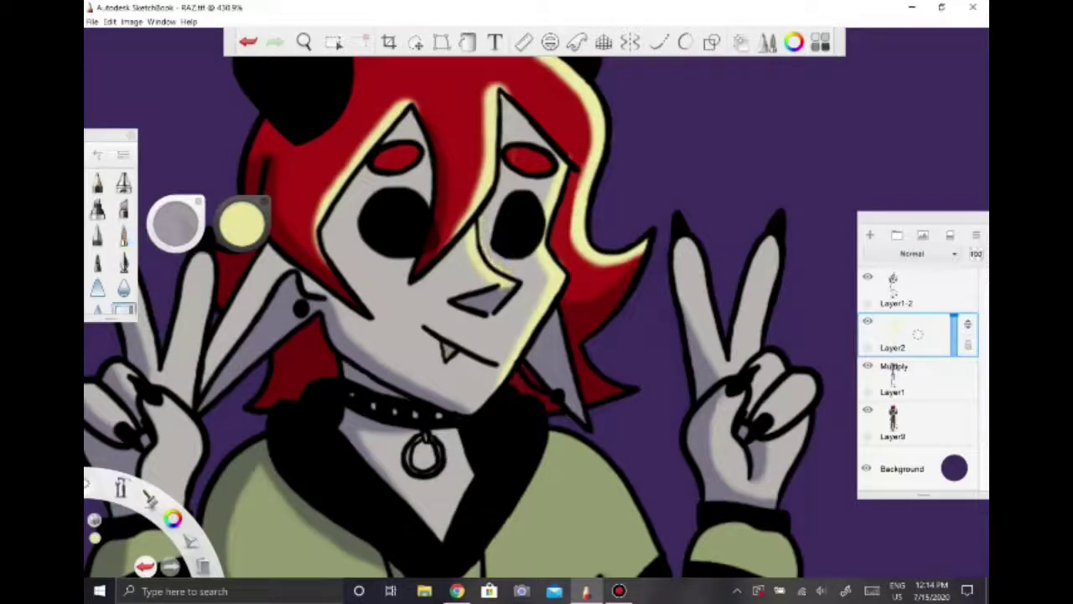
{"action": "scroll", "coordinate": [518, 377], "scroll_direction": "up", "scroll_amount": 2}
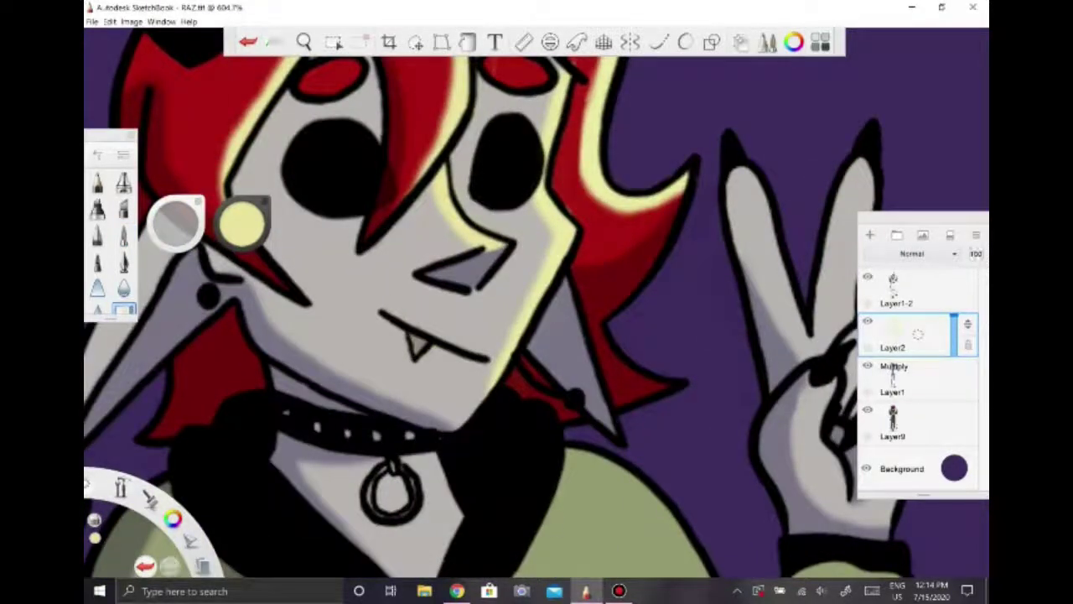
- Highlight the raised fingers and curled knuckles of the right hand in pale yellow, erasing paint outside the outlines
{"action": "scroll", "coordinate": [537, 302], "scroll_direction": "down", "scroll_amount": 2}
{"action": "scroll", "coordinate": [537, 302], "scroll_direction": "down", "scroll_amount": 3}
{"action": "scroll", "coordinate": [537, 302], "scroll_direction": "up", "scroll_amount": 4}
{"action": "left_click_drag", "start_coordinate": [634, 168], "coordinate": [646, 273]}
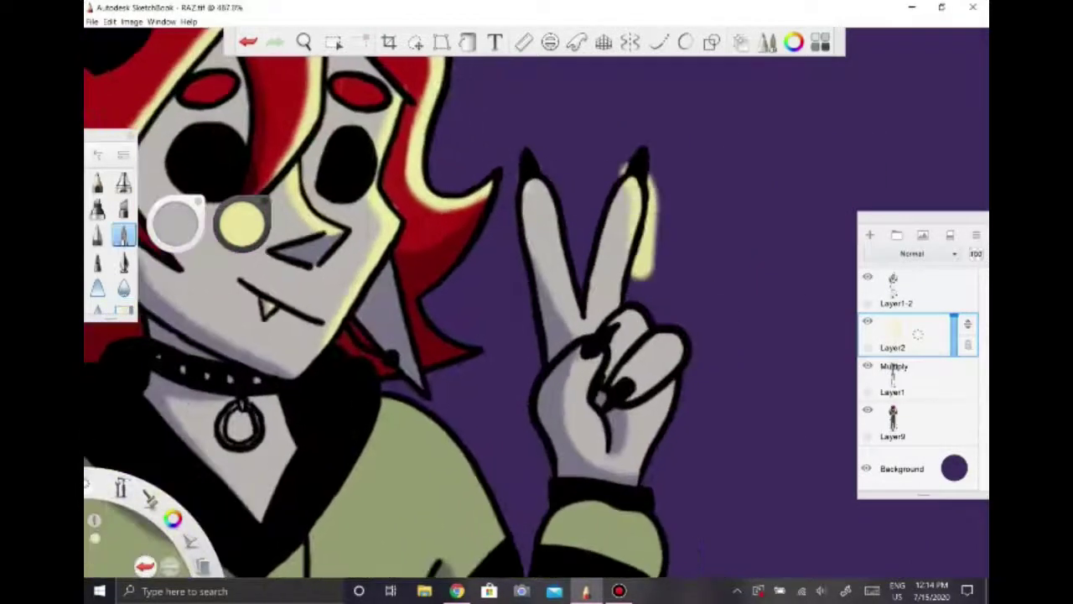
{"action": "left_click_drag", "start_coordinate": [530, 163], "coordinate": [577, 237]}
{"action": "mouse_move", "coordinate": [690, 362]}
{"action": "left_mouse_down"}
{"action": "mouse_move", "coordinate": [671, 317]}
{"action": "mouse_move", "coordinate": [627, 300]}
{"action": "left_mouse_up"}
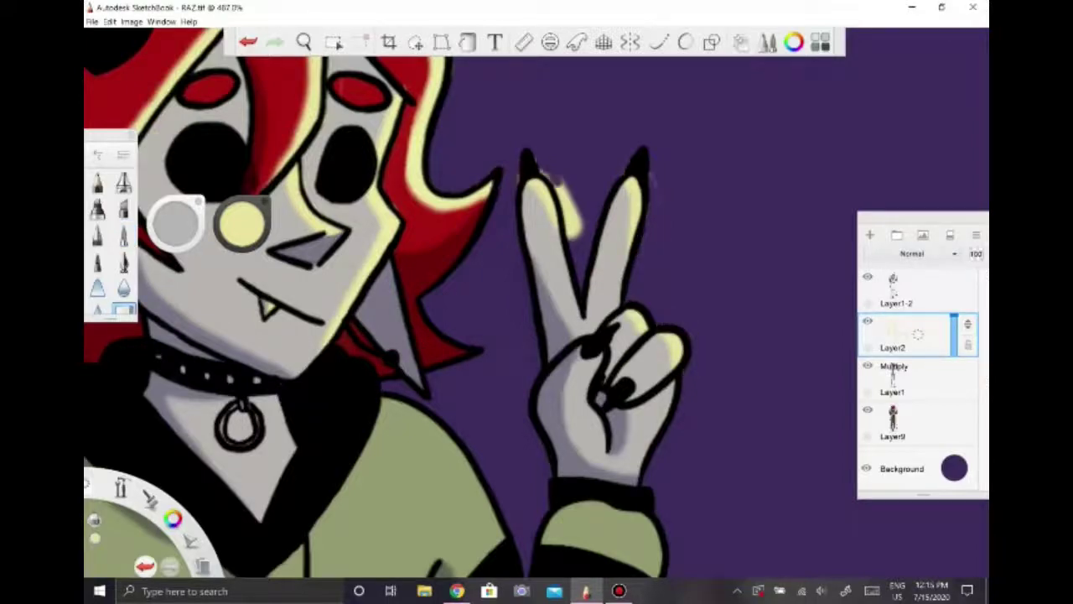
{"action": "key", "text": "ctrl+z"}
{"action": "key", "text": "x"}
- Highlight the right edges of the left hand's raised fingers and palm in pale yellow, erasing the spill
{"action": "left_click_drag", "start_coordinate": [331, 189], "coordinate": [369, 293]}
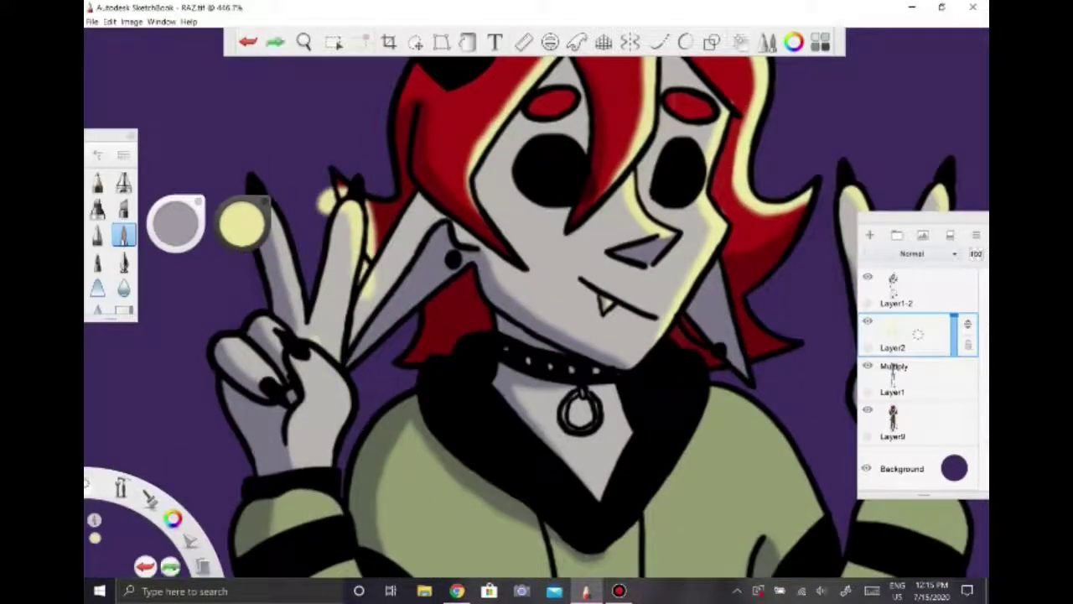
{"action": "left_click_drag", "start_coordinate": [312, 339], "coordinate": [357, 453]}
{"action": "scroll", "coordinate": [331, 202], "scroll_direction": "down", "scroll_amount": 2}
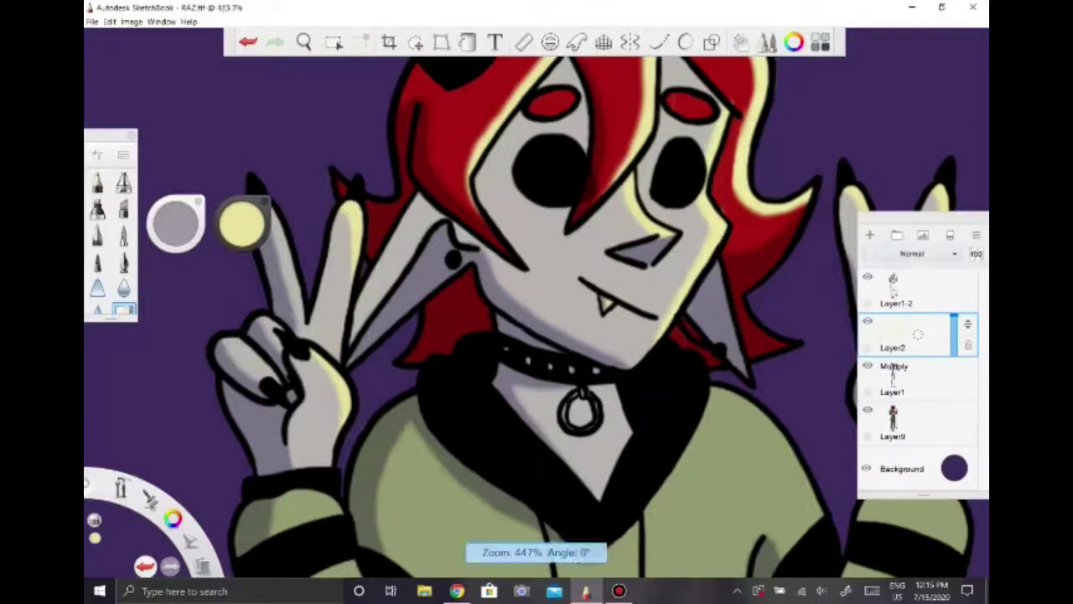
{"action": "key", "text": "e"}
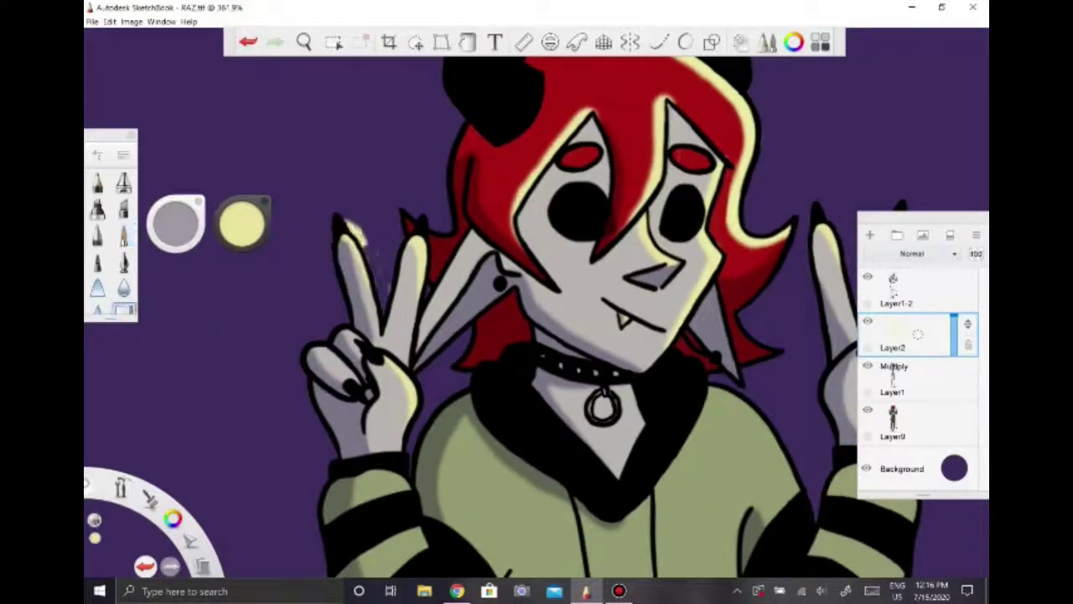
- Highlight the right edge of the fishnet waist and the right sides of both shoe toe caps in pale yellow
{"action": "scroll", "coordinate": [458, 130], "scroll_direction": "down", "scroll_amount": 4}
{"action": "scroll", "coordinate": [640, 419], "scroll_direction": "up", "scroll_amount": 4}
{"action": "left_click_drag", "start_coordinate": [479, 289], "coordinate": [486, 344]}
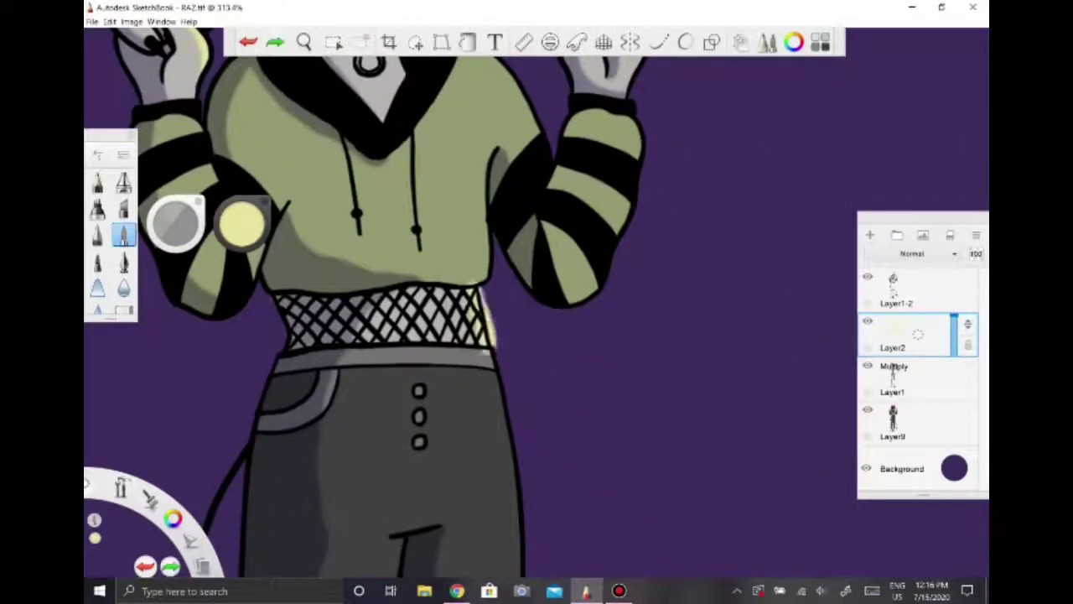
{"action": "key", "text": "e"}
{"action": "scroll", "coordinate": [377, 319], "scroll_direction": "down", "scroll_amount": 4}
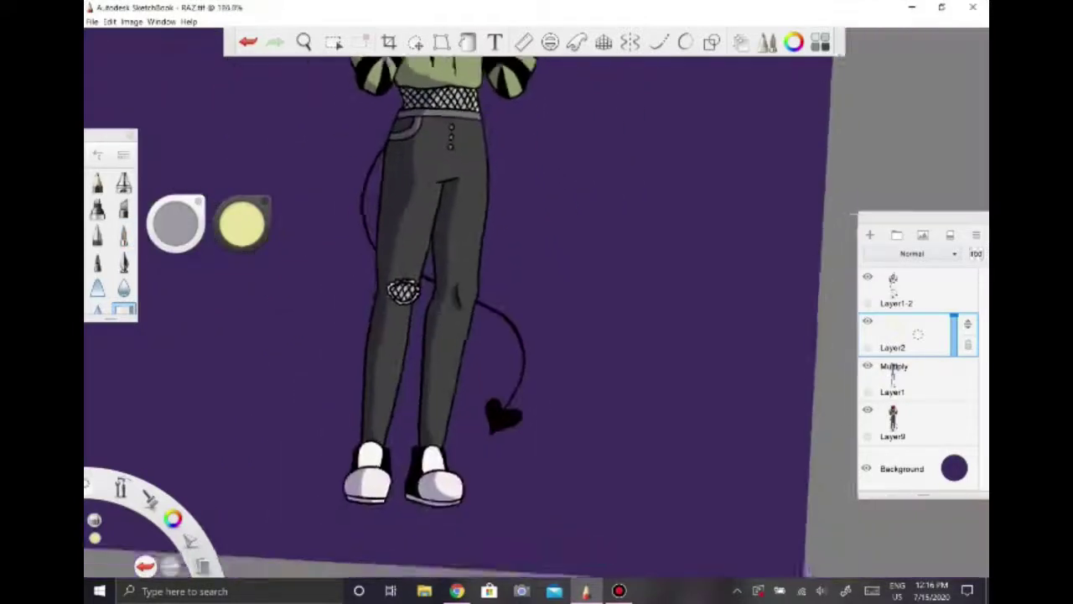
{"action": "scroll", "coordinate": [403, 436], "scroll_direction": "up", "scroll_amount": 4}
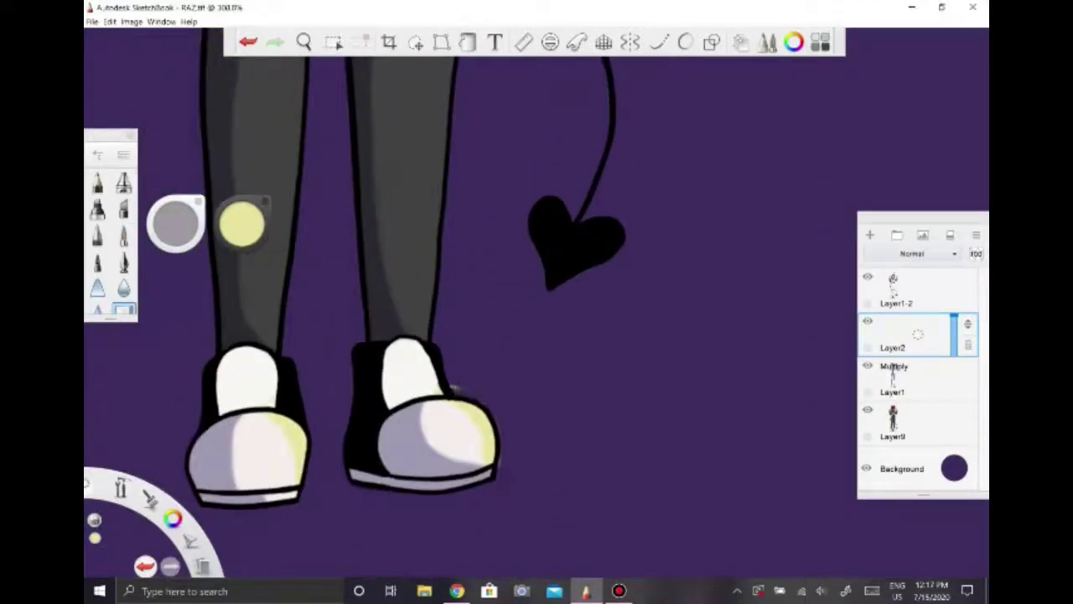
- Shade the left sides of both shoe tongues in dark purple on Layer1 and erase the spill
{"action": "scroll", "coordinate": [536, 301], "scroll_direction": "down", "scroll_amount": 4}
{"action": "left_click", "coordinate": [906, 381]}
{"action": "left_click", "coordinate": [124, 235]}
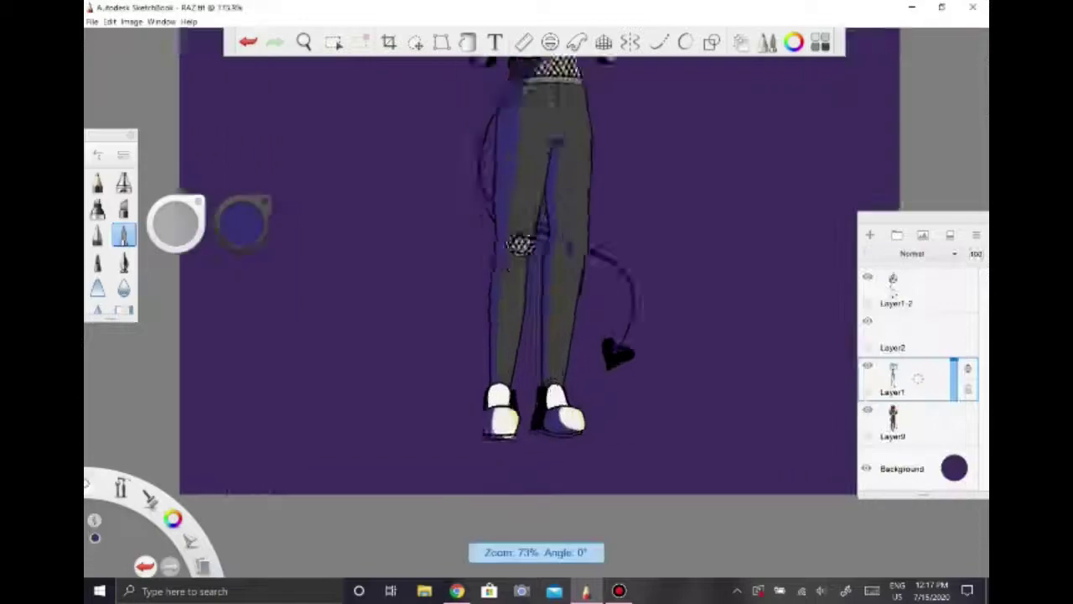
{"action": "scroll", "coordinate": [537, 352], "scroll_direction": "up", "scroll_amount": 4}
{"action": "key", "text": "e"}
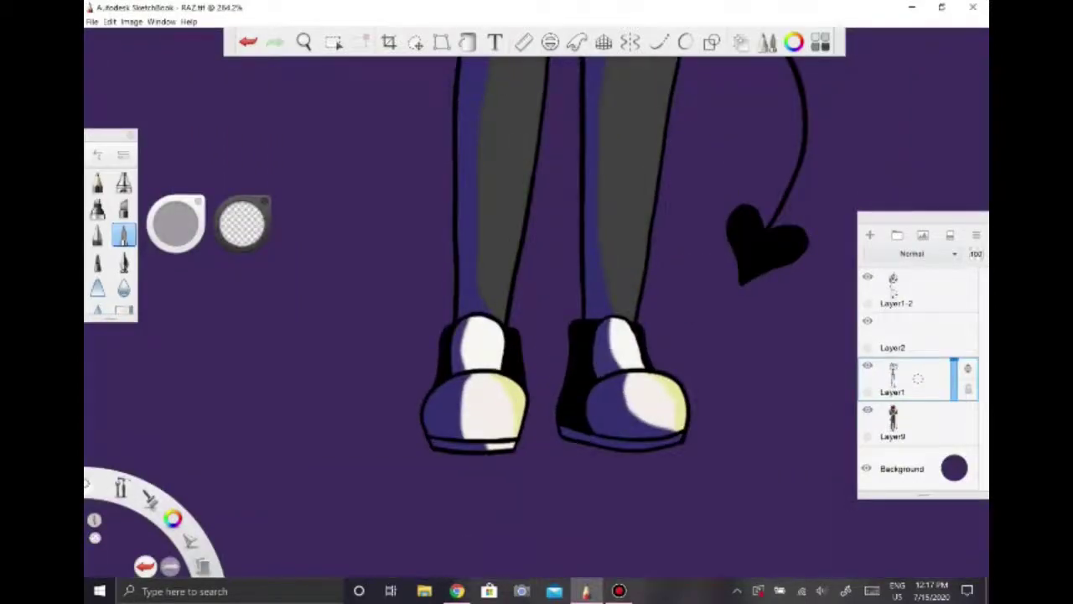
- Add a new layer at the top of the stack and sample the pale yellow from the existing highlights
{"action": "scroll", "coordinate": [600, 343], "scroll_direction": "down", "scroll_amount": 5}
{"action": "left_click", "coordinate": [869, 235]}
{"action": "left_click", "coordinate": [910, 378]}
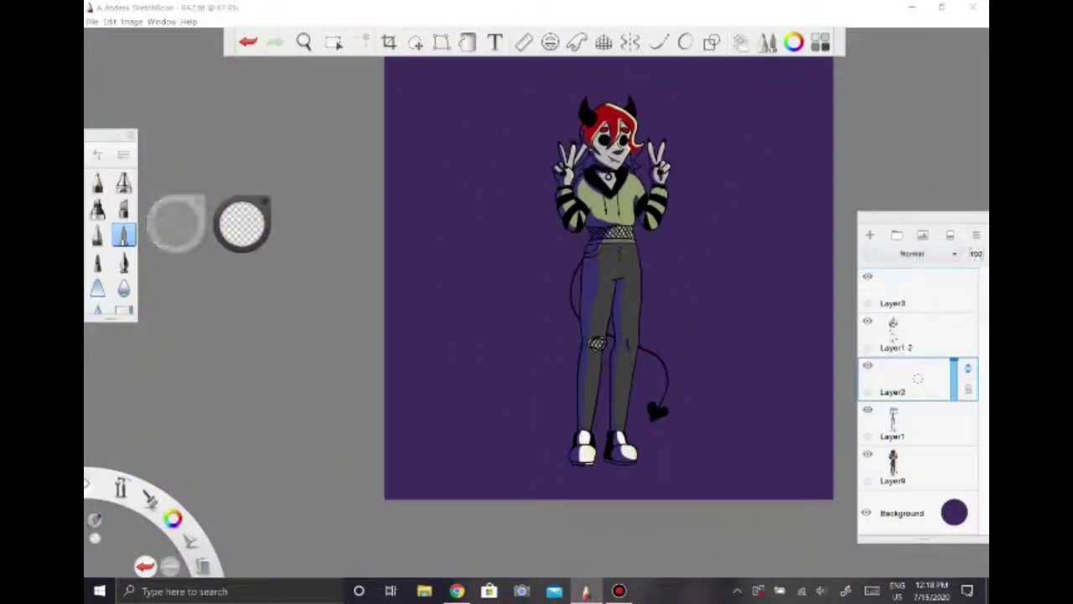
{"action": "left_click", "coordinate": [909, 289]}
{"action": "left_click", "coordinate": [631, 118], "text": "alt"}
- Paint a pale yellow highlight along the right horn's outer edge and lower Layer3's opacity
{"action": "scroll", "coordinate": [637, 109], "scroll_direction": "up", "scroll_amount": 4}
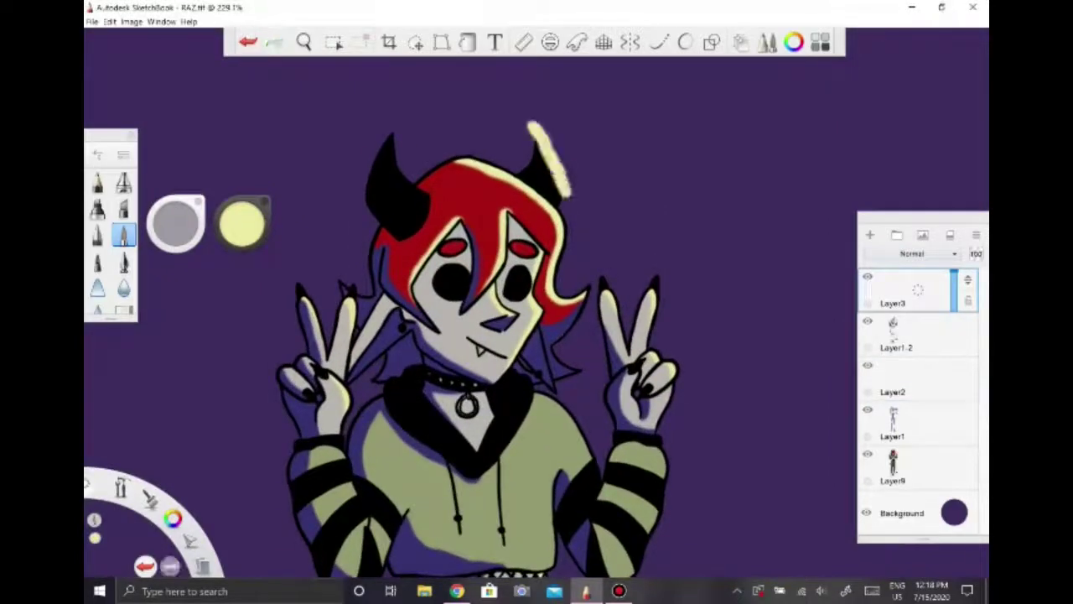
{"action": "left_click_drag", "start_coordinate": [954, 273], "coordinate": [954, 294]}
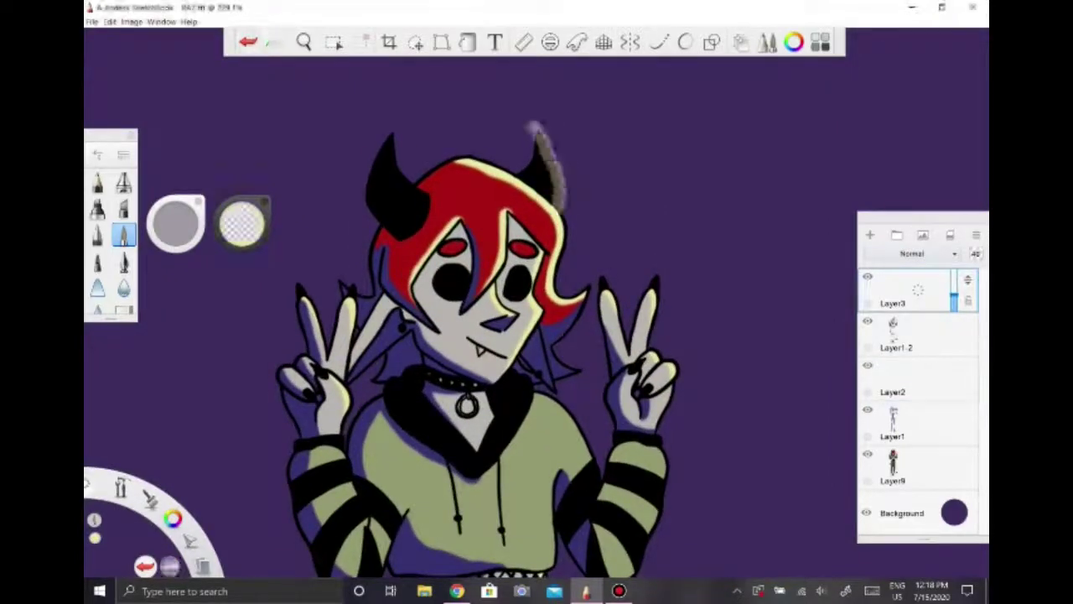
{"action": "left_click", "coordinate": [241, 223]}
- Paint a pale yellow highlight on the right lobe of the heart-shaped tail tip on Layer3, trimmed to its outline
{"action": "left_click_drag", "start_coordinate": [537, 470], "coordinate": [537, 135]}
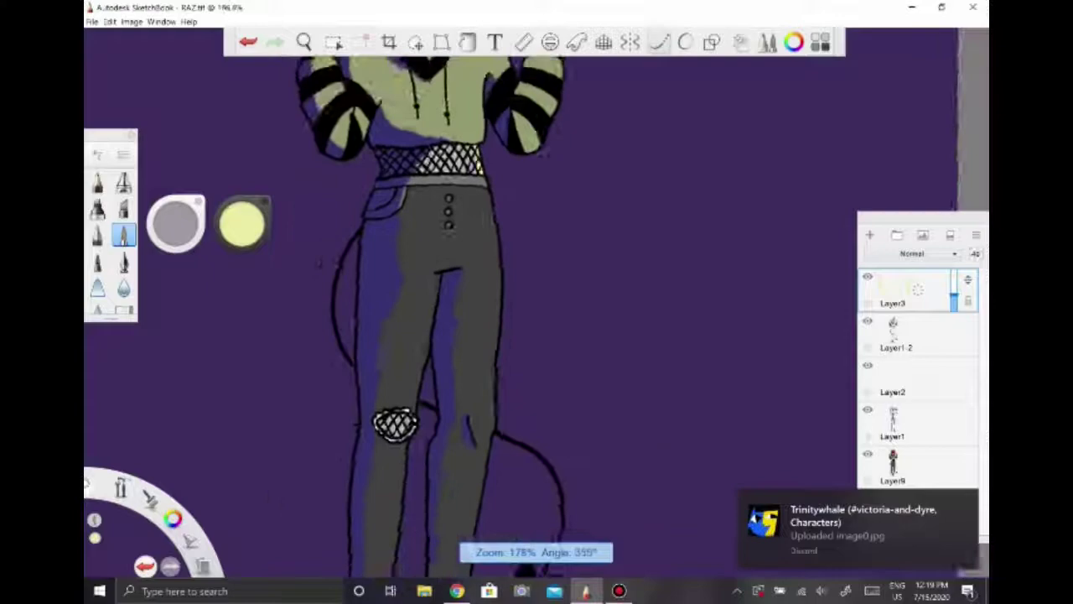
{"action": "scroll", "coordinate": [537, 336], "scroll_direction": "up", "scroll_amount": 4}
{"action": "key", "text": "ctrl+z"}
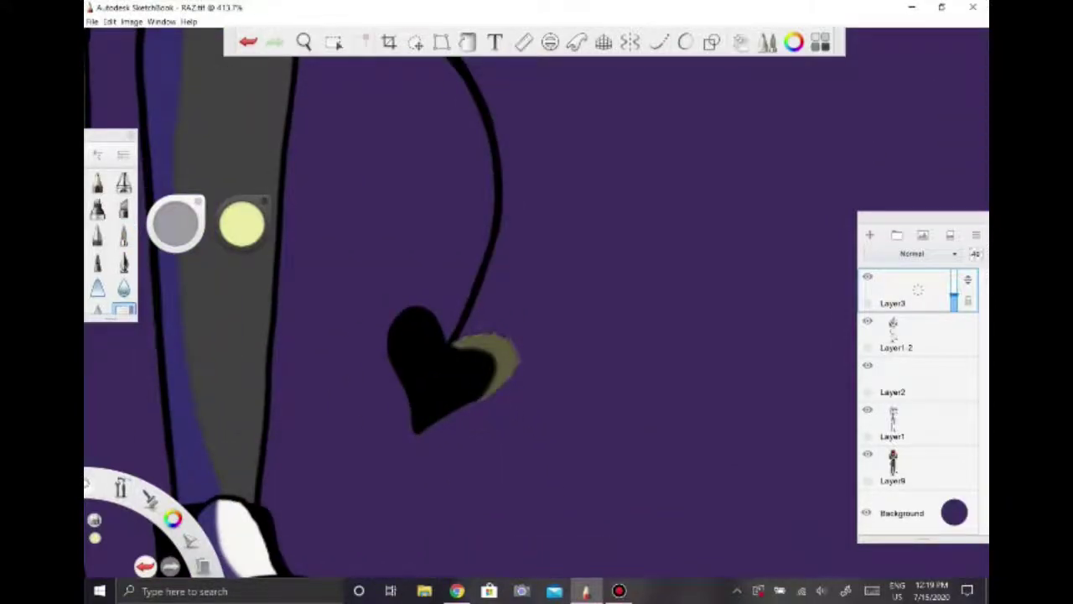
{"action": "key", "text": "ctrl+z"}
{"action": "scroll", "coordinate": [537, 302], "scroll_direction": "down", "scroll_amount": 5}
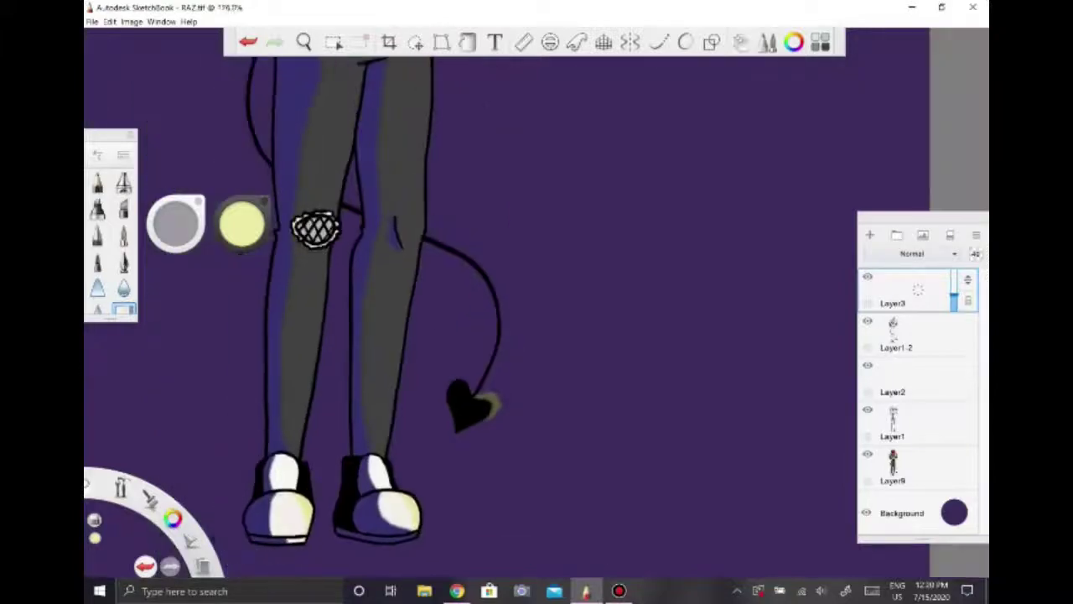
- Paint a pale yellow highlight along the left horn's inner edge on Layer3 and trim its spill
{"action": "scroll", "coordinate": [335, 251], "scroll_direction": "up", "scroll_amount": 5}
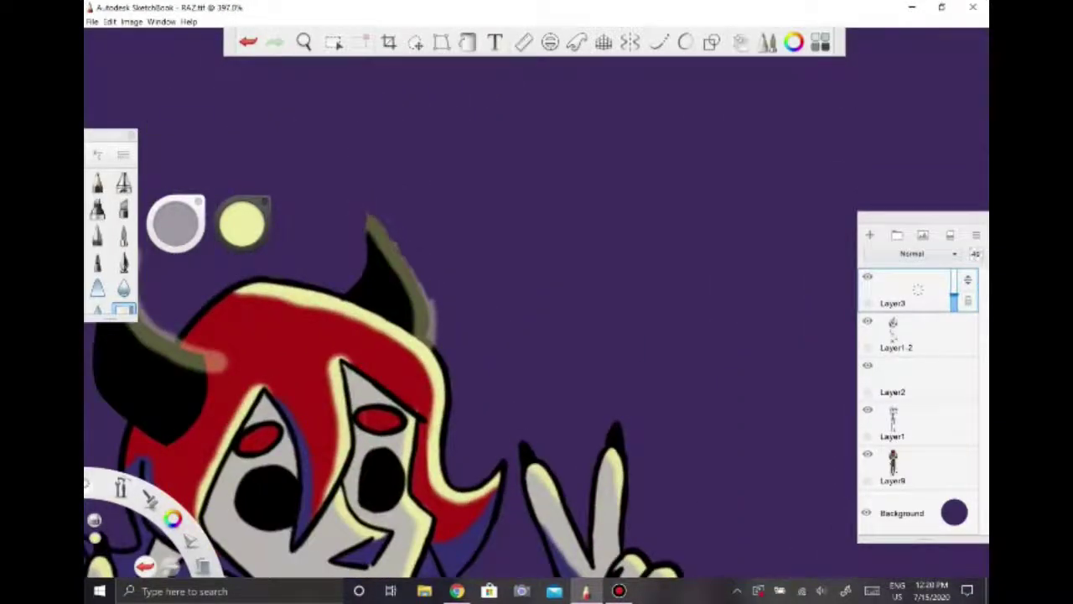
{"action": "key", "text": "ctrl+z"}
{"action": "scroll", "coordinate": [436, 378], "scroll_direction": "down", "scroll_amount": 1}
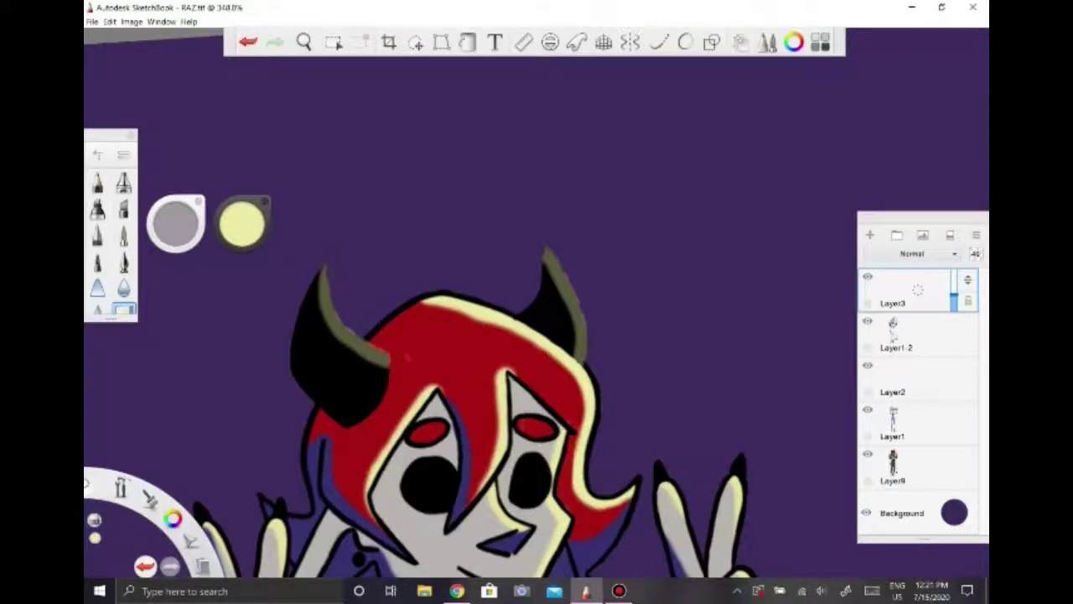
{"action": "scroll", "coordinate": [528, 335], "scroll_direction": "down", "scroll_amount": 5}
- Set Layer2's blending mode to Glow and lower its opacity
{"action": "left_click", "coordinate": [914, 381]}
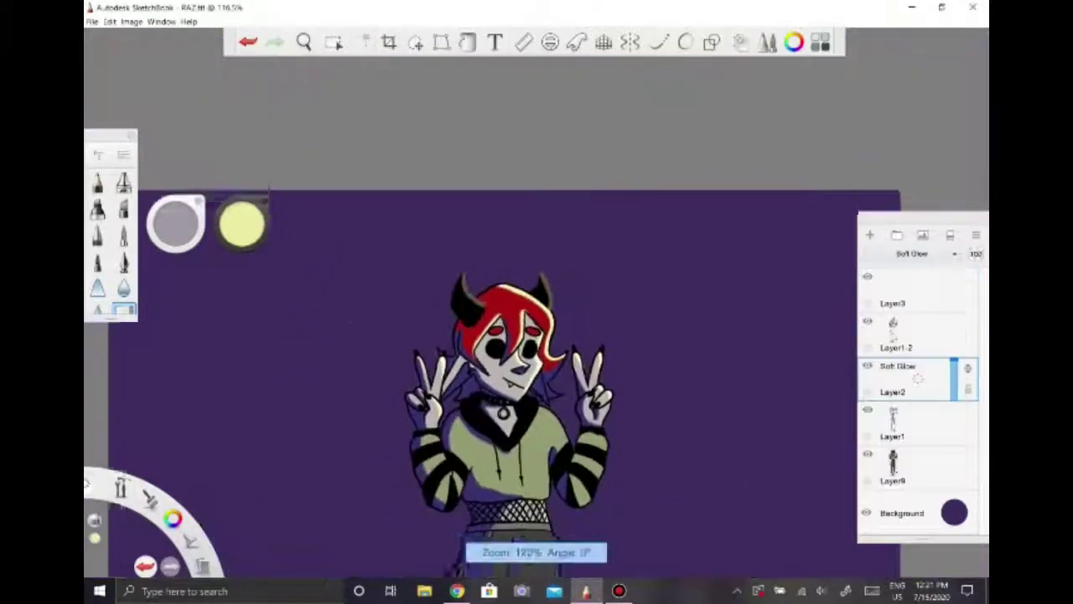
{"action": "left_click", "coordinate": [922, 253]}
{"action": "left_click", "coordinate": [923, 367]}
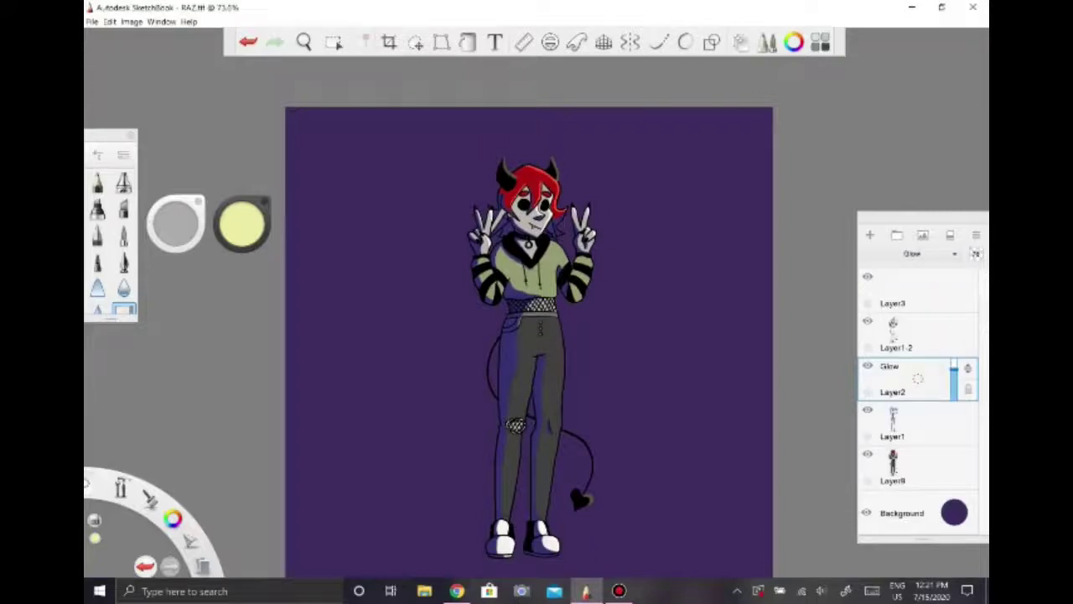
- Delete Layer3, make the background white, and set Layer1 to Multiply at reduced opacity
{"action": "left_click", "coordinate": [918, 289]}
{"action": "left_click", "coordinate": [918, 289]}
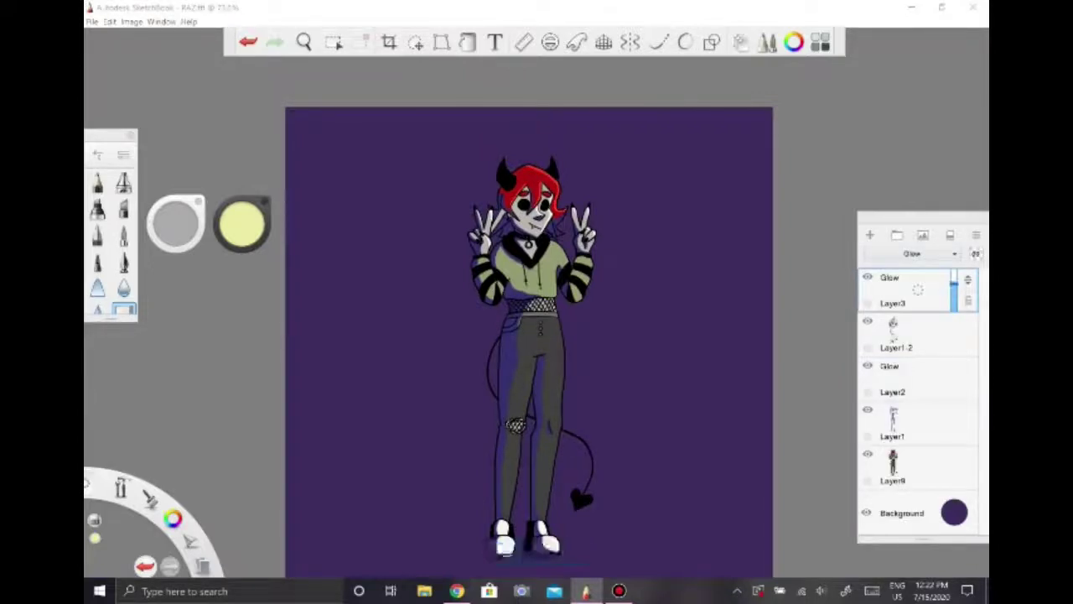
{"action": "scroll", "coordinate": [893, 333], "scroll_direction": "down", "scroll_amount": 1}
{"action": "left_click", "coordinate": [894, 372]}
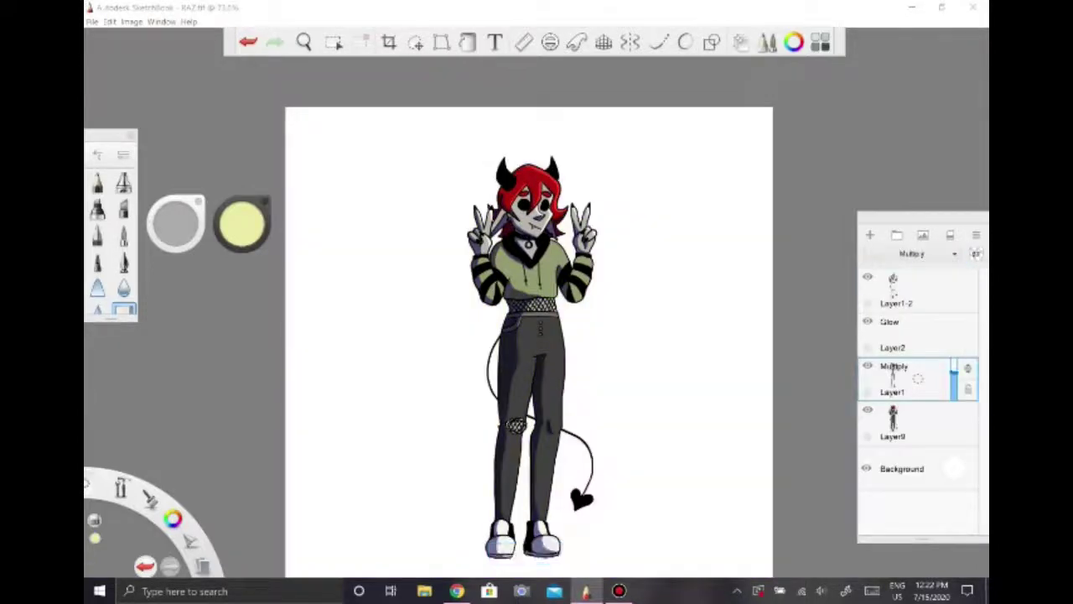
- Try to merge the upper layers downward, undo it, and activate the rectangular selection
{"action": "scroll", "coordinate": [893, 371], "scroll_direction": "down", "scroll_amount": 2}
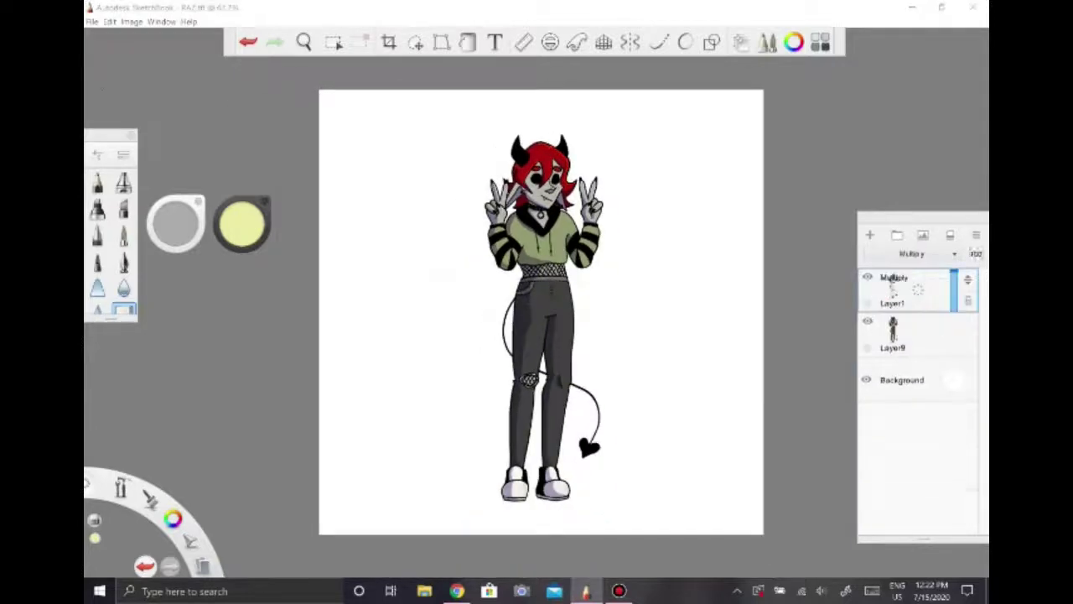
{"action": "left_click", "coordinate": [334, 42]}
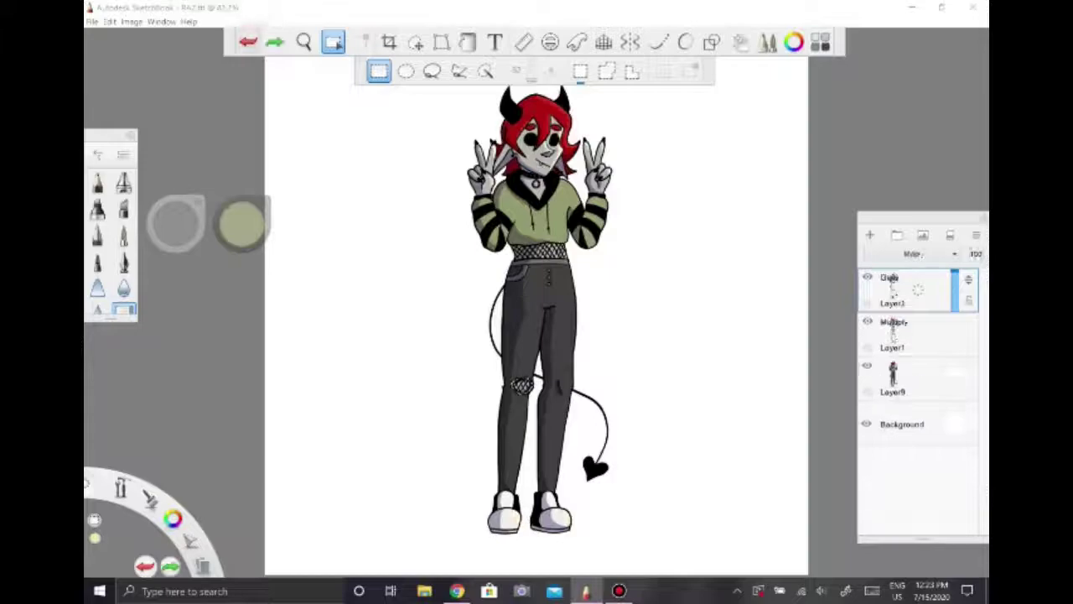
{"action": "left_click", "coordinate": [893, 289]}
{"action": "left_click", "coordinate": [869, 335]}
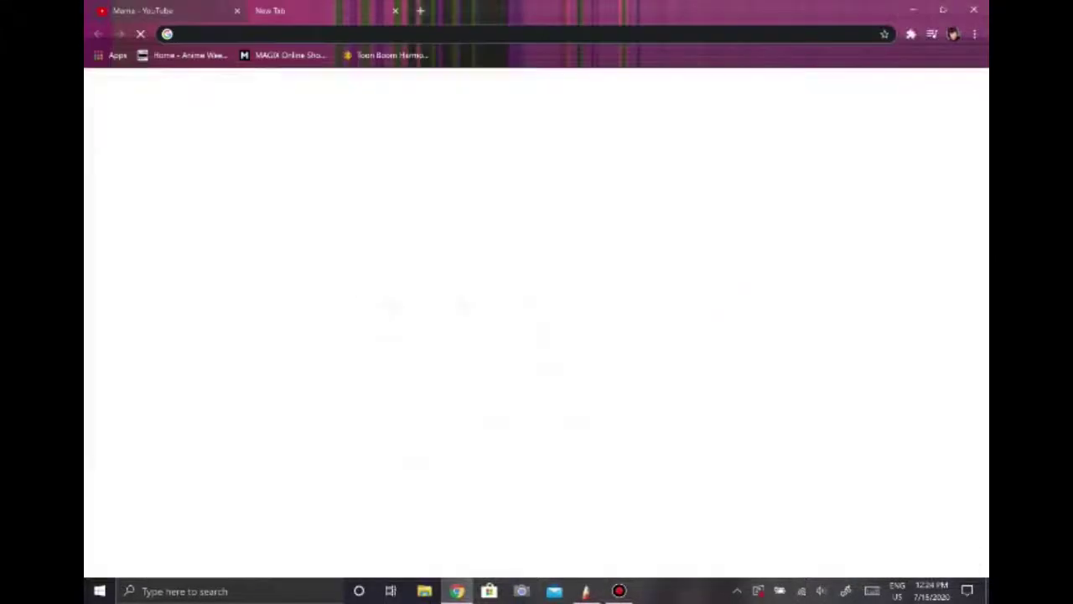
- Switch to Chrome and search the web for "select multiple layers sketchbook"
{"action": "right_click", "coordinate": [184, 52]}
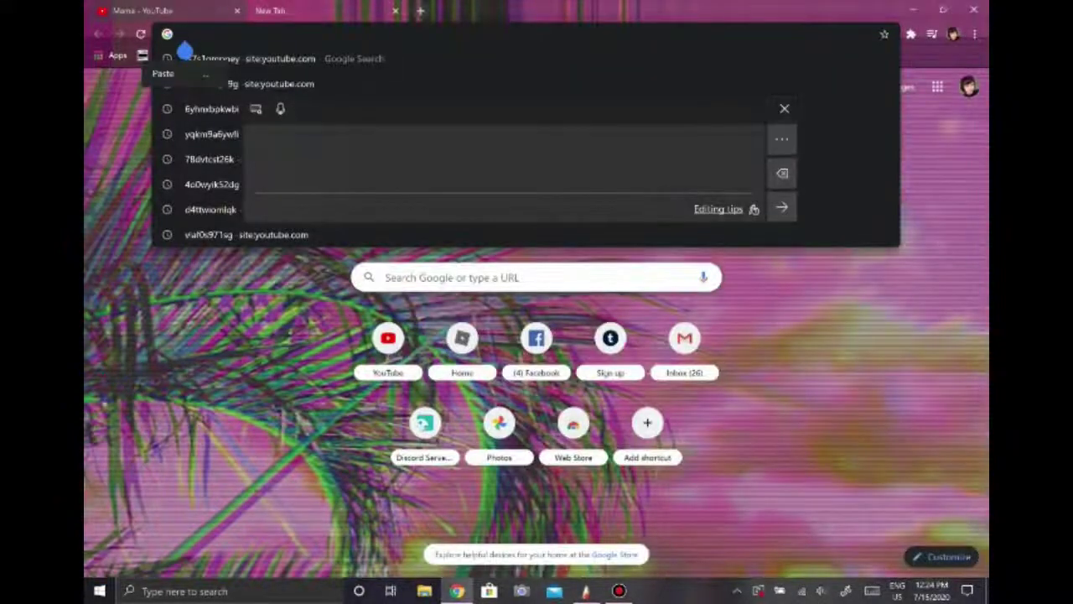
{"action": "left_click", "coordinate": [784, 108]}
{"action": "type", "text": "elect multiple layers sketchbook"}
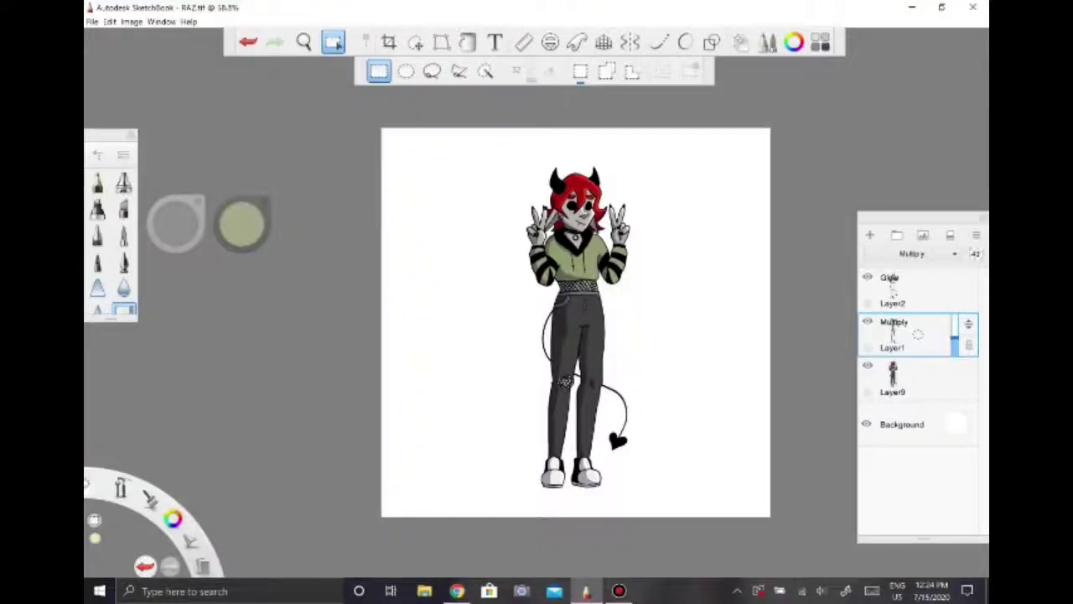
- Back in SketchBook, try to select Layer2, Layer1 and Layer9 together and undo the attempt
{"action": "key", "text": "ctrl+i"}
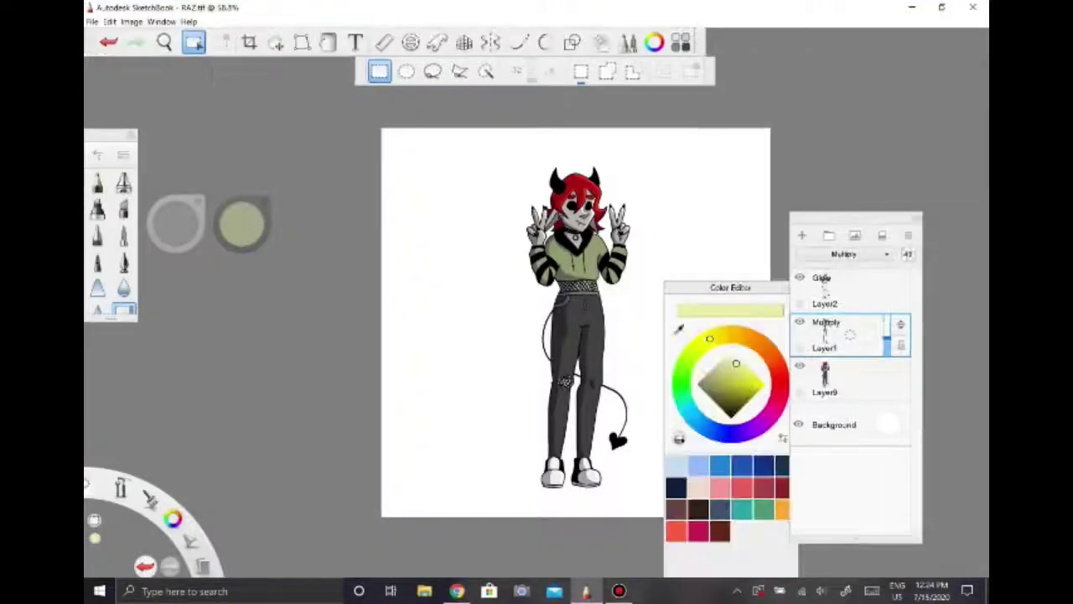
{"action": "left_click", "coordinate": [850, 289]}
{"action": "key", "text": "ctrl+i"}
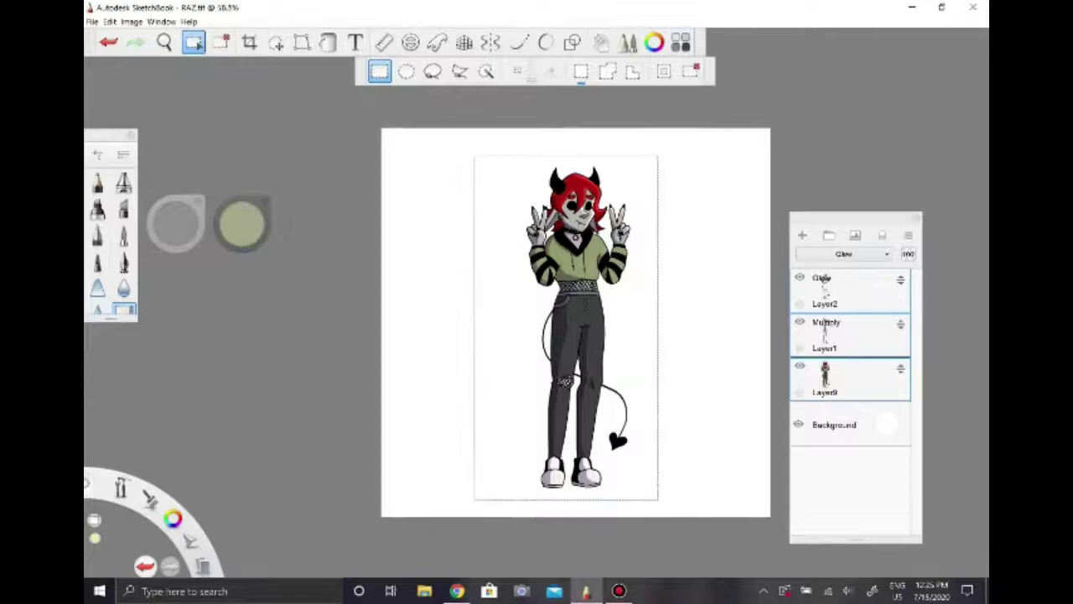
{"action": "key", "text": "ctrl+z"}
{"action": "left_click", "coordinate": [891, 287]}
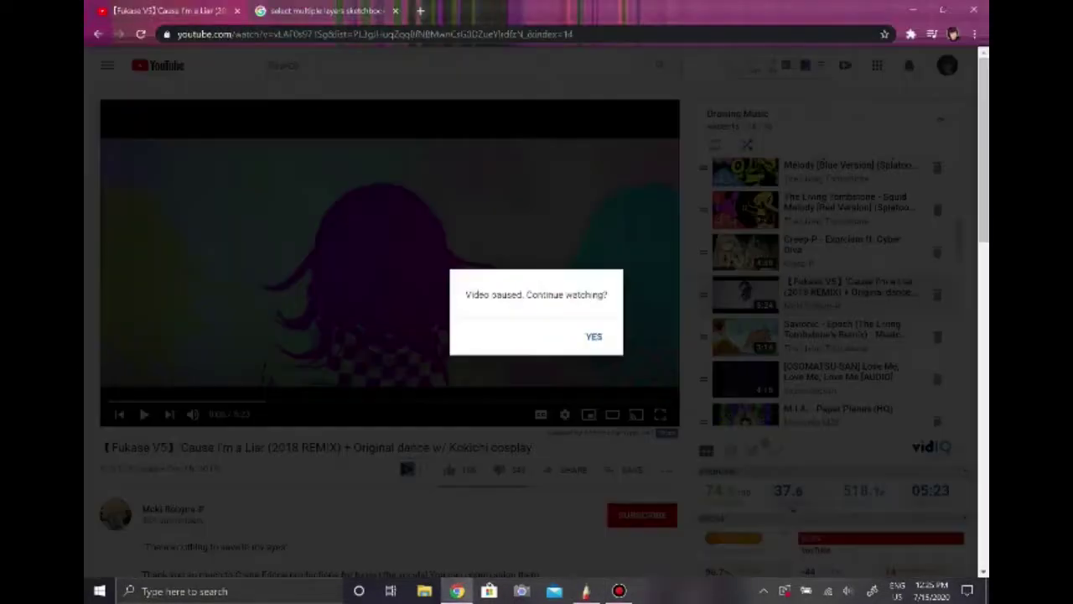
- Resume the paused YouTube video in Chrome
{"action": "left_click", "coordinate": [595, 333]}
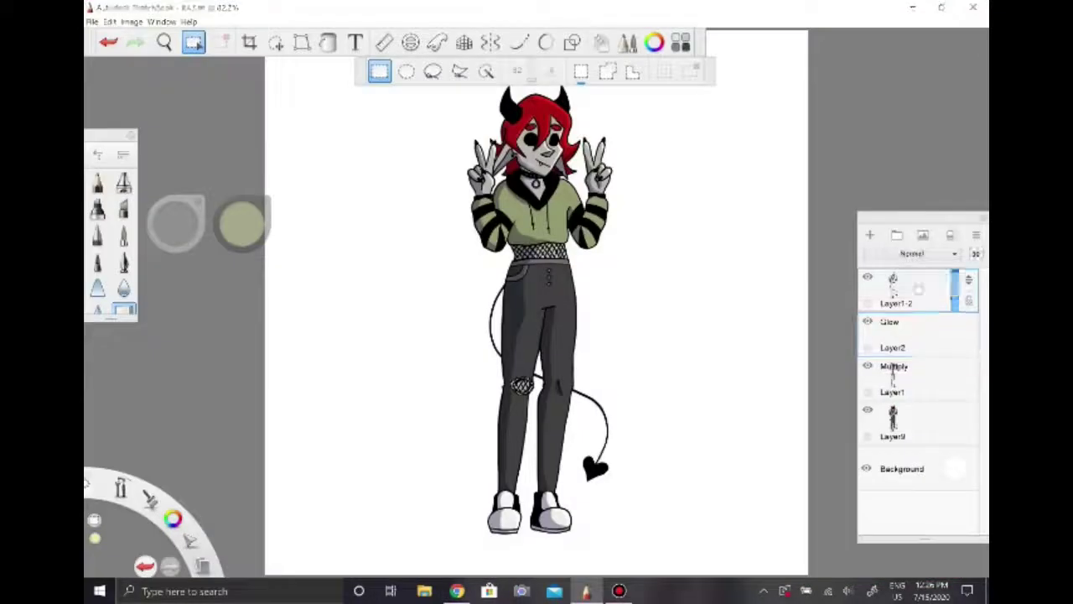
- Merge Layer1-2, Layer2, Layer1 and Layer9 into one layer and move the character to the canvas's left half
{"action": "scroll", "coordinate": [537, 301], "scroll_direction": "down", "scroll_amount": 3}
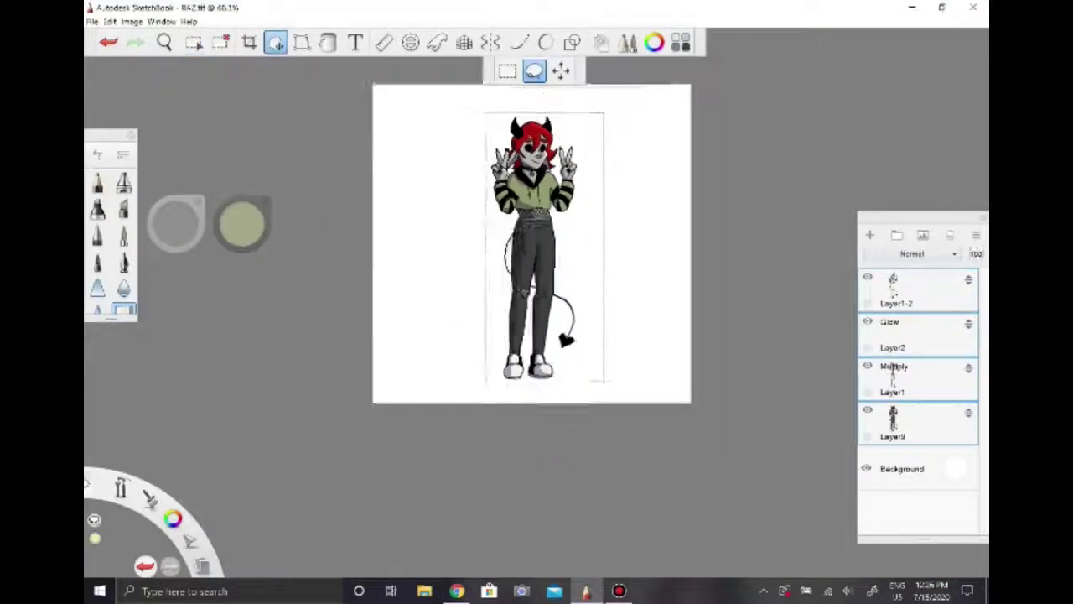
{"action": "key", "text": "ctrl+e"}
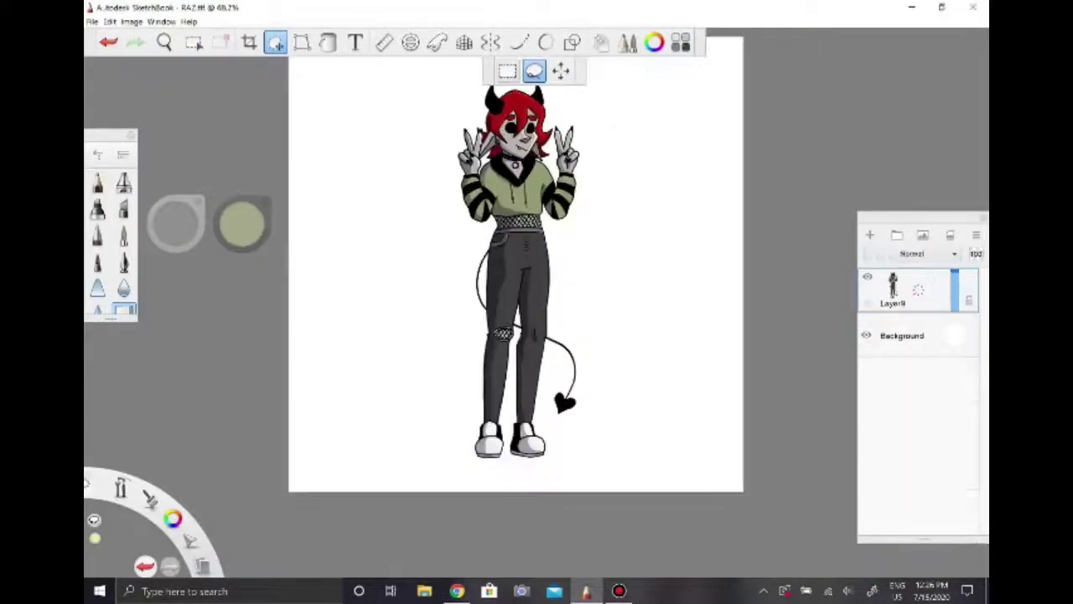
{"action": "left_click", "coordinate": [194, 41]}
{"action": "left_click_drag", "start_coordinate": [528, 277], "coordinate": [419, 263]}
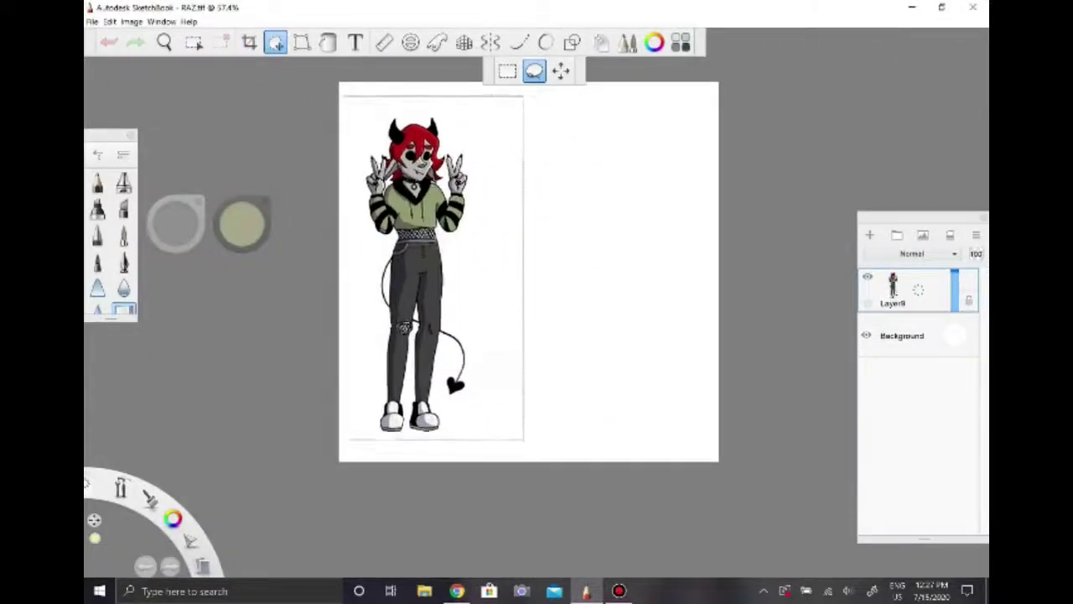
- Sketch a red eye on a new layer beside the character, and reopen the unmerged version of RAZ.tif
{"action": "key", "text": "ctrl+shift+n"}
{"action": "scroll", "coordinate": [440, 102], "scroll_direction": "up", "scroll_amount": 3}
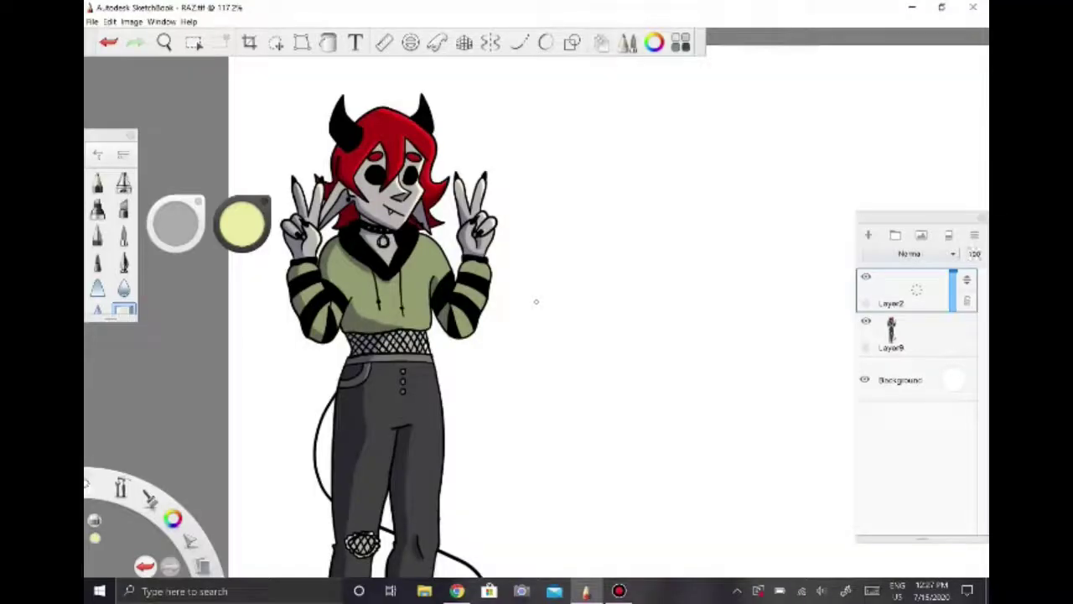
{"action": "left_click", "coordinate": [241, 222]}
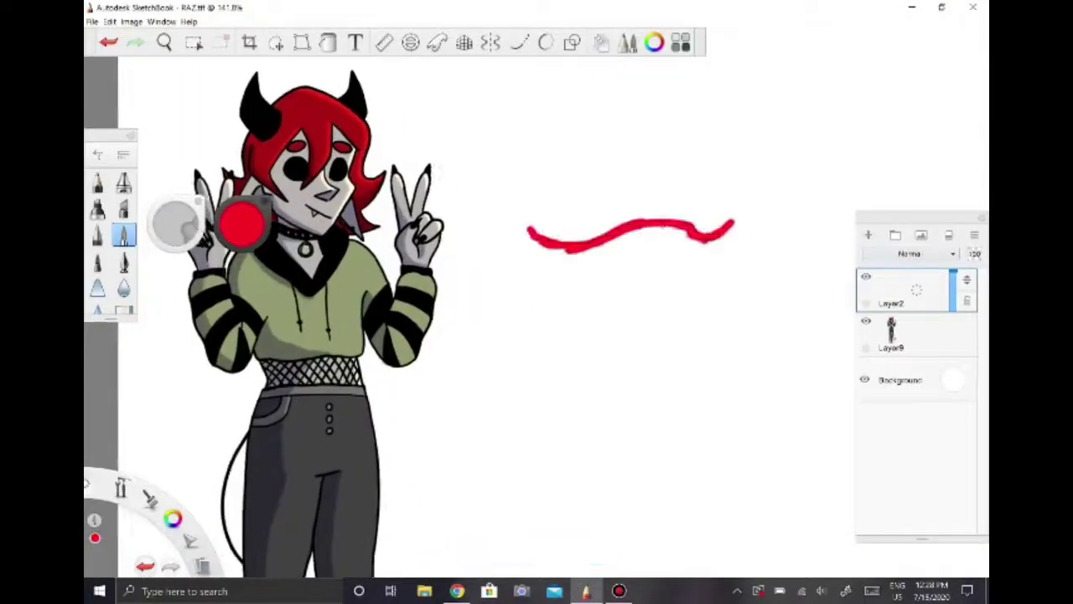
{"action": "key", "text": "ctrl+z"}
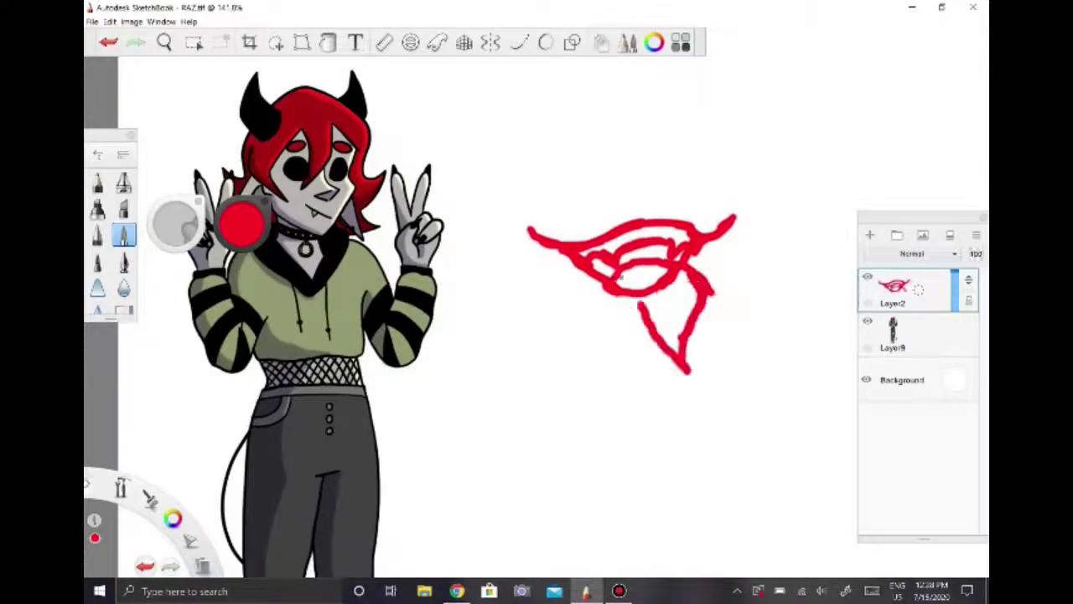
{"action": "key", "text": "ctrl+z"}
{"action": "left_click", "coordinate": [92, 21]}
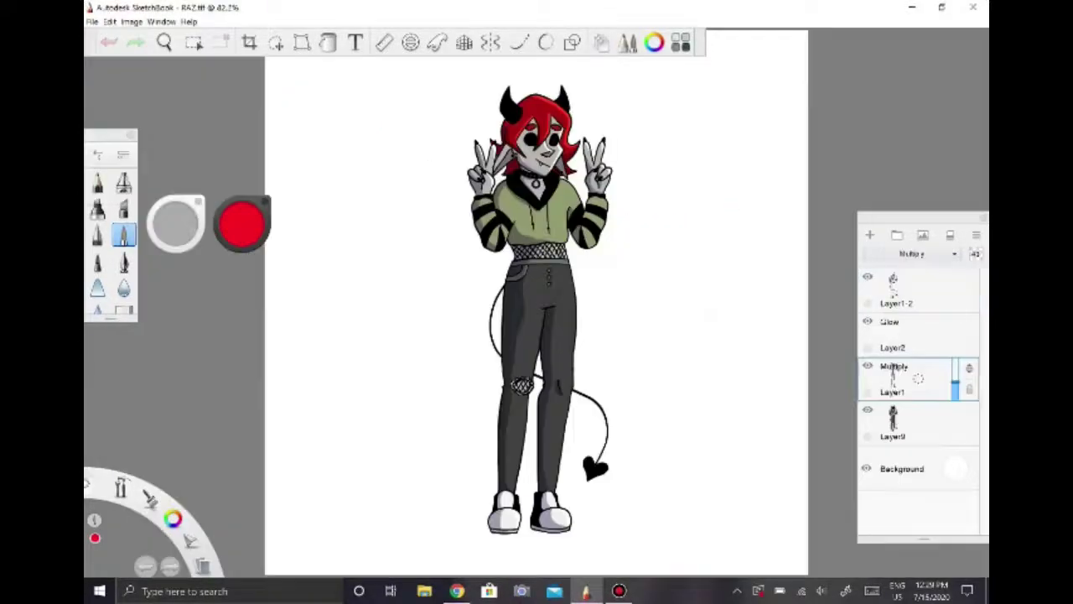
- Set Layer2 to Normal, paint a sampled pale yellow swatch beside the raised hand, and label it 66 in black
{"action": "left_click", "coordinate": [927, 253]}
{"action": "left_click", "coordinate": [709, 338]}
{"action": "left_click", "coordinate": [735, 363]}
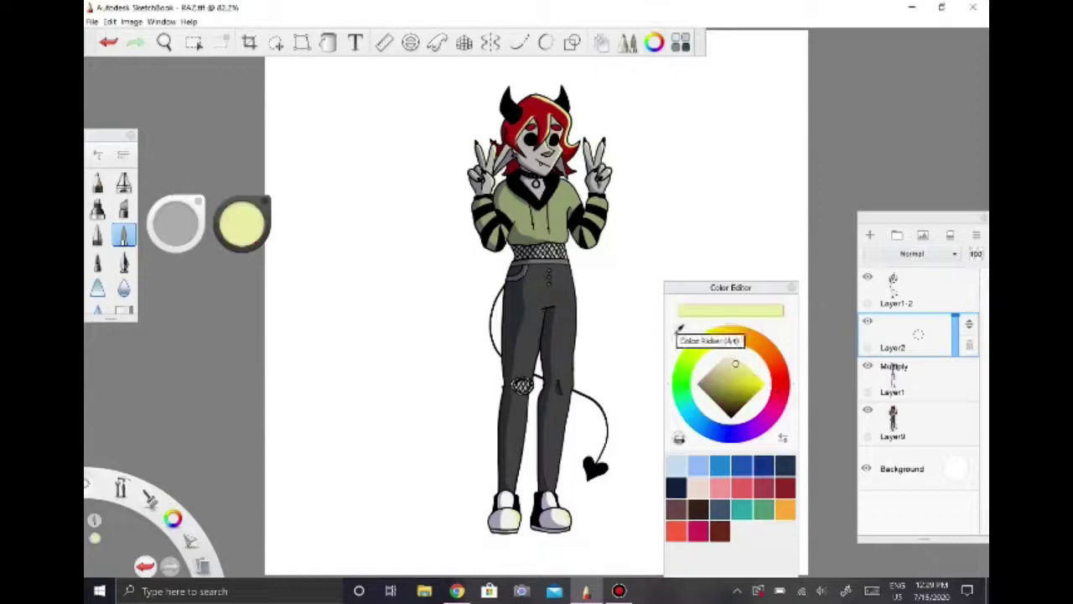
{"action": "left_click", "coordinate": [693, 151]}
{"action": "left_click_drag", "start_coordinate": [955, 317], "coordinate": [955, 335]}
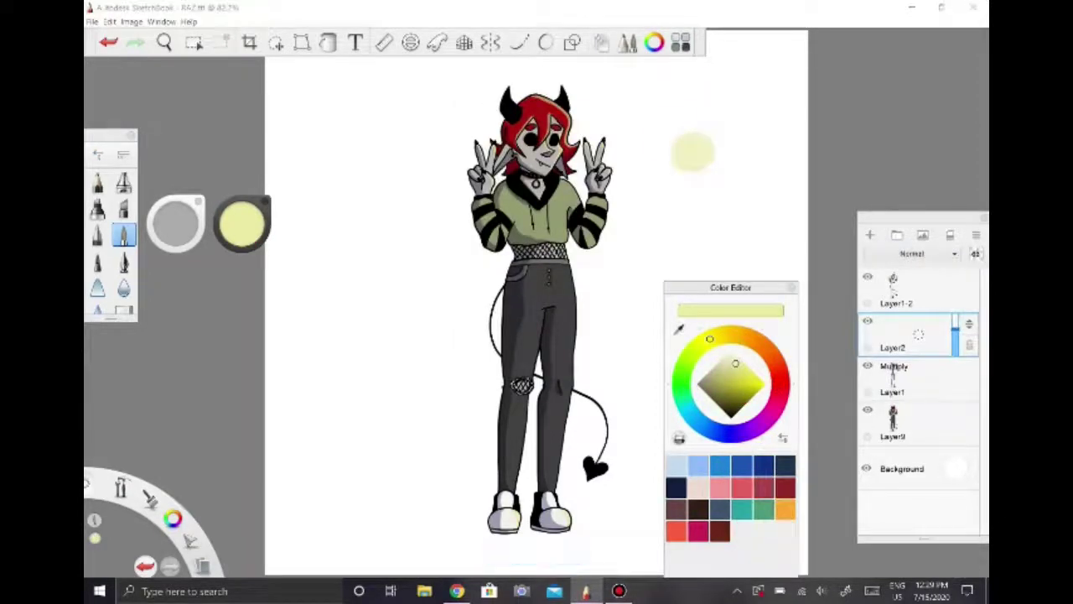
{"action": "left_click", "coordinate": [97, 235]}
{"action": "left_click_drag", "start_coordinate": [242, 222], "coordinate": [241, 277]}
- Set Layer1 to Normal at full opacity and sample its dark purple shading colour
{"action": "left_click", "coordinate": [910, 379]}
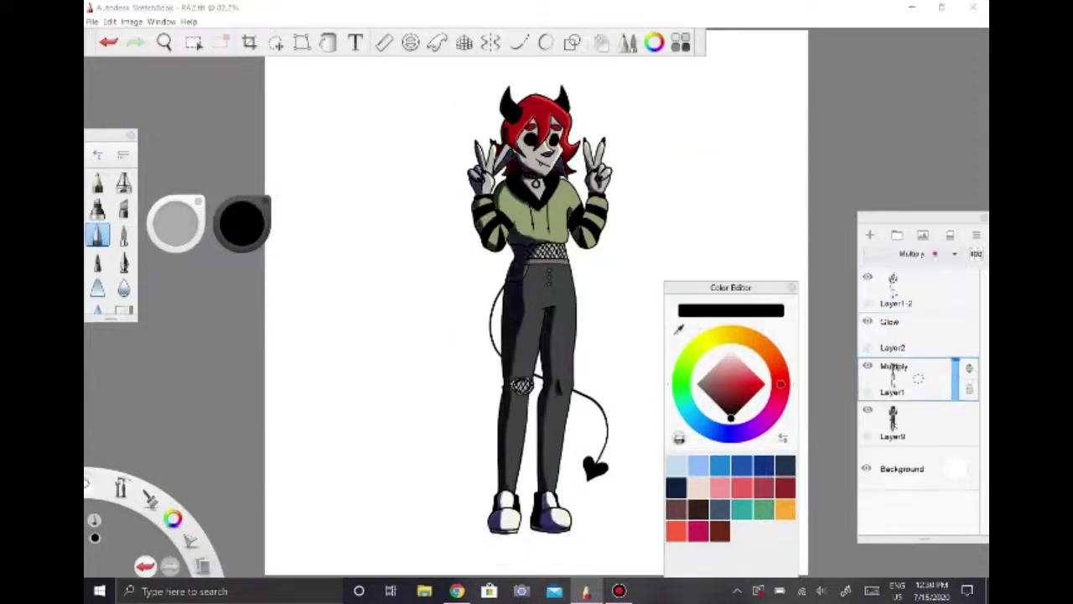
{"action": "left_click", "coordinate": [729, 394]}
{"action": "left_click_drag", "start_coordinate": [505, 252], "coordinate": [508, 486]}
- Copy the labelled yellow swatch from Layer2 and paste it onto a new layer above
{"action": "left_click", "coordinate": [910, 336]}
{"action": "left_click", "coordinate": [193, 42]}
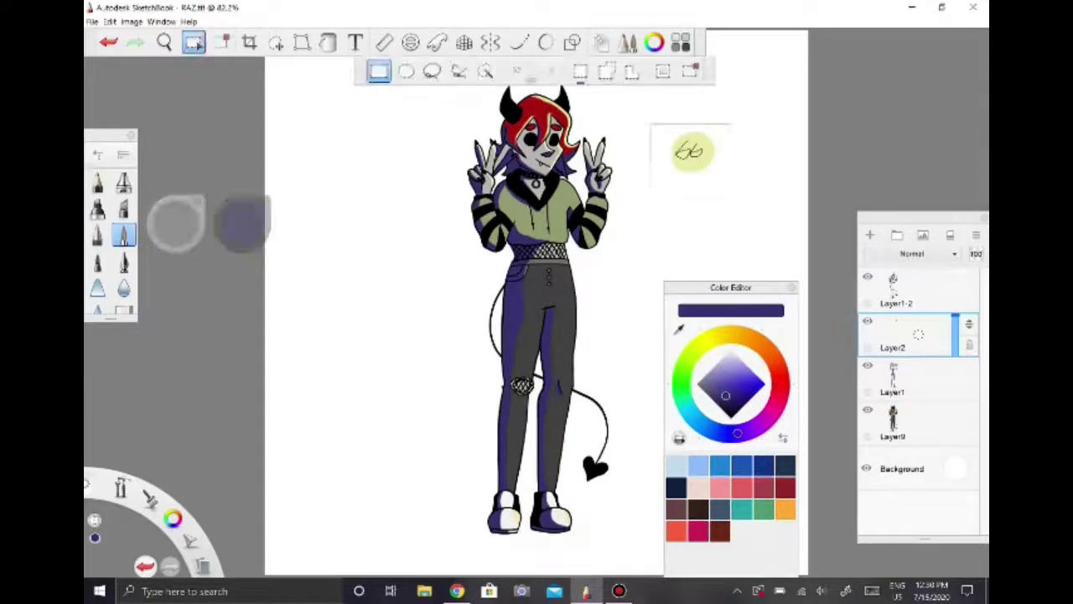
{"action": "left_click", "coordinate": [109, 21]}
{"action": "left_click", "coordinate": [204, 84]}
{"action": "key", "text": "ctrl+v"}
- Hide Layer3, erase the leftover swatch from Layer2, and return Layer2 to Glow at 25% opacity
{"action": "left_click", "coordinate": [867, 321]}
{"action": "left_click", "coordinate": [124, 235]}
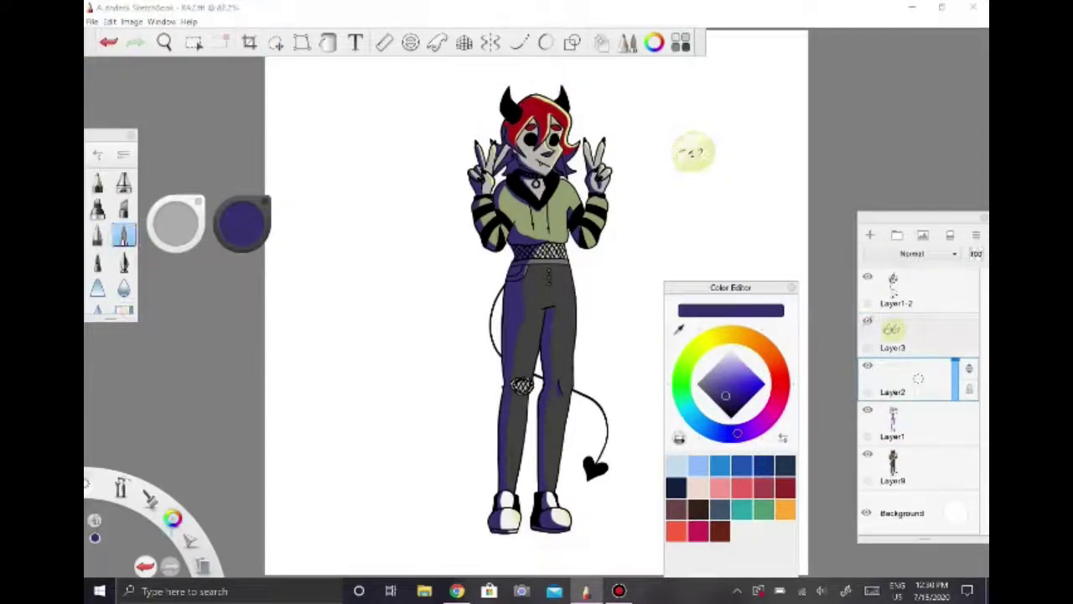
{"action": "left_click_drag", "start_coordinate": [918, 378], "coordinate": [912, 378]}
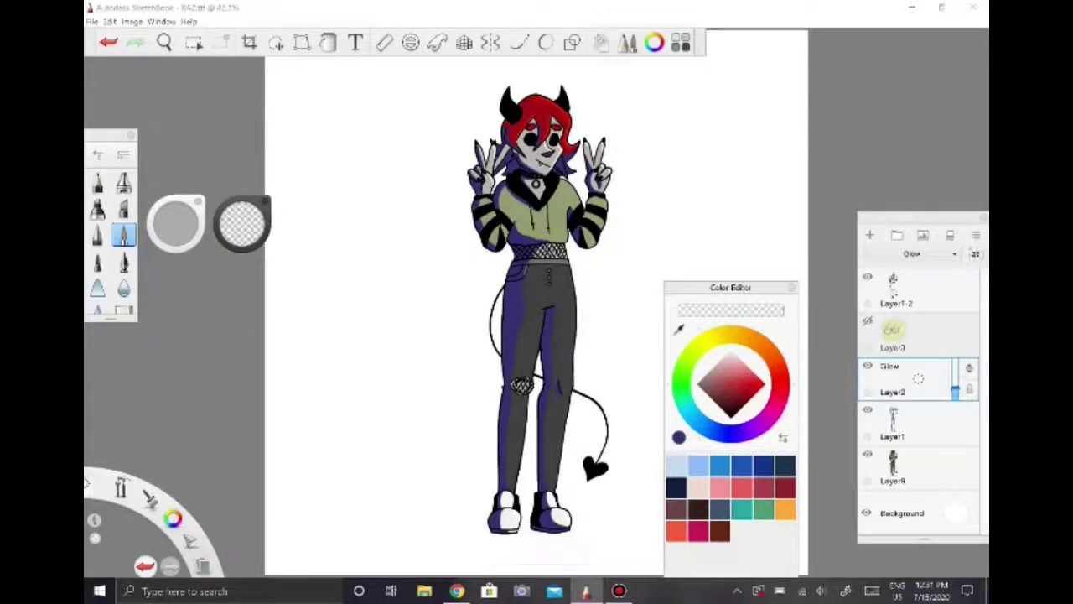
- Show Layer3, replace the 66 note with 25 in black, and paint a dark purple swatch below it
{"action": "left_click", "coordinate": [868, 321]}
{"action": "left_click", "coordinate": [97, 235]}
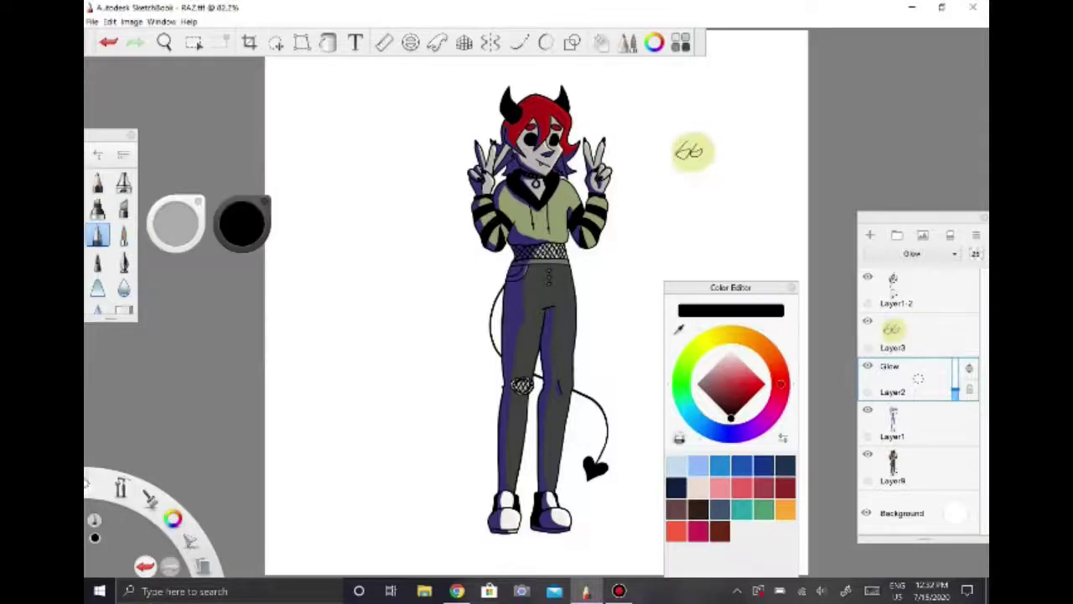
{"action": "left_click", "coordinate": [918, 333]}
{"action": "mouse_move", "coordinate": [682, 180]}
{"action": "left_mouse_down"}
{"action": "mouse_move", "coordinate": [725, 198]}
{"action": "mouse_move", "coordinate": [733, 245]}
{"action": "left_mouse_up"}
- Set Layer1's blending mode back to Multiply at about 45% opacity
{"action": "left_click", "coordinate": [918, 423]}
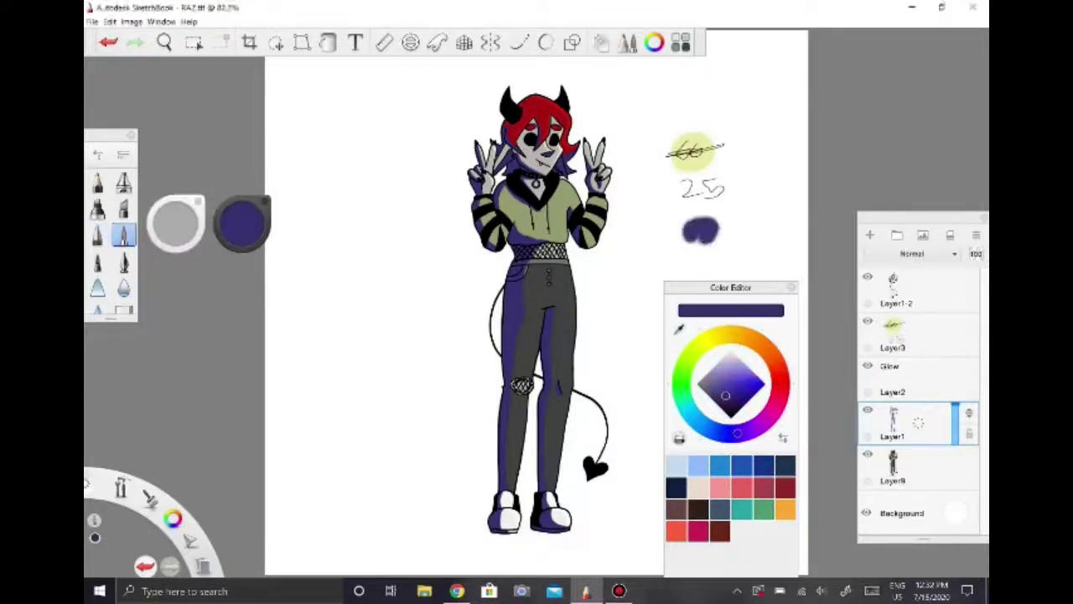
{"action": "left_click_drag", "start_coordinate": [668, 156], "coordinate": [723, 144]}
{"action": "left_click_drag", "start_coordinate": [918, 424], "coordinate": [917, 424]}
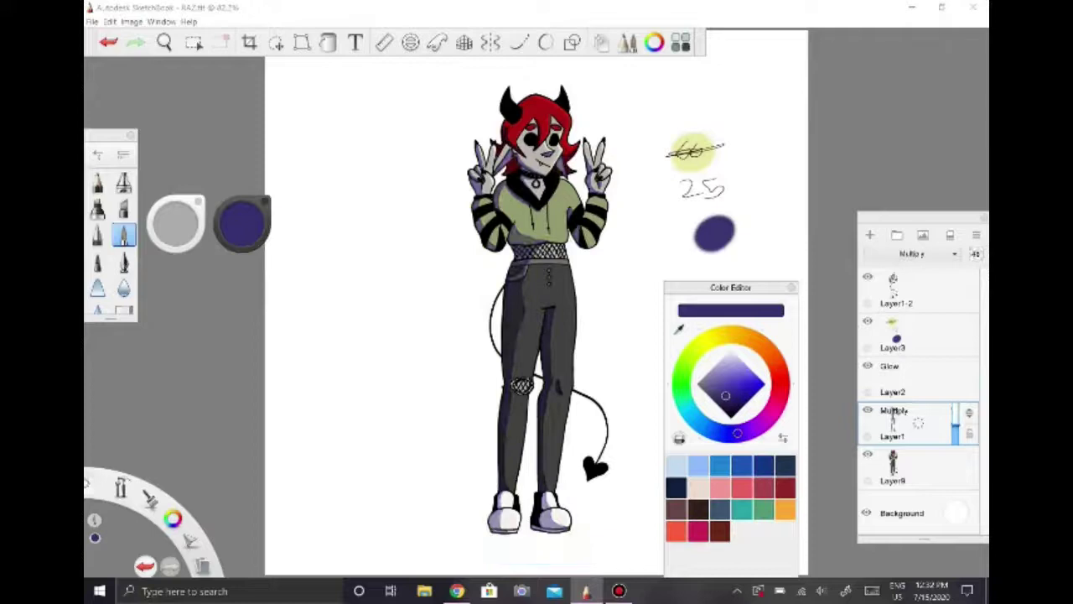
- Label the purple swatch 45 in white on Layer3 and move Layer3 to the top of the stack
{"action": "left_click", "coordinate": [914, 336]}
{"action": "key", "text": "e"}
{"action": "left_click_drag", "start_coordinate": [914, 336], "coordinate": [886, 323]}
{"action": "key", "text": "Return"}
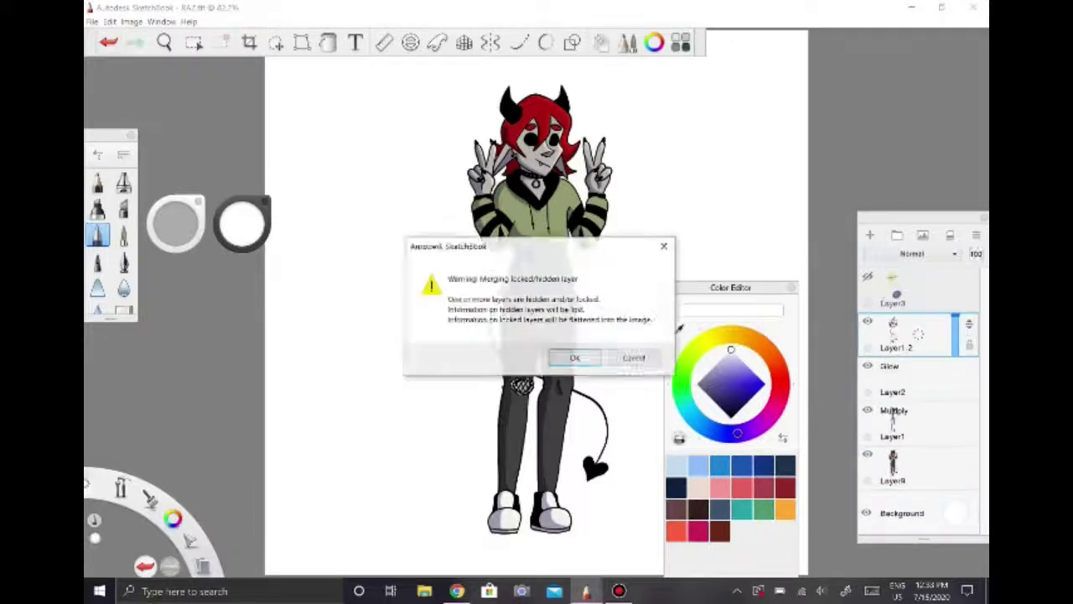
- Merge the layers with Layer3 hidden, undo that, and merge them again with the swatches included
{"action": "key", "text": "Return"}
{"action": "key", "text": "Escape"}
{"action": "key", "text": "ctrl+shift+n"}
{"action": "key", "text": "ctrl+minus"}
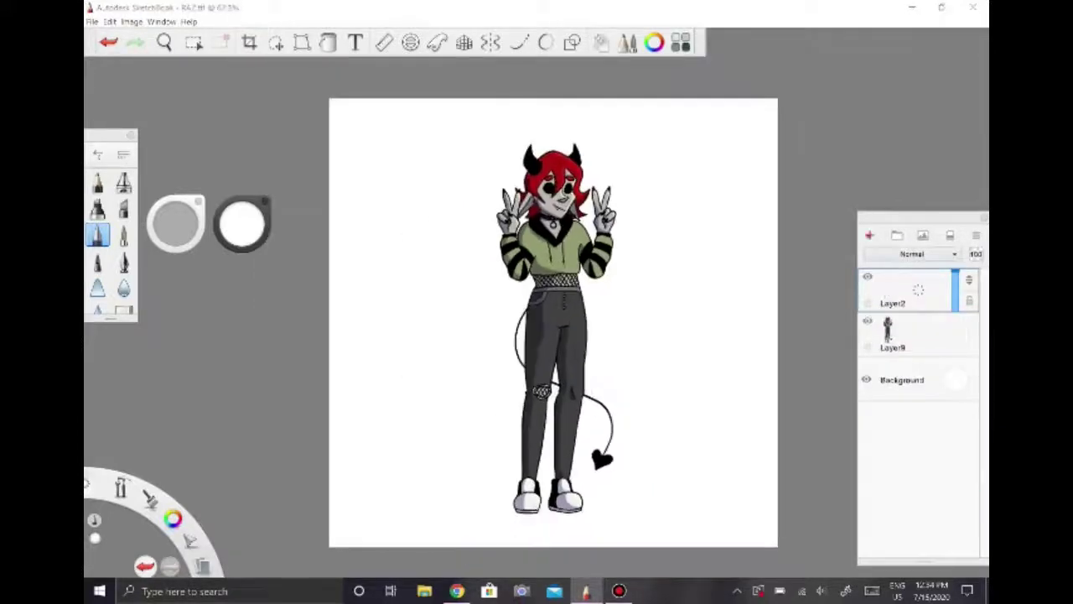
{"action": "key", "text": "ctrl+y"}
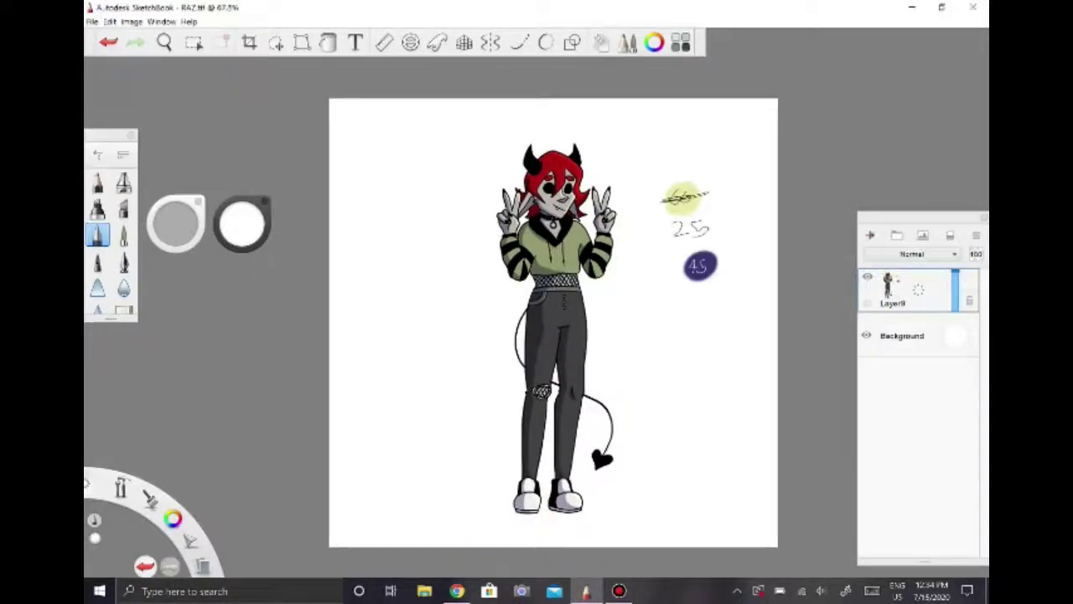
- Move the character on Layer9 to the canvas's left half, leaving the colour swatches in place
{"action": "key", "text": "v"}
{"action": "left_click_drag", "start_coordinate": [542, 352], "coordinate": [439, 336]}
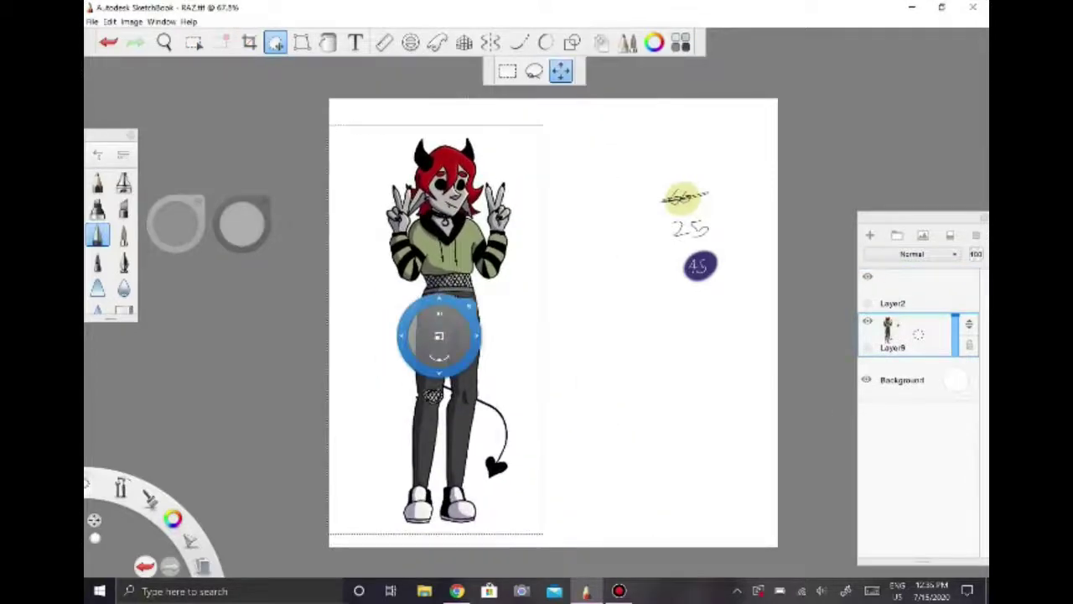
- Sketch an open fanged mouth with a forked tongue in red pencil on Layer2, in the blank area beside the character
{"action": "left_click", "coordinate": [910, 290]}
{"action": "left_click", "coordinate": [97, 182]}
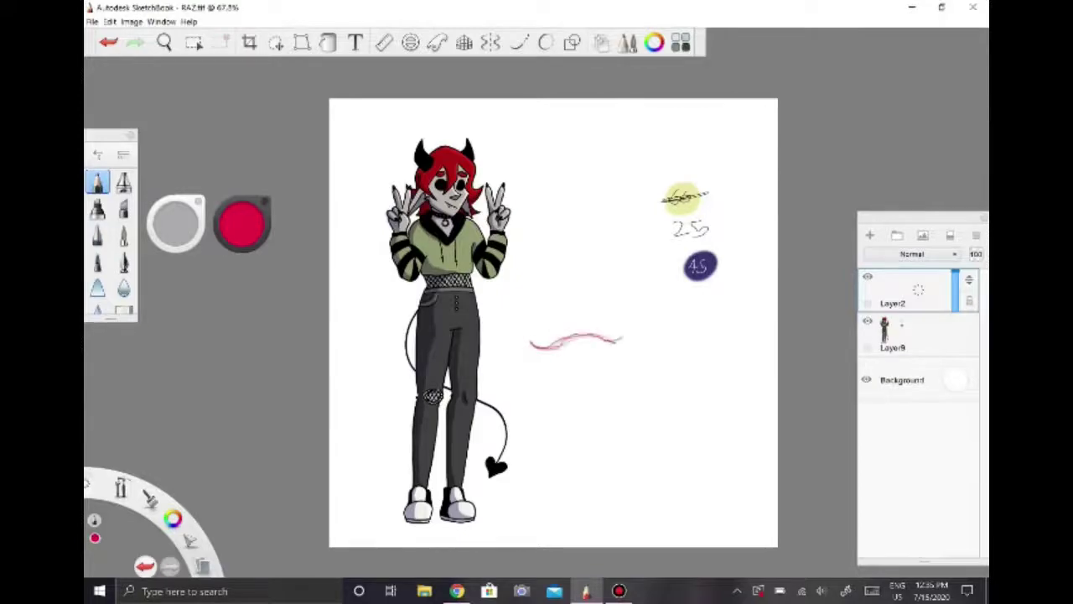
{"action": "key", "text": "ctrl+z"}
{"action": "key", "text": "e"}
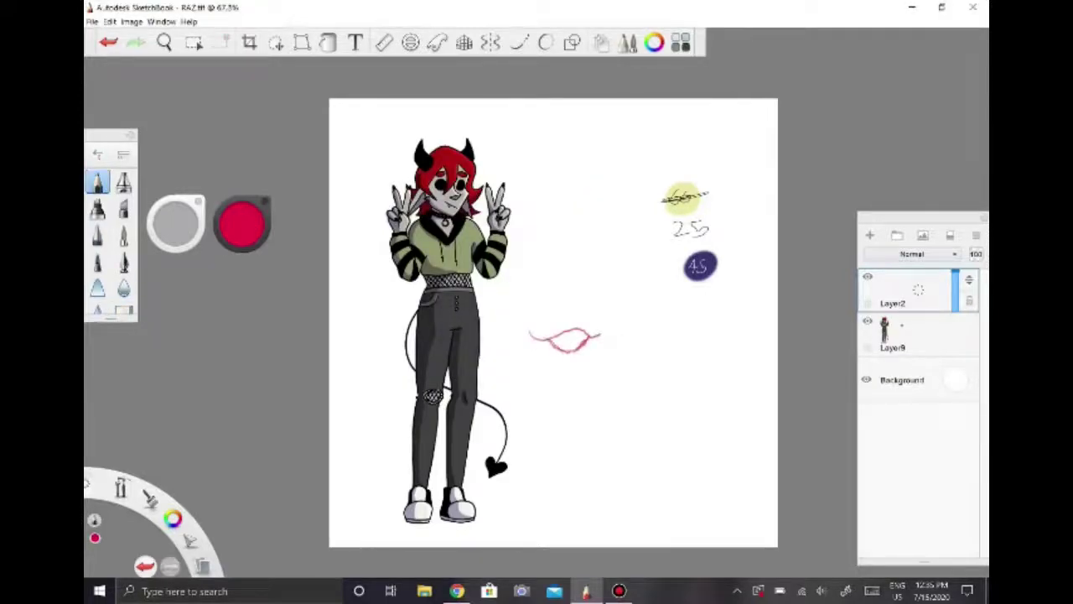
{"action": "scroll", "coordinate": [587, 363], "scroll_direction": "up", "scroll_amount": 4}
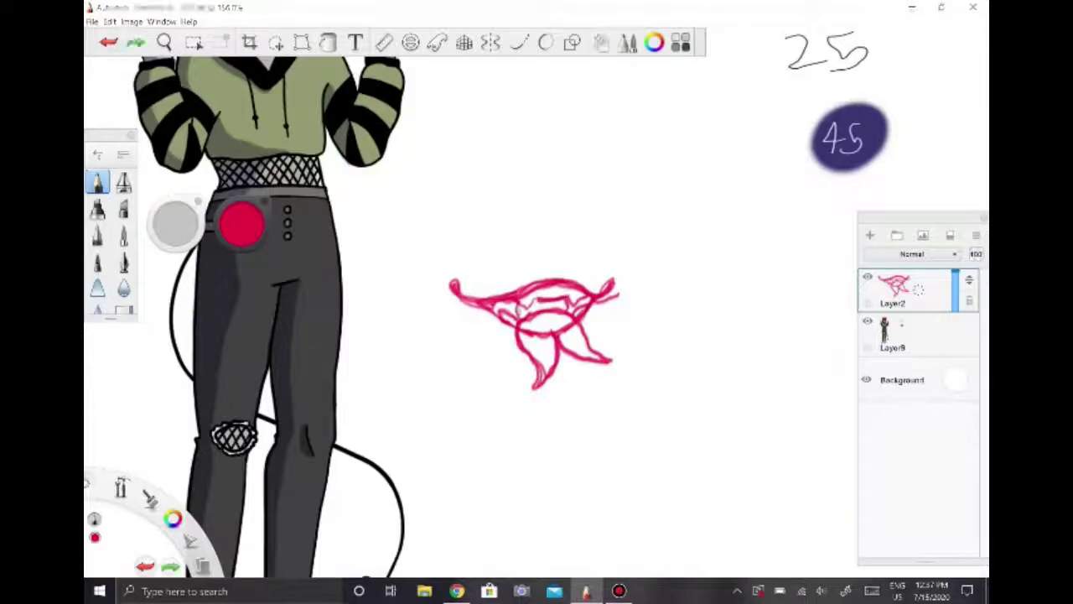
{"action": "scroll", "coordinate": [515, 309], "scroll_direction": "down", "scroll_amount": 5}
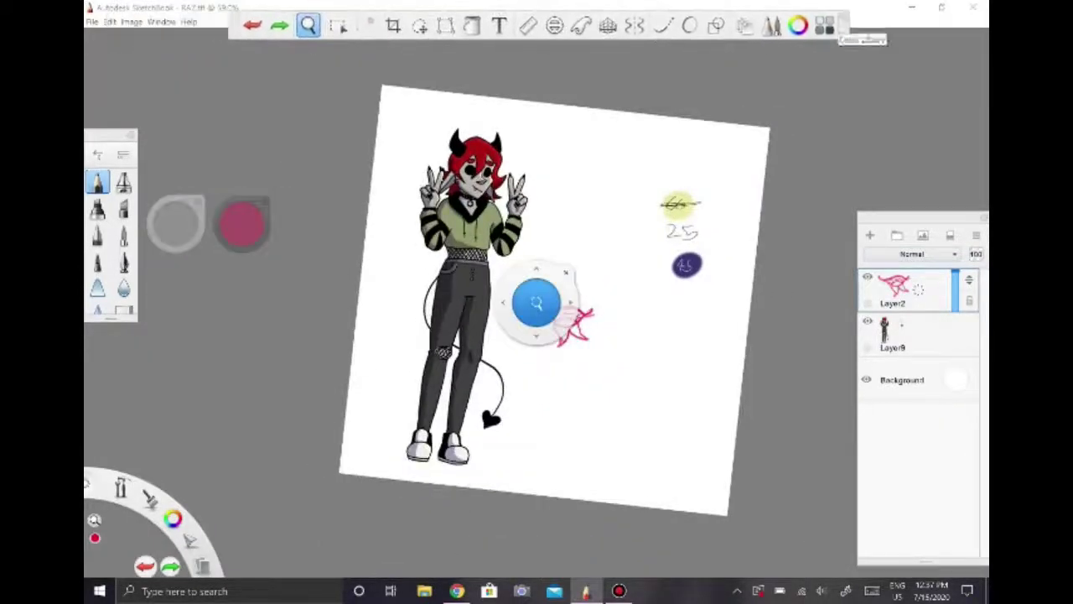
- Distort the mouth sketch on Layer2 to adjust its shape, and mirror the canvas horizontally to check the drawing
{"action": "key", "text": "Home"}
{"action": "left_click", "coordinate": [338, 26]}
{"action": "left_click", "coordinate": [446, 25]}
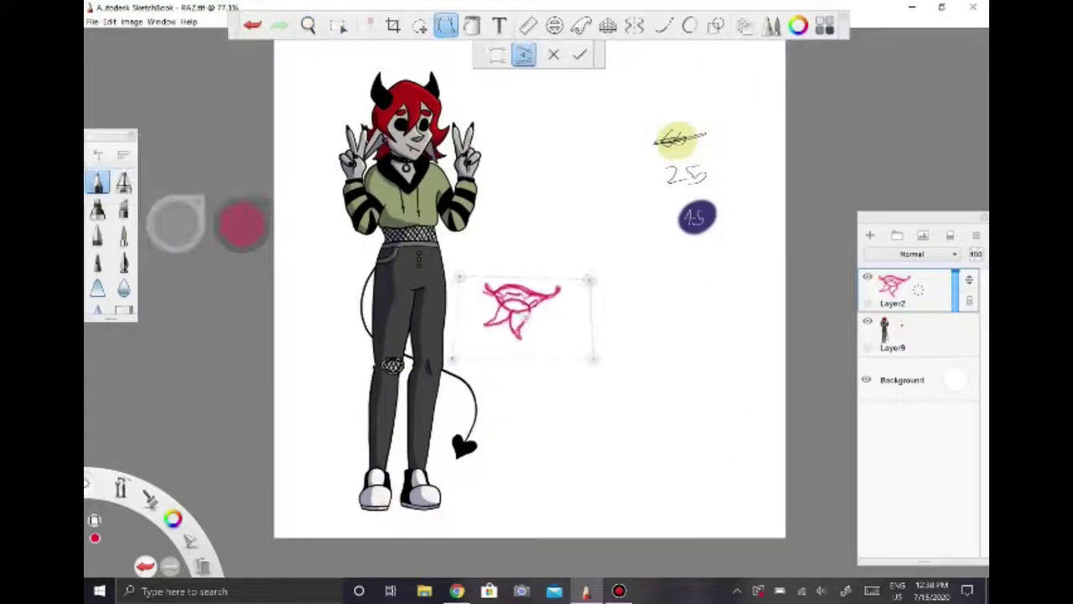
{"action": "left_click", "coordinate": [131, 22]}
{"action": "left_click", "coordinate": [171, 144]}
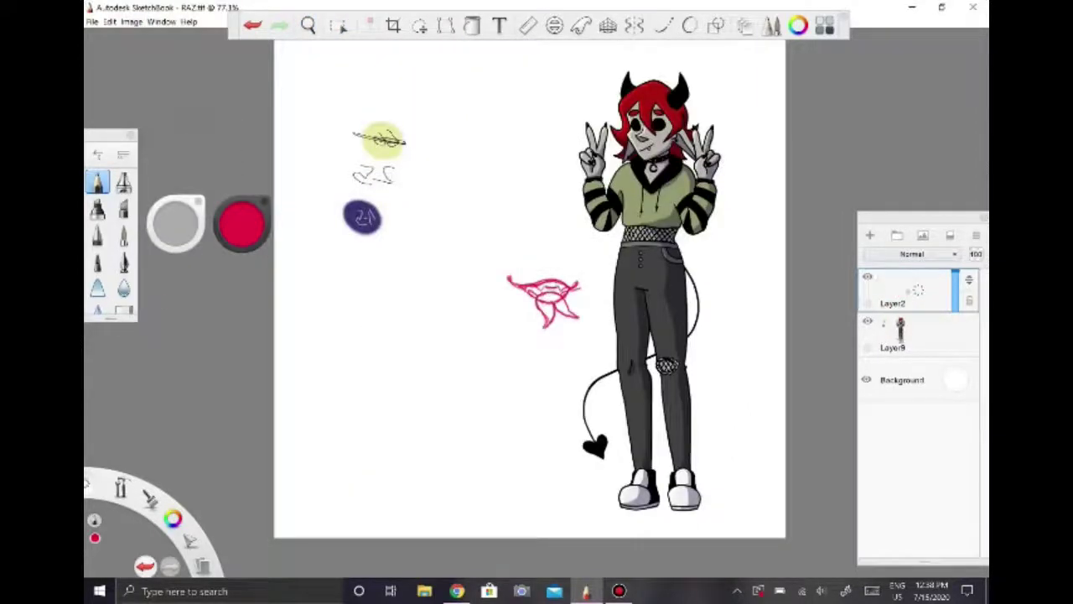
{"action": "scroll", "coordinate": [597, 265], "scroll_direction": "up", "scroll_amount": 5}
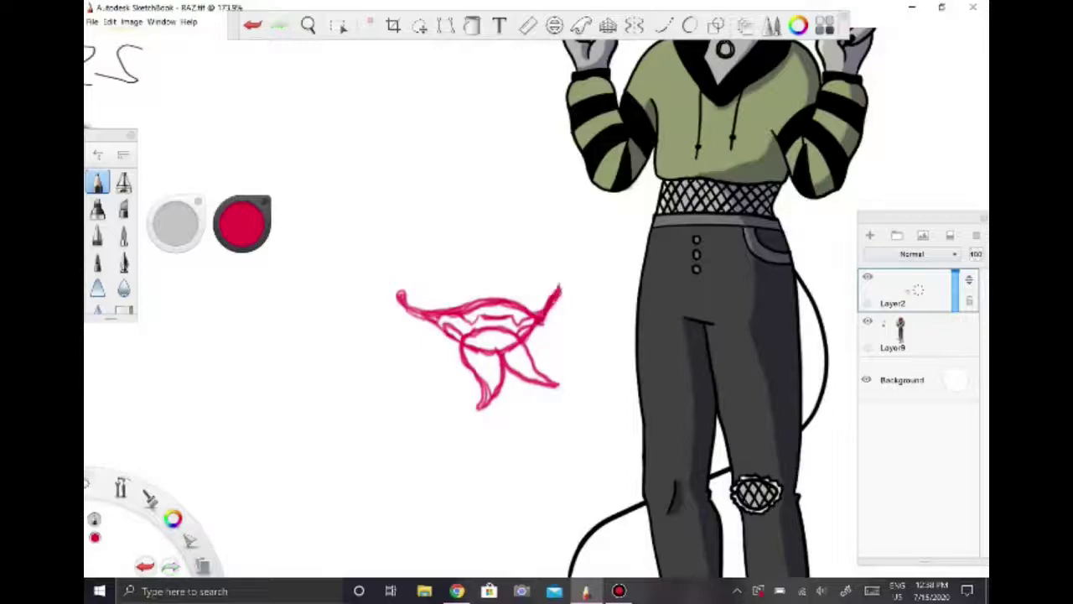
- Switch to the browser, play "Glass Animals - Pork Soda (Official Audio)" from the Drawing Music playlist, and return to SketchBook
{"action": "key", "text": "alt+Tab"}
{"action": "left_click", "coordinate": [839, 434]}
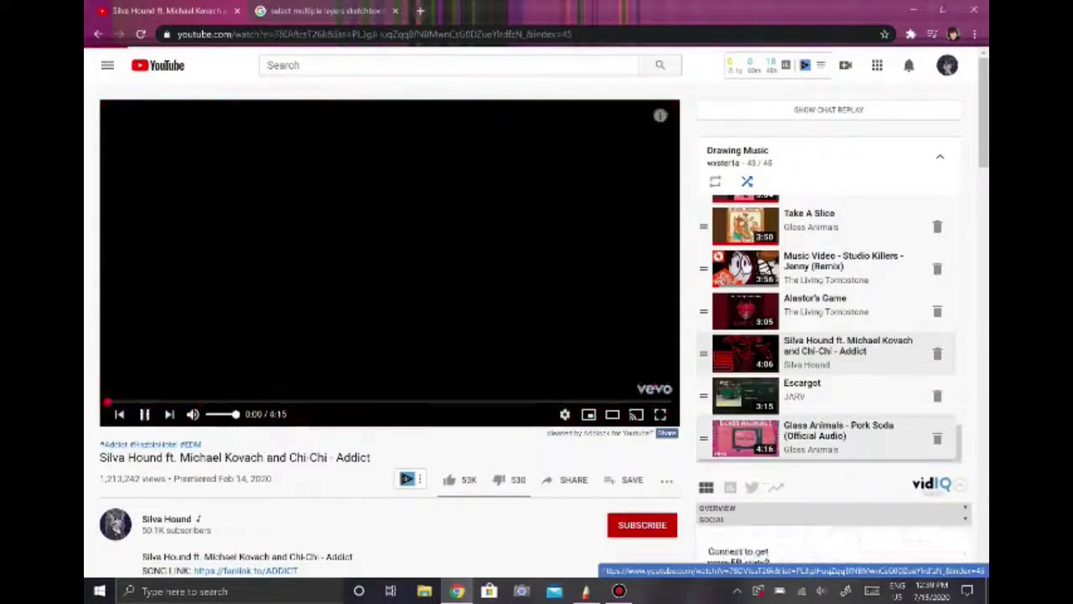
{"action": "key", "text": "alt+Tab"}
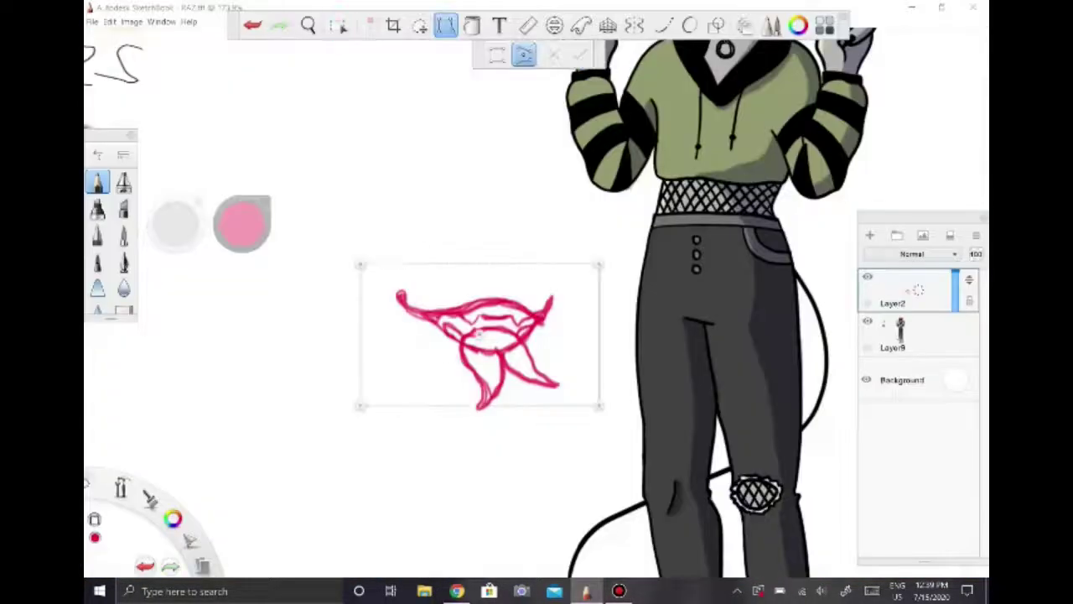
- Mirror the mouth sketch on Layer2 horizontally, and move it, enlarged, to the blank area beside the character's horns
{"action": "key", "text": "Return"}
{"action": "scroll", "coordinate": [537, 302], "scroll_direction": "down", "scroll_amount": 5}
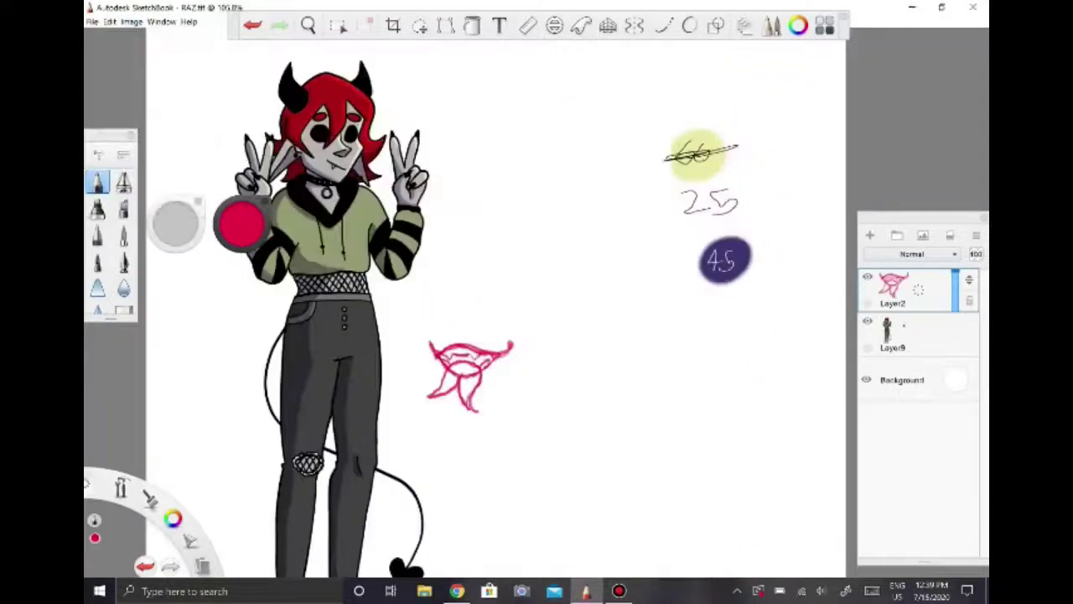
{"action": "left_click", "coordinate": [131, 21]}
{"action": "left_click", "coordinate": [167, 156]}
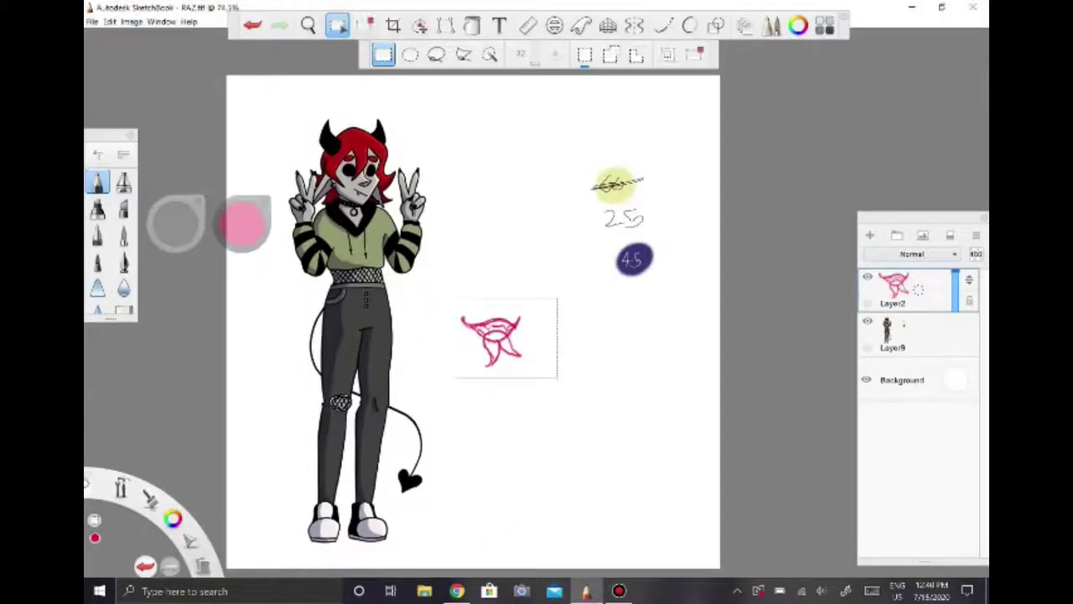
{"action": "left_click_drag", "start_coordinate": [539, 385], "coordinate": [492, 149]}
{"action": "key", "text": "Return"}
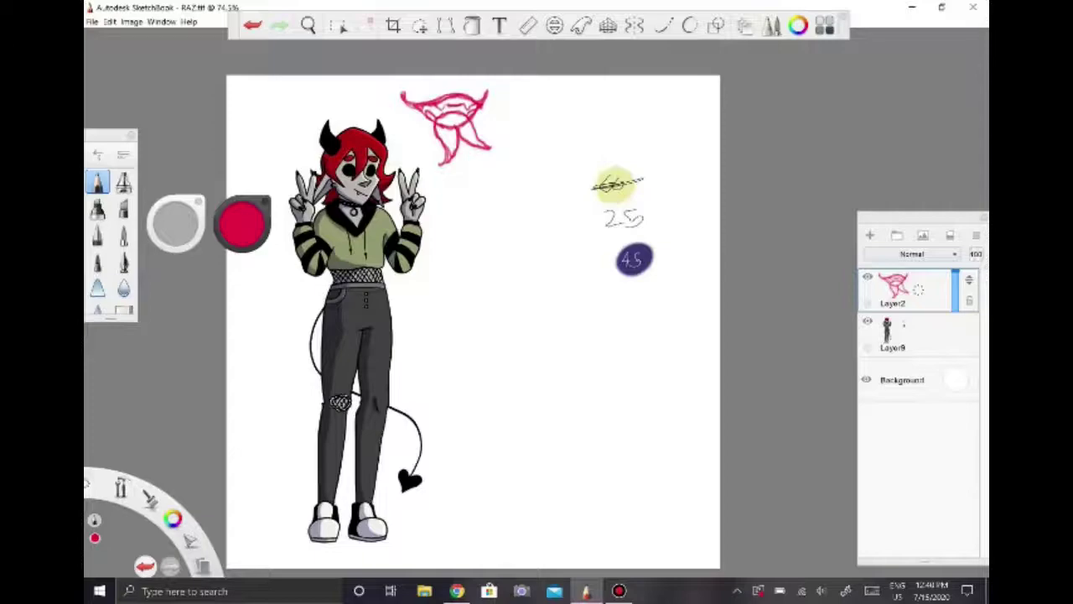
- Add a new layer above the sketch and ink the mouth's outline and fangs on it in black
{"action": "key", "text": "ctrl+shift+n"}
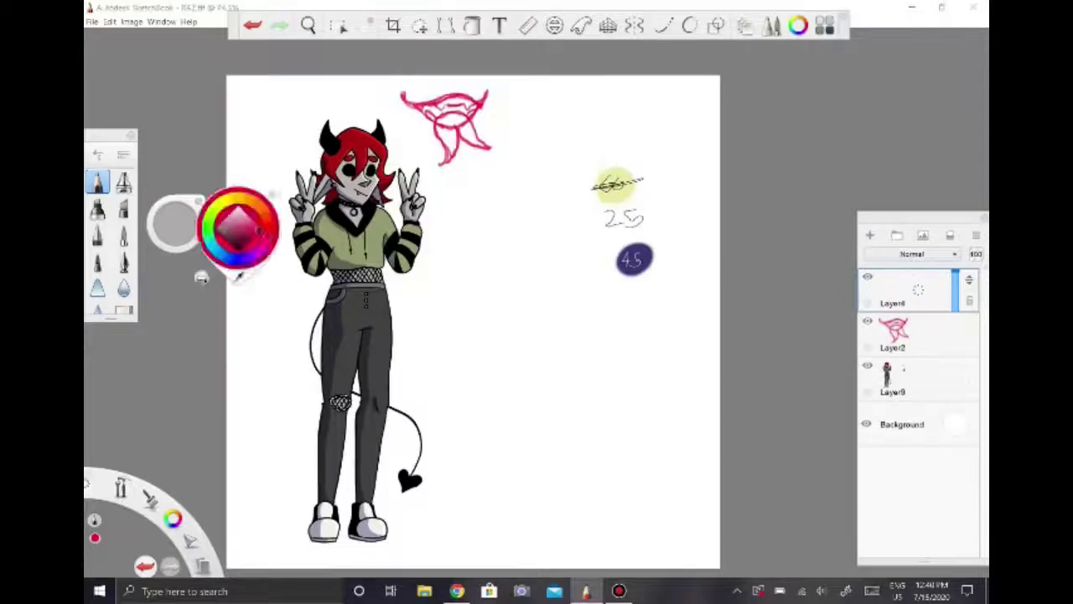
{"action": "scroll", "coordinate": [457, 126], "scroll_direction": "up", "scroll_amount": 5}
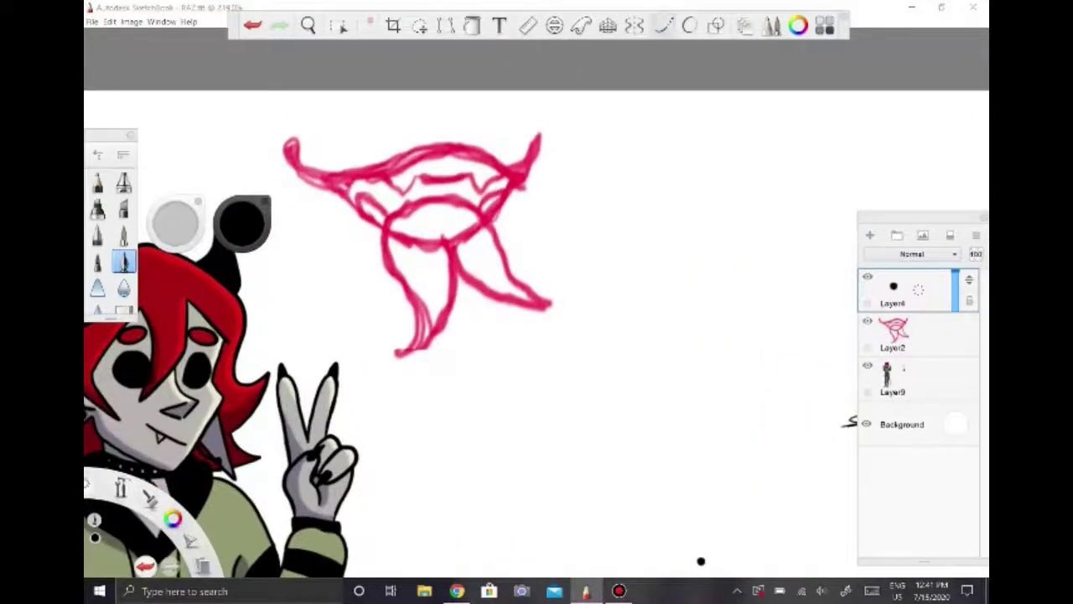
{"action": "key", "text": "ctrl+z"}
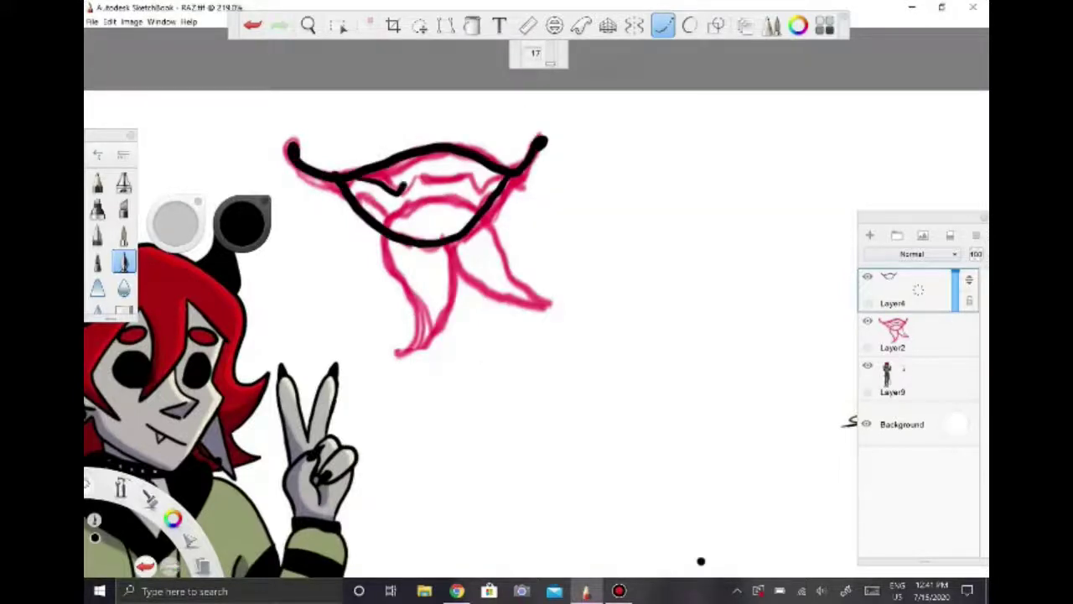
{"action": "key", "text": "ctrl+z"}
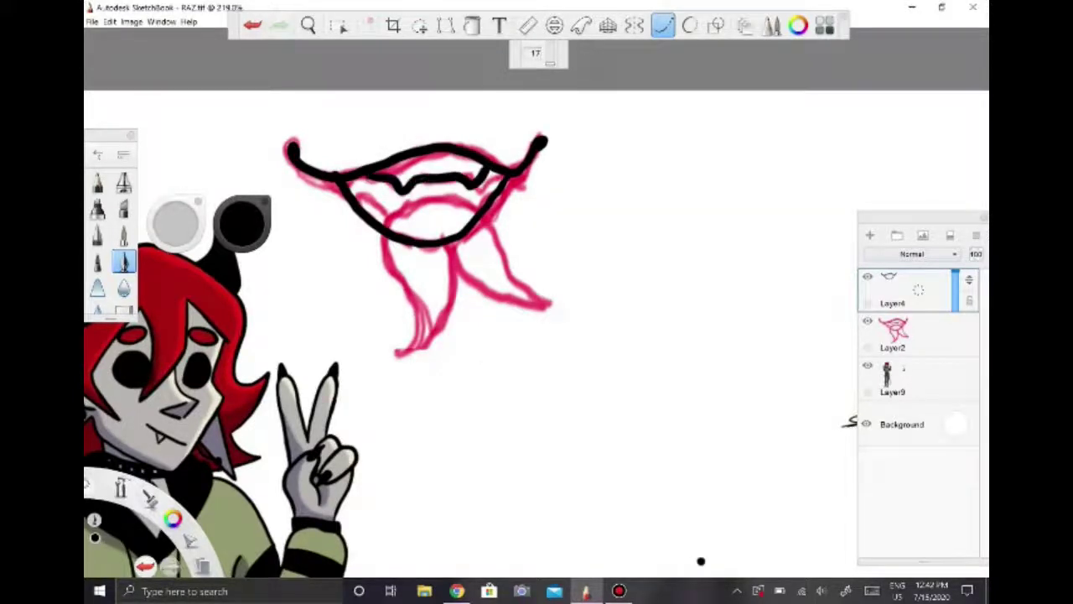
- Try inking the forked tongue over the sketch, and undo those tongue lines
{"action": "key", "text": "ctrl+z"}
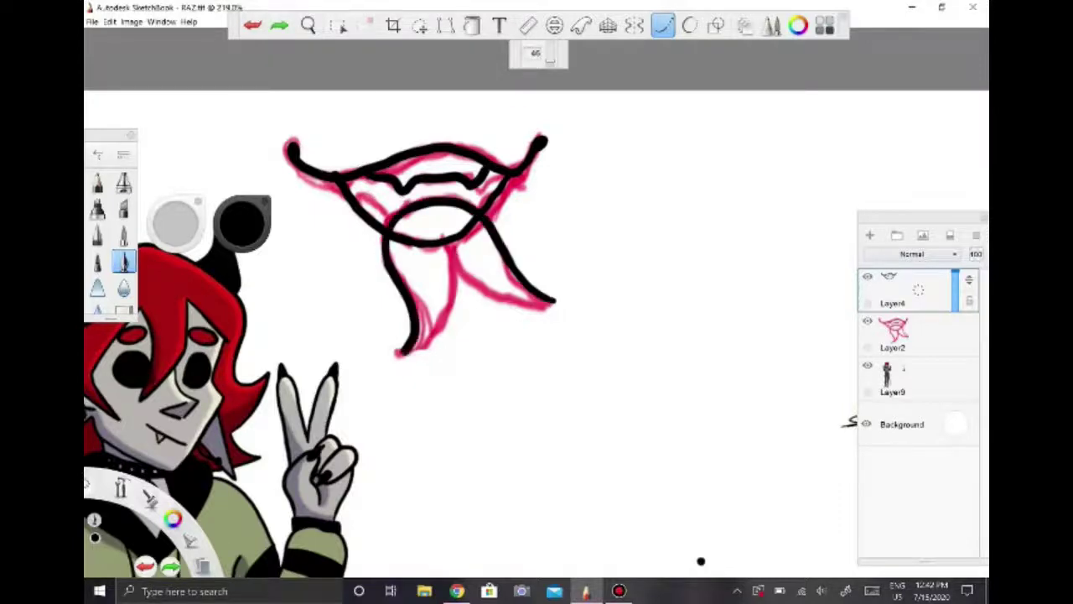
{"action": "key", "text": "ctrl+z"}
{"action": "key", "text": "ctrl+z"}
{"action": "key", "text": "ctrl+z"}
{"action": "key", "text": "ctrl+z"}
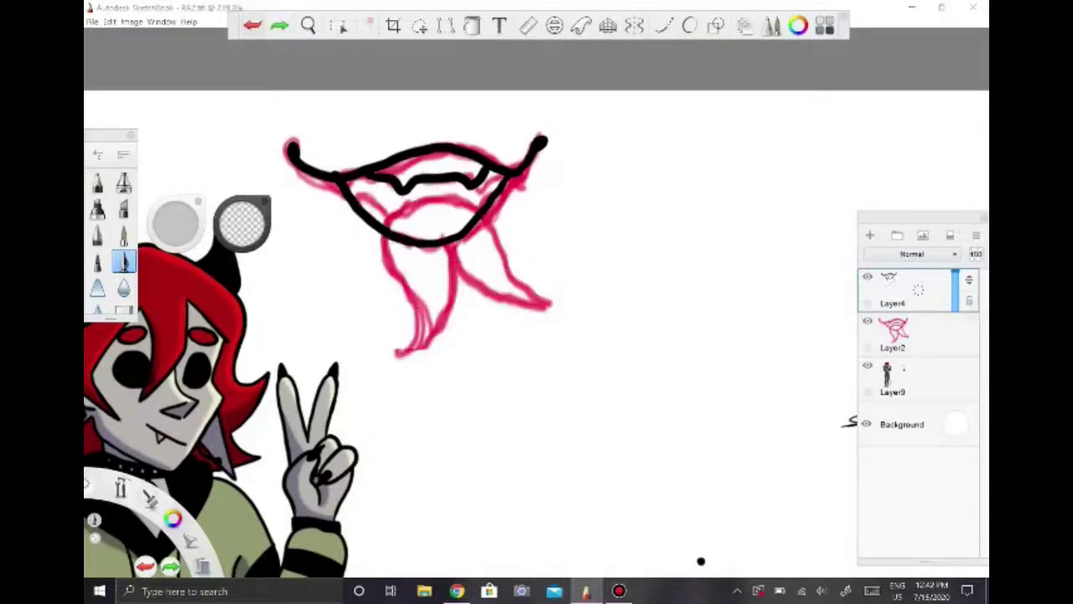
- Ink the lips and forked tongue in black on Layer4, hide the Layer2 sketch, and erase the lines overlapping the tongue
{"action": "left_click_drag", "start_coordinate": [292, 152], "coordinate": [537, 146]}
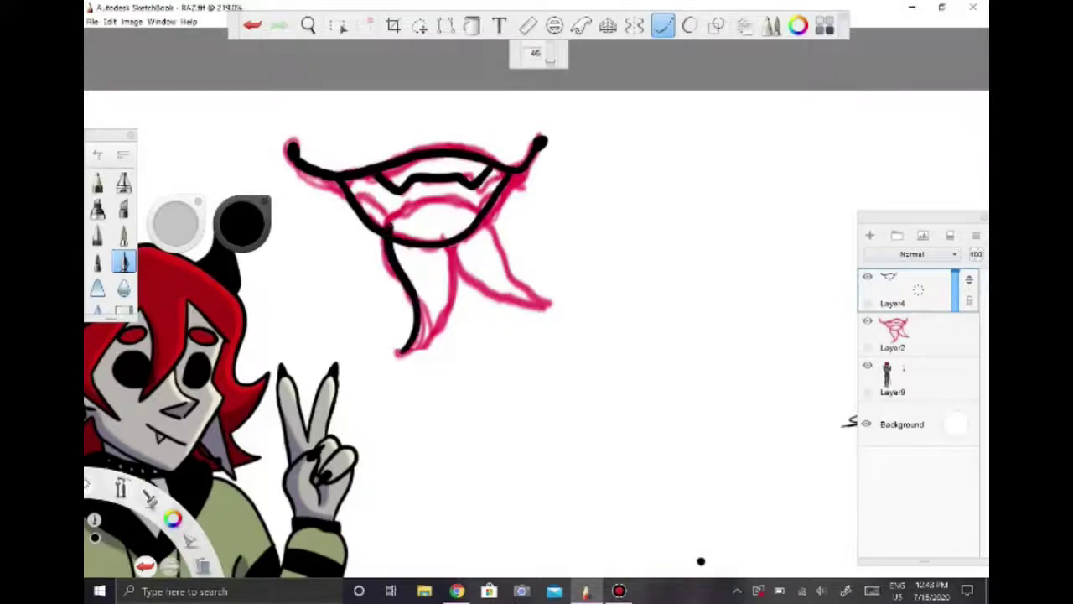
{"action": "left_click", "coordinate": [867, 321]}
{"action": "left_click", "coordinate": [662, 26]}
{"action": "key", "text": "e"}
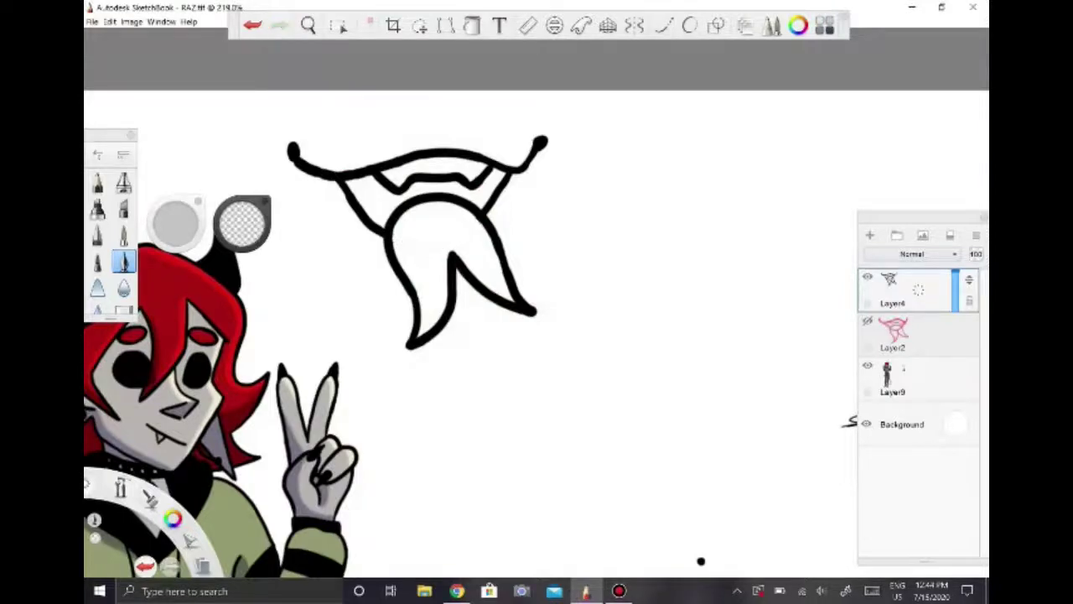
- Delete the sketch layer Layer2, duplicate the line-art layer Layer4, and make the lower copy active
{"action": "scroll", "coordinate": [537, 335], "scroll_direction": "down", "scroll_amount": 10}
{"action": "left_click", "coordinate": [867, 333]}
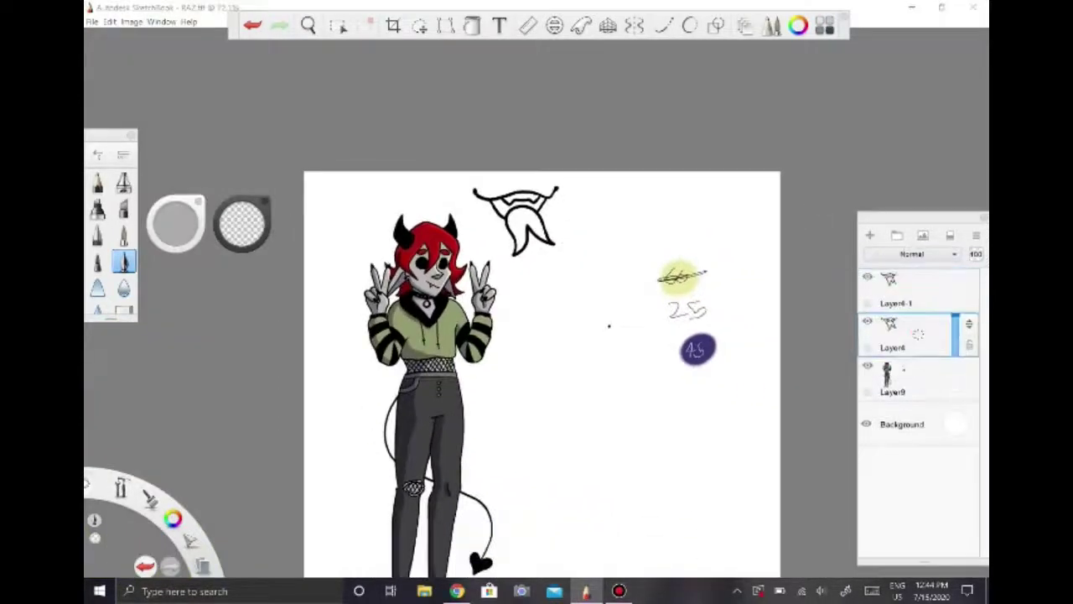
- Flood-fill the mouth drawing on Layer4 with beige teeth, a muted blue-grey tongue and a darker blue-grey mouth interior
{"action": "scroll", "coordinate": [537, 336], "scroll_direction": "up", "scroll_amount": 5}
{"action": "left_click", "coordinate": [472, 25]}
{"action": "right_click", "coordinate": [805, 591]}
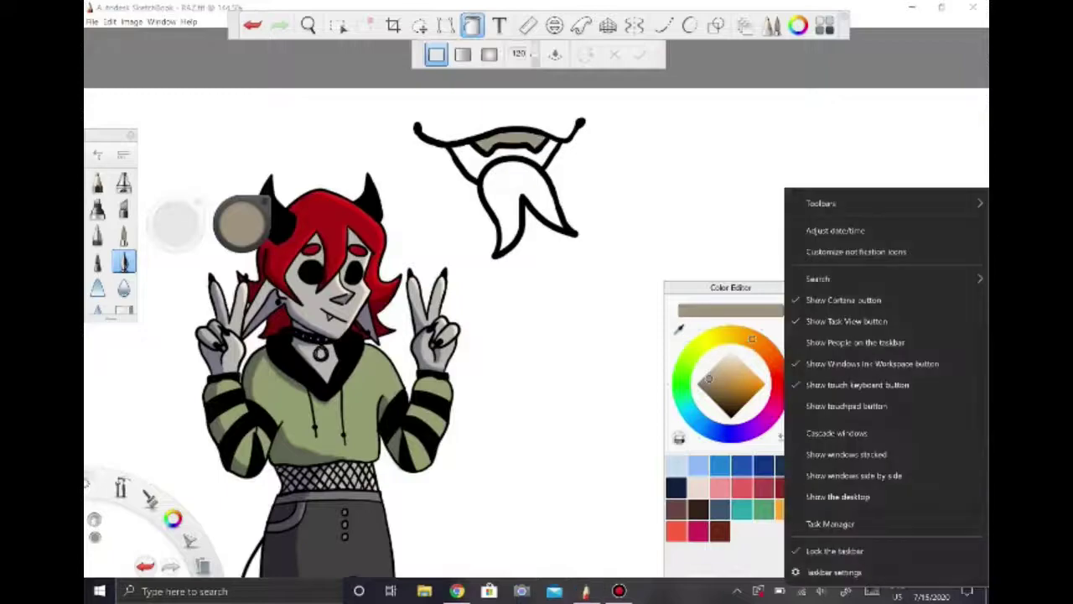
{"action": "key", "text": "Escape"}
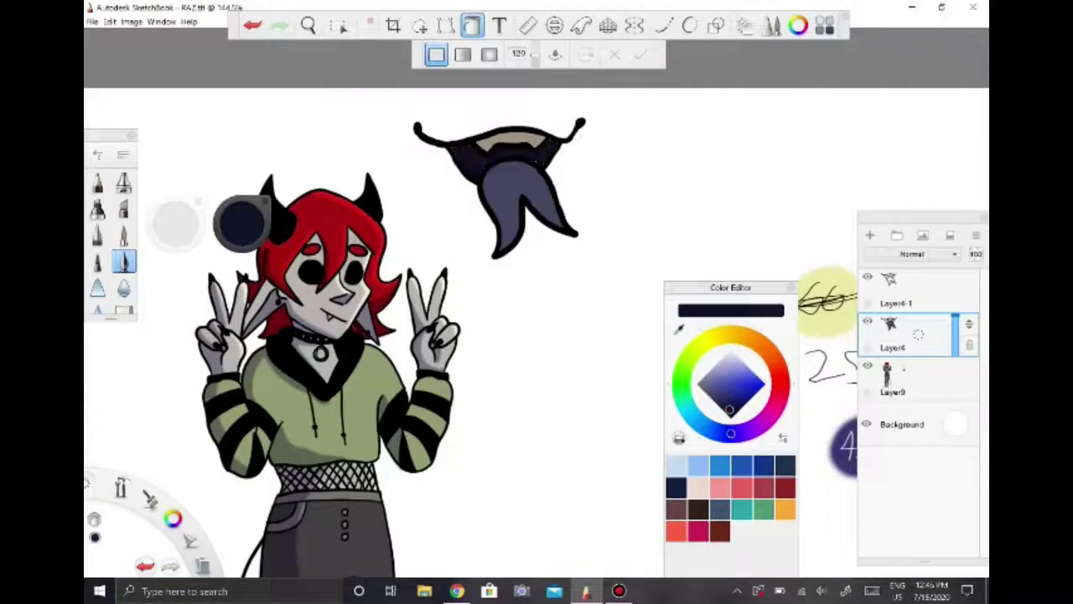
{"action": "left_click", "coordinate": [730, 406]}
{"action": "left_click_drag", "start_coordinate": [730, 406], "coordinate": [720, 403]}
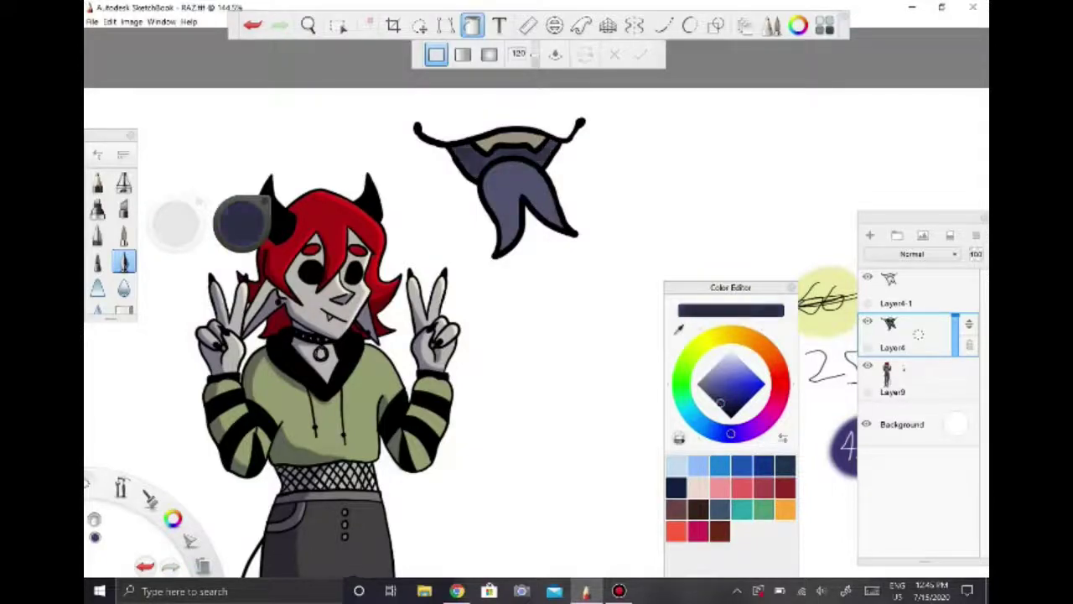
- Paint purple shading over the mouth's interior on a new layer above Layer4, and erase the paint outside the outline
{"action": "key", "text": "ctrl+shift+n"}
{"action": "left_click", "coordinate": [123, 236]}
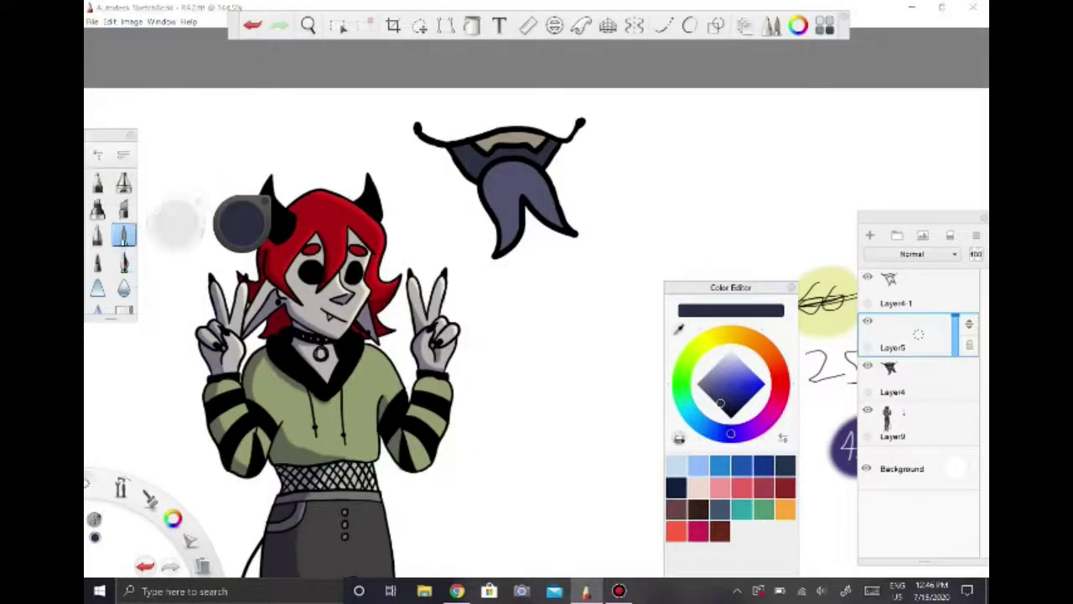
{"action": "scroll", "coordinate": [536, 150], "scroll_direction": "up", "scroll_amount": 3}
{"action": "left_click", "coordinate": [465, 109]}
{"action": "left_click_drag", "start_coordinate": [503, 88], "coordinate": [444, 235]}
{"action": "left_click", "coordinate": [123, 310]}
{"action": "left_click_drag", "start_coordinate": [452, 84], "coordinate": [508, 93]}
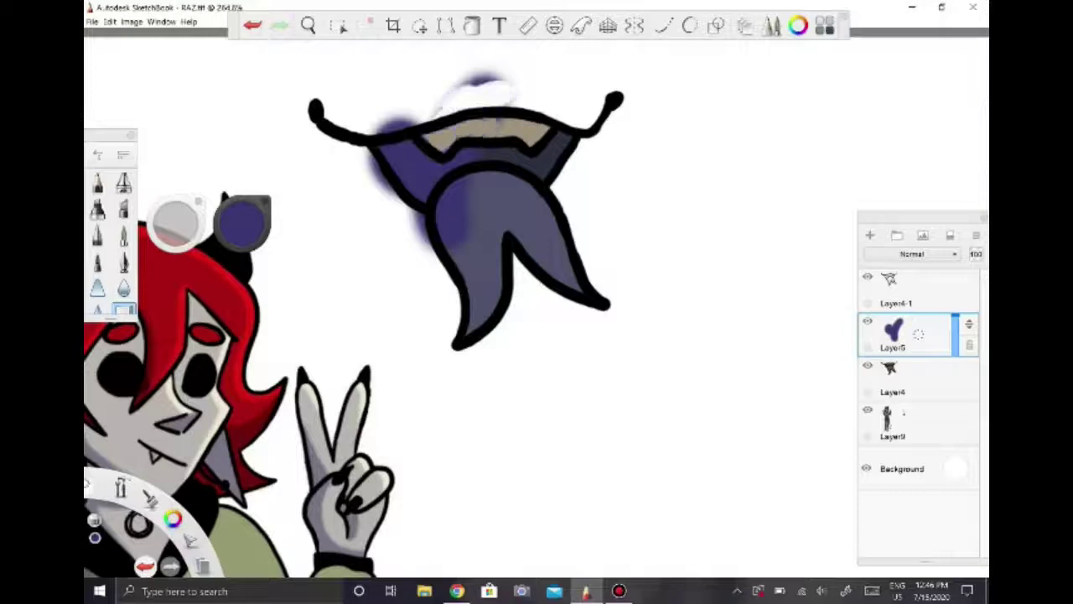
- Paint purple shadows along both prongs of the tongue on another new layer, and erase the overflow outside the lines
{"action": "key", "text": "ctrl+shift+n"}
{"action": "mouse_move", "coordinate": [465, 181]}
{"action": "left_mouse_down"}
{"action": "mouse_move", "coordinate": [424, 251]}
{"action": "mouse_move", "coordinate": [453, 352]}
{"action": "mouse_move", "coordinate": [419, 276]}
{"action": "left_mouse_up"}
{"action": "double_click", "coordinate": [123, 236]}
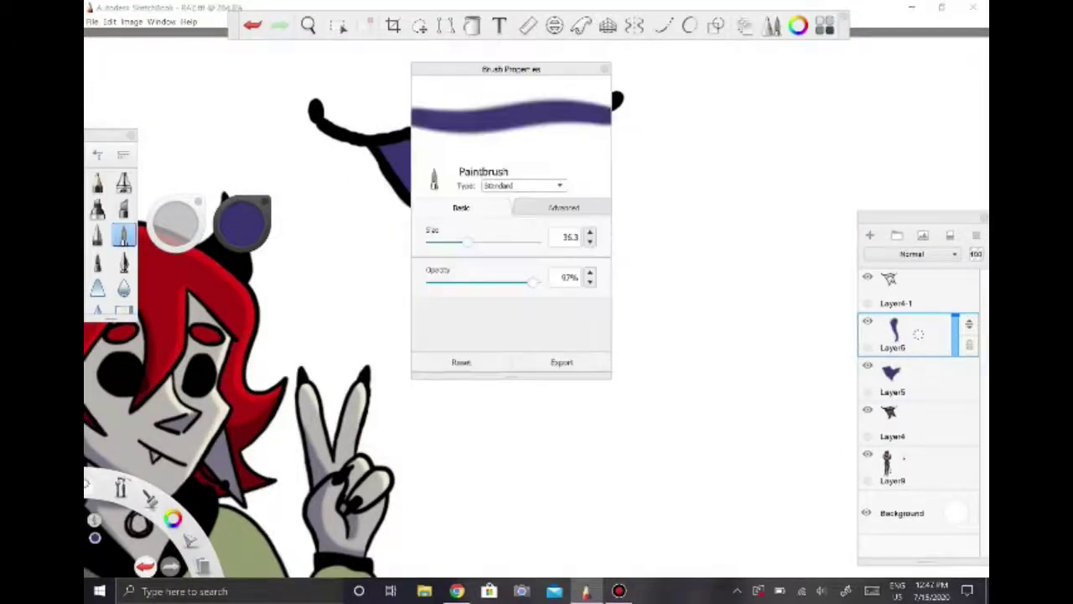
{"action": "left_click_drag", "start_coordinate": [507, 251], "coordinate": [608, 308]}
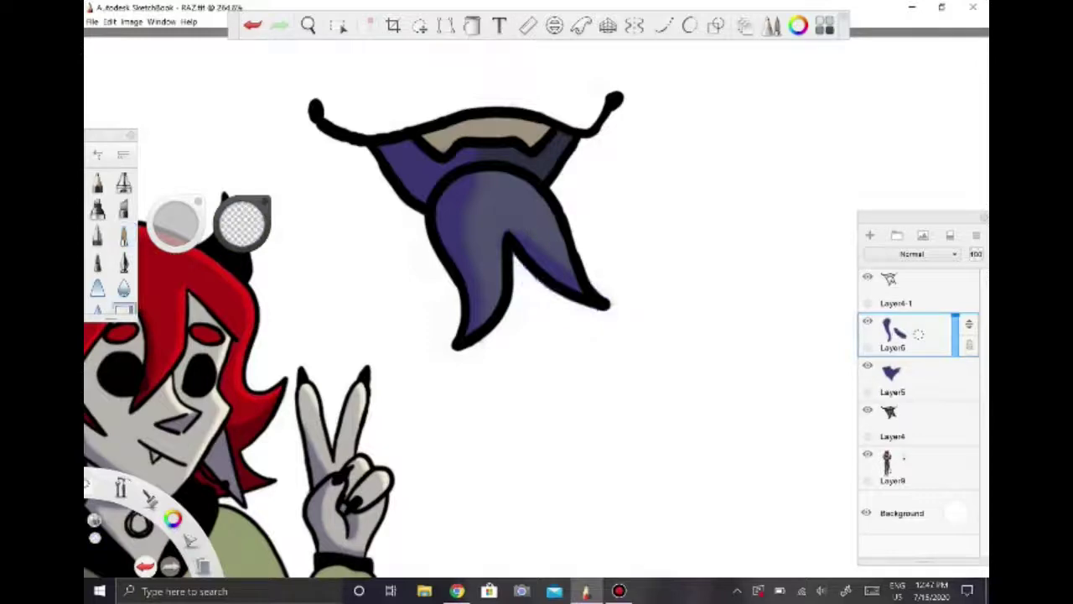
{"action": "key", "text": "e"}
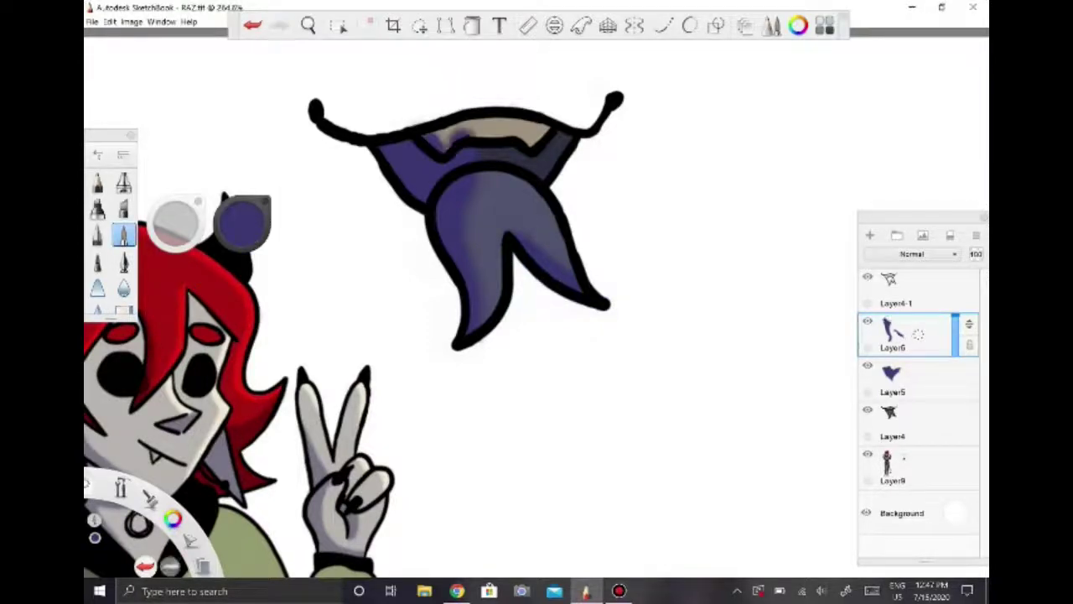
- Merge the two shadow layers into Layer5, set it to Multiply, and lower its opacity below 50%
{"action": "key", "text": "ctrl+z"}
{"action": "left_click", "coordinate": [913, 254]}
{"action": "left_click", "coordinate": [897, 285]}
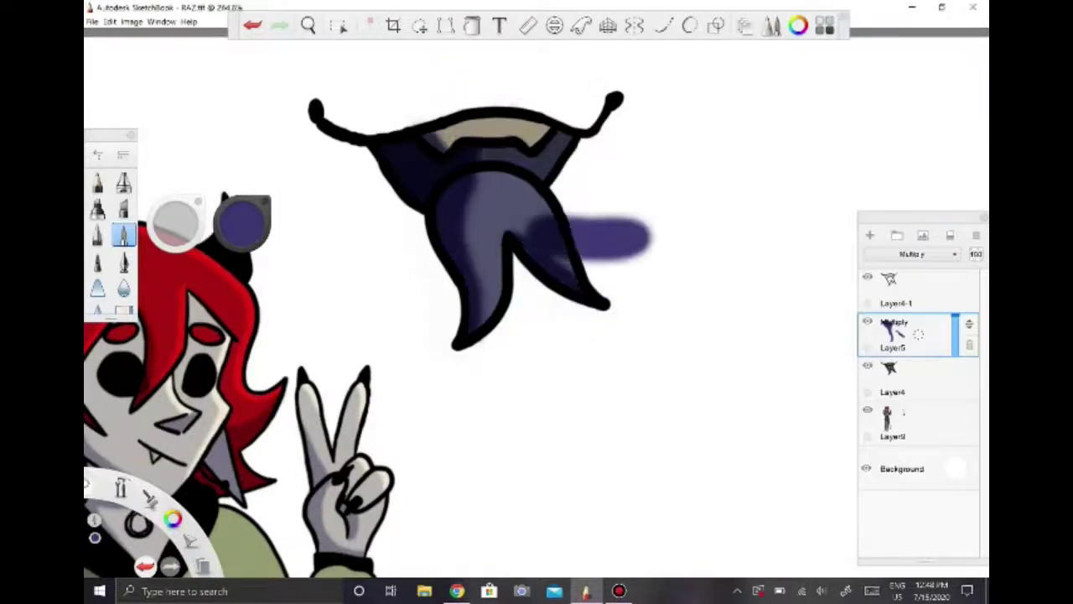
{"action": "left_click_drag", "start_coordinate": [955, 316], "coordinate": [955, 336]}
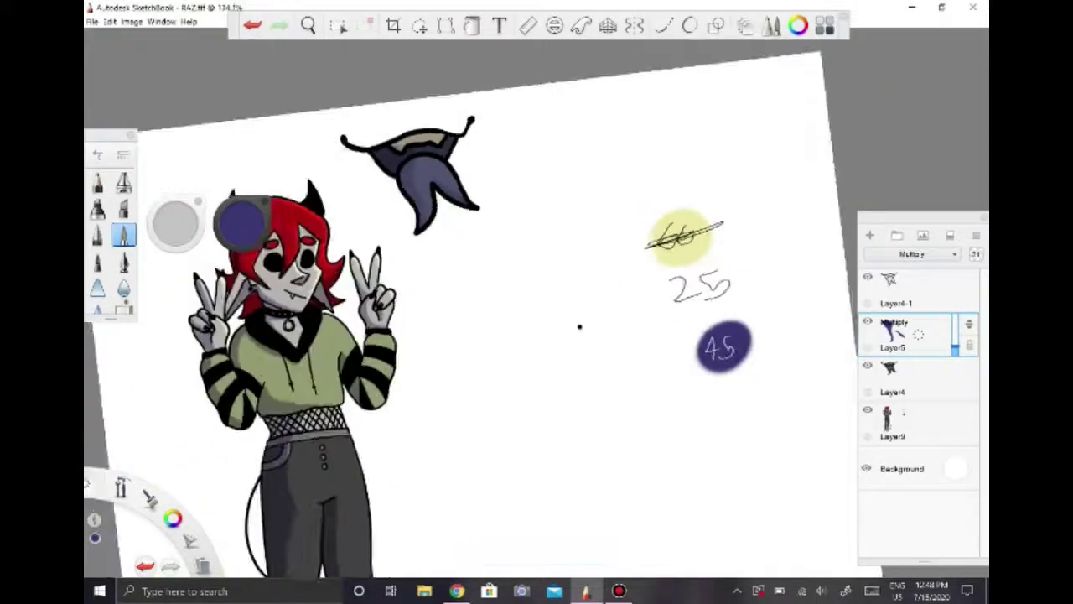
{"action": "left_click", "coordinate": [897, 334]}
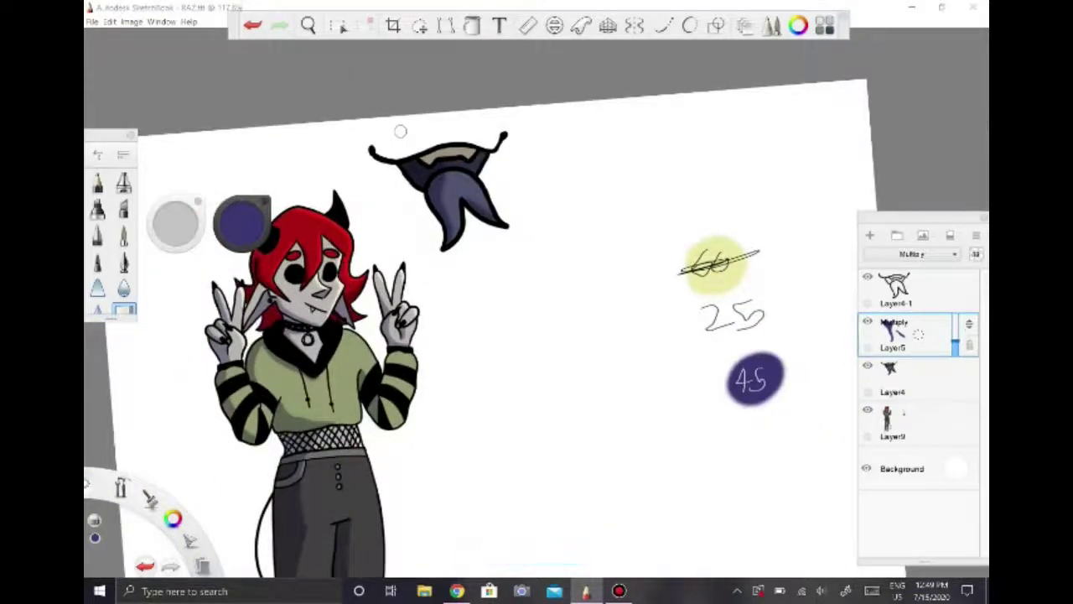
- Paint pale yellow highlights on both tongue prongs on a new layer, and set the layer to Glow with its opacity below 50%
{"action": "left_click", "coordinate": [123, 235]}
{"action": "left_click", "coordinate": [241, 223]}
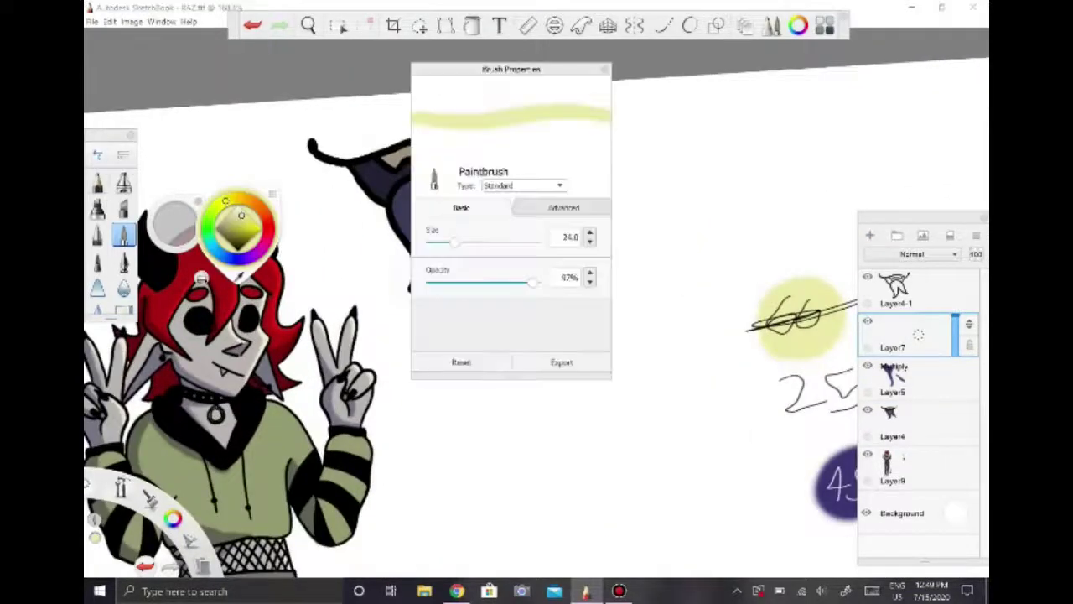
{"action": "left_click_drag", "start_coordinate": [426, 173], "coordinate": [465, 226]}
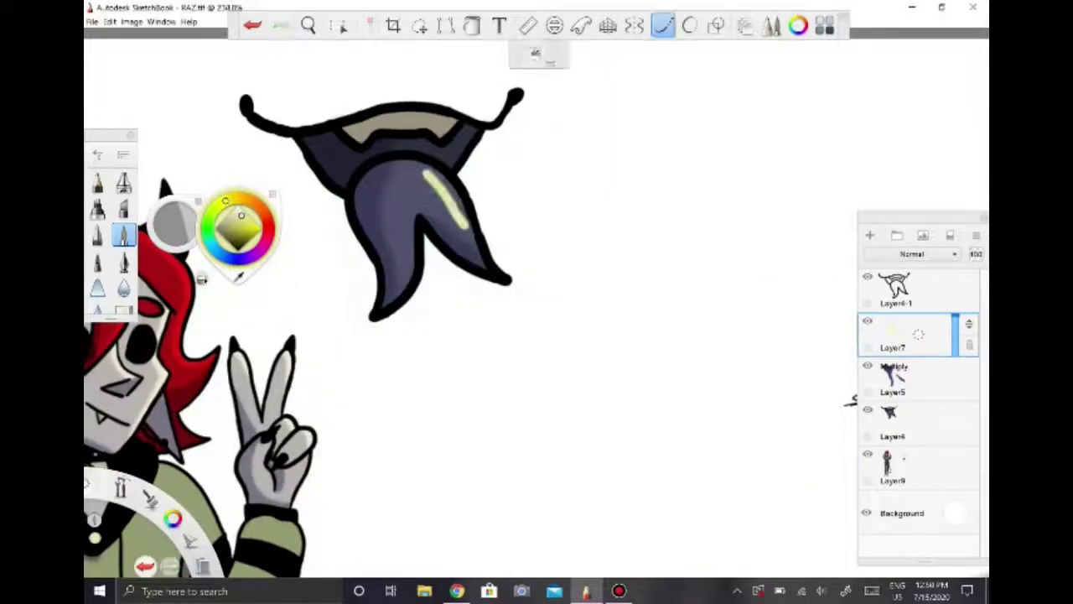
{"action": "left_click_drag", "start_coordinate": [404, 208], "coordinate": [406, 243]}
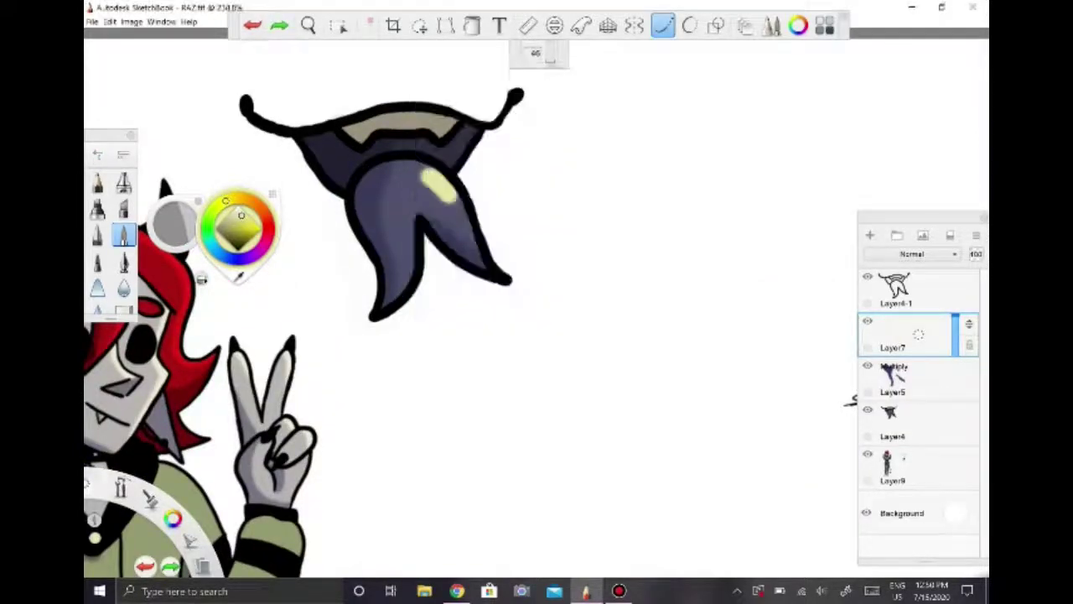
{"action": "left_click", "coordinate": [931, 253]}
{"action": "left_click", "coordinate": [899, 381]}
{"action": "left_click_drag", "start_coordinate": [955, 318], "coordinate": [955, 340]}
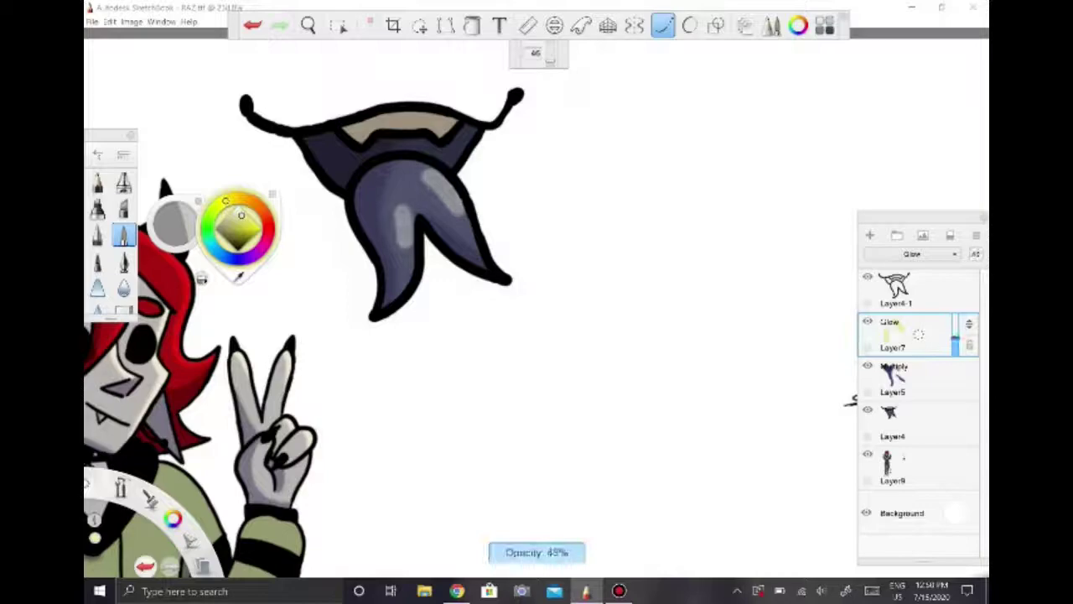
- Erase the yellow and purple colour swatches and their handwritten numbers from Layer9
{"action": "scroll", "coordinate": [537, 302], "scroll_direction": "down", "scroll_amount": 3}
{"action": "scroll", "coordinate": [536, 302], "scroll_direction": "down", "scroll_amount": 5}
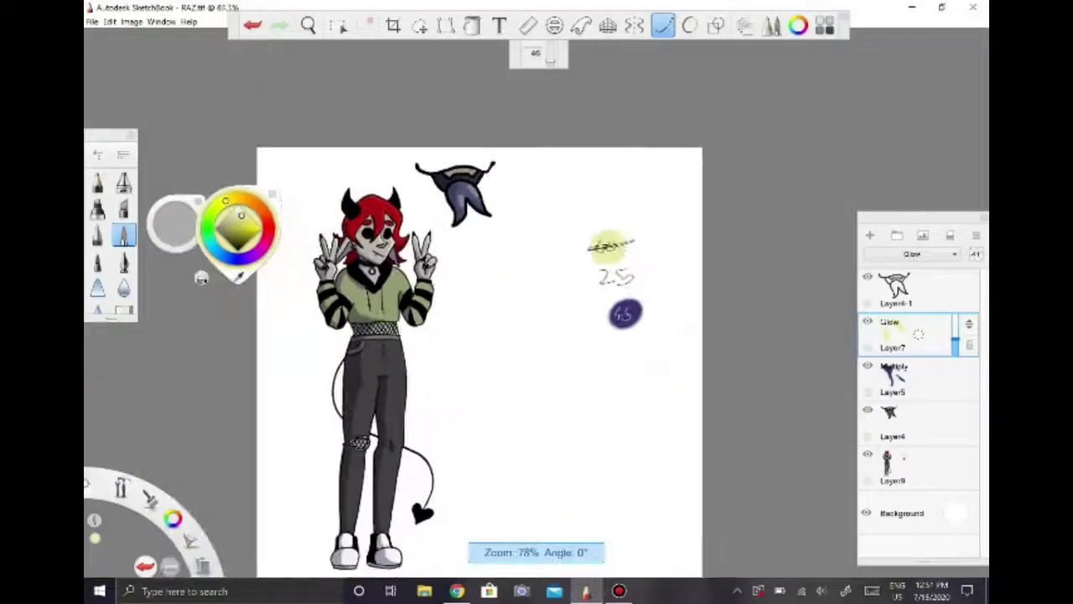
{"action": "left_click", "coordinate": [918, 467]}
{"action": "key", "text": "e"}
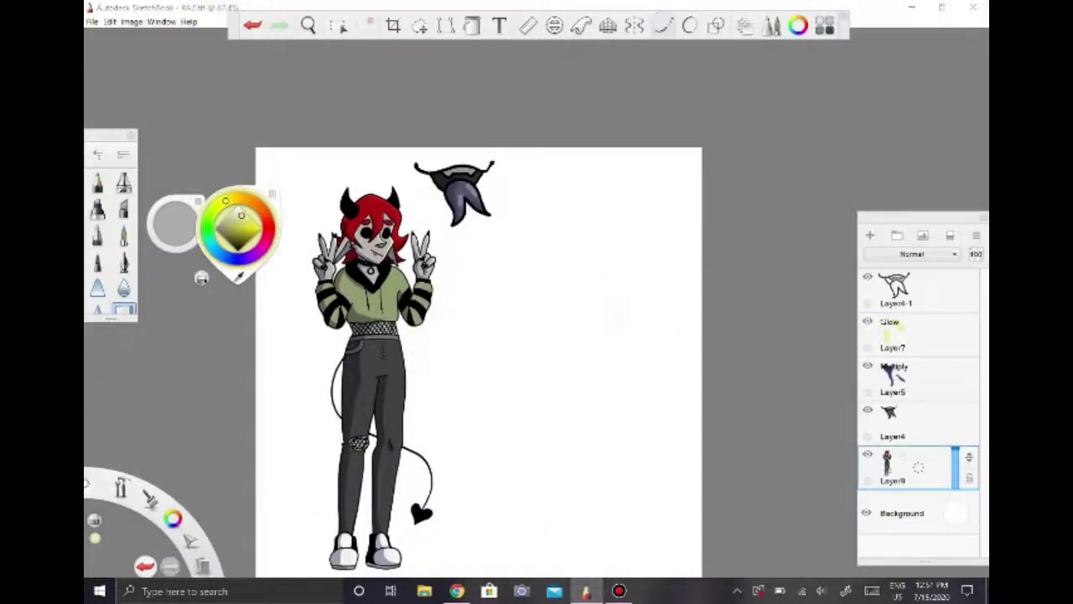
{"action": "scroll", "coordinate": [478, 361], "scroll_direction": "down", "scroll_amount": 1}
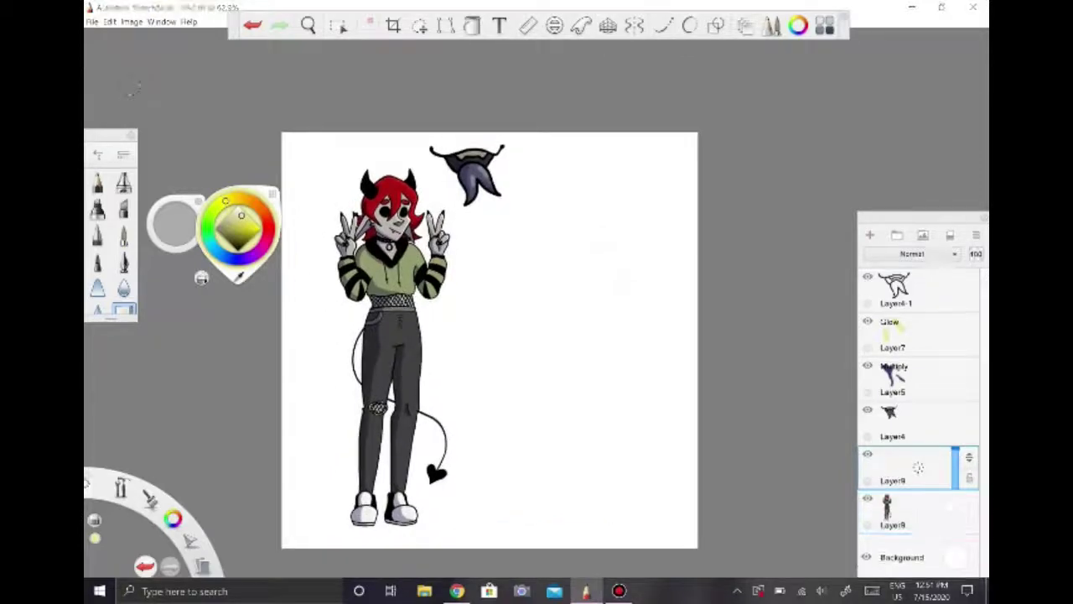
- Search Google in Chrome for a font that looks like handwriting, and place a "Raz" text layer beside the mouth drawing in SketchBook
{"action": "key", "text": "t"}
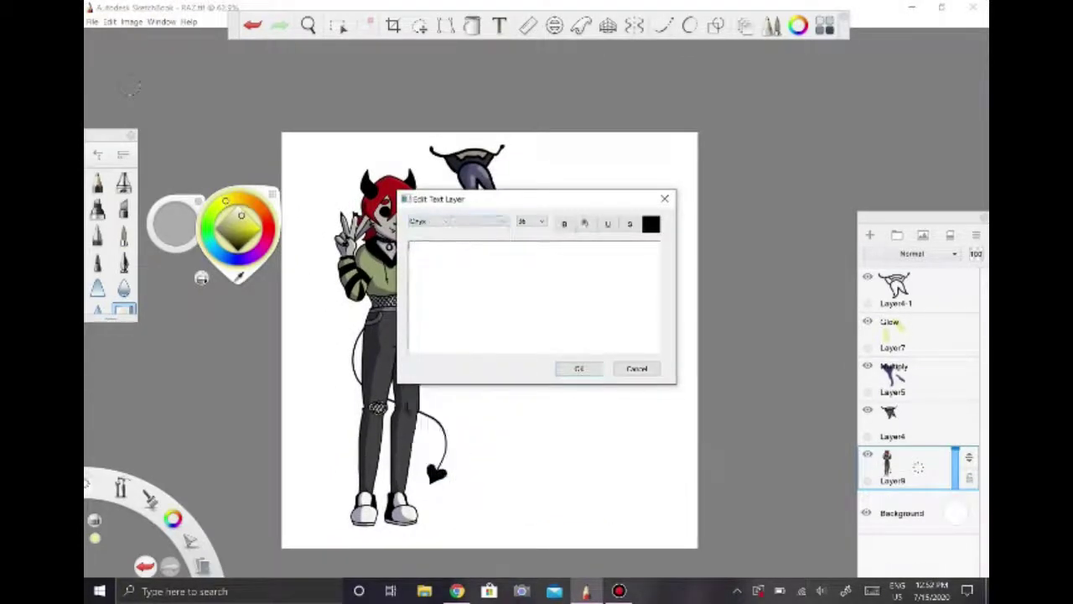
{"action": "left_click", "coordinate": [411, 249]}
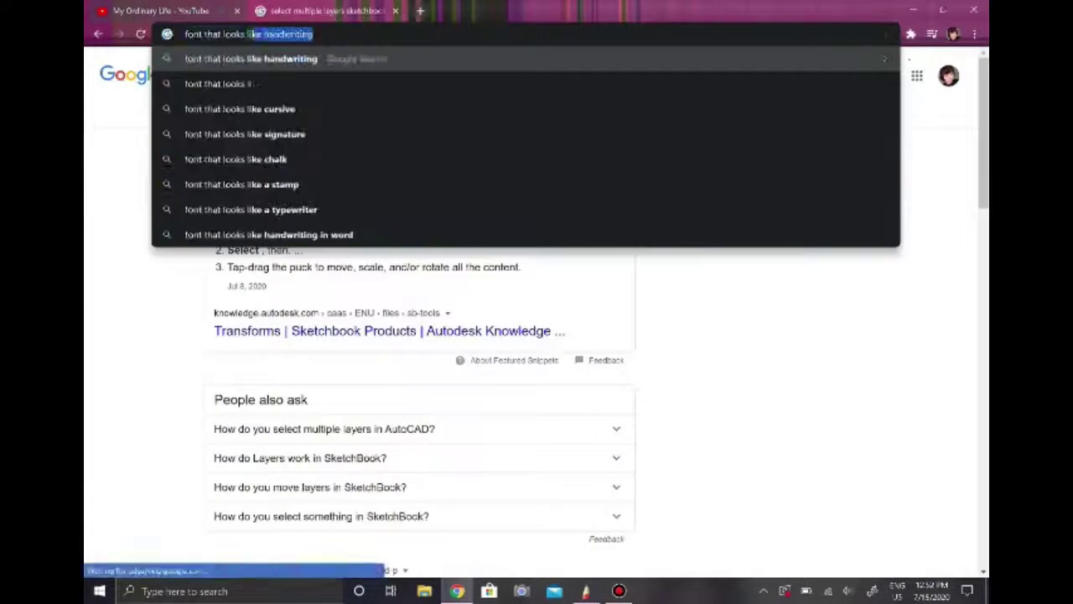
{"action": "key", "text": "Return"}
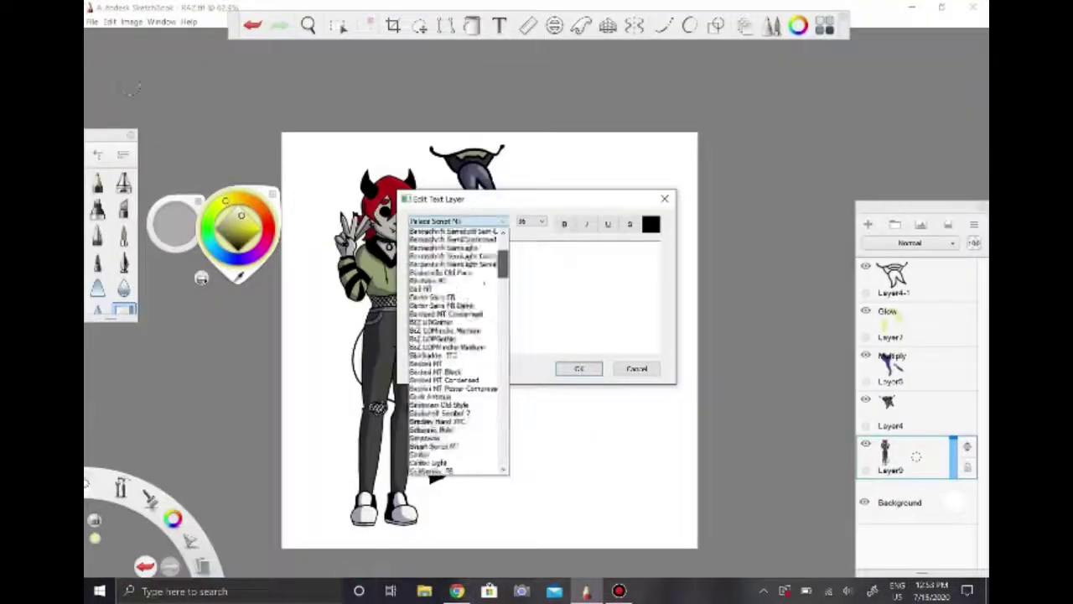
{"action": "key", "text": "Return"}
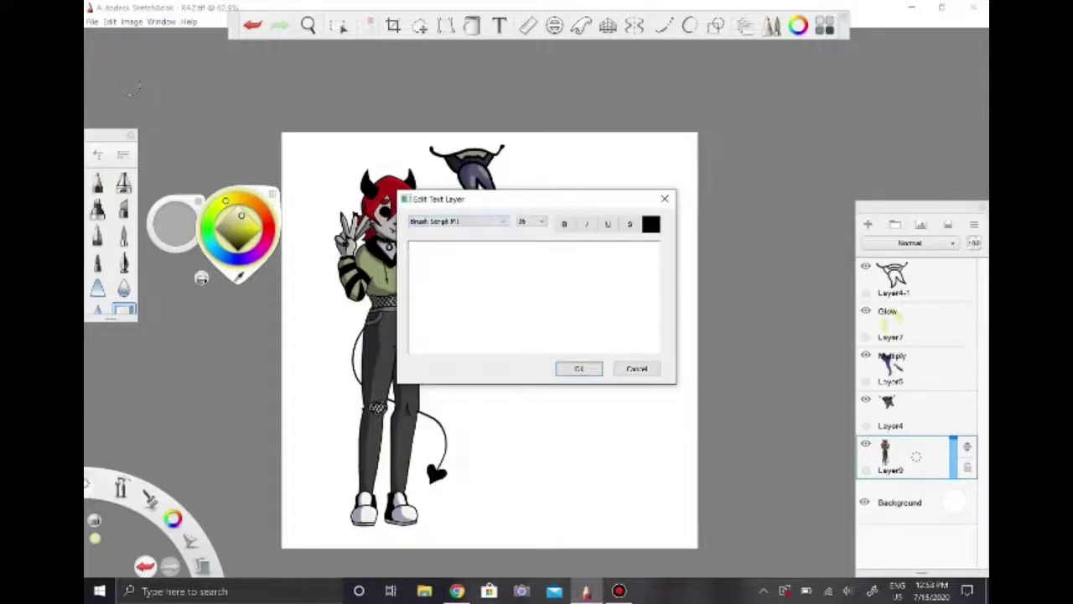
{"action": "type", "text": "ra"}
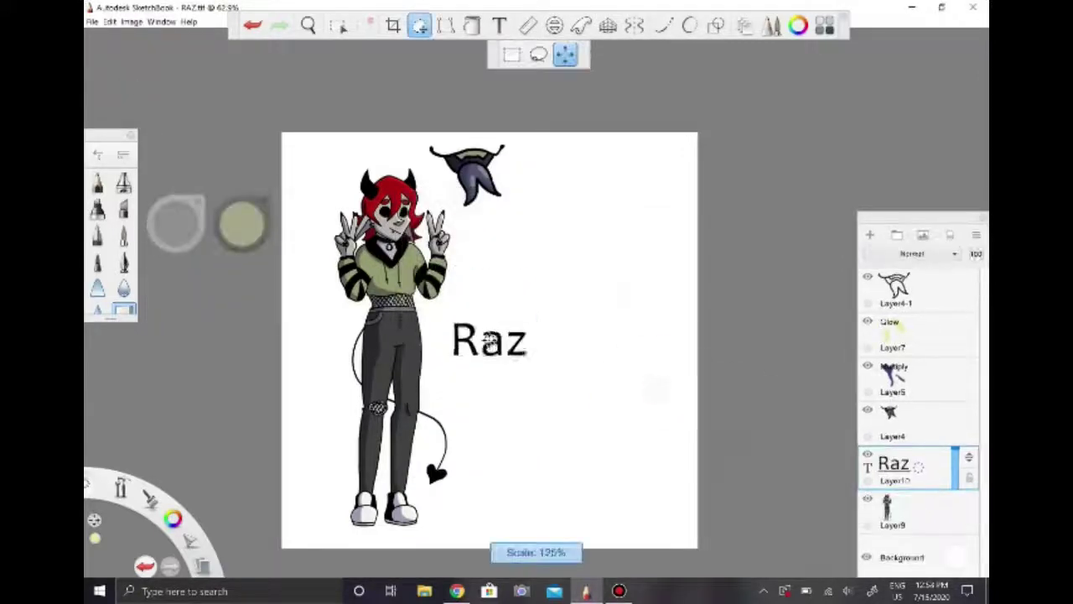
{"action": "left_click_drag", "start_coordinate": [495, 343], "coordinate": [587, 200]}
- Save the file, and shift the character artwork slightly to the left on the canvas
{"action": "left_click", "coordinate": [92, 21]}
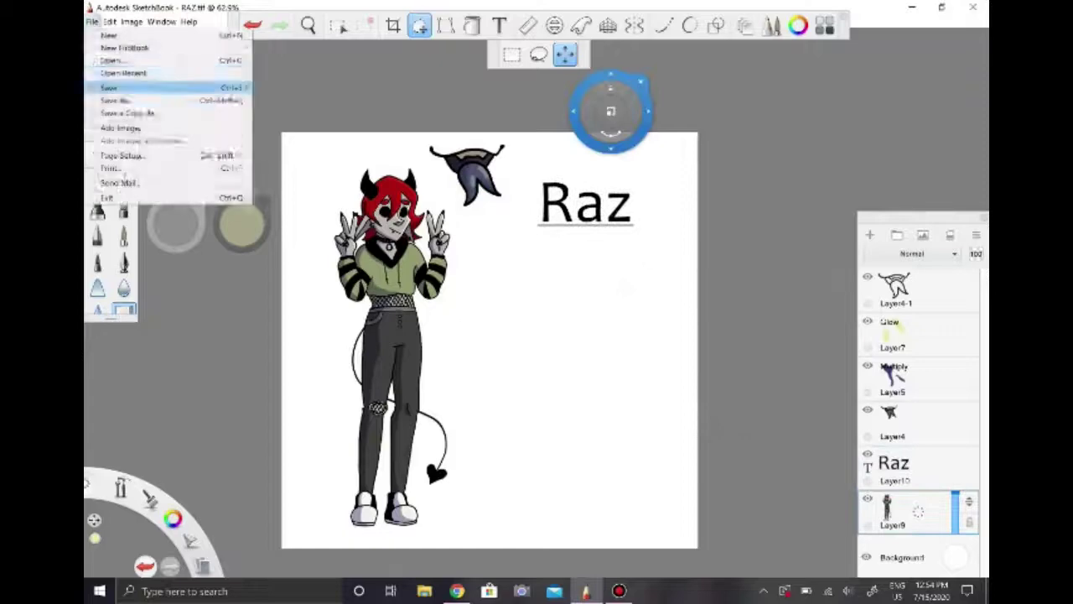
{"action": "left_click", "coordinate": [109, 87]}
{"action": "left_click_drag", "start_coordinate": [413, 315], "coordinate": [400, 315]}
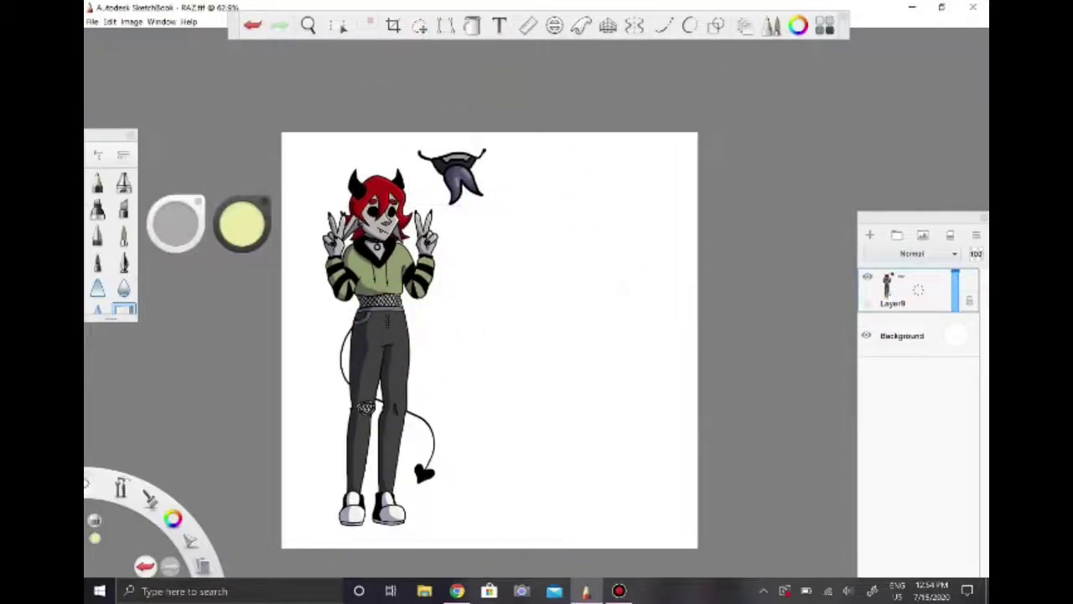
- Add the title "Raz" as a text layer and place it in the upper-right area of the canvas, beside the mouth drawing
{"action": "type", "text": "Raz"}
{"action": "left_click", "coordinate": [579, 368]}
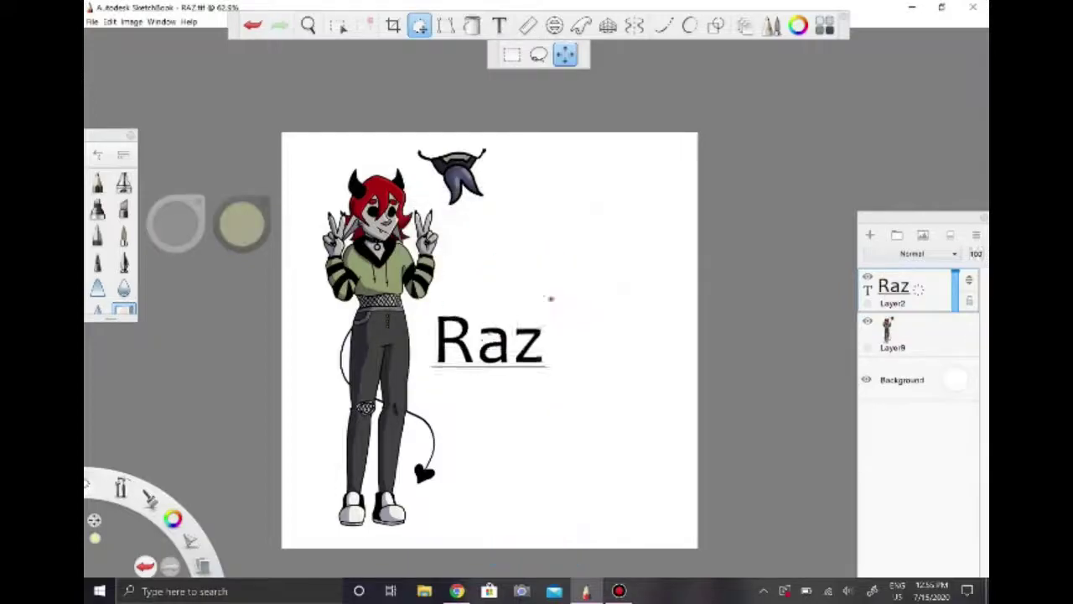
{"action": "left_click_drag", "start_coordinate": [508, 295], "coordinate": [602, 157]}
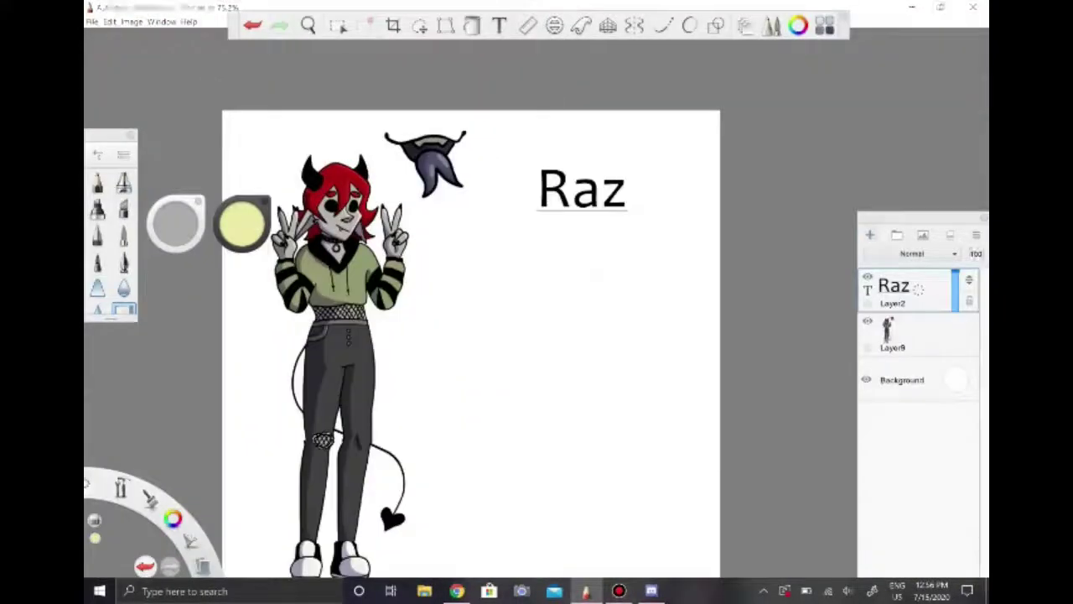
- Start a new text layer of character notes with the line "- He/they"
{"action": "key", "text": "t"}
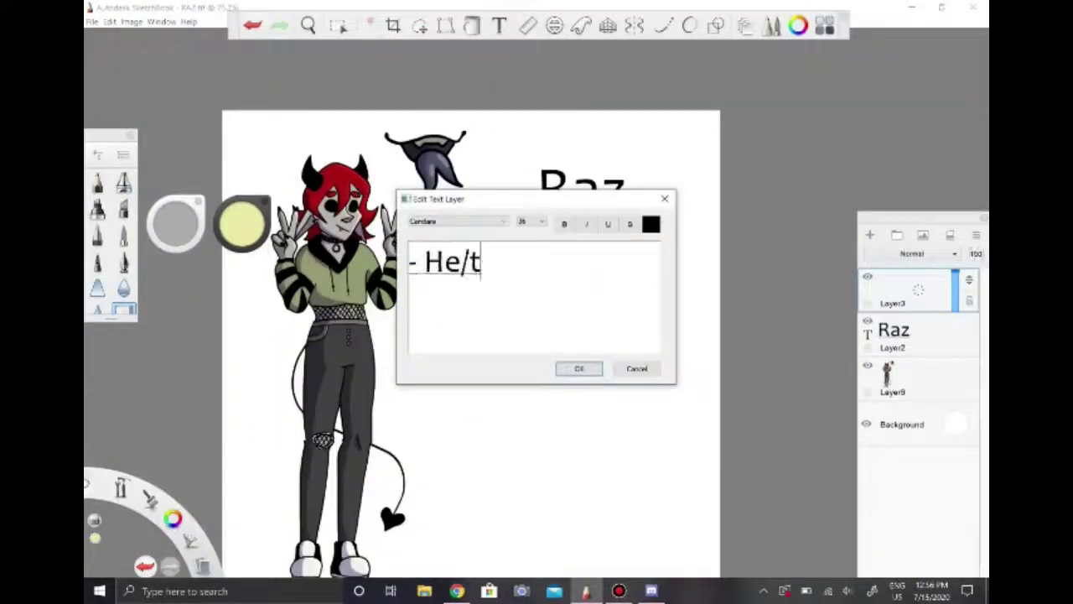
{"action": "type", "text": "- He/they"}
{"action": "key", "text": "Return"}
- Try a second note line reading "- Demon, obviously", and replace it with "- 18"
{"action": "type", "text": "- Demon of some s"}
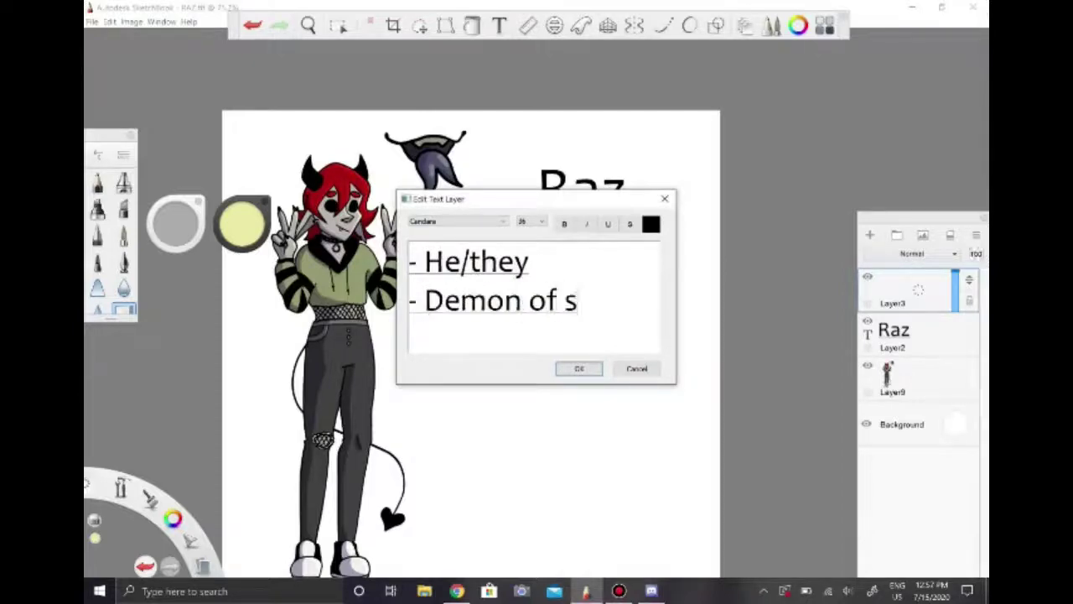
{"action": "key", "text": "BackSpace"}
{"action": "key", "text": "BackSpace"}
{"action": "key", "text": "BackSpace"}
{"action": "key", "text": "BackSpace"}
{"action": "key", "text": "BackSpace"}
{"action": "key", "text": "BackSpace"}
{"action": "key", "text": "BackSpace"}
{"action": "key", "text": "BackSpace"}
{"action": "key", "text": "BackSpace"}
{"action": "key", "text": "BackSpace"}
{"action": "type", "text": ", obviously"}
{"action": "key", "text": "Return"}
{"action": "type", "text": "- 18("}
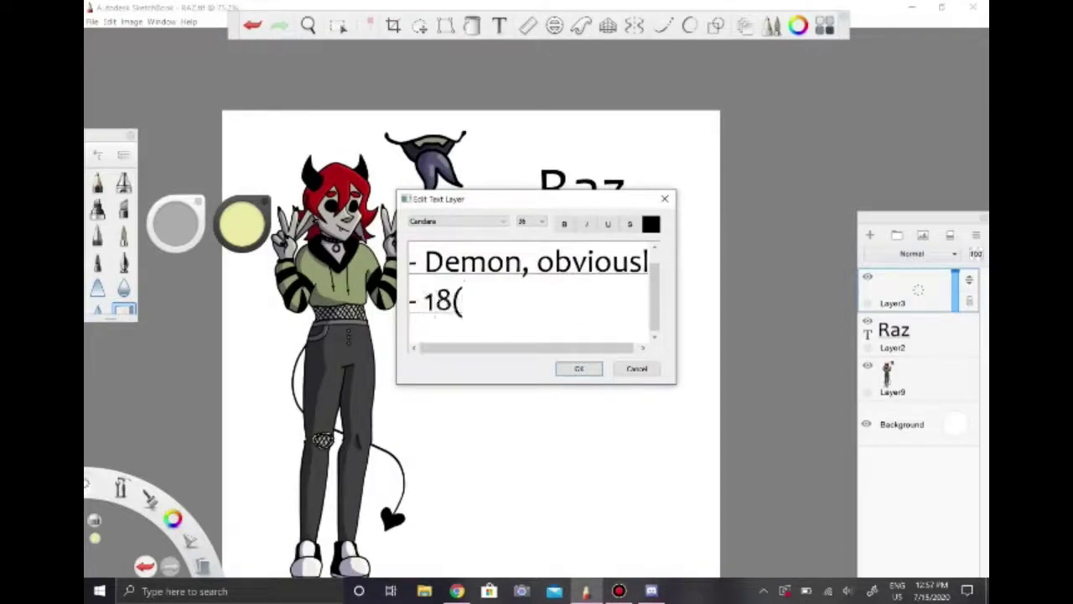
{"action": "key", "text": "ctrl+z"}
{"action": "key", "text": "ctrl+z"}
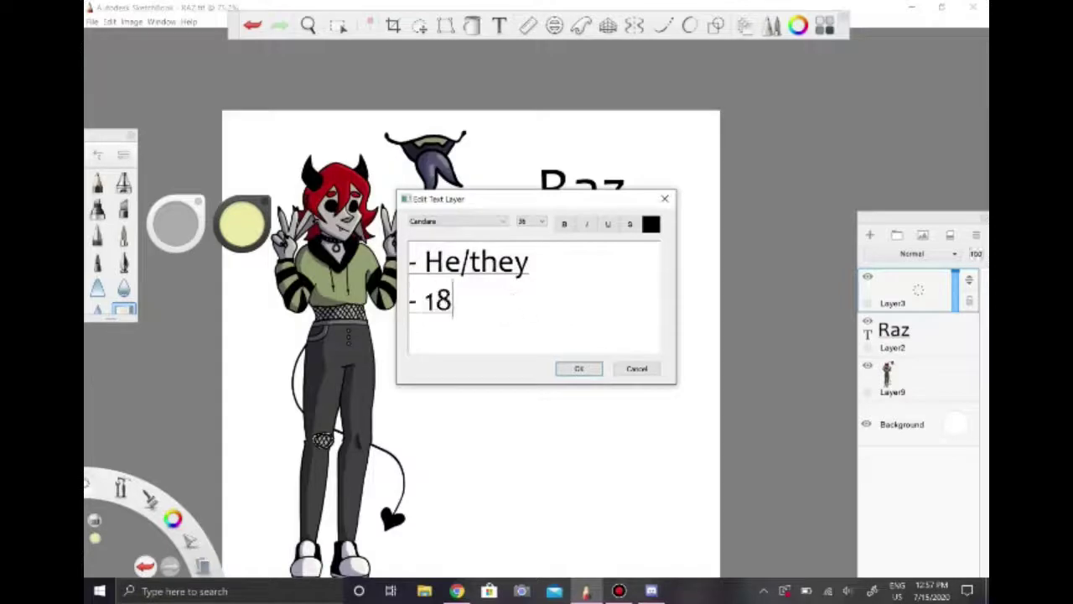
- Try to extend the notes with "- 18(?) in demon years", a line about getting banished and "- Posseses a ragdoll", and close the text entry
{"action": "type", "text": "(?) in demon years"}
{"action": "key", "text": "Return"}
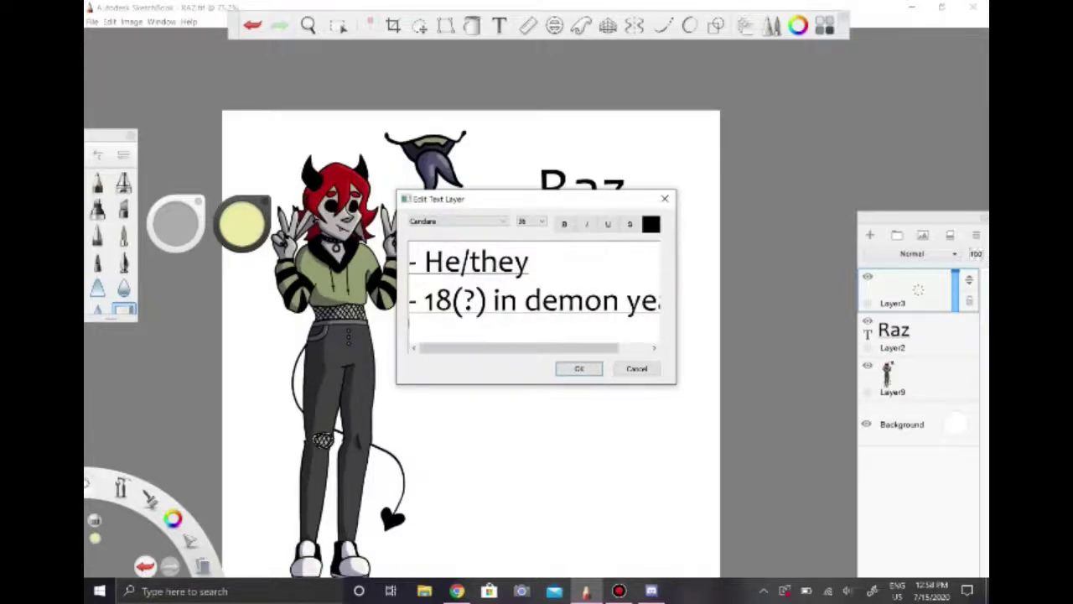
{"action": "type", "text": "- Got banish"}
{"action": "type", "text": "ed for trying to over"}
{"action": "key", "text": "Return"}
{"action": "type", "text": "-"}
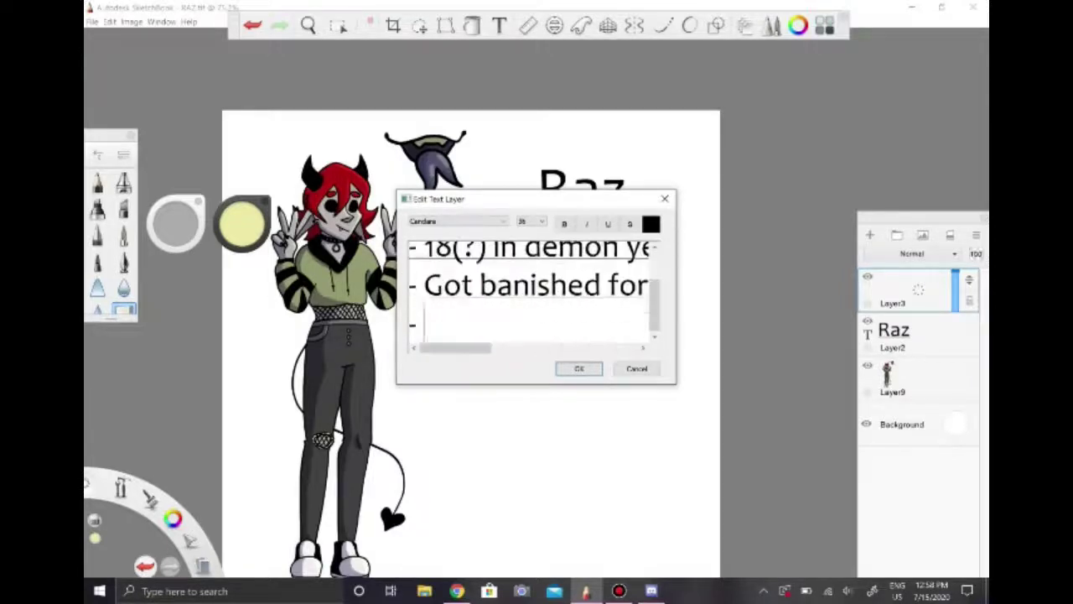
{"action": "type", "text": " Posseses a ragdoll"}
{"action": "key", "text": "ctrl+a"}
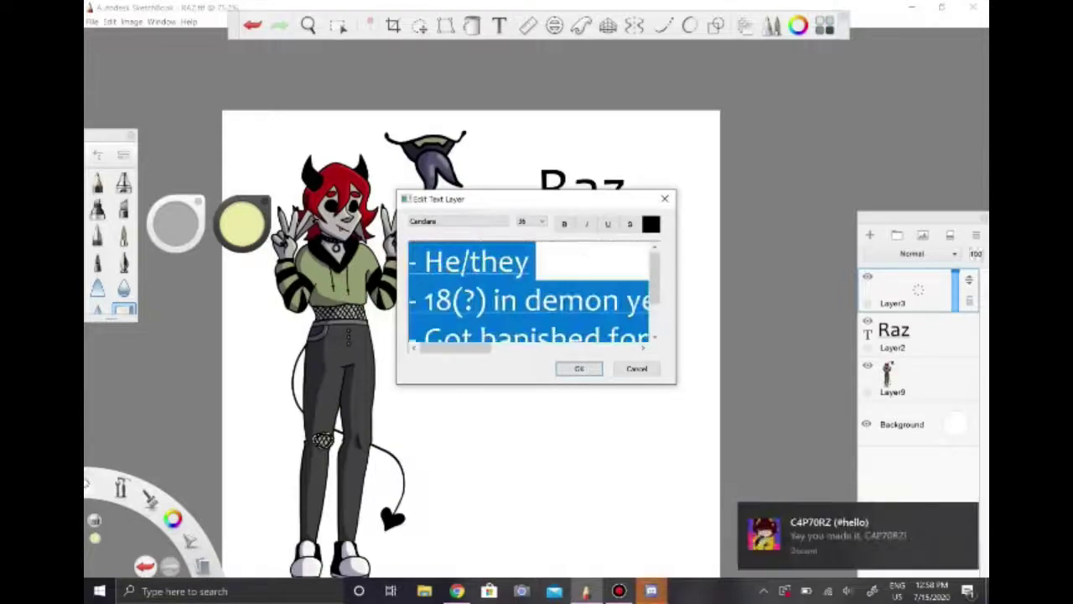
{"action": "type", "text": "c"}
{"action": "key", "text": "Escape"}
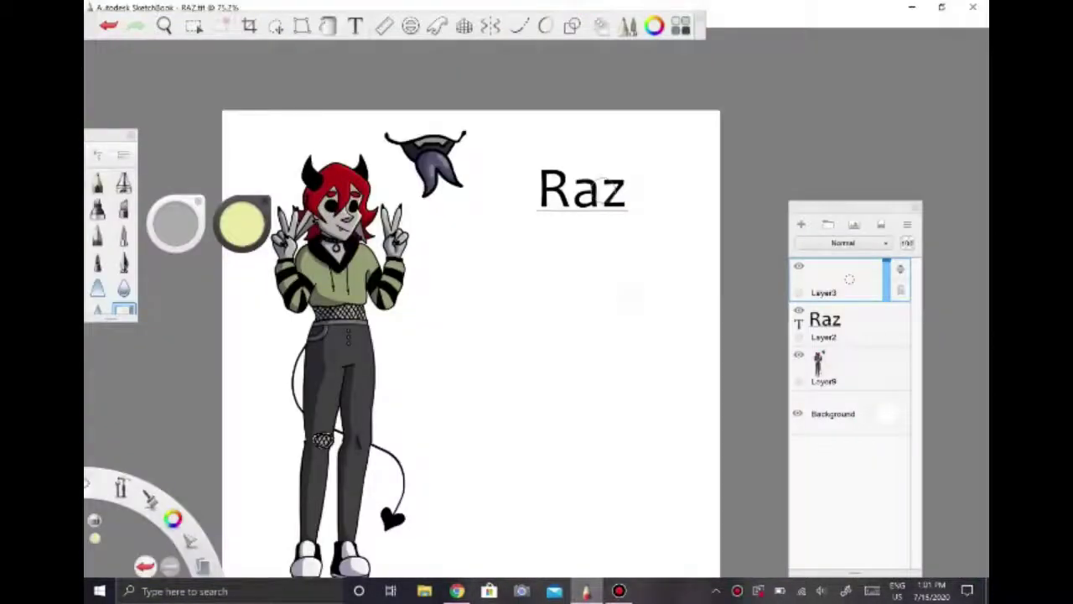
- Sketch a seated ragdoll in pencil on Layer3 below the title, with a round head, big eyes, stitched smile, hair tuft and round feet
{"action": "left_click", "coordinate": [242, 223]}
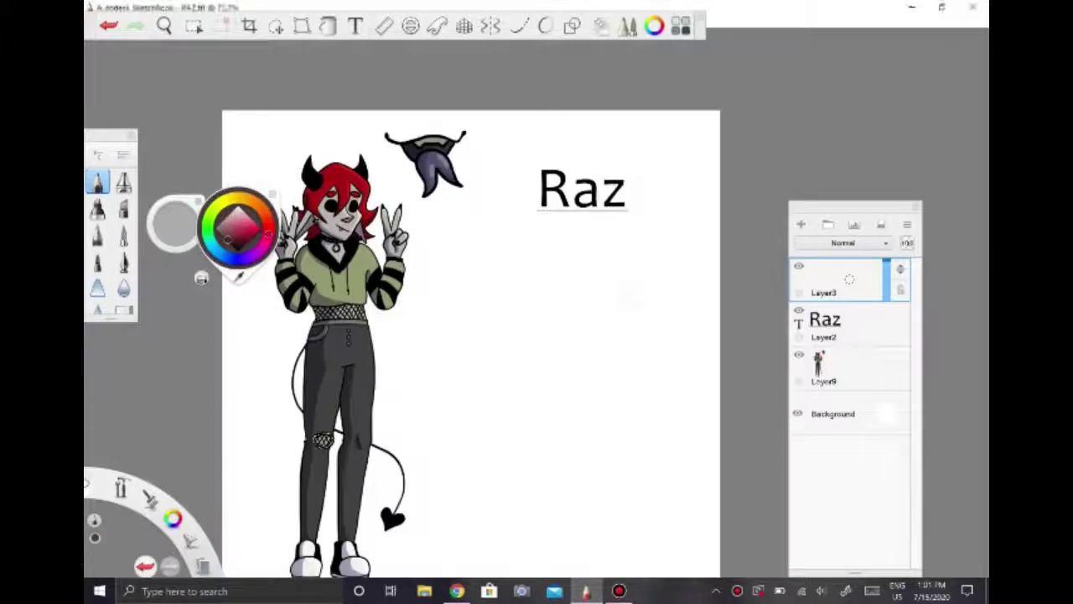
{"action": "mouse_move", "coordinate": [528, 285]}
{"action": "left_mouse_down"}
{"action": "mouse_move", "coordinate": [503, 336]}
{"action": "mouse_move", "coordinate": [558, 335]}
{"action": "left_mouse_up"}
{"action": "scroll", "coordinate": [532, 317], "scroll_direction": "up", "scroll_amount": 3}
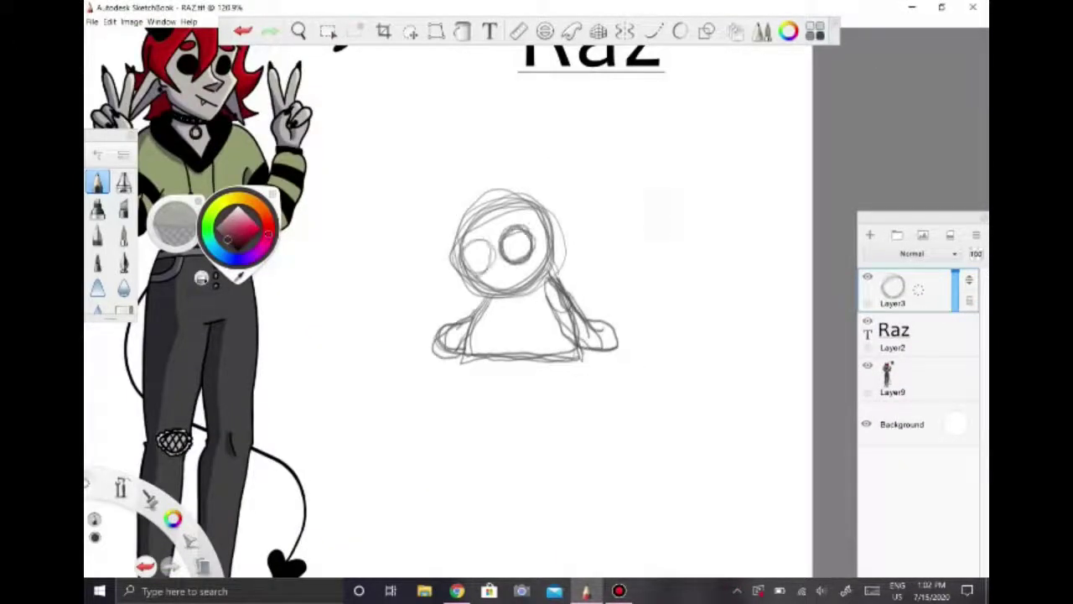
{"action": "mouse_move", "coordinate": [469, 339]}
{"action": "left_mouse_down"}
{"action": "mouse_move", "coordinate": [503, 356]}
{"action": "mouse_move", "coordinate": [570, 361]}
{"action": "left_mouse_up"}
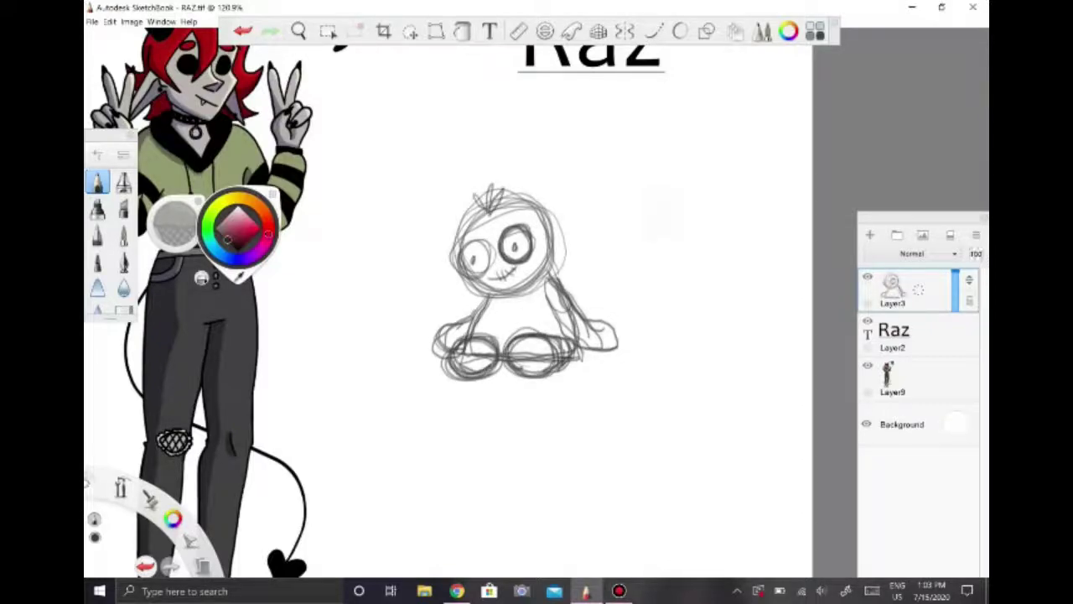
- Mirror the whole canvas horizontally
{"action": "scroll", "coordinate": [525, 285], "scroll_direction": "down", "scroll_amount": 5}
{"action": "left_click", "coordinate": [110, 21]}
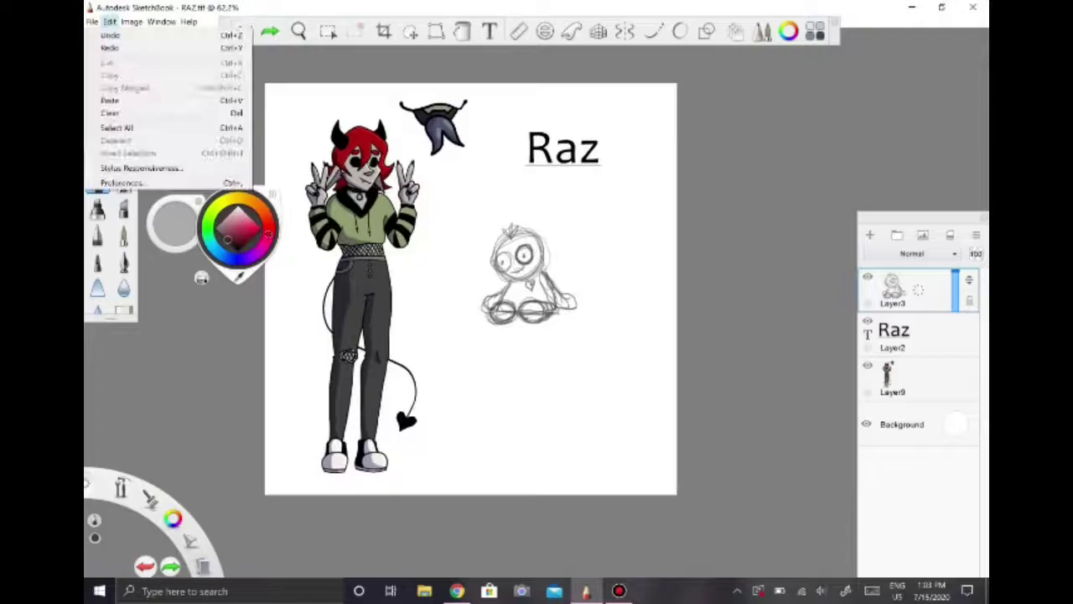
{"action": "left_click", "coordinate": [143, 126]}
- Ink the ragdoll's round head outline in black on a new layer above the faded sketch
{"action": "left_click", "coordinate": [870, 235]}
{"action": "left_click", "coordinate": [123, 263]}
{"action": "left_click", "coordinate": [653, 31]}
{"action": "scroll", "coordinate": [469, 289], "scroll_direction": "up", "scroll_amount": 5}
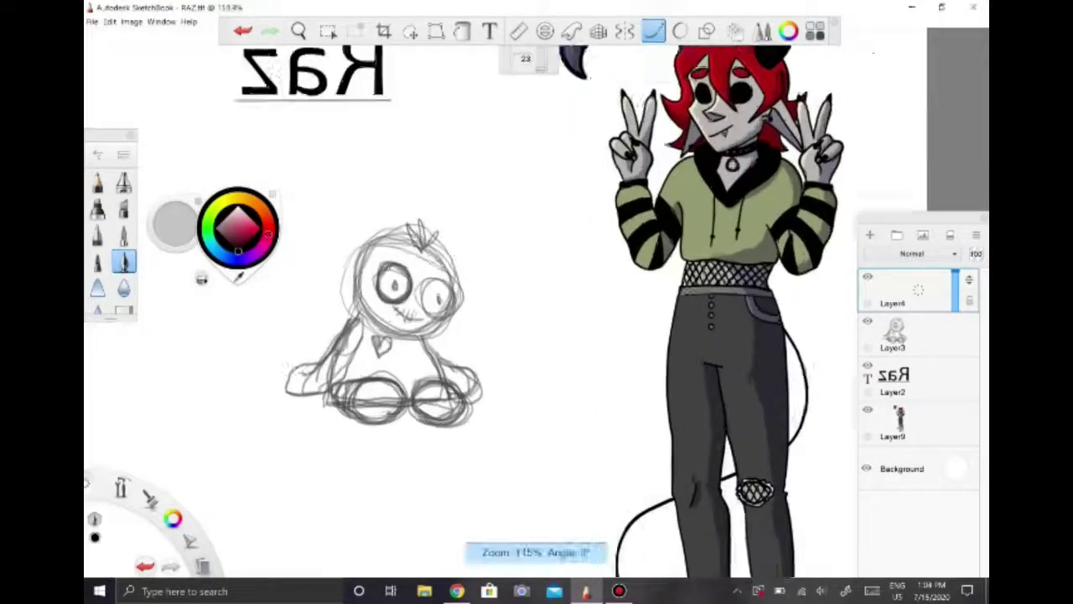
{"action": "left_click", "coordinate": [98, 154]}
{"action": "left_click", "coordinate": [97, 154]}
{"action": "left_click_drag", "start_coordinate": [412, 225], "coordinate": [411, 338]}
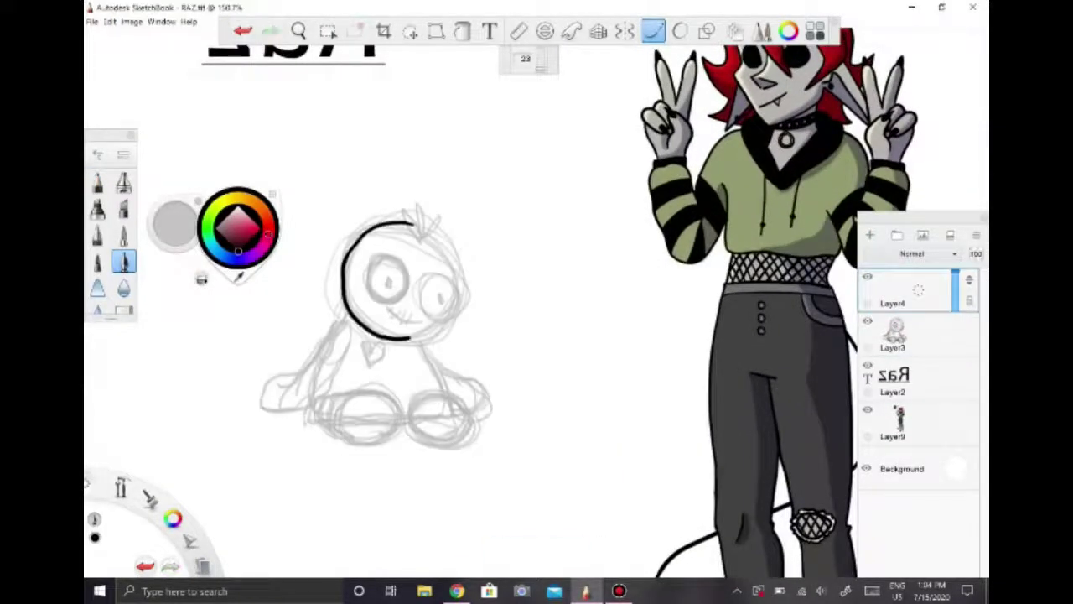
{"action": "left_click_drag", "start_coordinate": [415, 224], "coordinate": [360, 327]}
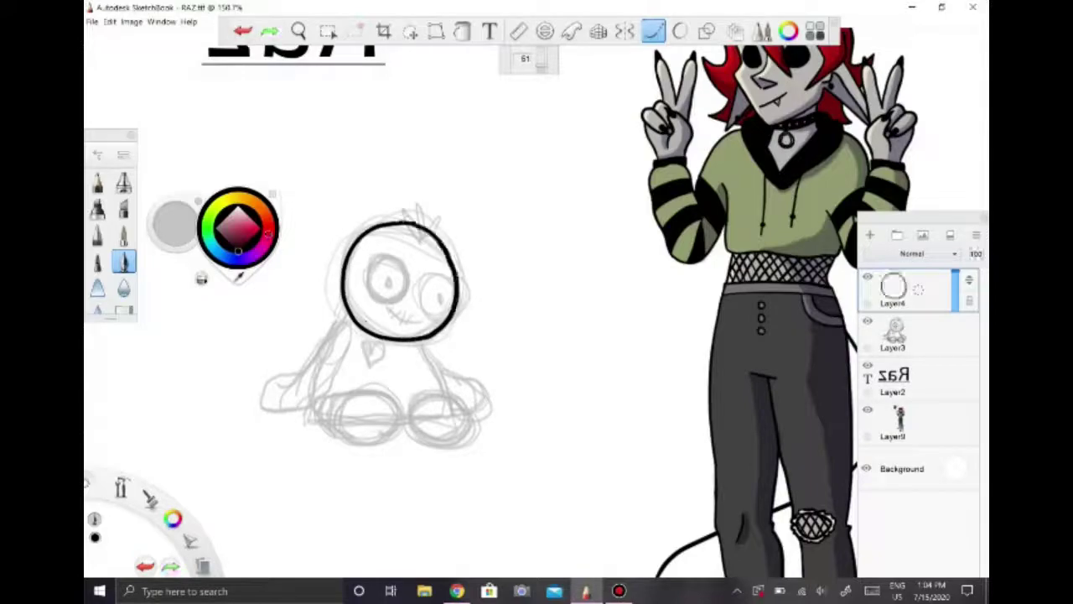
- Ink the ragdoll's larger eye as a black ring inside the head on Layer4, and make a rectangular selection around it
{"action": "scroll", "coordinate": [445, 77], "scroll_direction": "up", "scroll_amount": 3}
{"action": "left_click", "coordinate": [328, 31]}
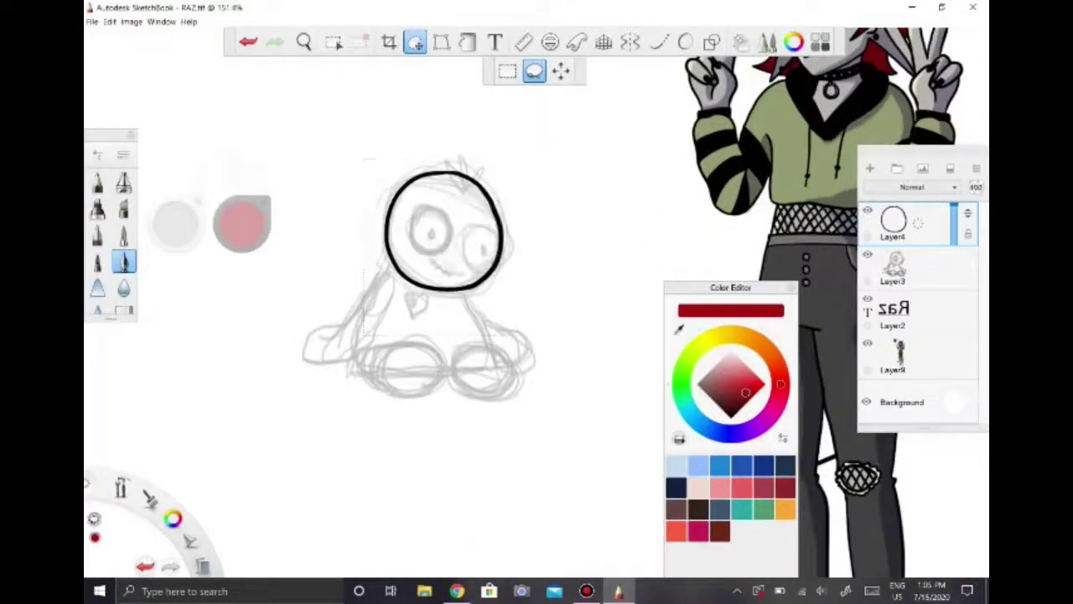
{"action": "scroll", "coordinate": [433, 238], "scroll_direction": "up", "scroll_amount": 2}
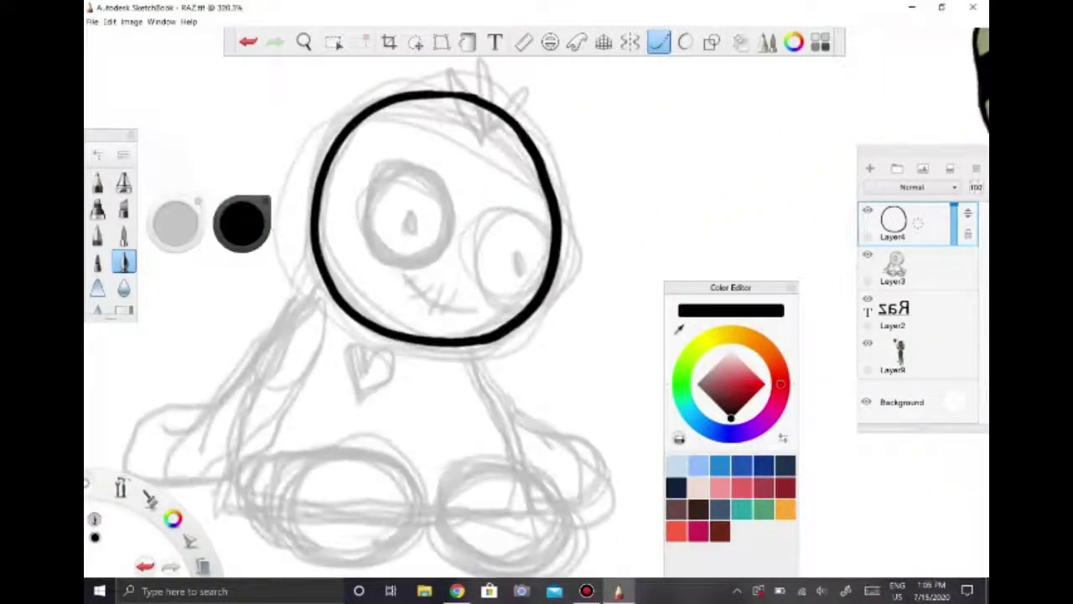
{"action": "left_click_drag", "start_coordinate": [402, 167], "coordinate": [363, 198]}
{"action": "key", "text": "ctrl+z"}
{"action": "left_click_drag", "start_coordinate": [415, 166], "coordinate": [419, 167]}
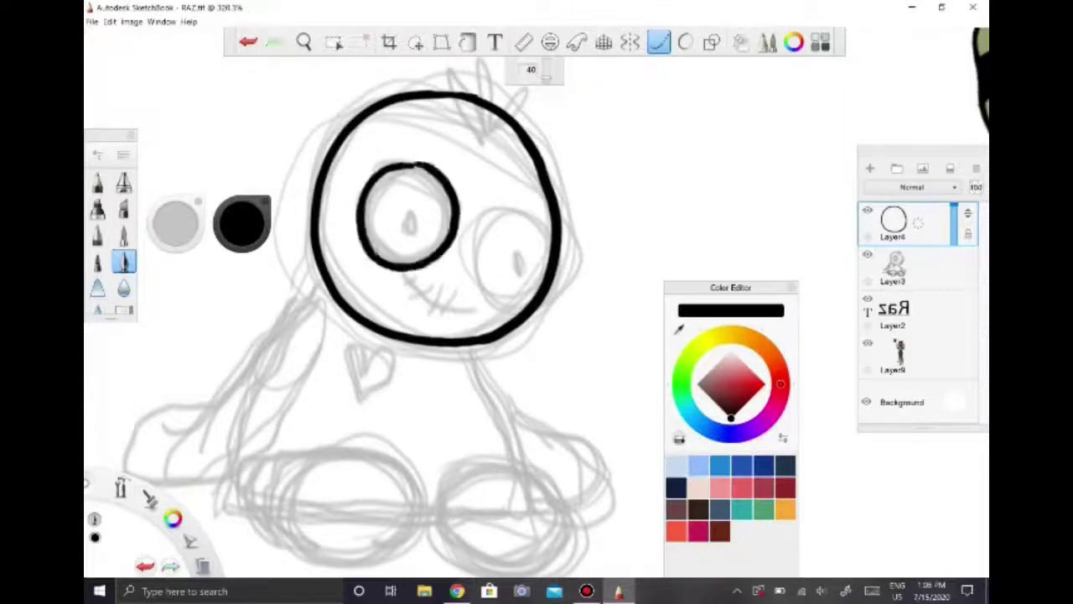
{"action": "left_click", "coordinate": [334, 42]}
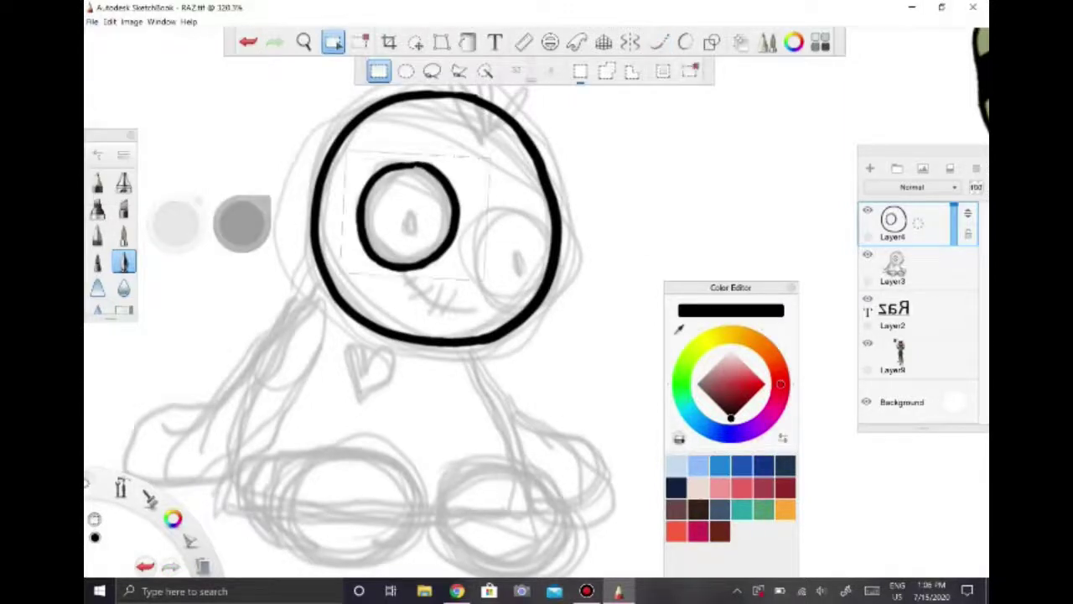
- Duplicate the selected eye ring and distort the copy into a narrower eye over the sketched second eye
{"action": "left_click", "coordinate": [416, 42]}
{"action": "left_click", "coordinate": [441, 42]}
{"action": "mouse_move", "coordinate": [453, 201]}
{"action": "left_mouse_down"}
{"action": "mouse_move", "coordinate": [555, 306]}
{"action": "mouse_move", "coordinate": [549, 299]}
{"action": "left_mouse_up"}
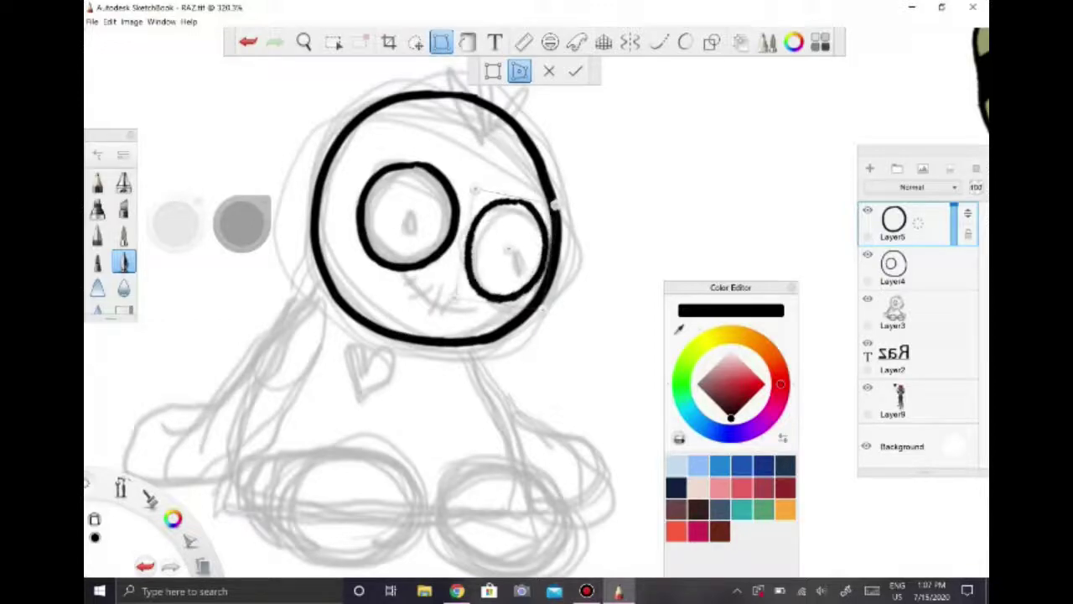
{"action": "left_click", "coordinate": [575, 70]}
- Merge the copied eye into Layer4 and mirror the whole canvas horizontally
{"action": "left_click", "coordinate": [894, 219]}
{"action": "left_click", "coordinate": [923, 251]}
{"action": "scroll", "coordinate": [366, 225], "scroll_direction": "down", "scroll_amount": 3}
{"action": "left_click", "coordinate": [92, 21]}
- Ink black pupils in both eyes and a stitched smile, with short stitch marks around the eye rings
{"action": "scroll", "coordinate": [520, 235], "scroll_direction": "up", "scroll_amount": 5}
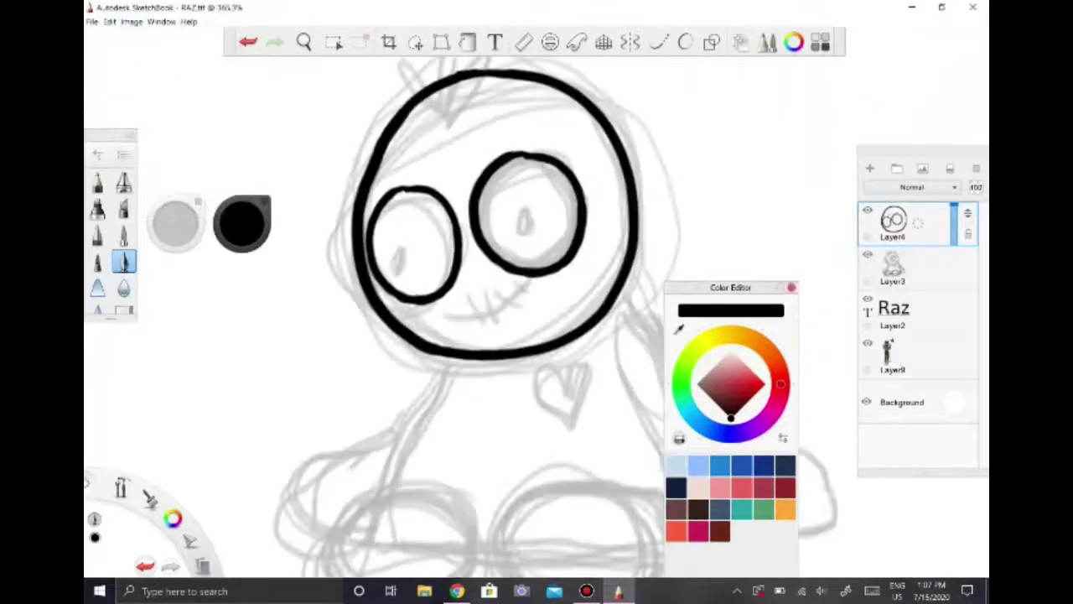
{"action": "left_click_drag", "start_coordinate": [522, 214], "coordinate": [523, 233]}
{"action": "left_click_drag", "start_coordinate": [407, 241], "coordinate": [413, 257]}
{"action": "left_click", "coordinate": [658, 42]}
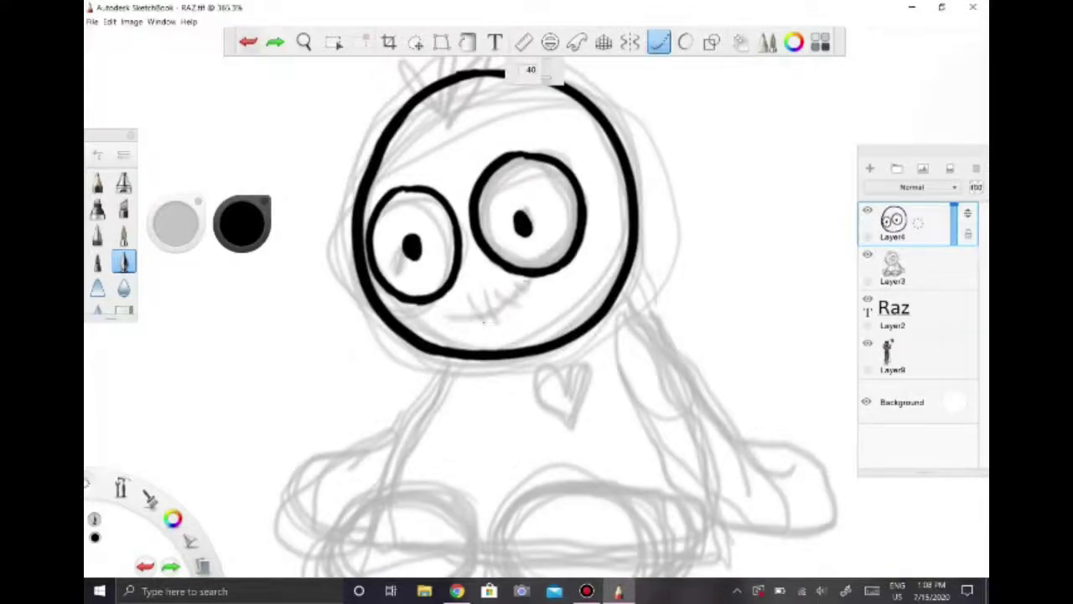
{"action": "left_click_drag", "start_coordinate": [442, 310], "coordinate": [524, 286]}
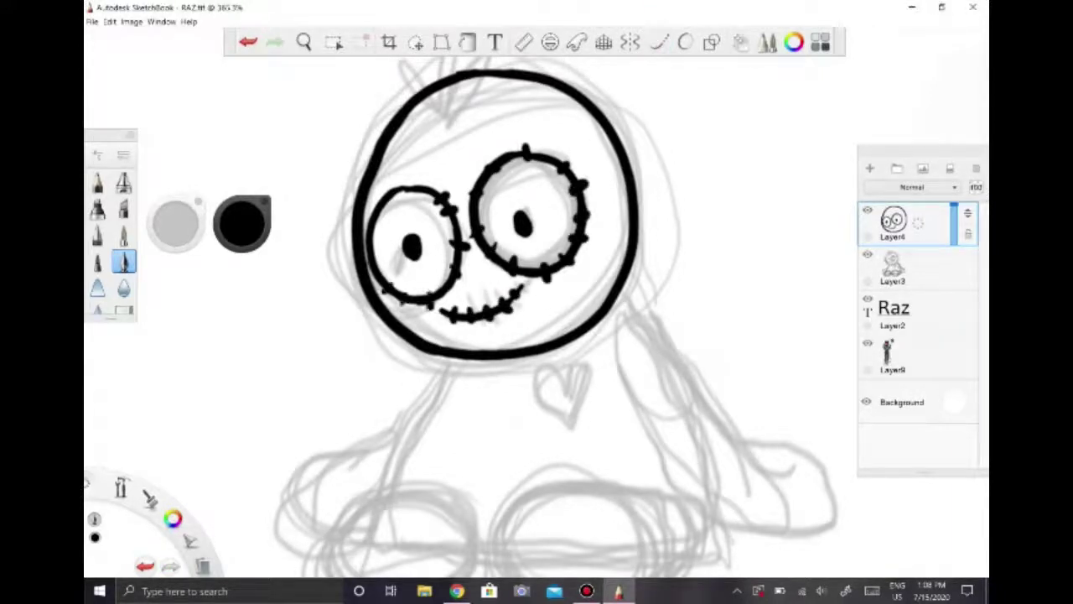
- Ink the ragdoll's two round feet in black over the sketch with steady stroke
{"action": "scroll", "coordinate": [503, 302], "scroll_direction": "down", "scroll_amount": 1}
{"action": "left_click", "coordinate": [658, 42]}
{"action": "left_click_drag", "start_coordinate": [394, 346], "coordinate": [400, 346]}
{"action": "mouse_move", "coordinate": [579, 346]}
{"action": "left_mouse_down"}
{"action": "mouse_move", "coordinate": [541, 335]}
{"action": "mouse_move", "coordinate": [620, 362]}
{"action": "left_mouse_up"}
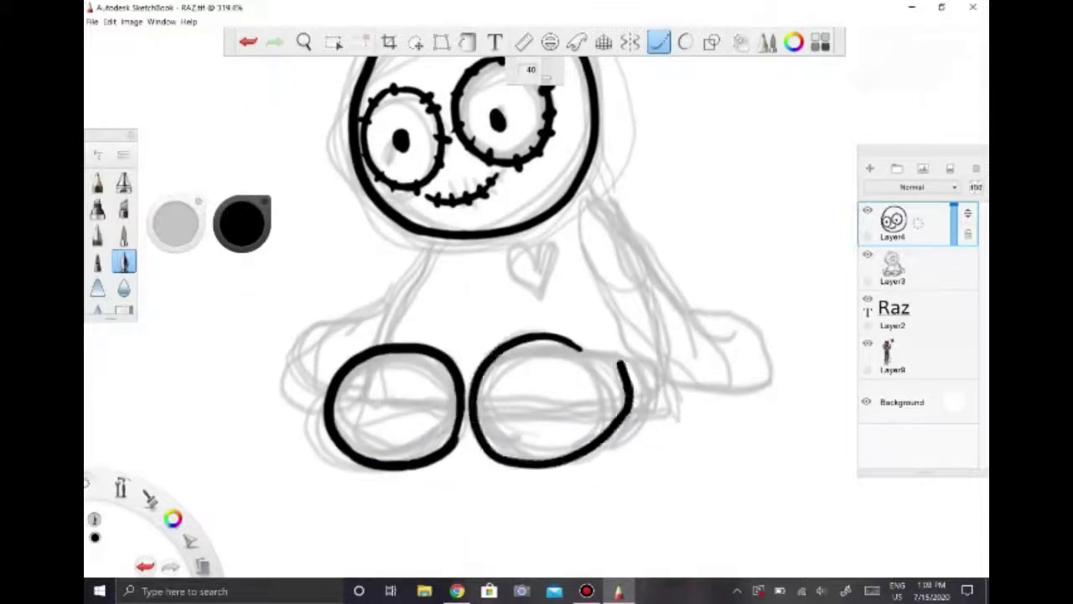
- Ink the hip curve beside the larger foot and the outstretched arm running down from the head
{"action": "left_click_drag", "start_coordinate": [628, 414], "coordinate": [659, 283]}
{"action": "key", "text": "ctrl+z"}
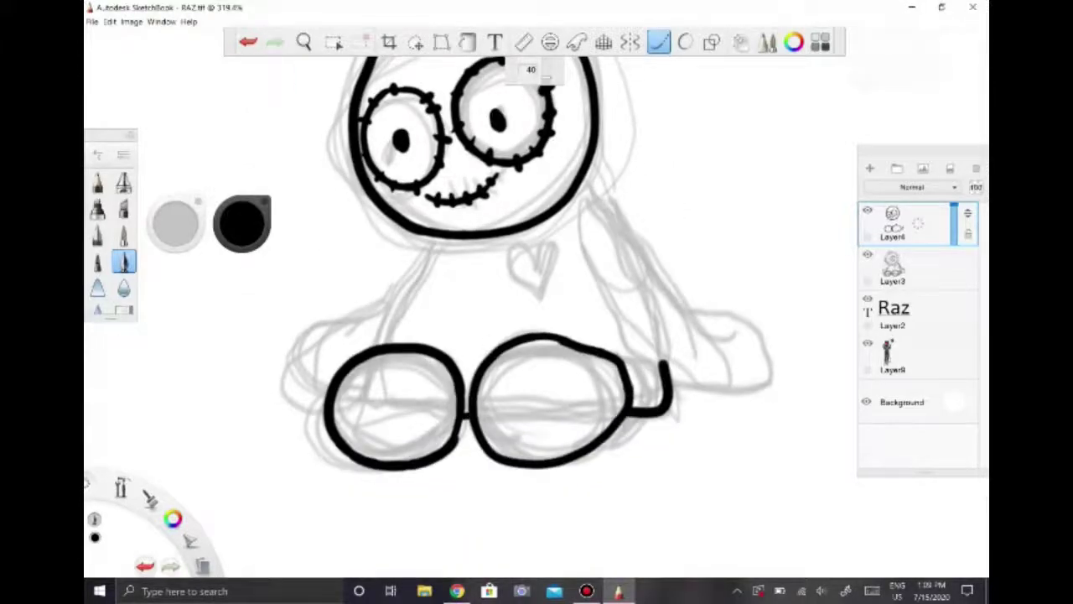
{"action": "mouse_move", "coordinate": [582, 172]}
{"action": "left_mouse_down"}
{"action": "mouse_move", "coordinate": [696, 315]}
{"action": "mouse_move", "coordinate": [671, 390]}
{"action": "left_mouse_up"}
{"action": "left_click_drag", "start_coordinate": [589, 255], "coordinate": [662, 382]}
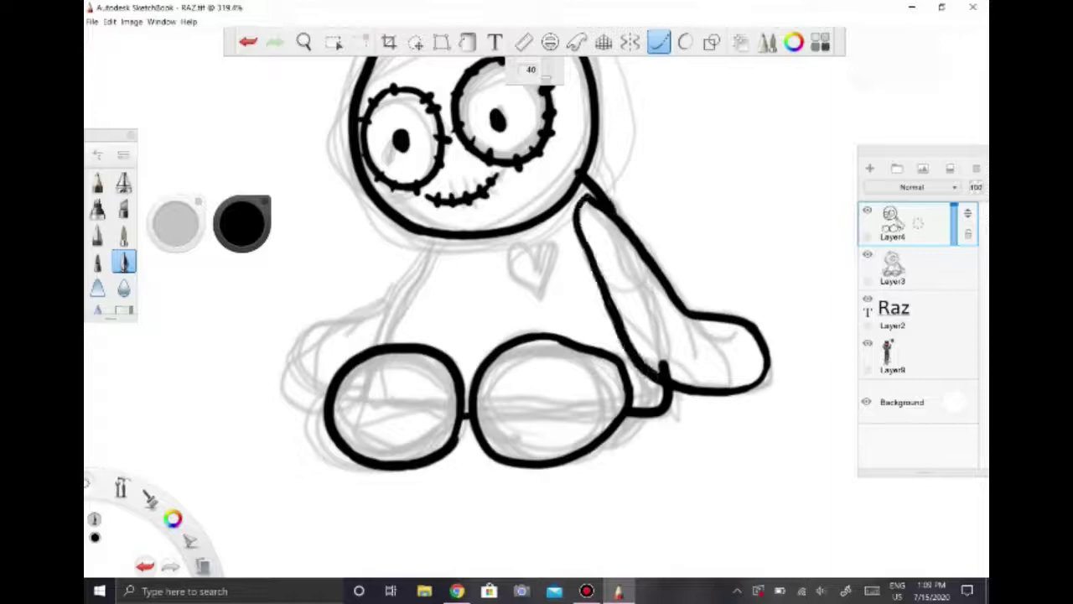
- Check the inked ragdoll lines with the Layer3 sketch hidden, and show the sketch again
{"action": "scroll", "coordinate": [503, 302], "scroll_direction": "down", "scroll_amount": 3}
{"action": "scroll", "coordinate": [503, 302], "scroll_direction": "up", "scroll_amount": 2}
{"action": "key", "text": "e"}
{"action": "scroll", "coordinate": [504, 302], "scroll_direction": "down", "scroll_amount": 2}
{"action": "scroll", "coordinate": [503, 302], "scroll_direction": "up", "scroll_amount": 1}
{"action": "left_click", "coordinate": [867, 254]}
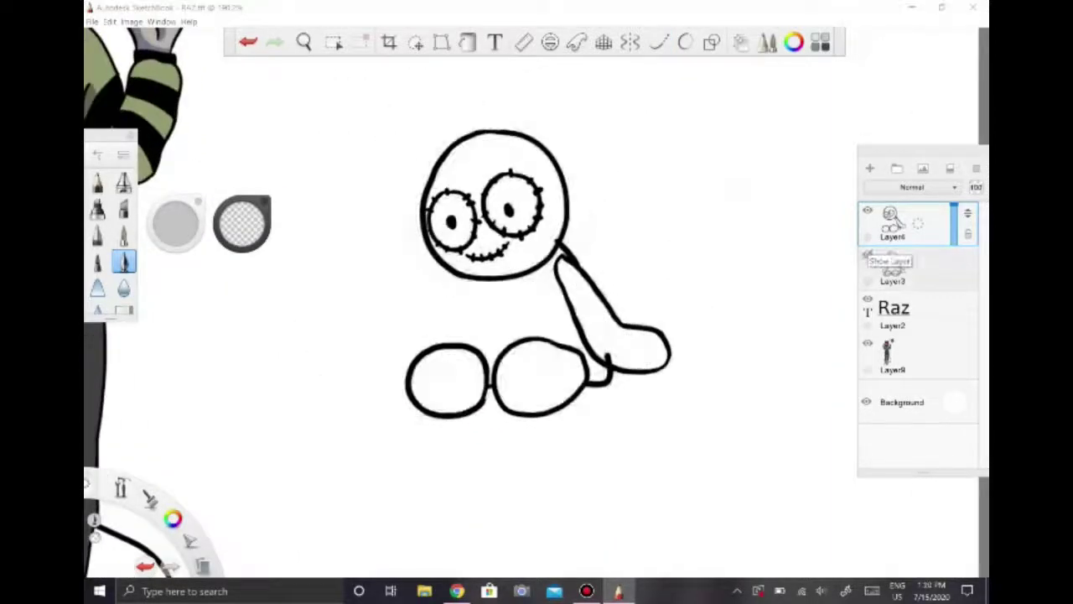
{"action": "left_click", "coordinate": [867, 255]}
{"action": "left_click", "coordinate": [334, 42]}
{"action": "key", "text": "e"}
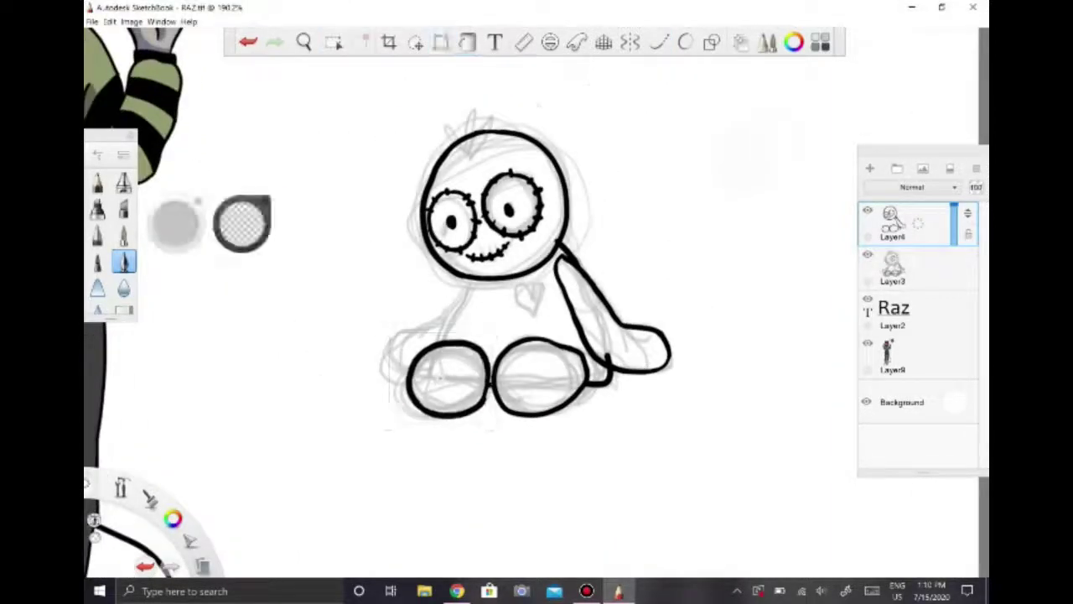
- Ink the other arm and body side, the chest heart and the three-strand hair tuft in black
{"action": "key", "text": "l"}
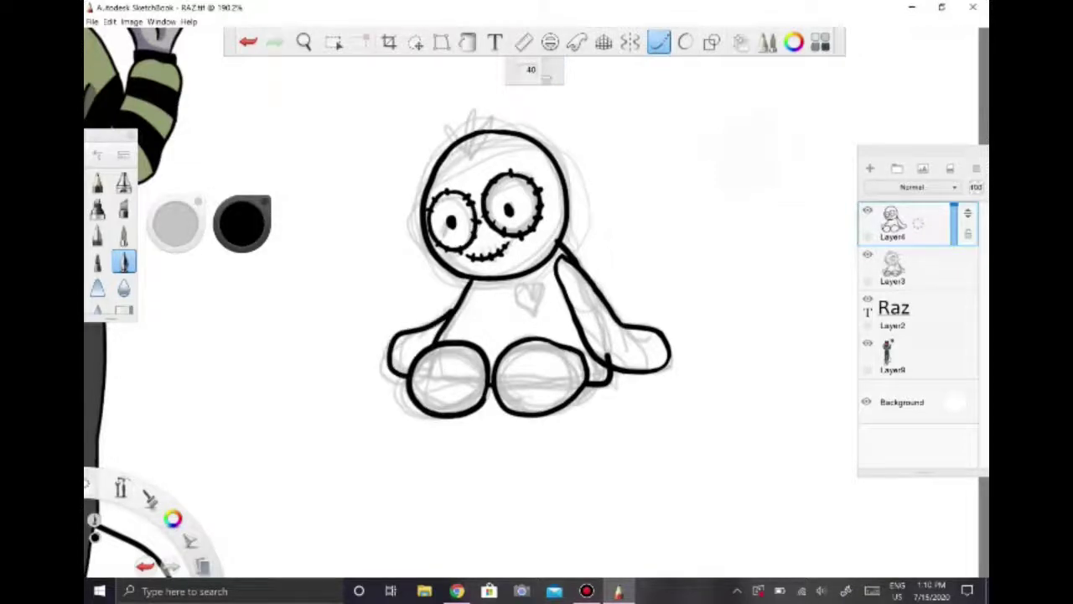
{"action": "left_click_drag", "start_coordinate": [520, 286], "coordinate": [530, 312]}
{"action": "left_click_drag", "start_coordinate": [441, 125], "coordinate": [468, 117]}
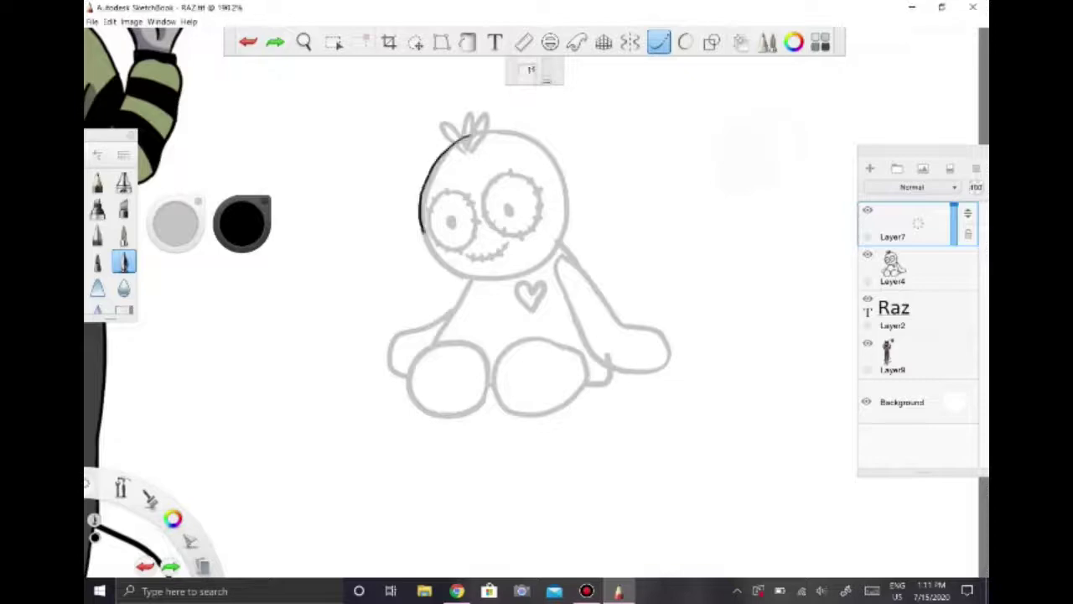
- Retrace the head outline as a clean black circle on Layer7 above the faded Layer4 drawing
{"action": "key", "text": "ctrl+z"}
{"action": "mouse_move", "coordinate": [477, 132]}
{"action": "left_mouse_down"}
{"action": "mouse_move", "coordinate": [494, 273]}
{"action": "mouse_move", "coordinate": [461, 273]}
{"action": "mouse_move", "coordinate": [444, 155]}
{"action": "mouse_move", "coordinate": [466, 142]}
{"action": "left_mouse_up"}
{"action": "key", "text": "ctrl+z"}
{"action": "left_click_drag", "start_coordinate": [540, 149], "coordinate": [470, 134]}
{"action": "key", "text": "ctrl+z"}
{"action": "left_click_drag", "start_coordinate": [474, 132], "coordinate": [428, 239]}
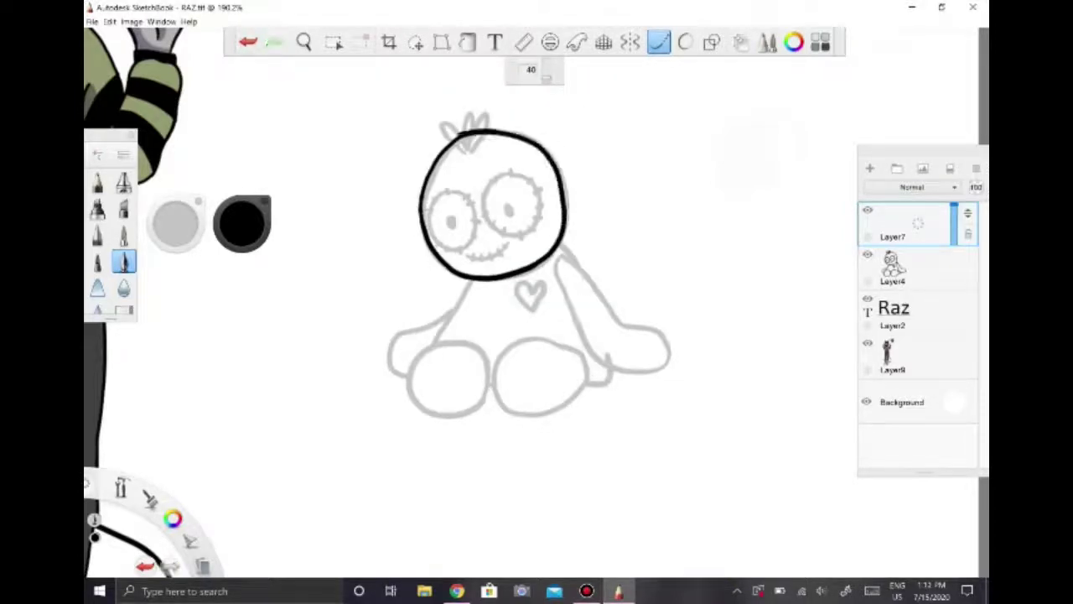
- Ink a three-strand hair tuft on a new layer at the top of the head and merge it into Layer7
{"action": "scroll", "coordinate": [495, 210], "scroll_direction": "up", "scroll_amount": 3}
{"action": "key", "text": "ctrl+z"}
{"action": "left_click_drag", "start_coordinate": [436, 168], "coordinate": [454, 225]}
{"action": "key", "text": "ctrl+shift+n"}
{"action": "key", "text": "ctrl+z"}
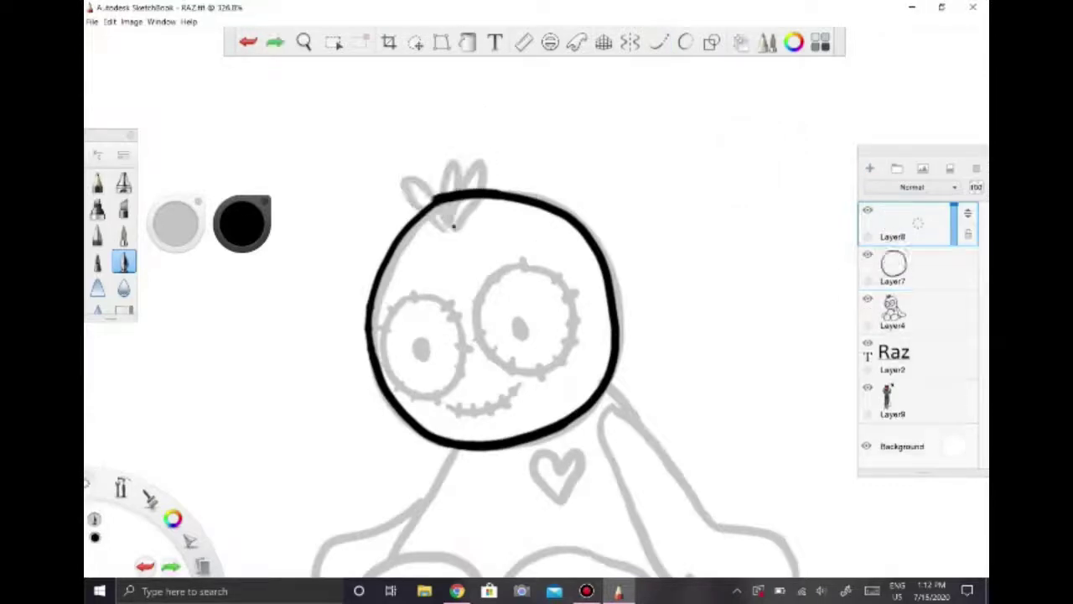
{"action": "left_click", "coordinate": [659, 42]}
{"action": "left_click_drag", "start_coordinate": [436, 167], "coordinate": [453, 225]}
{"action": "key", "text": "ctrl+z"}
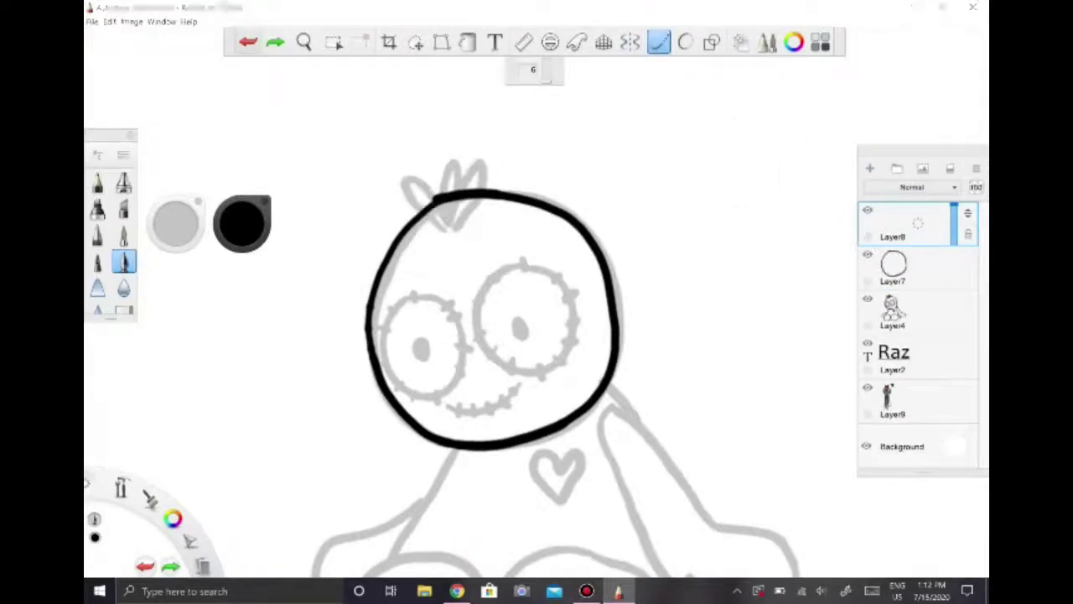
{"action": "key", "text": "ctrl+y"}
{"action": "key", "text": "ctrl+e"}
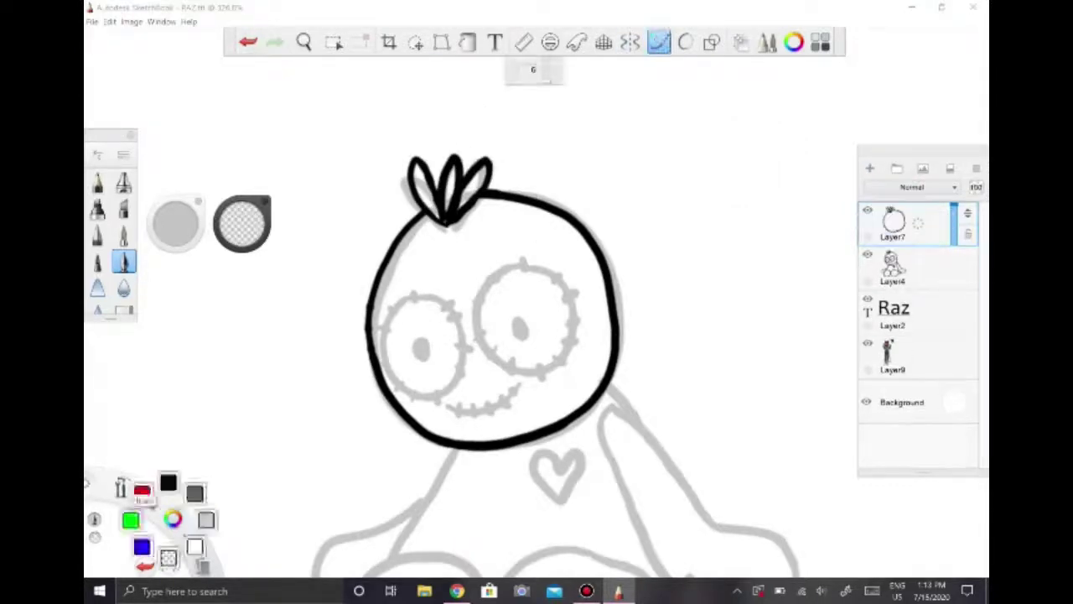
- Ink a large ring eye with a pupil, an X for the other eye and a curved smile in black
{"action": "left_click", "coordinate": [167, 483]}
{"action": "mouse_move", "coordinate": [478, 334]}
{"action": "left_mouse_down"}
{"action": "mouse_move", "coordinate": [479, 302]}
{"action": "mouse_move", "coordinate": [521, 333]}
{"action": "left_mouse_up"}
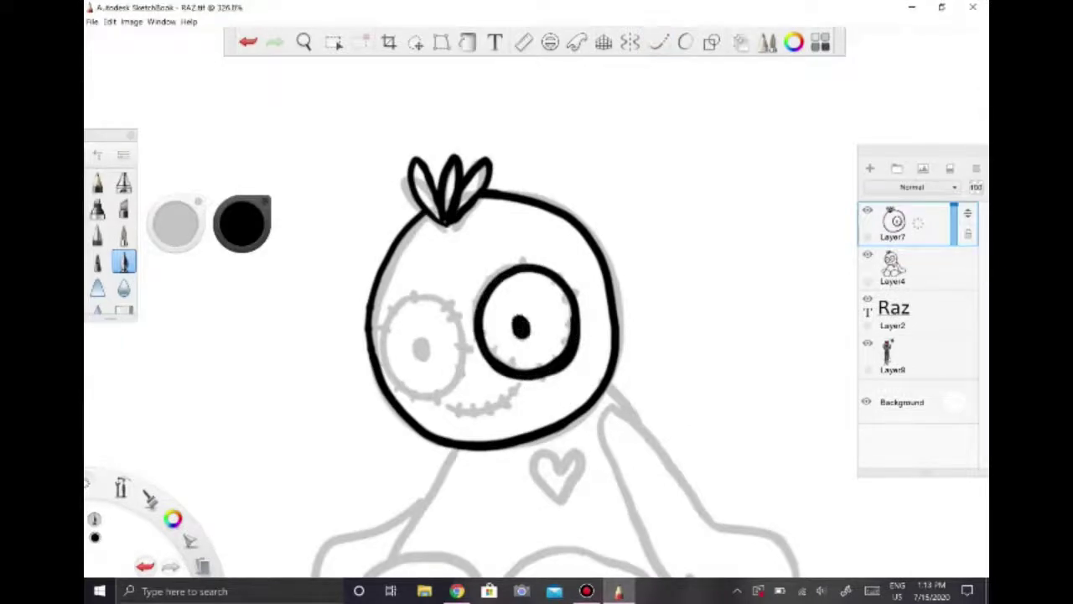
{"action": "left_click_drag", "start_coordinate": [384, 309], "coordinate": [419, 343]}
{"action": "left_click_drag", "start_coordinate": [436, 296], "coordinate": [407, 392]}
{"action": "left_click_drag", "start_coordinate": [462, 411], "coordinate": [521, 384]}
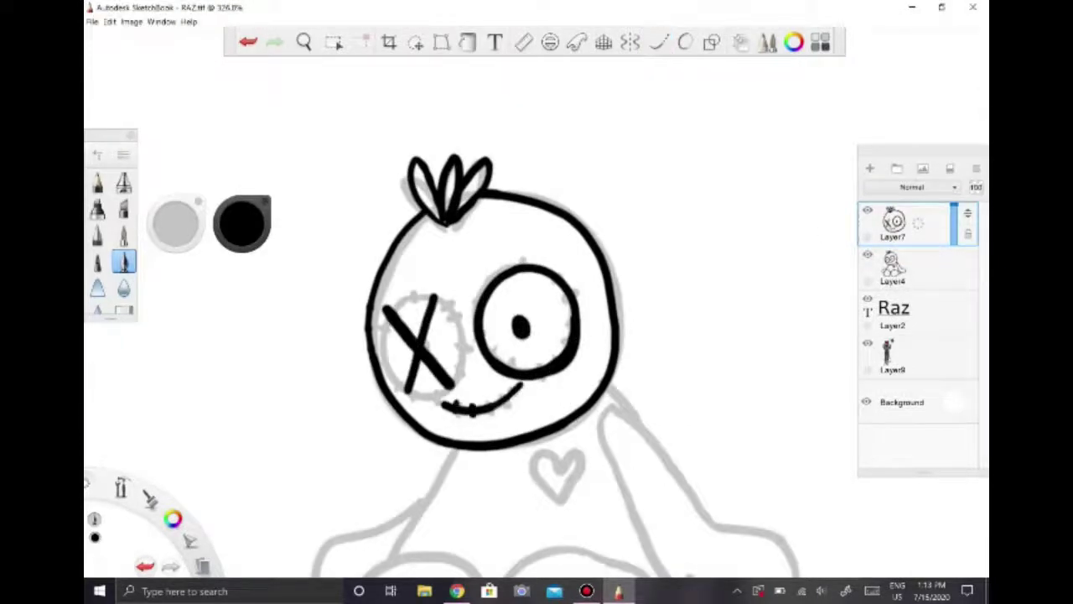
- Add a stitched seam down the forehead and stitch marks around the ring eye and along the smile
{"action": "left_click_drag", "start_coordinate": [447, 222], "coordinate": [447, 274]}
{"action": "left_click_drag", "start_coordinate": [434, 238], "coordinate": [458, 240]}
{"action": "left_click_drag", "start_coordinate": [433, 243], "coordinate": [458, 245]}
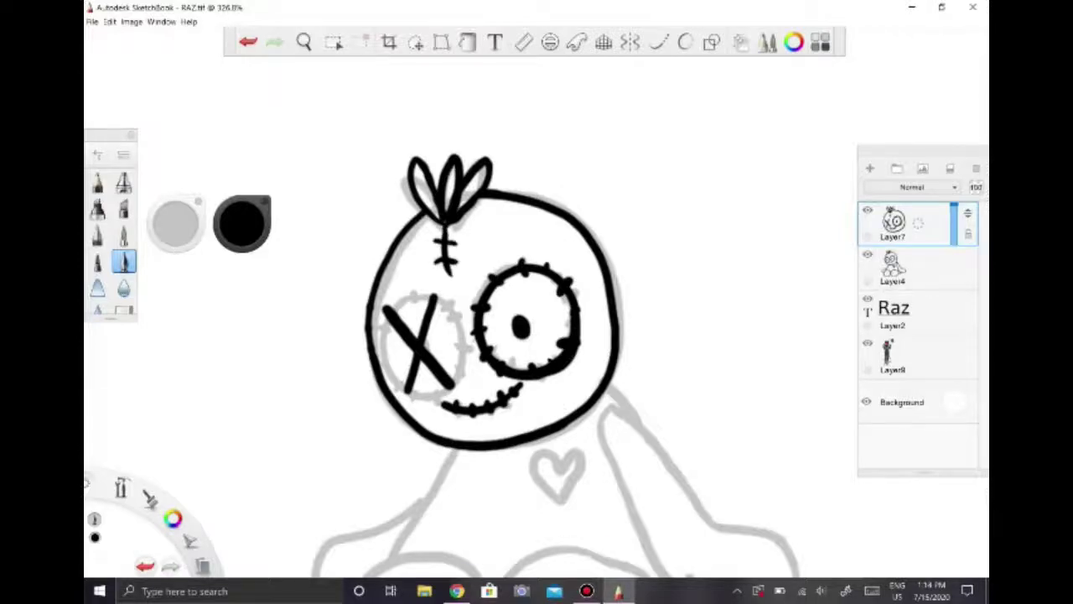
- Ink the body sides, both arms and both legs on Layer7, tapering the larger foot toward the hip
{"action": "left_click_drag", "start_coordinate": [537, 352], "coordinate": [503, 219]}
{"action": "left_click_drag", "start_coordinate": [428, 300], "coordinate": [357, 407]}
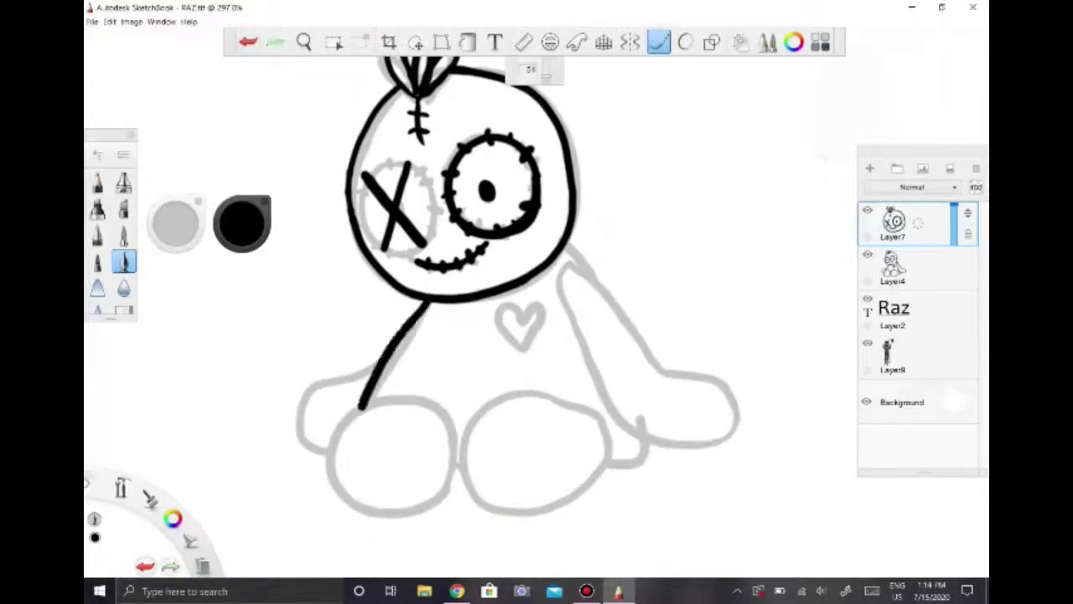
{"action": "key", "text": "ctrl+z"}
{"action": "left_click_drag", "start_coordinate": [428, 301], "coordinate": [365, 404]}
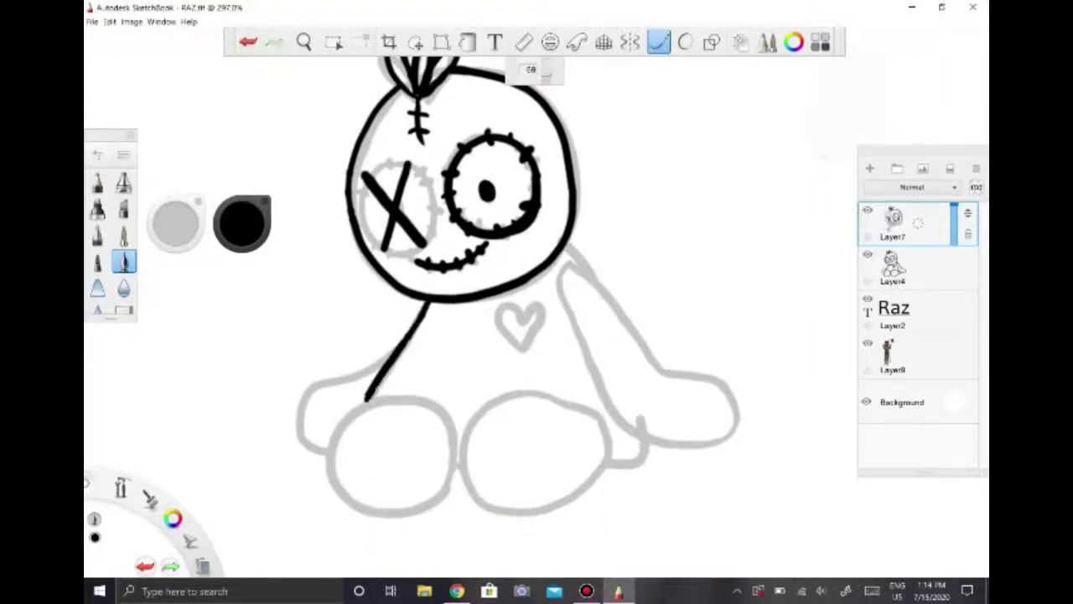
{"action": "mouse_move", "coordinate": [605, 459]}
{"action": "left_mouse_down"}
{"action": "mouse_move", "coordinate": [586, 474]}
{"action": "mouse_move", "coordinate": [605, 461]}
{"action": "left_mouse_up"}
{"action": "key", "text": "ctrl+z"}
{"action": "mouse_move", "coordinate": [394, 402]}
{"action": "left_mouse_down"}
{"action": "mouse_move", "coordinate": [440, 490]}
{"action": "mouse_move", "coordinate": [392, 404]}
{"action": "left_mouse_up"}
{"action": "key", "text": "ctrl+z"}
{"action": "left_click", "coordinate": [659, 42]}
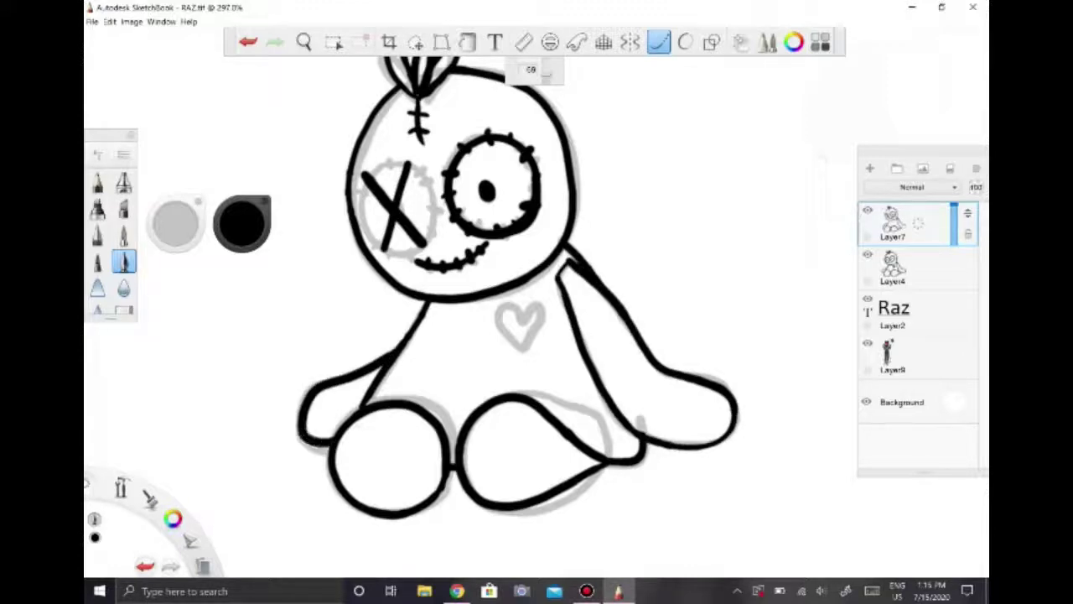
- Ink a stitched chest heart and stitches at the shoulder, wrist and leg, hiding the faded Layer4 drawing
{"action": "key", "text": "ctrl+z"}
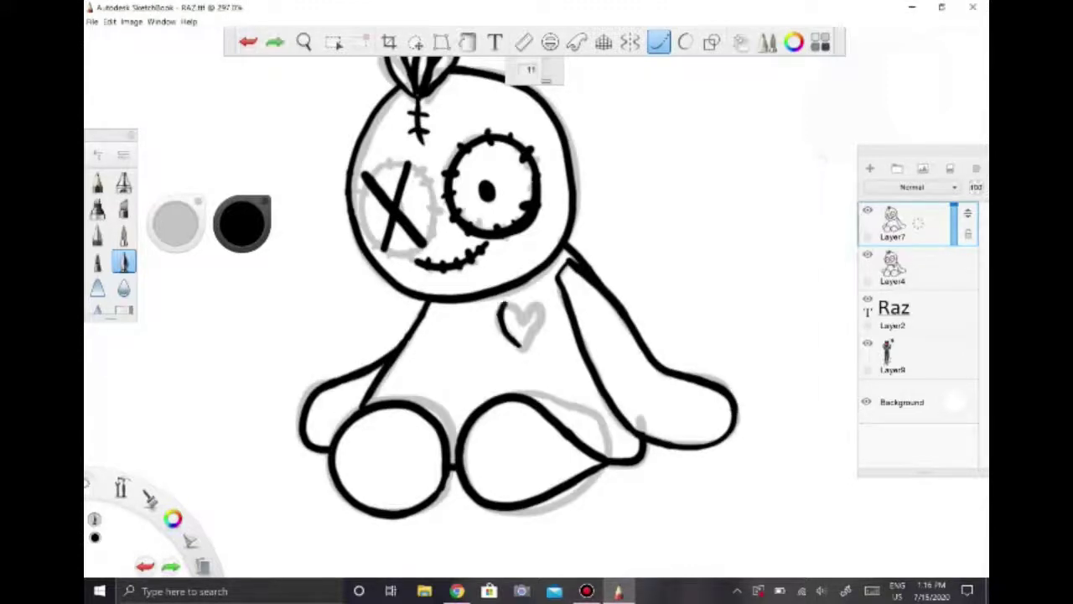
{"action": "left_click", "coordinate": [868, 254]}
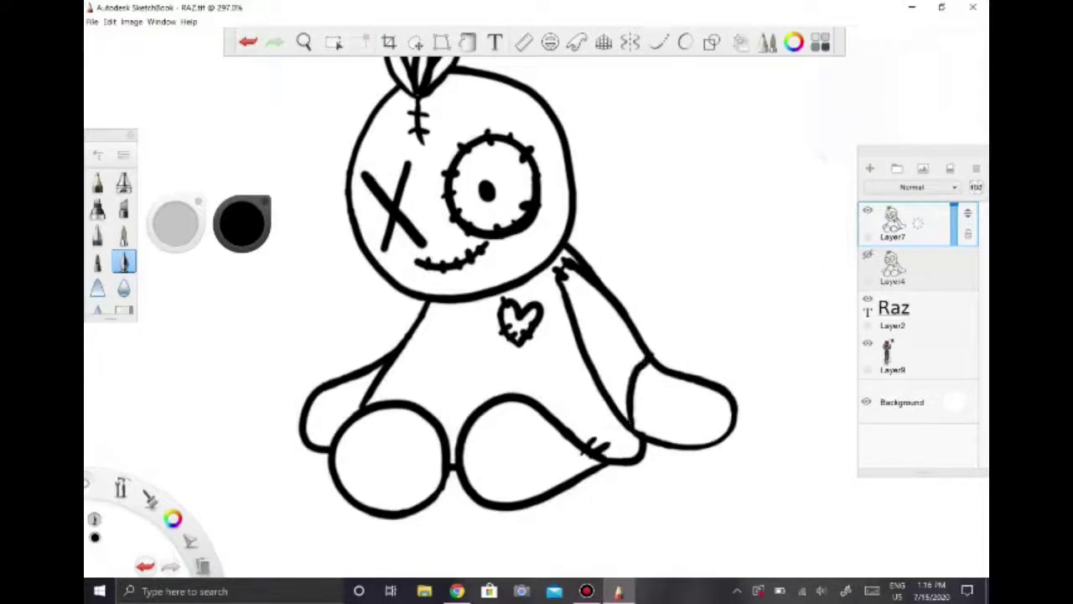
{"action": "key", "text": "ctrl+z"}
{"action": "left_click_drag", "start_coordinate": [641, 367], "coordinate": [639, 419]}
{"action": "left_click", "coordinate": [658, 42]}
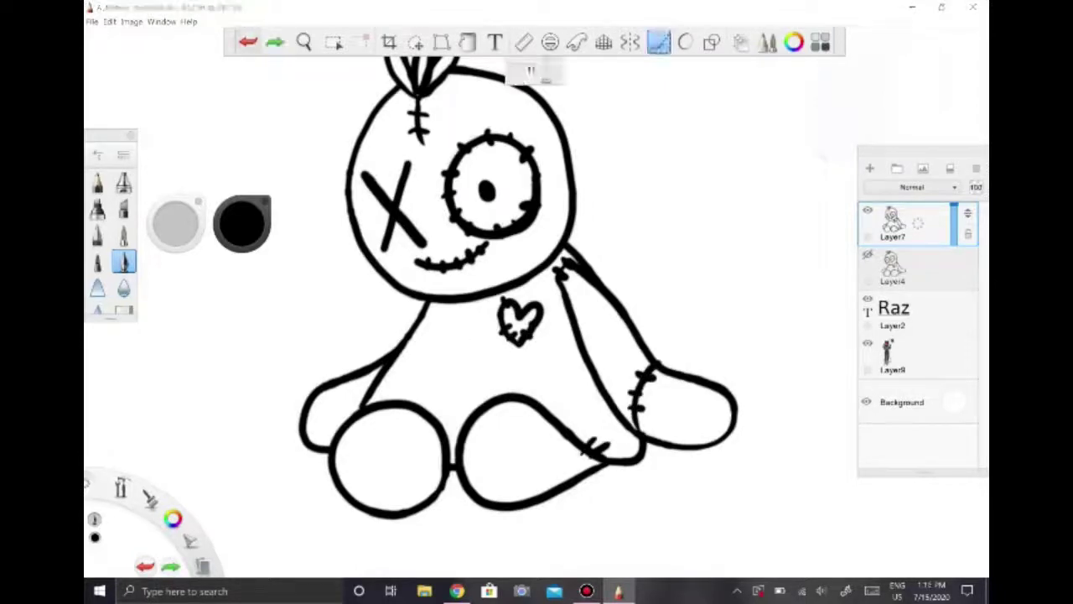
- Sample the green of the character's hoodie and fill the ragdoll's head and body with it on Layer7
{"action": "scroll", "coordinate": [537, 318], "scroll_direction": "down", "scroll_amount": 5}
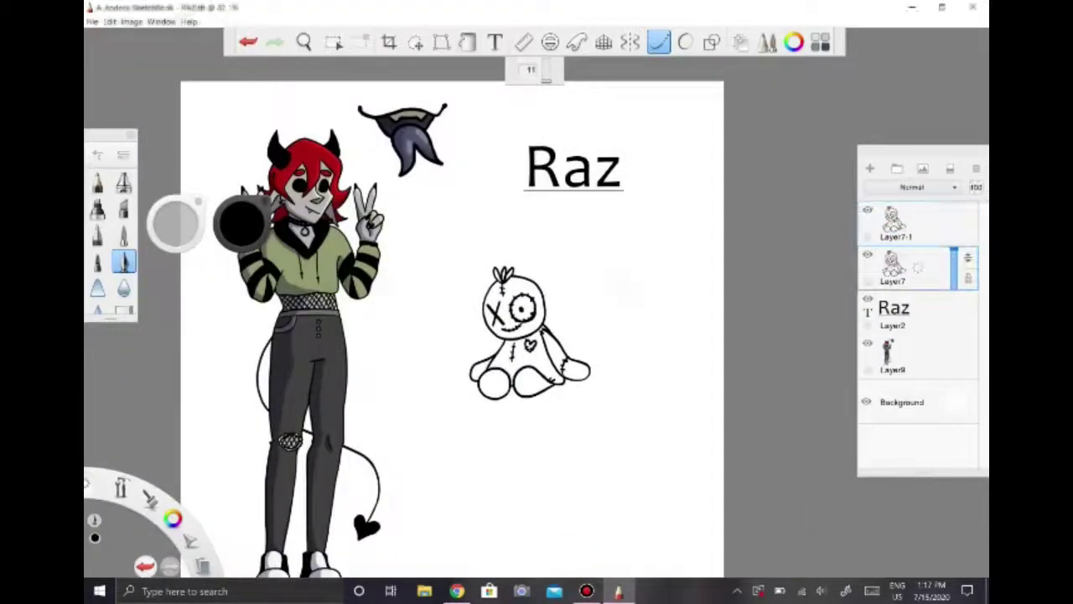
{"action": "left_click", "coordinate": [319, 260], "text": "alt"}
{"action": "left_click", "coordinate": [467, 42]}
{"action": "left_click", "coordinate": [513, 298]}
{"action": "left_click", "coordinate": [528, 361]}
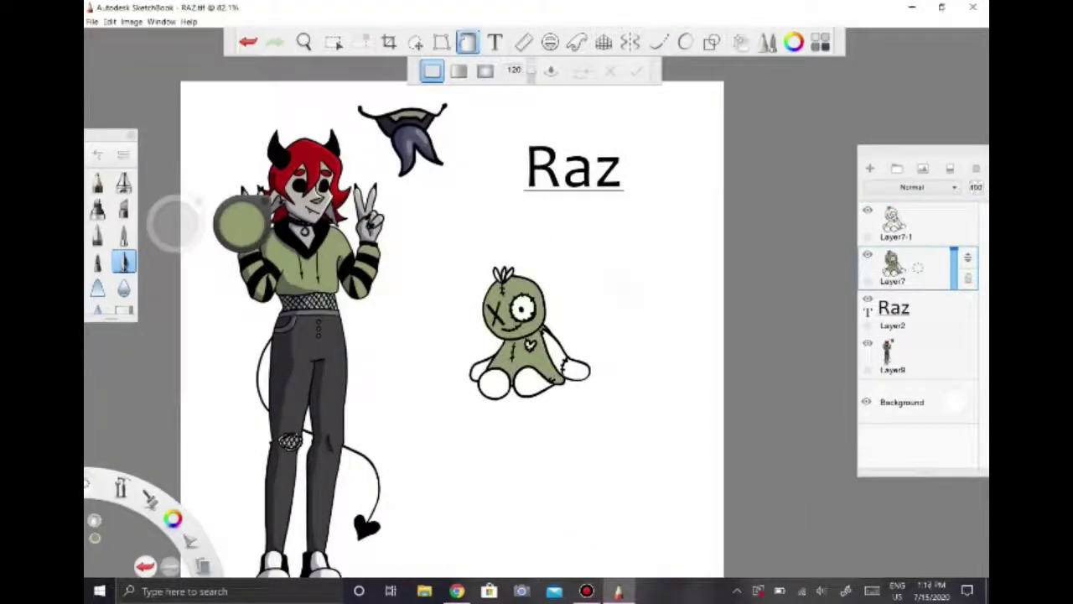
- Fill the ragdoll's two arms and tapered leg with grey
{"action": "left_click_drag", "start_coordinate": [242, 223], "coordinate": [237, 226]}
{"action": "left_click", "coordinate": [555, 352]}
{"action": "left_click", "coordinate": [481, 370]}
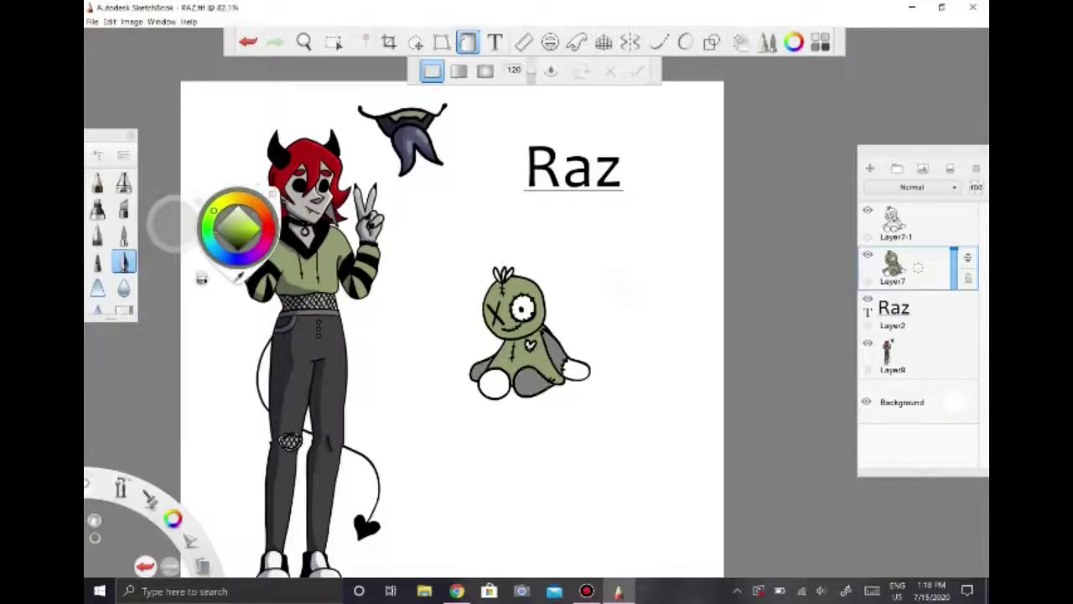
- Sample the character's red hair colour, mute it to a darker red and fill the ragdoll's hair tuft
{"action": "left_click", "coordinate": [306, 168], "text": "alt"}
{"action": "scroll", "coordinate": [531, 286], "scroll_direction": "up", "scroll_amount": 4}
{"action": "left_click", "coordinate": [463, 267]}
{"action": "key", "text": "ctrl+z"}
{"action": "left_click", "coordinate": [241, 222]}
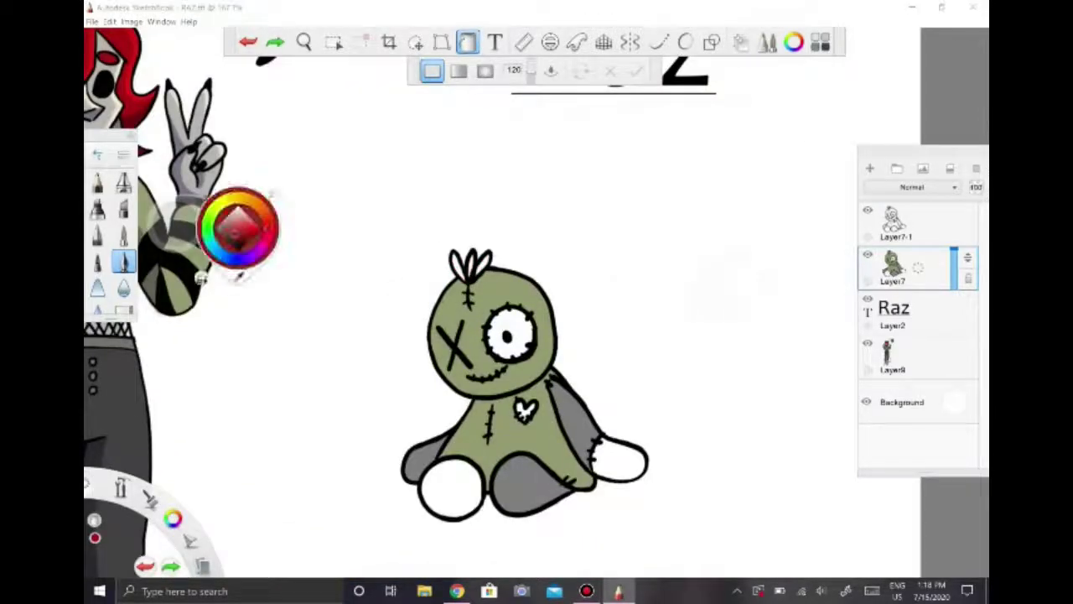
{"action": "left_click", "coordinate": [237, 226]}
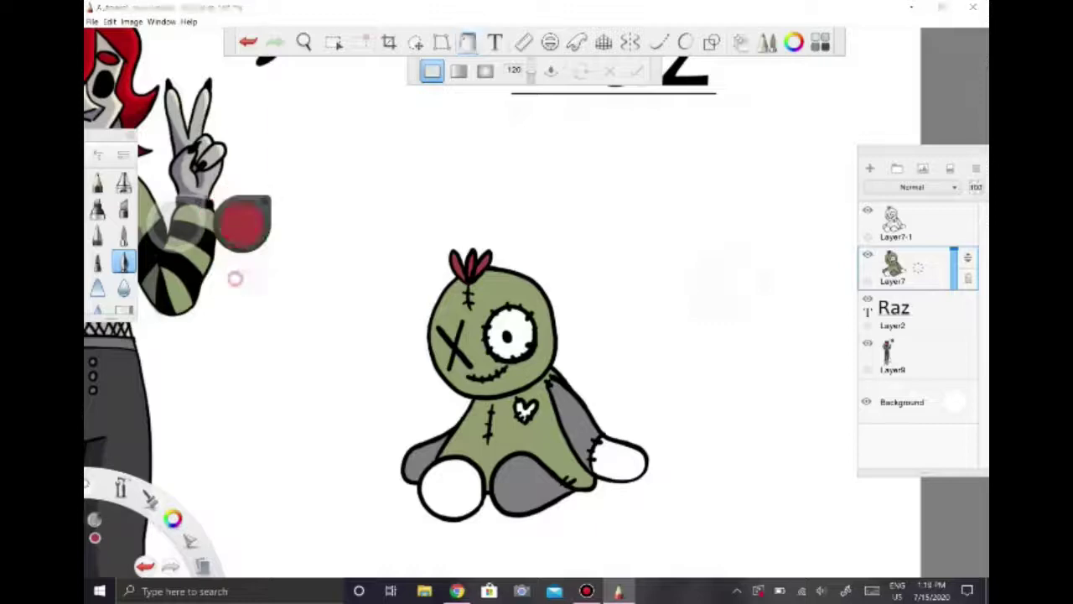
- Fill the ragdoll's outstretched hand and round foot with a muted brown
{"action": "left_click_drag", "start_coordinate": [238, 226], "coordinate": [494, 319]}
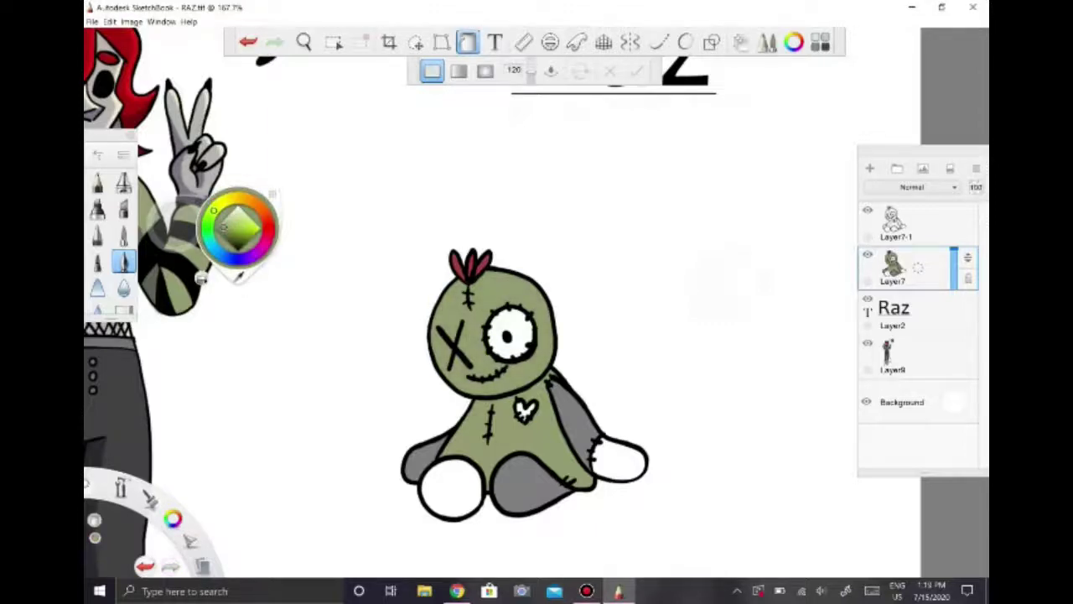
{"action": "left_click_drag", "start_coordinate": [238, 227], "coordinate": [243, 244]}
{"action": "left_click", "coordinate": [621, 460]}
{"action": "left_click", "coordinate": [451, 488]}
- Fill the chest heart with the hair tuft's red, and recolour the round foot and outstretched hand reddish brown
{"action": "left_click", "coordinate": [470, 264], "text": "alt"}
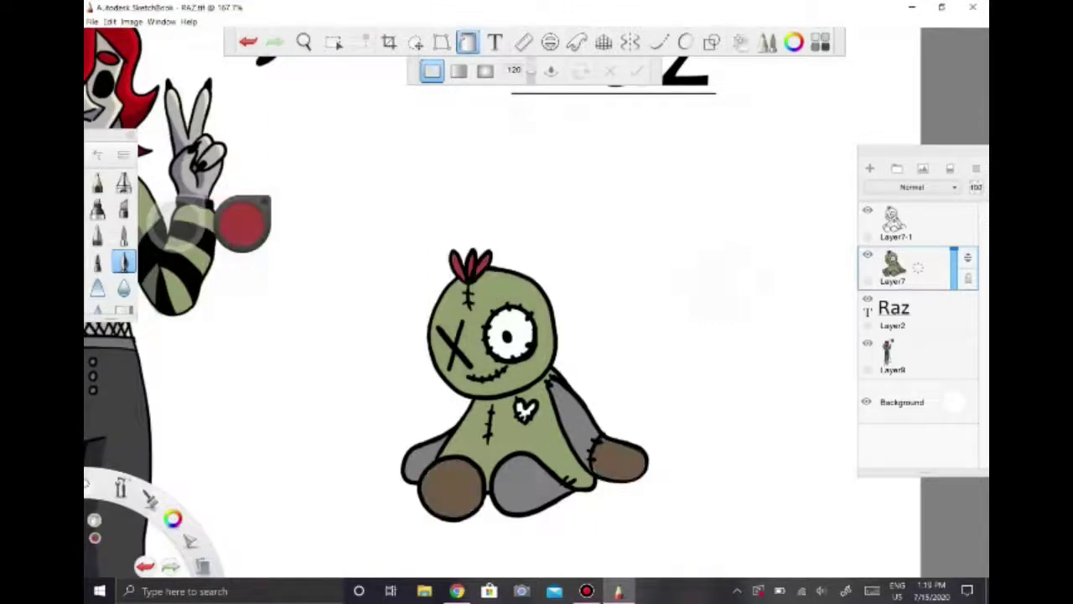
{"action": "left_click", "coordinate": [525, 409]}
{"action": "left_click", "coordinate": [242, 222]}
{"action": "left_click", "coordinate": [451, 488]}
{"action": "left_click", "coordinate": [621, 460]}
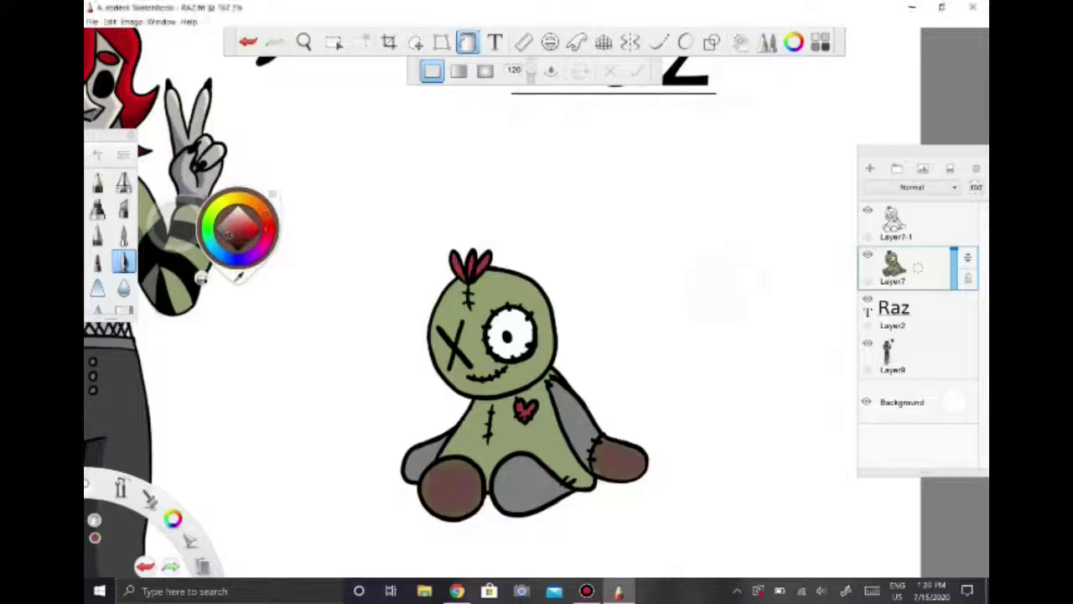
- Add a new layer above the ragdoll's colour layer and choose dark blue as the shading colour
{"action": "key", "text": "Home"}
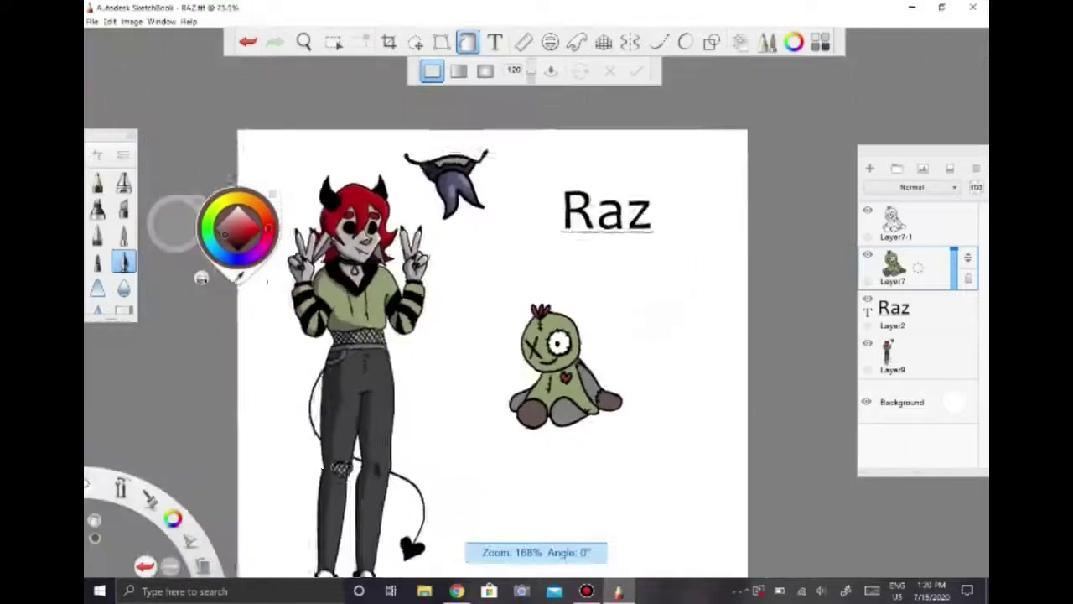
{"action": "left_click", "coordinate": [109, 21]}
{"action": "left_click", "coordinate": [113, 109]}
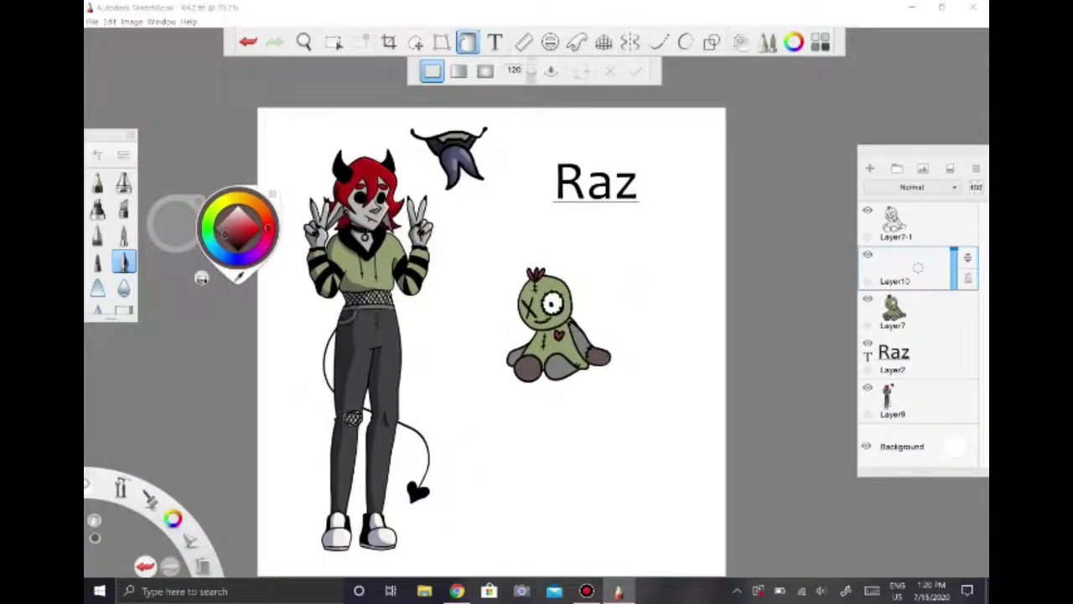
{"action": "left_click_drag", "start_coordinate": [268, 228], "coordinate": [242, 258]}
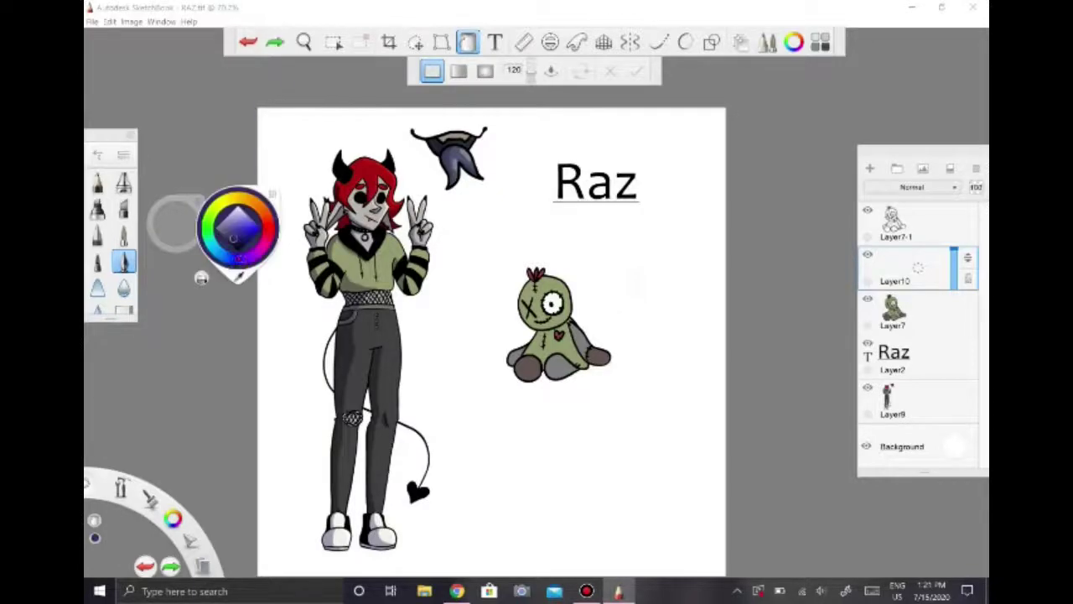
{"action": "left_click", "coordinate": [482, 260]}
- Flip the ragdoll's line art and colour layers horizontally, using the airbrush's empty shading layer as the active layer after hiding the character
{"action": "left_click", "coordinate": [123, 236]}
{"action": "left_click", "coordinate": [893, 222]}
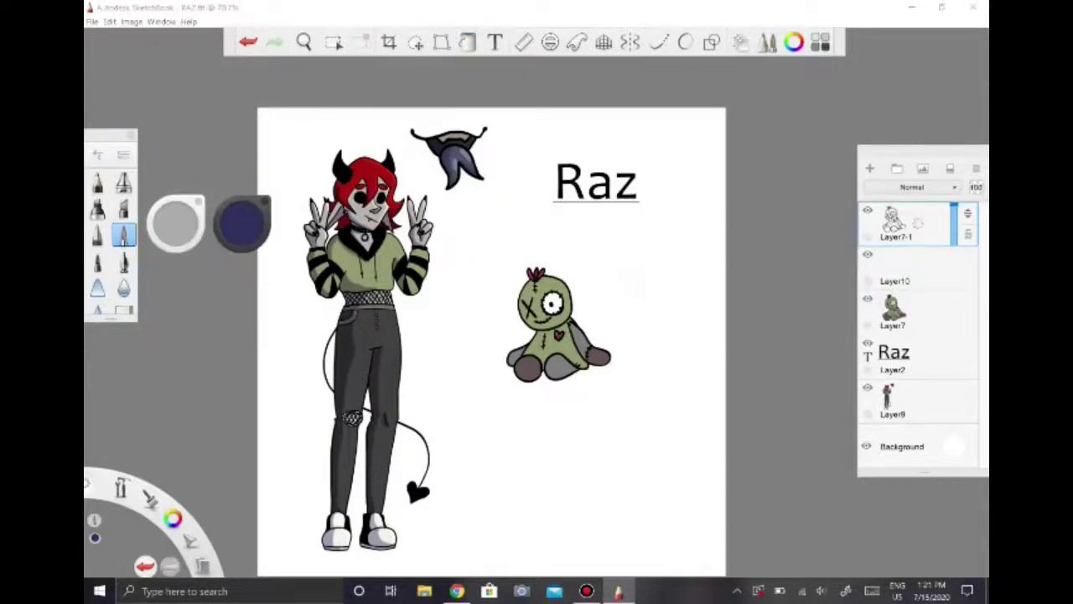
{"action": "left_click", "coordinate": [893, 311]}
{"action": "left_click", "coordinate": [868, 388]}
{"action": "left_click", "coordinate": [893, 268]}
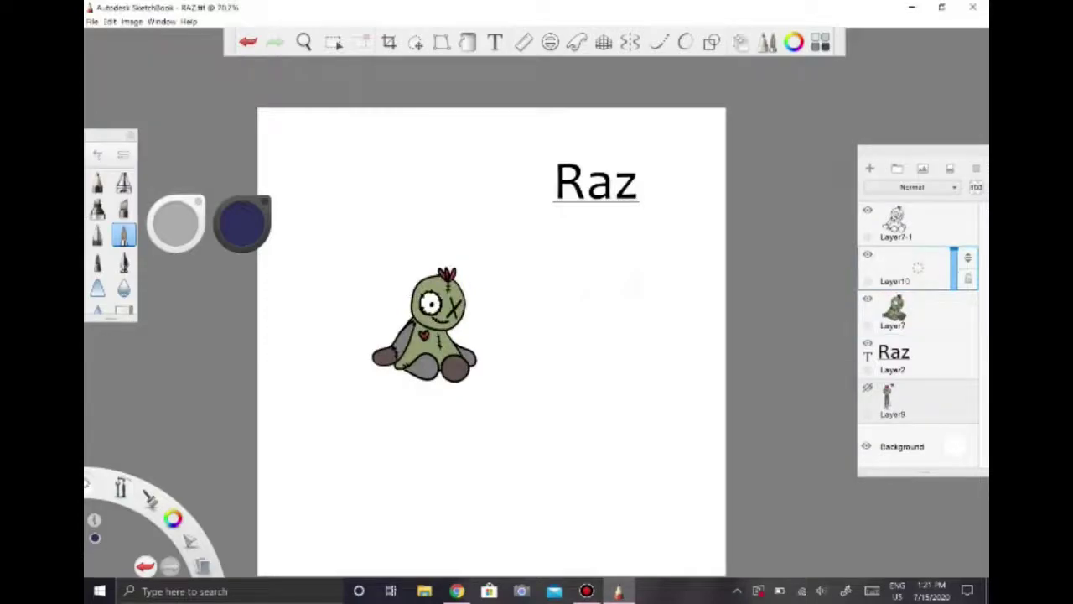
- Shade the open-eyed side of the ragdoll's head dark blue and erase the paint covering the eye and spilling past the outline
{"action": "scroll", "coordinate": [419, 317], "scroll_direction": "up", "scroll_amount": 5}
{"action": "left_click", "coordinate": [868, 387]}
{"action": "mouse_move", "coordinate": [423, 191]}
{"action": "left_mouse_down"}
{"action": "mouse_move", "coordinate": [469, 369]}
{"action": "mouse_move", "coordinate": [384, 301]}
{"action": "left_mouse_up"}
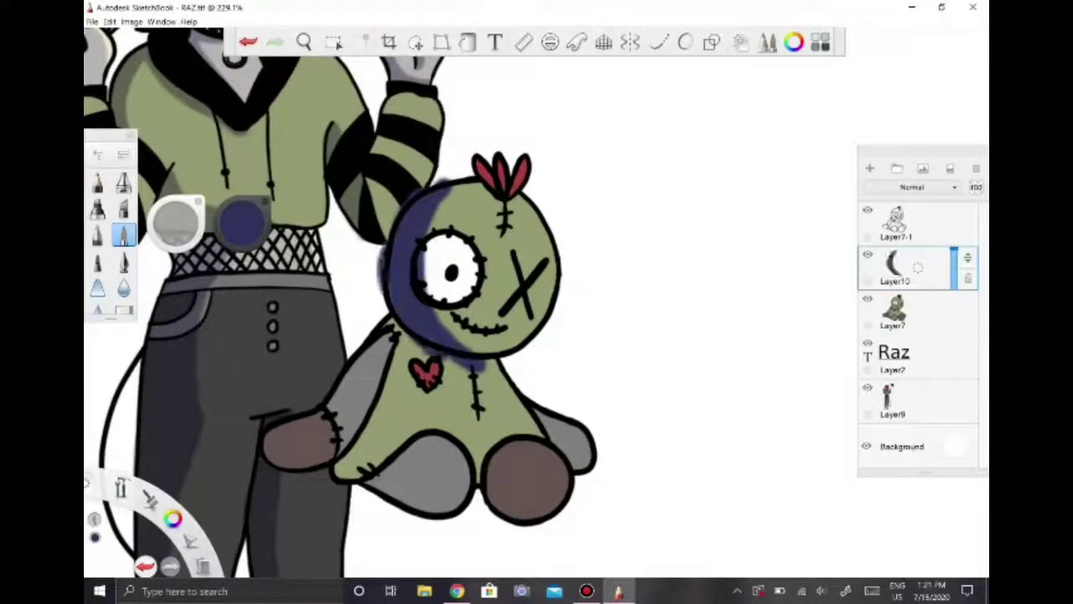
{"action": "left_click", "coordinate": [123, 310]}
{"action": "left_click_drag", "start_coordinate": [423, 252], "coordinate": [423, 285]}
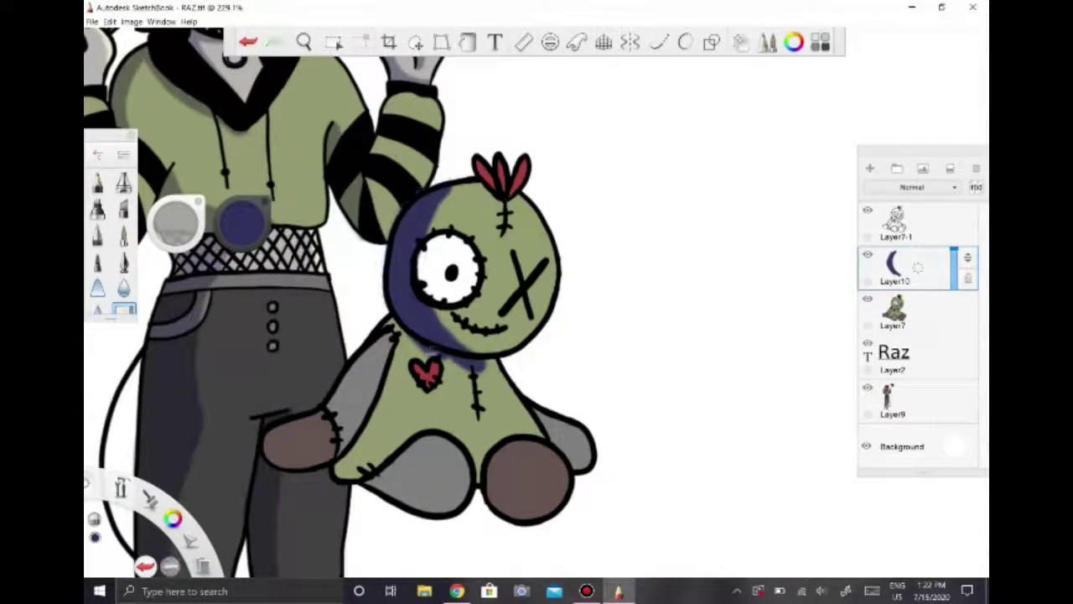
{"action": "key", "text": "ctrl+z"}
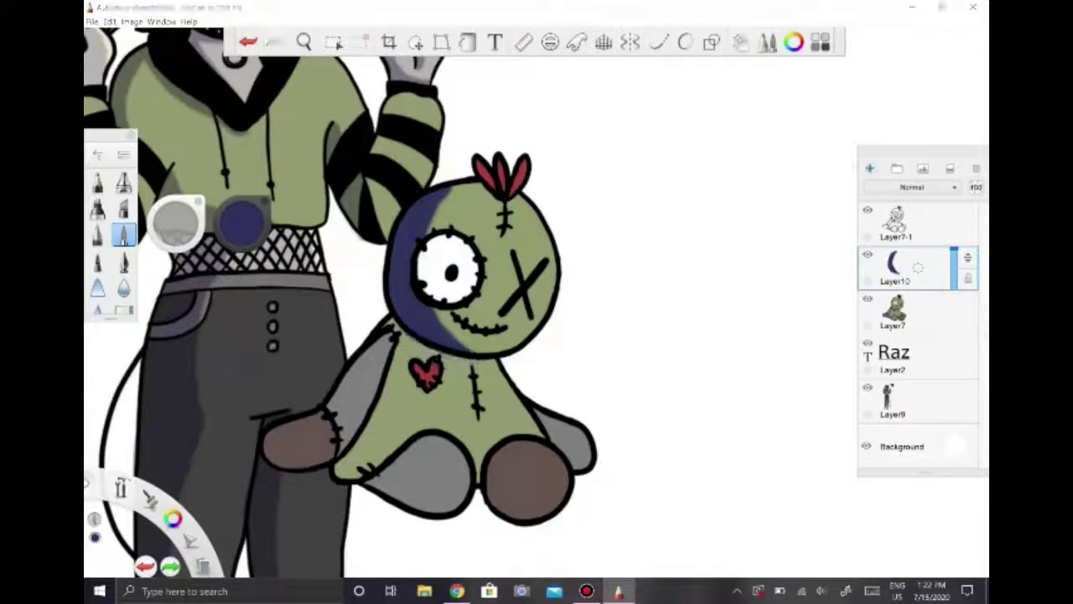
- Paint dark blue shadows beneath the ragdoll's chin and along its outstretched arm and hand
{"action": "key", "text": "ctrl+l"}
{"action": "key", "text": "ctrl+e"}
{"action": "left_click", "coordinate": [123, 232]}
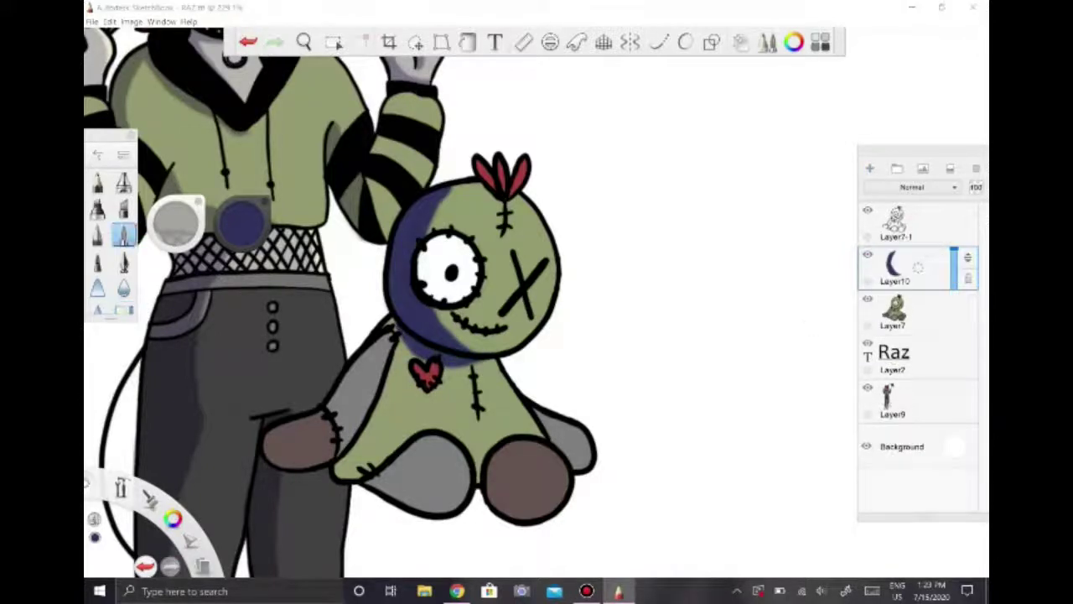
{"action": "left_click_drag", "start_coordinate": [378, 335], "coordinate": [285, 461]}
- Hide the character layer and erase the shading that spills outside the outstretched arm and hand
{"action": "left_click", "coordinate": [123, 311]}
{"action": "left_click", "coordinate": [868, 387]}
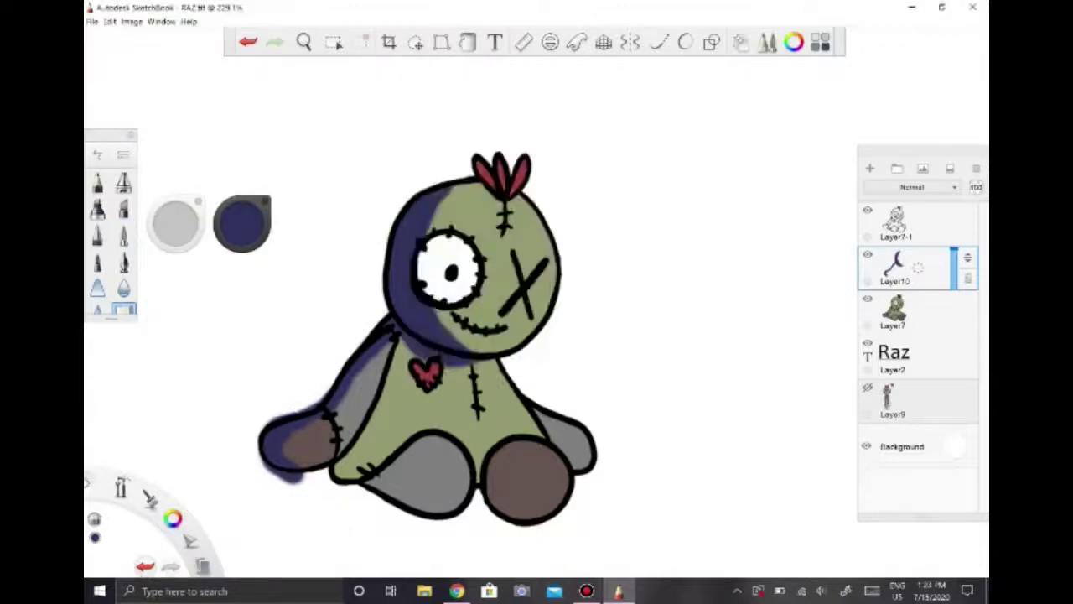
{"action": "left_click_drag", "start_coordinate": [354, 341], "coordinate": [340, 373]}
{"action": "key", "text": "e"}
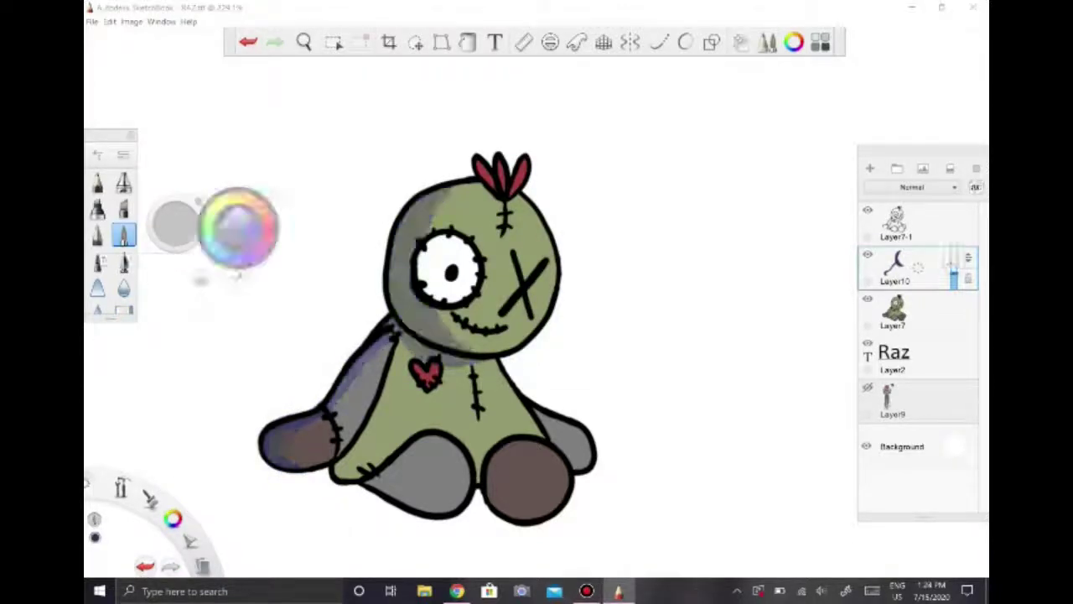
- Add another shading layer and shade the ragdoll's body and tapered leg dark blue, erasing the overspill outside the outline
{"action": "key", "text": "ctrl+shift+n"}
{"action": "key", "text": "e"}
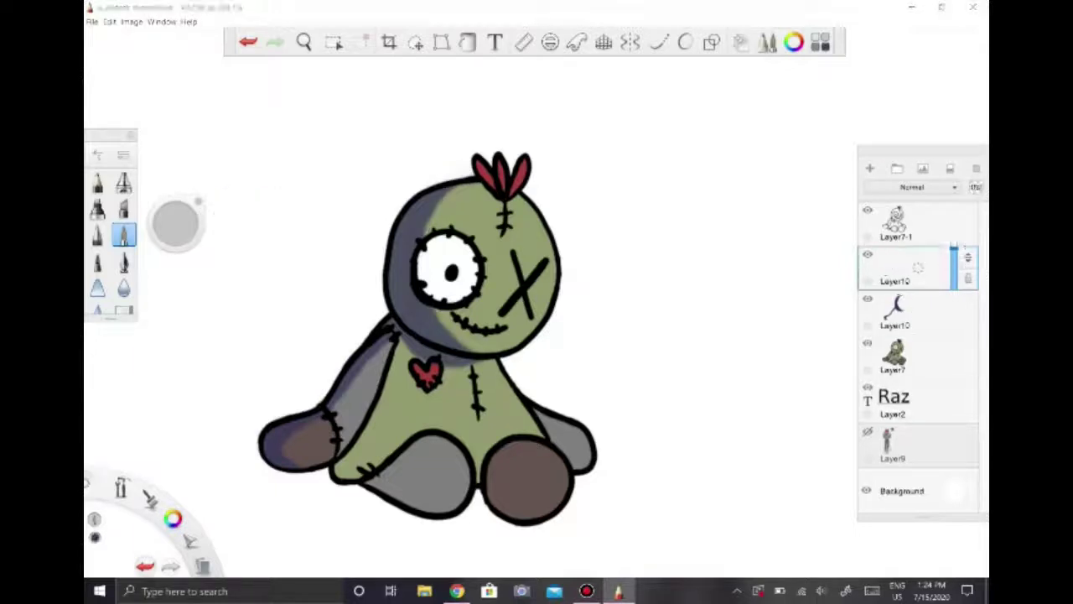
{"action": "left_click_drag", "start_coordinate": [411, 344], "coordinate": [369, 470]}
{"action": "left_click_drag", "start_coordinate": [411, 201], "coordinate": [420, 344]}
{"action": "left_click_drag", "start_coordinate": [369, 470], "coordinate": [427, 516]}
{"action": "key", "text": "e"}
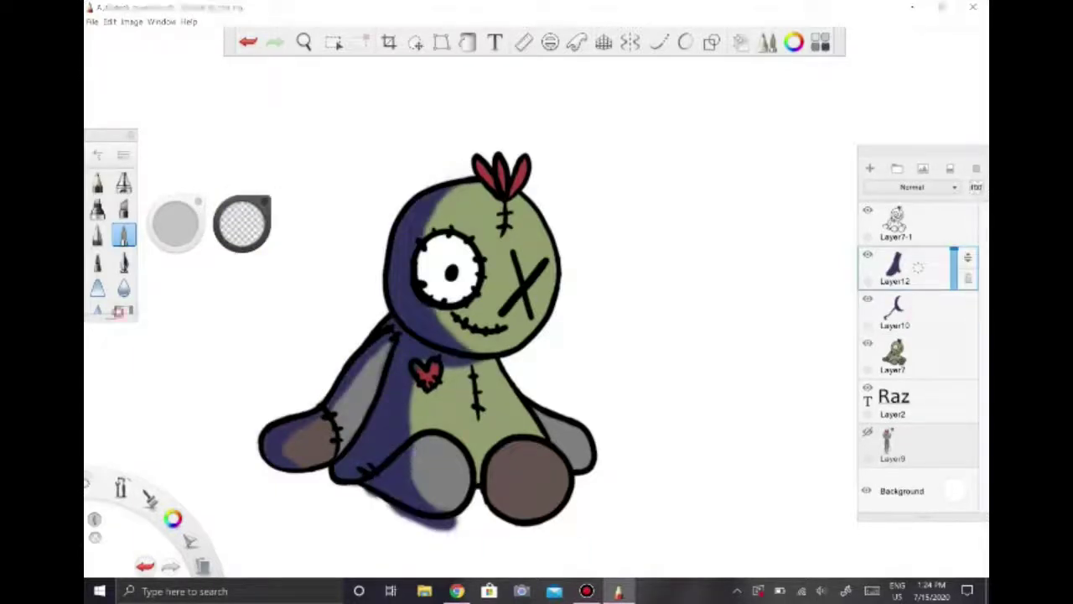
{"action": "key", "text": "e"}
{"action": "key", "text": "ctrl+z"}
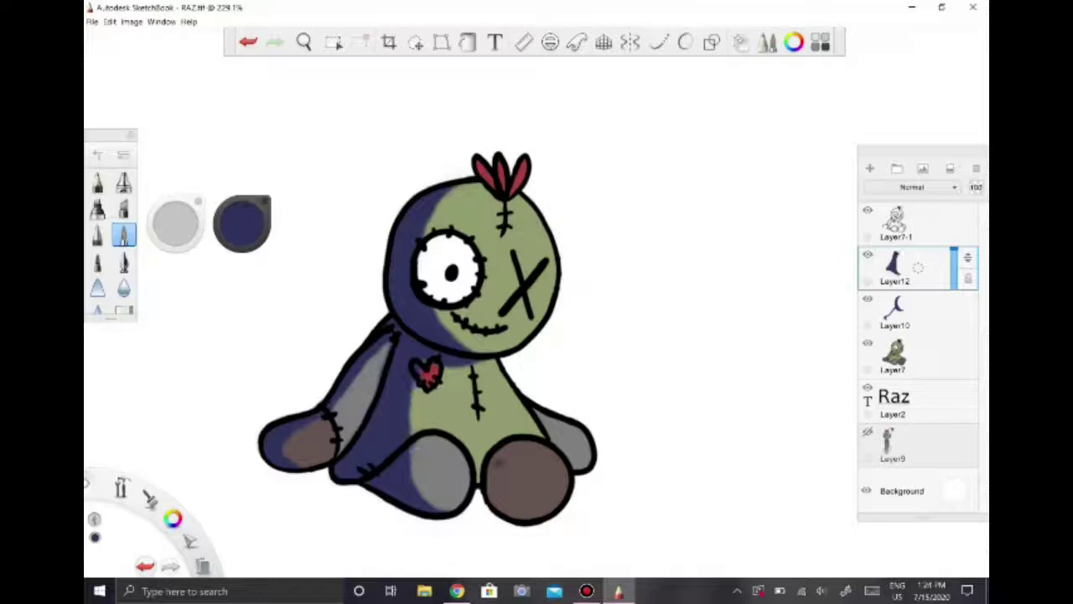
- Shade the round foot and the underside of the tapered leg dark blue, and erase the overspill around them
{"action": "left_click_drag", "start_coordinate": [507, 440], "coordinate": [579, 503]}
{"action": "key", "text": "e"}
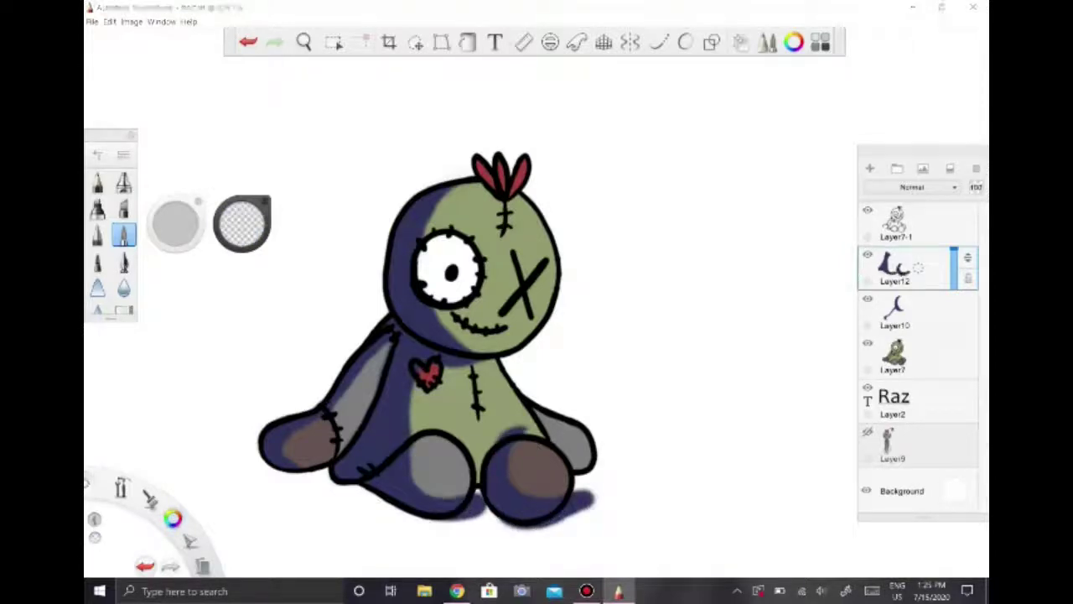
{"action": "key", "text": "e"}
{"action": "key", "text": "e"}
{"action": "left_click_drag", "start_coordinate": [498, 511], "coordinate": [591, 503]}
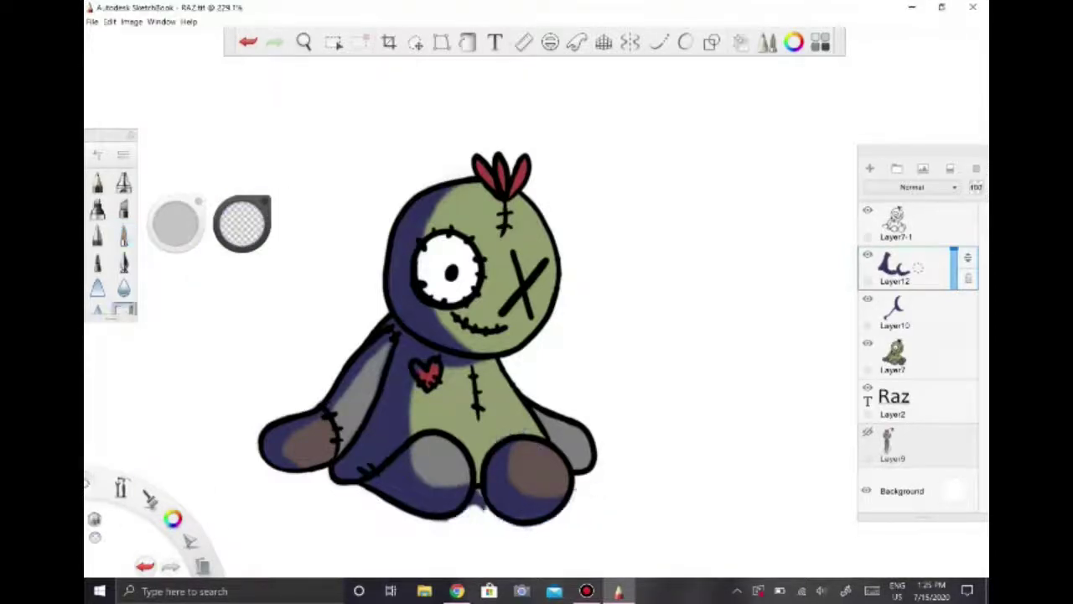
- Shade the ragdoll's short rear arm dark blue and erase the paint outside its outline
{"action": "left_click", "coordinate": [124, 235]}
{"action": "left_click_drag", "start_coordinate": [553, 415], "coordinate": [587, 469]}
{"action": "key", "text": "e"}
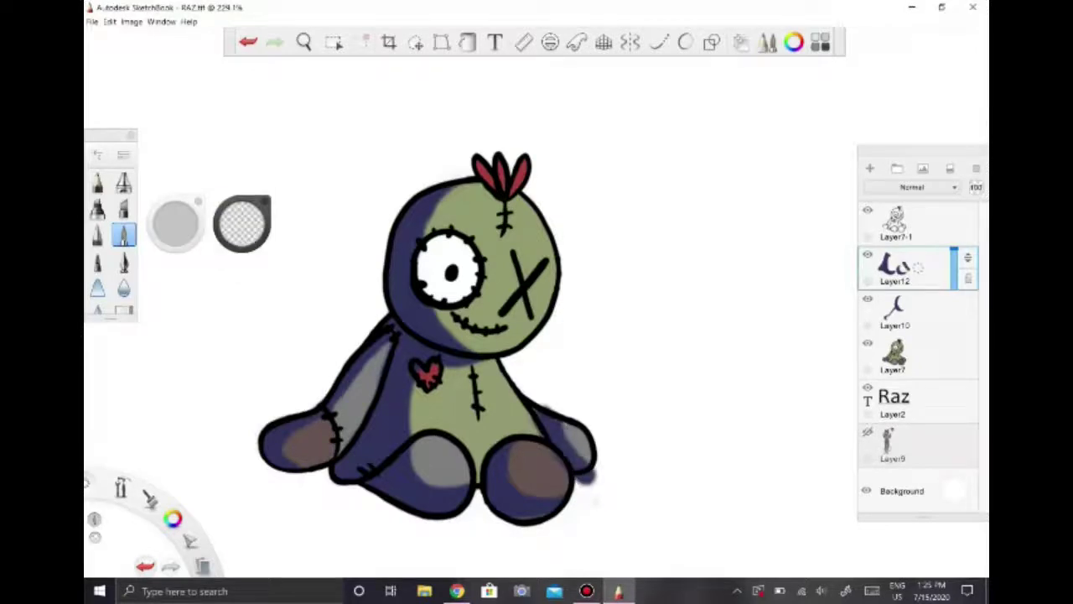
{"action": "key", "text": "e"}
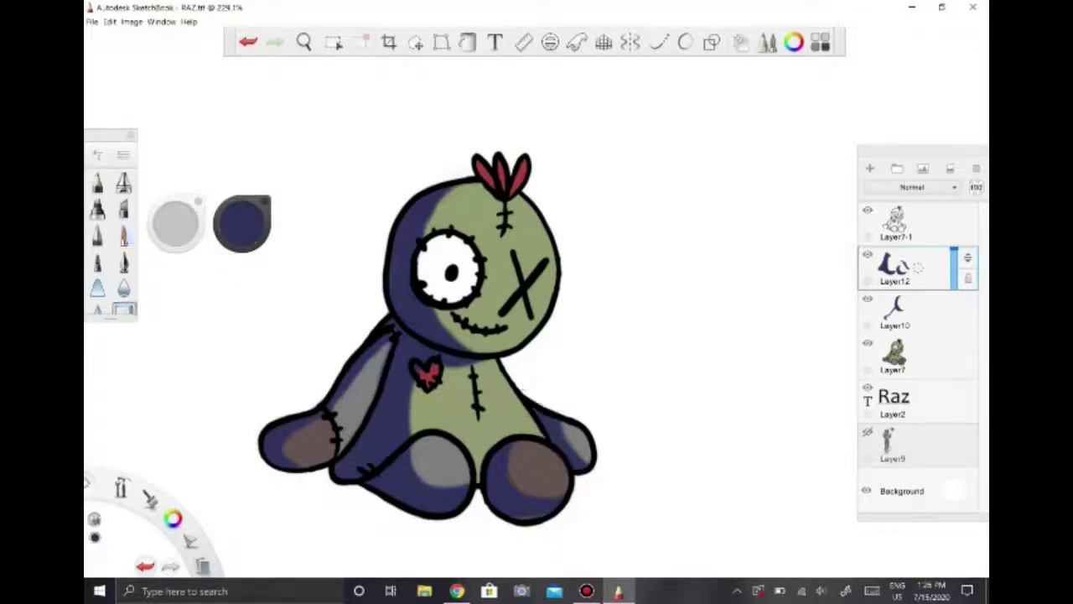
- Shade each strand of the ragdoll's red hair tuft dark blue and clean up the paint outside the outlines
{"action": "scroll", "coordinate": [536, 335], "scroll_direction": "up", "scroll_amount": 3}
{"action": "double_click", "coordinate": [124, 235]}
{"action": "key", "text": "Escape"}
{"action": "key", "text": "ctrl+z"}
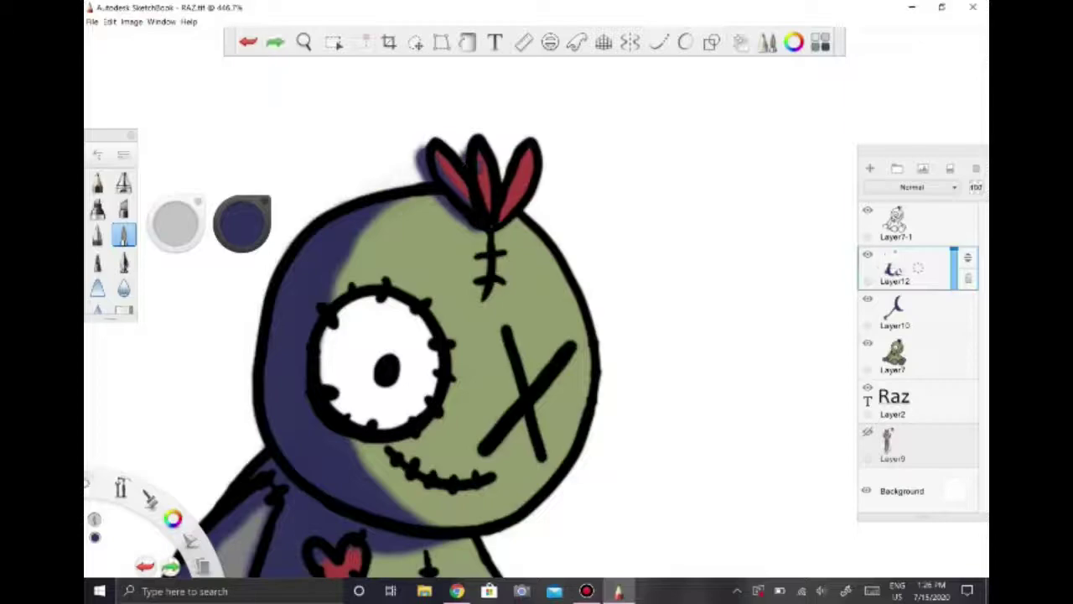
{"action": "left_click_drag", "start_coordinate": [507, 230], "coordinate": [521, 126]}
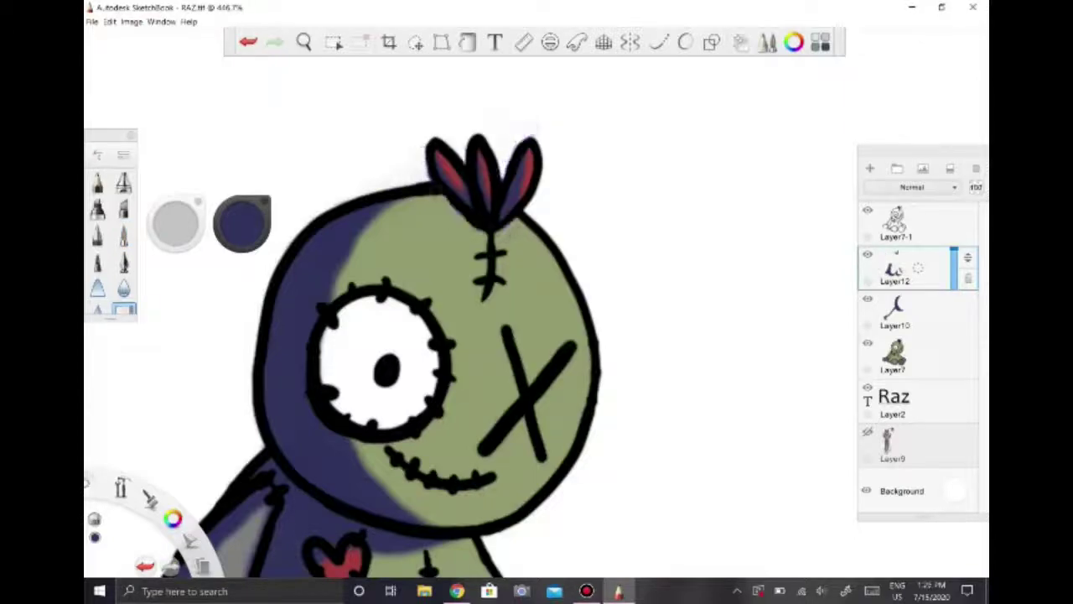
{"action": "double_click", "coordinate": [124, 235]}
{"action": "key", "text": "Escape"}
- Merge the two shading layers, set the merged layer to Multiply and lower its opacity
{"action": "scroll", "coordinate": [536, 335], "scroll_direction": "down", "scroll_amount": 5}
{"action": "left_click", "coordinate": [895, 268]}
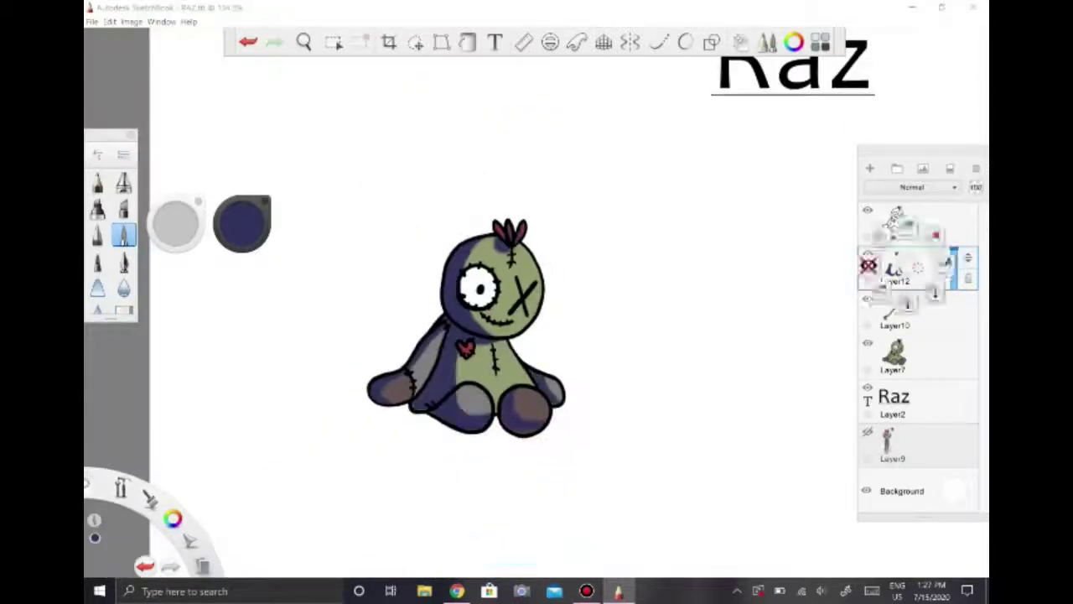
{"action": "left_click", "coordinate": [934, 293]}
{"action": "left_click_drag", "start_coordinate": [919, 268], "coordinate": [919, 273]}
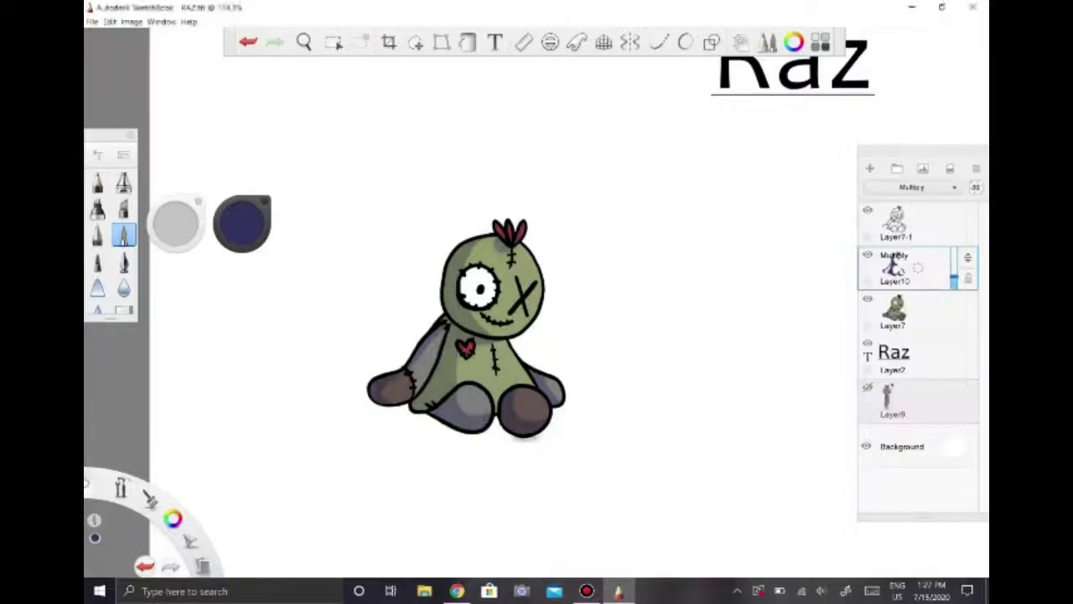
- Merge the ragdoll's layers into one and move the ragdoll down beside the character's shoes
{"action": "scroll", "coordinate": [537, 335], "scroll_direction": "down", "scroll_amount": 8}
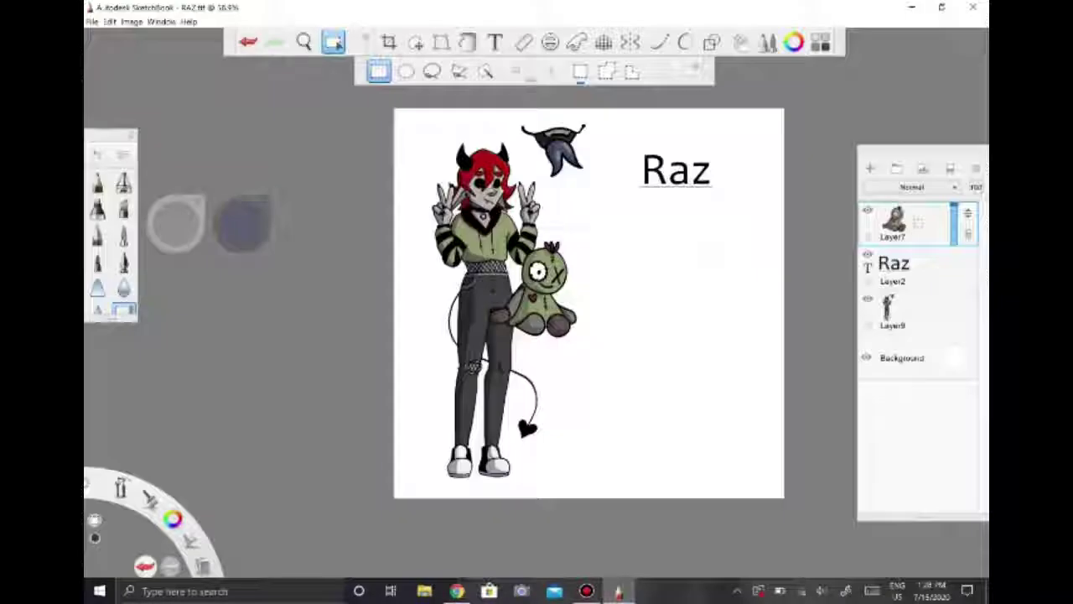
{"action": "left_click_drag", "start_coordinate": [536, 290], "coordinate": [556, 373]}
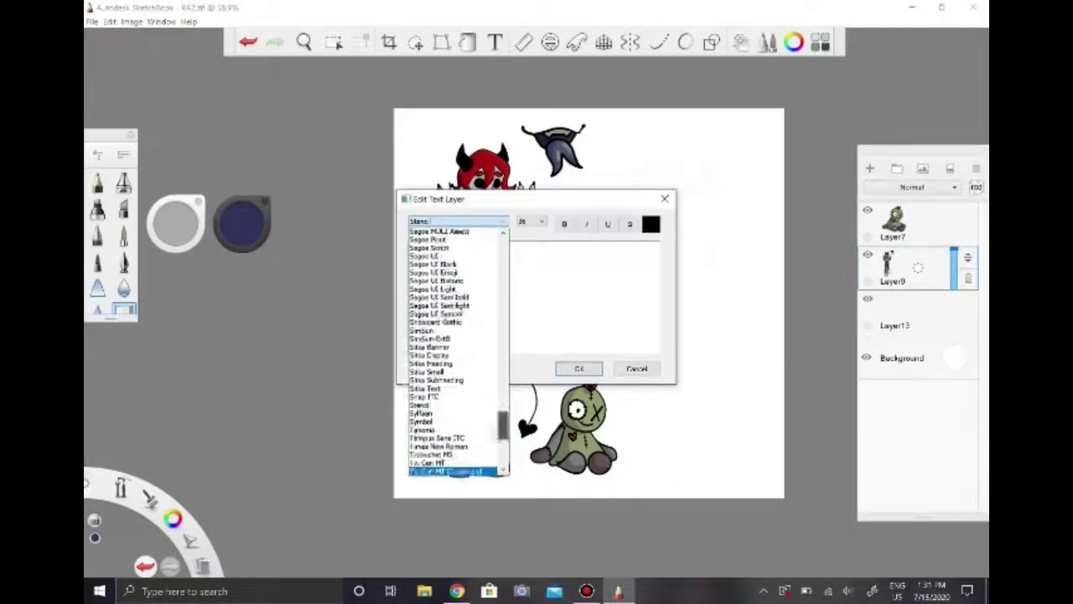
- Replace the name title with "Raz" in Segoe Script and place it beside the mouth and tongue detail
{"action": "left_click", "coordinate": [579, 368]}
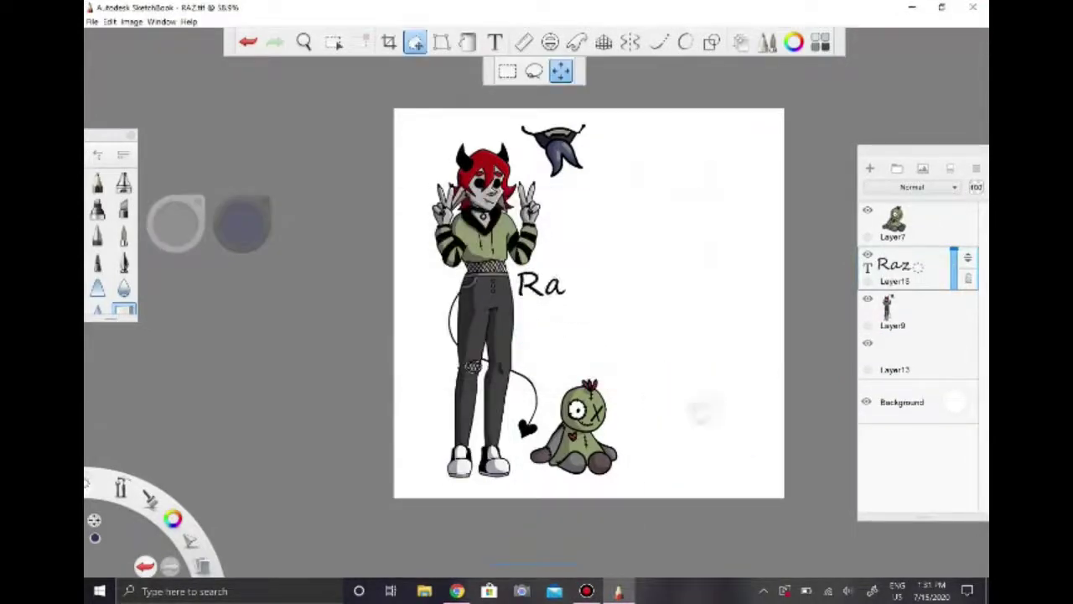
{"action": "left_click_drag", "start_coordinate": [587, 245], "coordinate": [675, 162]}
- Write a small bulleted description covering He/they, Pansexual, 18 in demon years, being banished and possessing a voodoo doll
{"action": "key", "text": "t"}
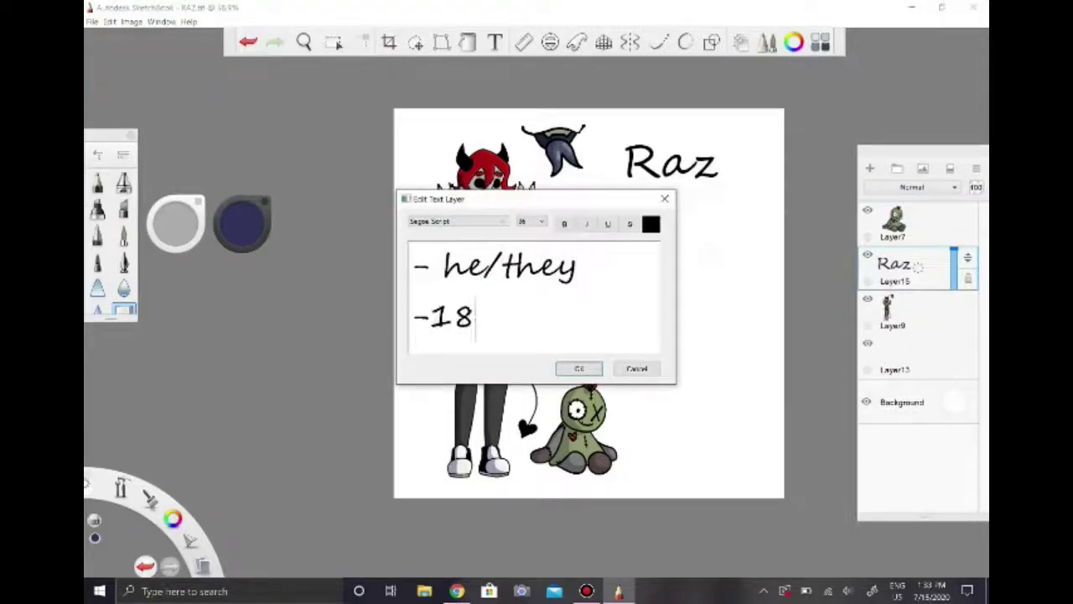
{"action": "type", "text": "(?) in dems banished for trying to"}
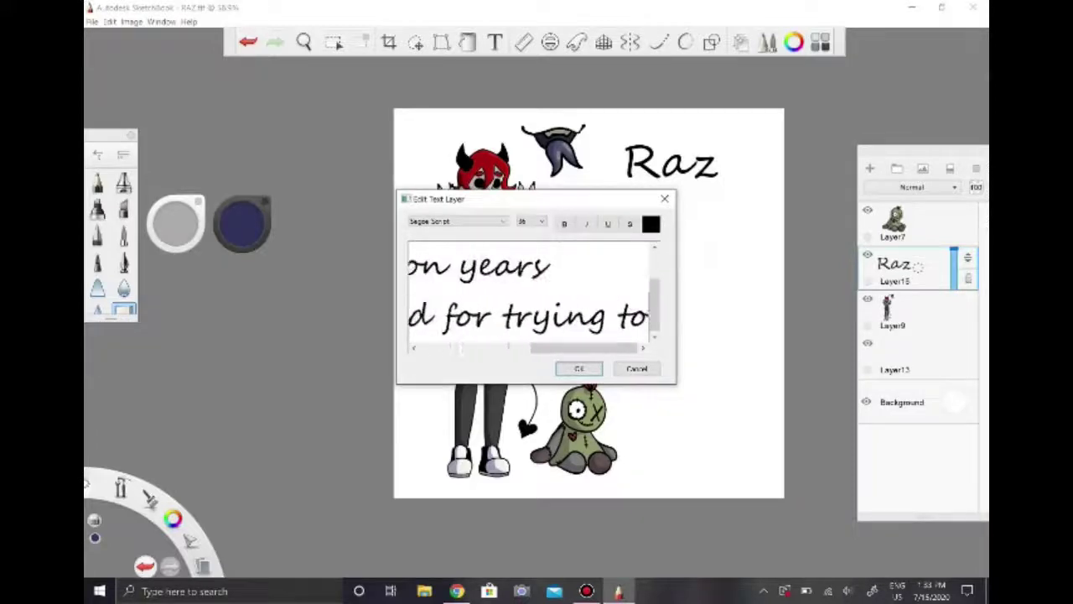
{"action": "key", "text": "Return"}
{"action": "key", "text": "ctrl+a"}
{"action": "left_click", "coordinate": [542, 222]}
{"action": "left_click", "coordinate": [528, 336]}
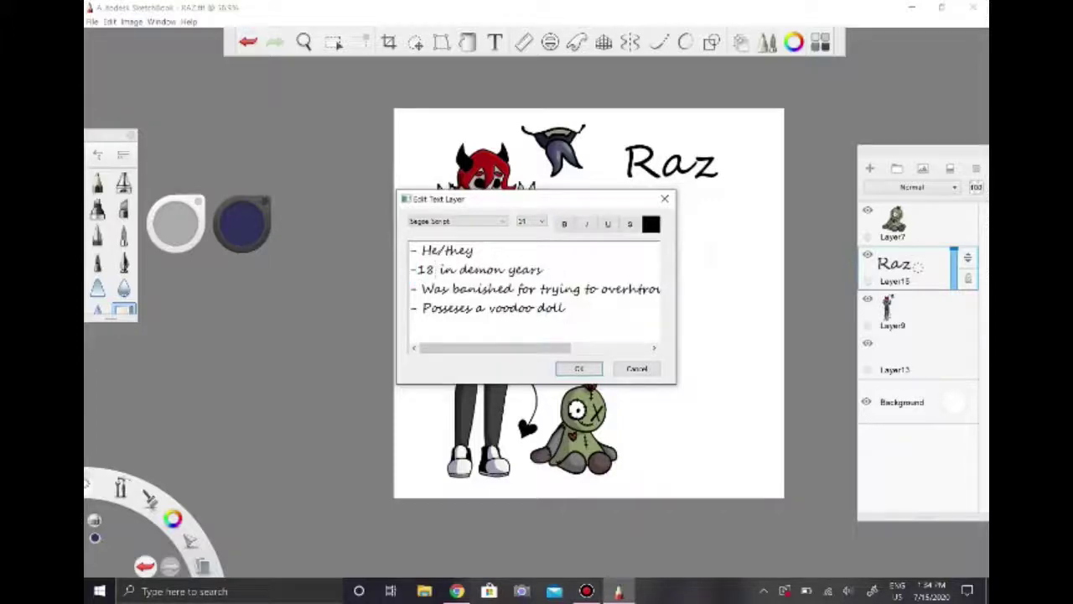
{"action": "key", "text": "Return"}
{"action": "type", "text": "- pansexual"}
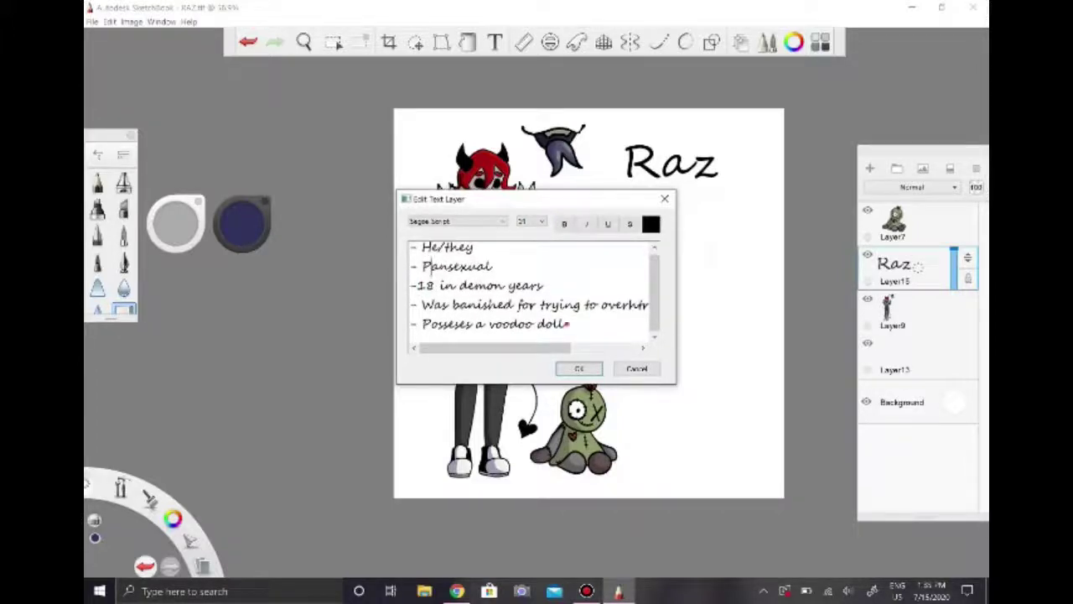
- Change the whole description's font to Segoe Print and adjust its size
{"action": "key", "text": "ctrl+a"}
{"action": "left_click", "coordinate": [457, 221]}
{"action": "left_click", "coordinate": [456, 383]}
{"action": "left_click", "coordinate": [542, 221]}
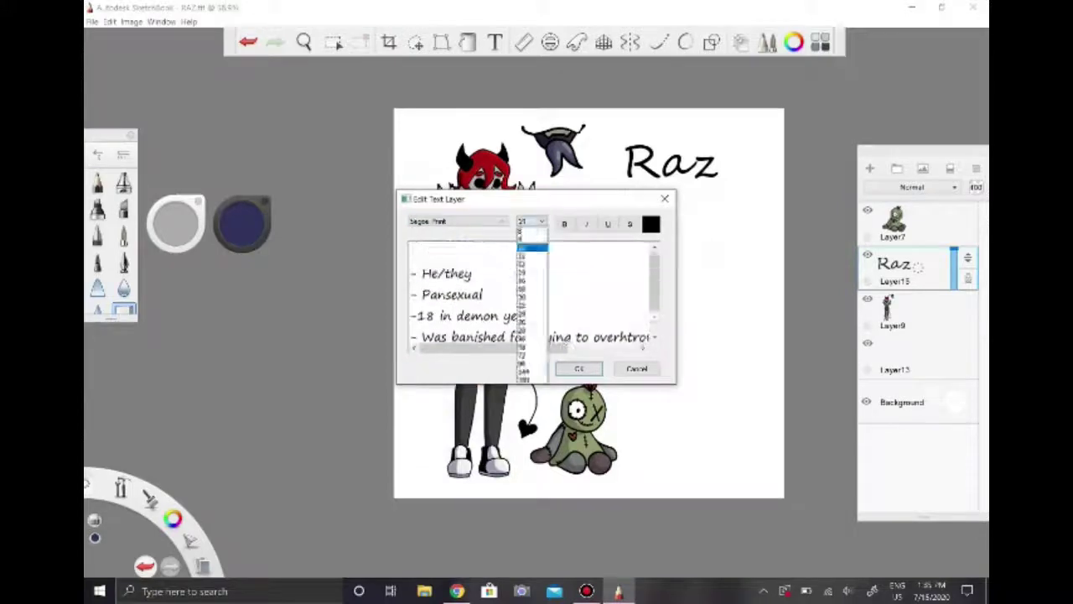
{"action": "left_click", "coordinate": [533, 305]}
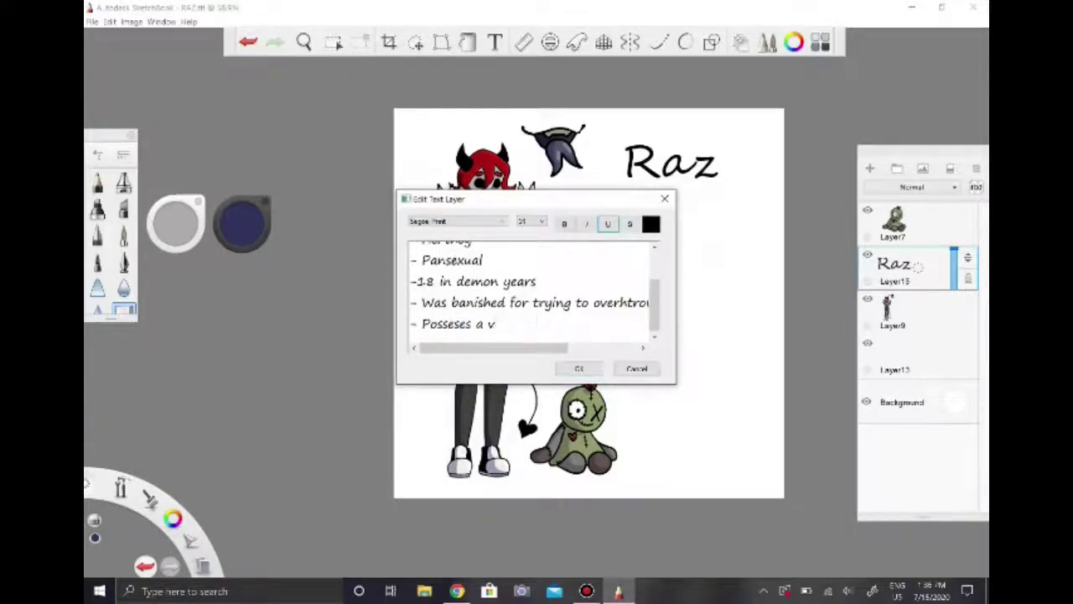
- Reword the doll bullet to "Posseses a ragdoll", add an "Annoying" bullet, and cut the whole description
{"action": "key", "text": "BackSpace"}
{"action": "type", "text": "ragdoll!"}
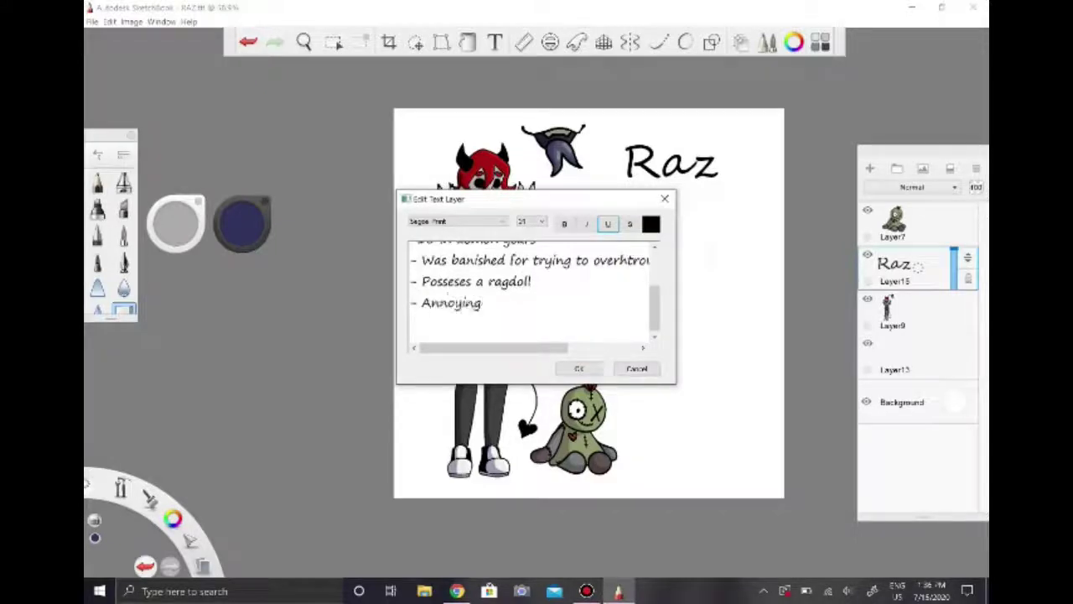
{"action": "key", "text": "ctrl+a"}
{"action": "key", "text": "ctrl+x"}
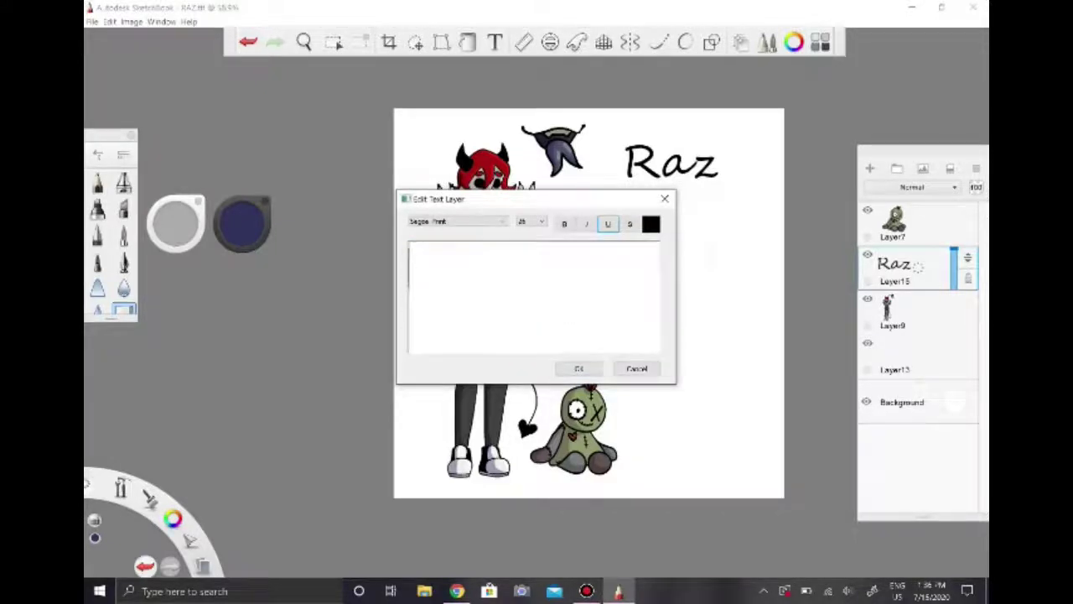
- Write an underlined "Raz" heading in Segoe Print followed by size 16 bullets "He/they" and "Pansexual"
{"action": "type", "text": "Raz"}
{"action": "key", "text": "Return"}
{"action": "left_click", "coordinate": [542, 221]}
{"action": "left_click", "coordinate": [530, 230]}
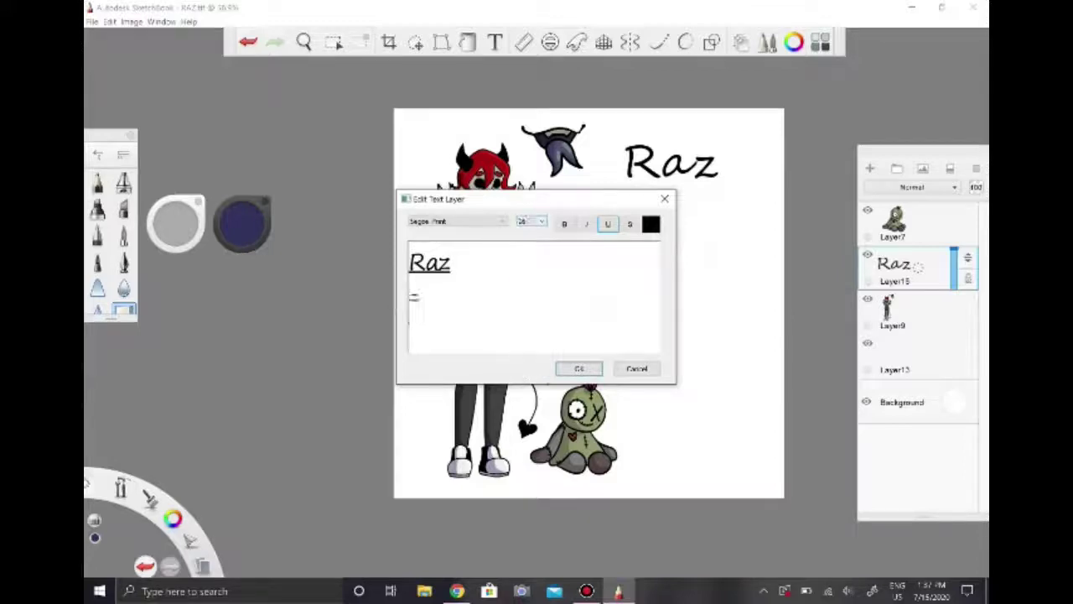
{"action": "type", "text": "- He/they - Pansexual"}
{"action": "key", "text": "Return"}
{"action": "type", "text": "-"}
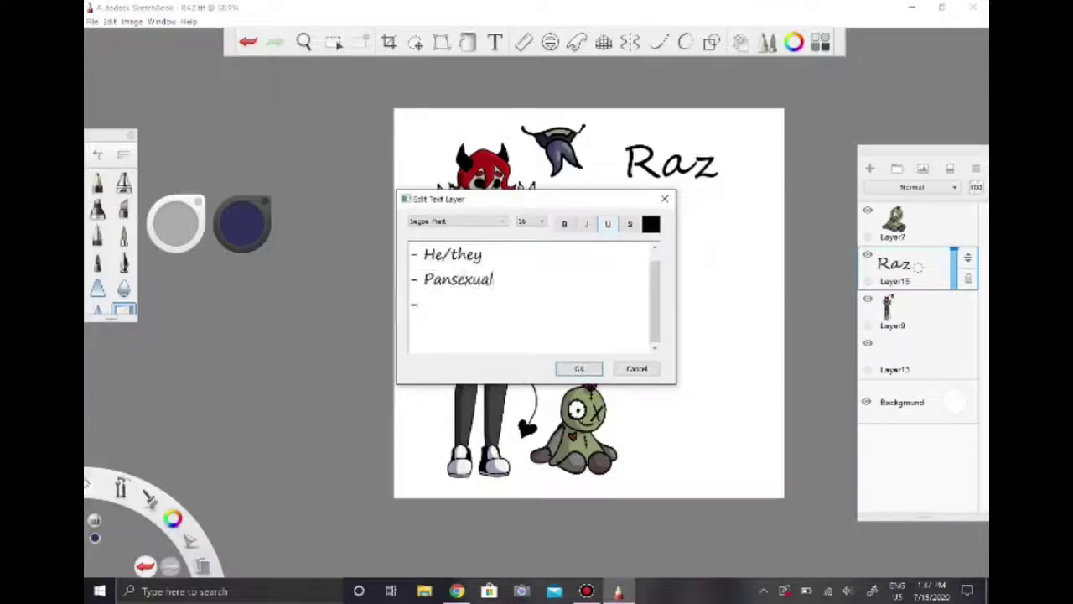
- Add bullets "18-ish in demon years", "Banished for trying to overthrow the government", "Posseses a ragdoll" and "Annoying"
{"action": "type", "text": " 18-ish in demon years"}
{"action": "key", "text": "Return"}
{"action": "type", "text": "- Banished for trying"}
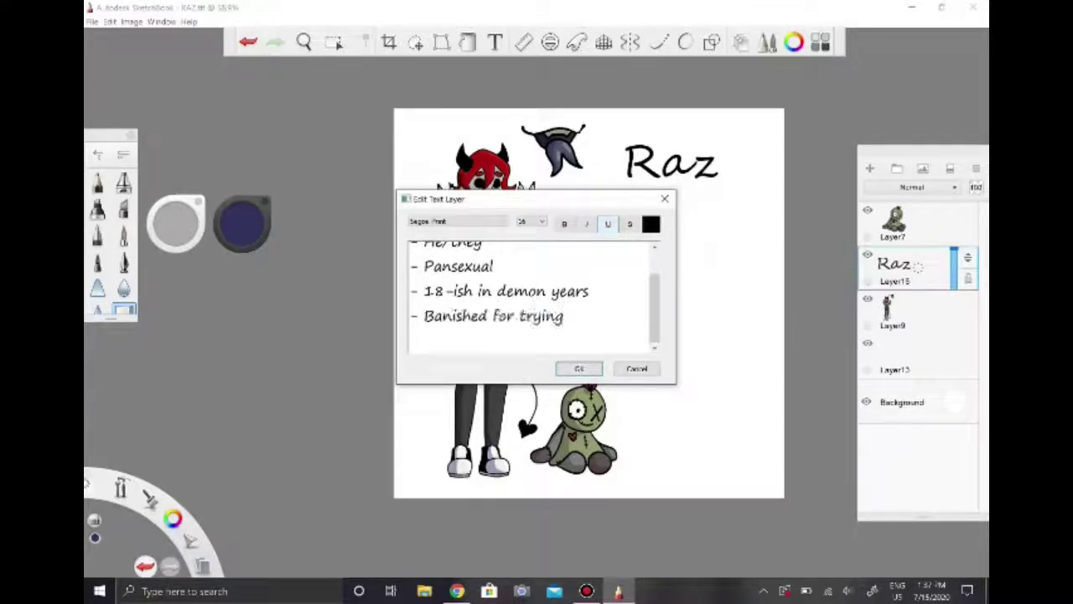
{"action": "type", "text": " to overthrow the government"}
{"action": "key", "text": "Return"}
{"action": "type", "text": "- Posseses a ragdoll"}
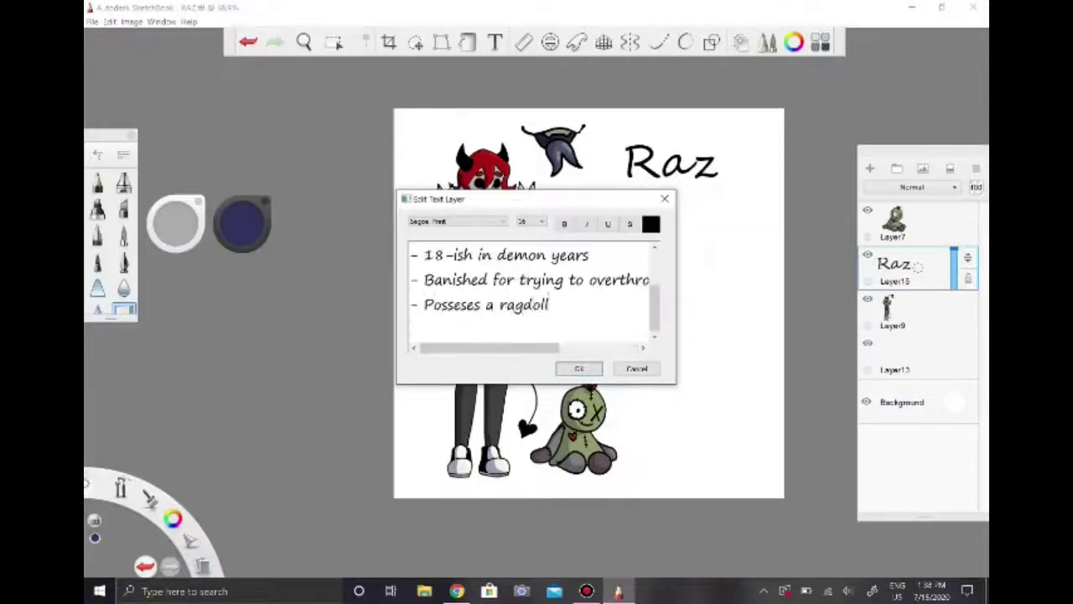
{"action": "key", "text": "Return"}
{"action": "type", "text": "- Annoying"}
- Finish the description text and place it beside the character, under the large Raz title
{"action": "key", "text": "ctrl+a"}
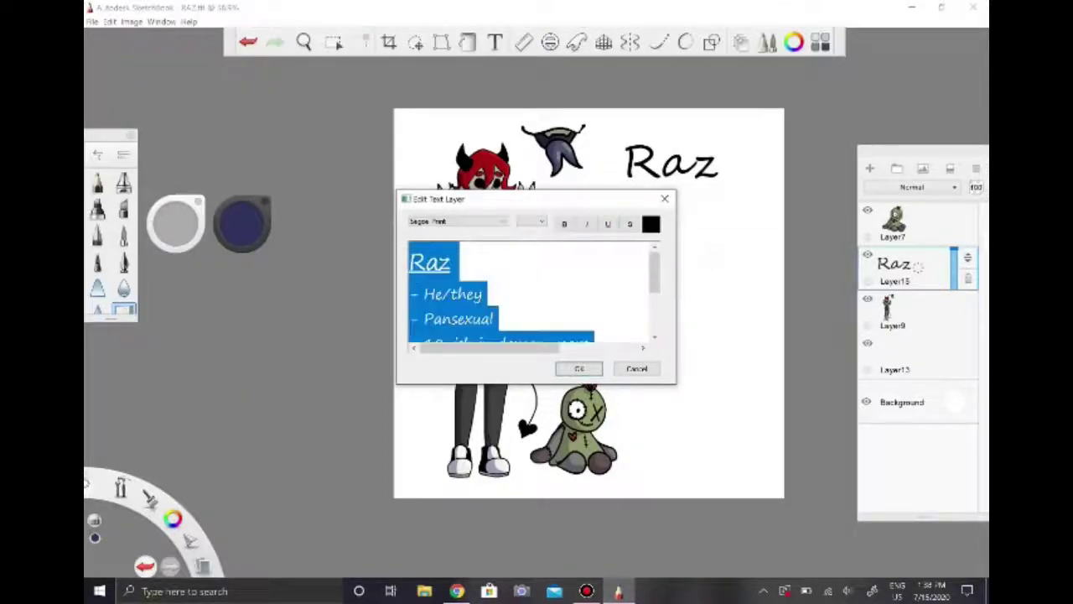
{"action": "key", "text": "End"}
{"action": "key", "text": "Tab"}
{"action": "key", "text": "Return"}
{"action": "key", "text": "ctrl+z"}
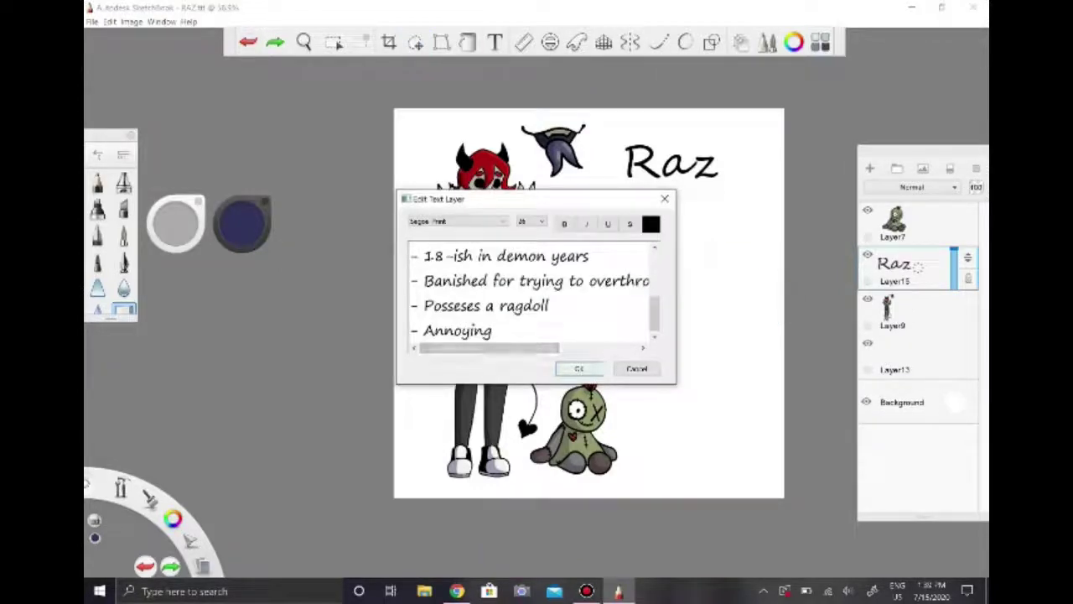
{"action": "key", "text": "Tab"}
{"action": "key", "text": "Return"}
{"action": "left_click_drag", "start_coordinate": [747, 391], "coordinate": [742, 403]}
{"action": "key", "text": "Return"}
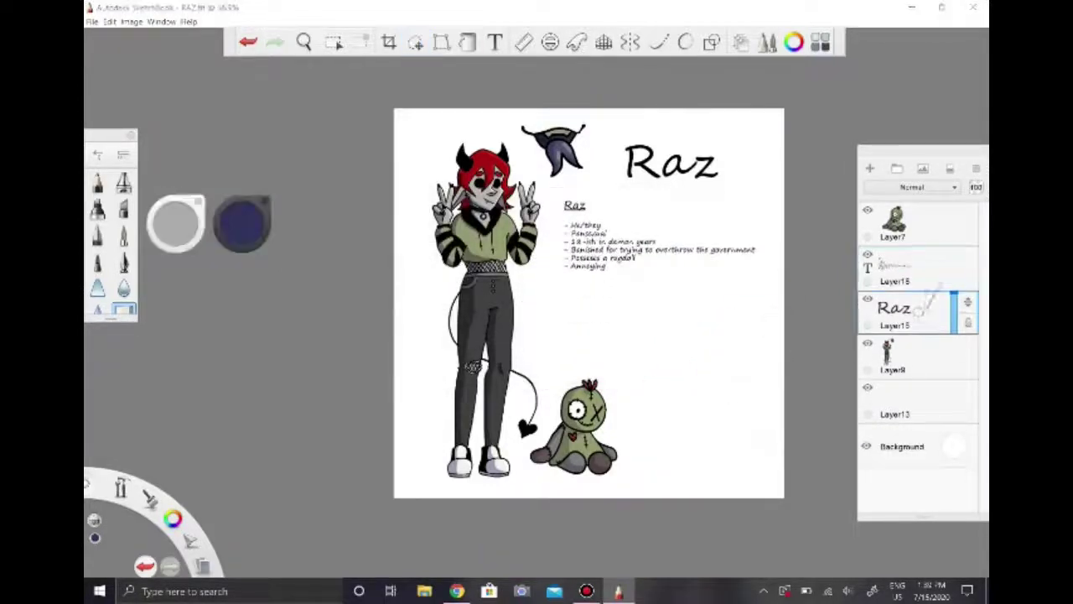
- Remove the large Raz title, move the mouth and tongue detail beside the ragdoll, and enlarge and lower the description
{"action": "key", "text": "ctrl+z"}
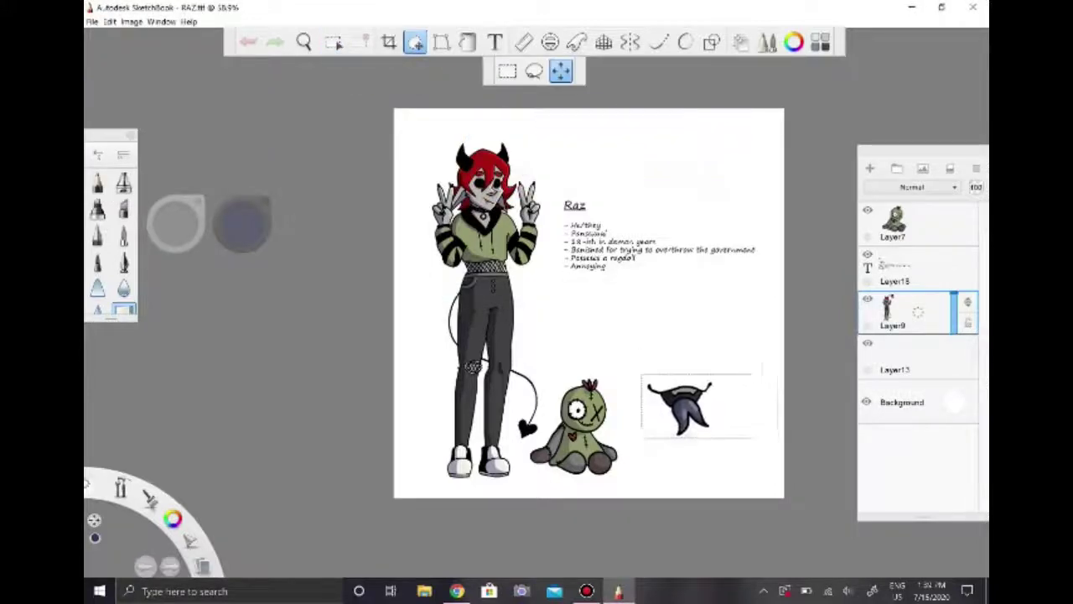
{"action": "left_click", "coordinate": [894, 268]}
{"action": "left_click_drag", "start_coordinate": [656, 232], "coordinate": [657, 262]}
{"action": "key", "text": "Return"}
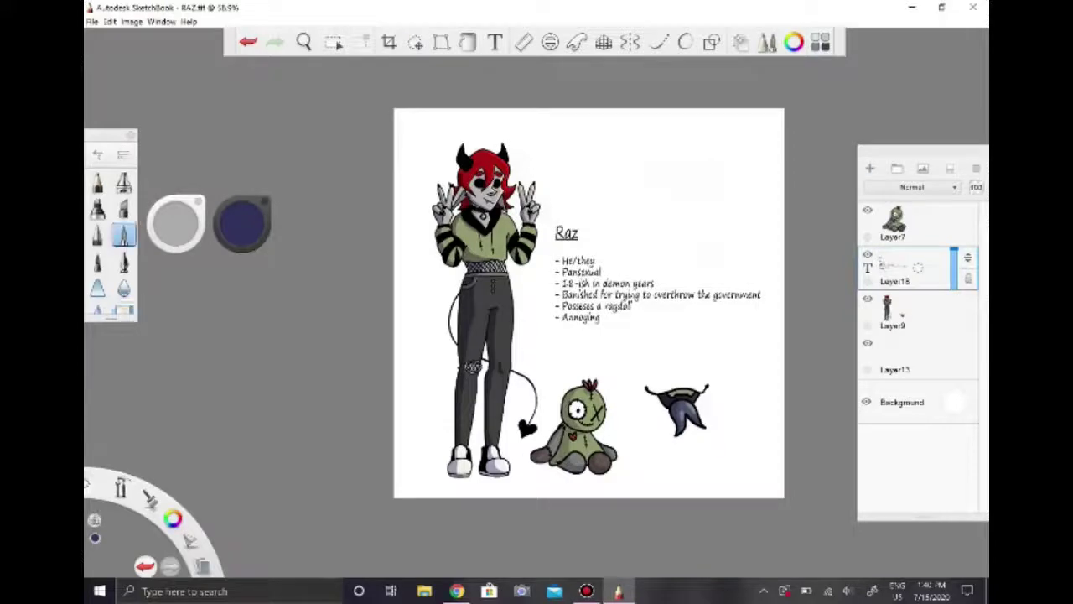
- On a new layer, paint overlapping grey and dark red palette swatches with the Inking Pen and place them above the description's far end
{"action": "left_click", "coordinate": [869, 167]}
{"action": "double_click", "coordinate": [97, 181]}
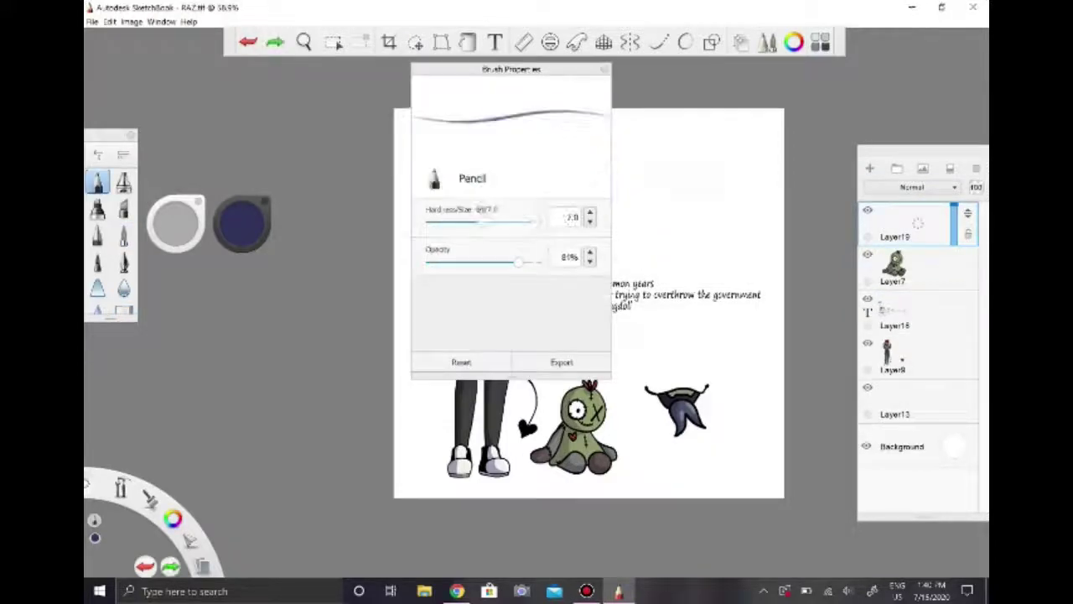
{"action": "left_click", "coordinate": [97, 263]}
{"action": "left_click", "coordinate": [124, 262]}
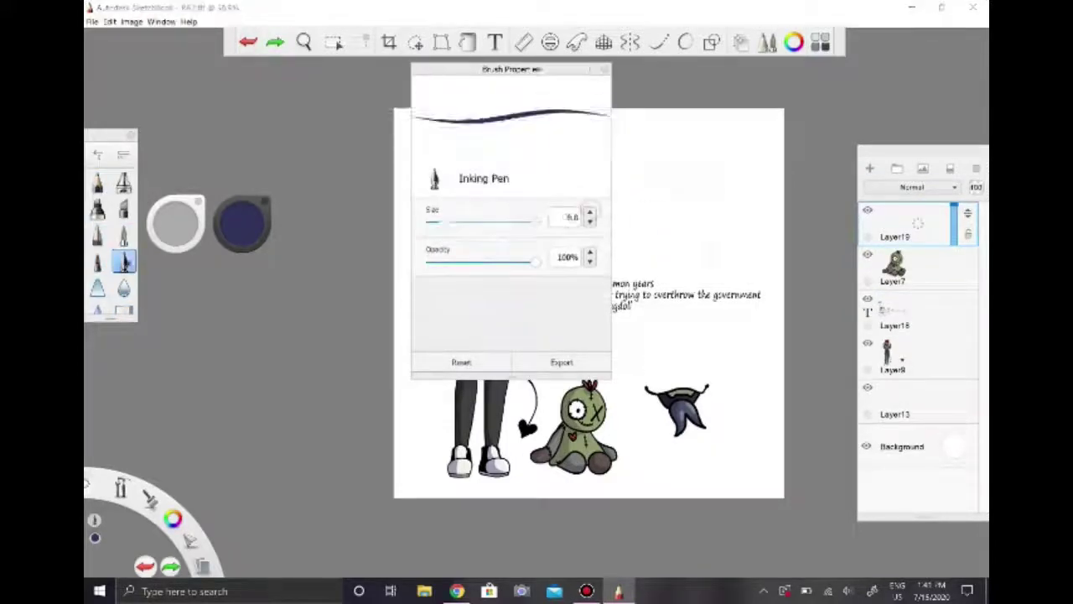
{"action": "left_click", "coordinate": [640, 194]}
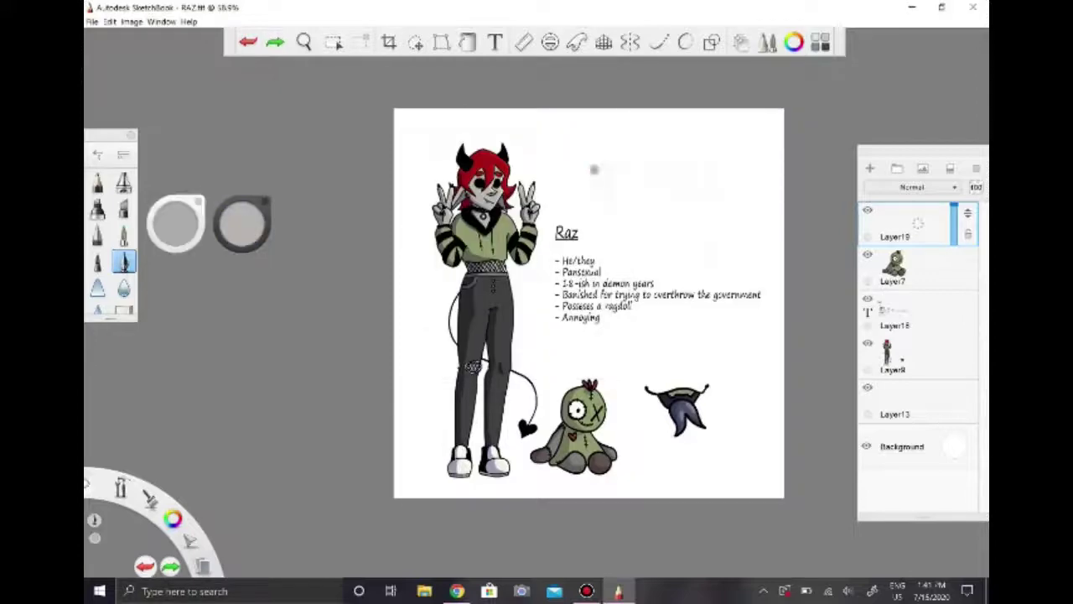
{"action": "left_click", "coordinate": [595, 171]}
{"action": "left_click", "coordinate": [333, 42]}
{"action": "mouse_move", "coordinate": [602, 177]}
{"action": "left_mouse_down"}
{"action": "mouse_move", "coordinate": [692, 189]}
{"action": "mouse_move", "coordinate": [697, 205]}
{"action": "left_mouse_up"}
- Move the mouth and tongue detail above the description heading, and shrink the ragdoll and shift it farther from the character's tail
{"action": "left_click", "coordinate": [893, 352]}
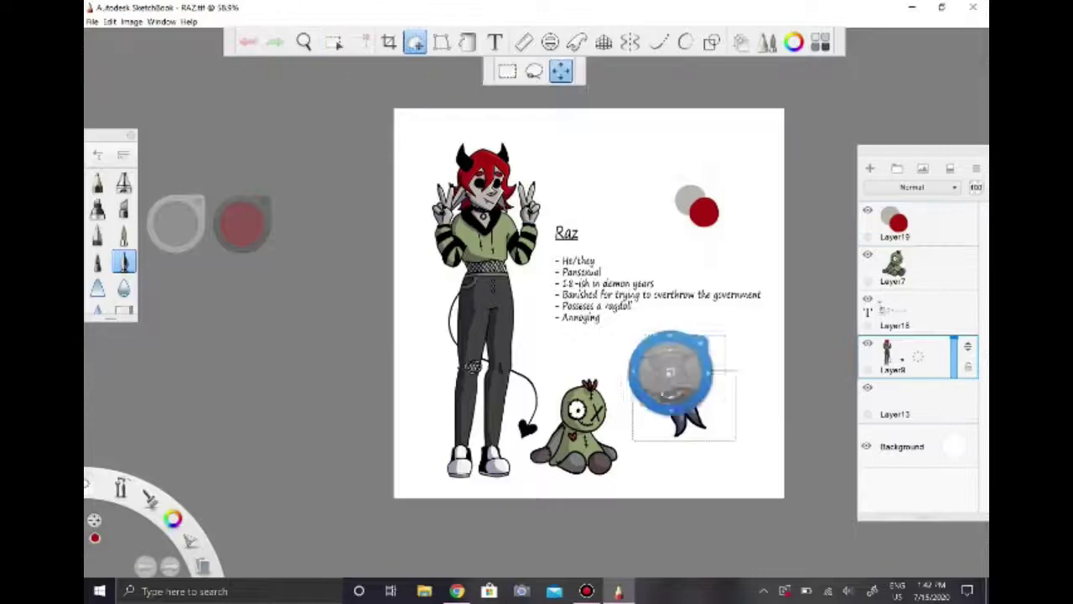
{"action": "left_click_drag", "start_coordinate": [682, 395], "coordinate": [599, 180]}
{"action": "left_click", "coordinate": [893, 267]}
{"action": "left_click", "coordinate": [333, 42]}
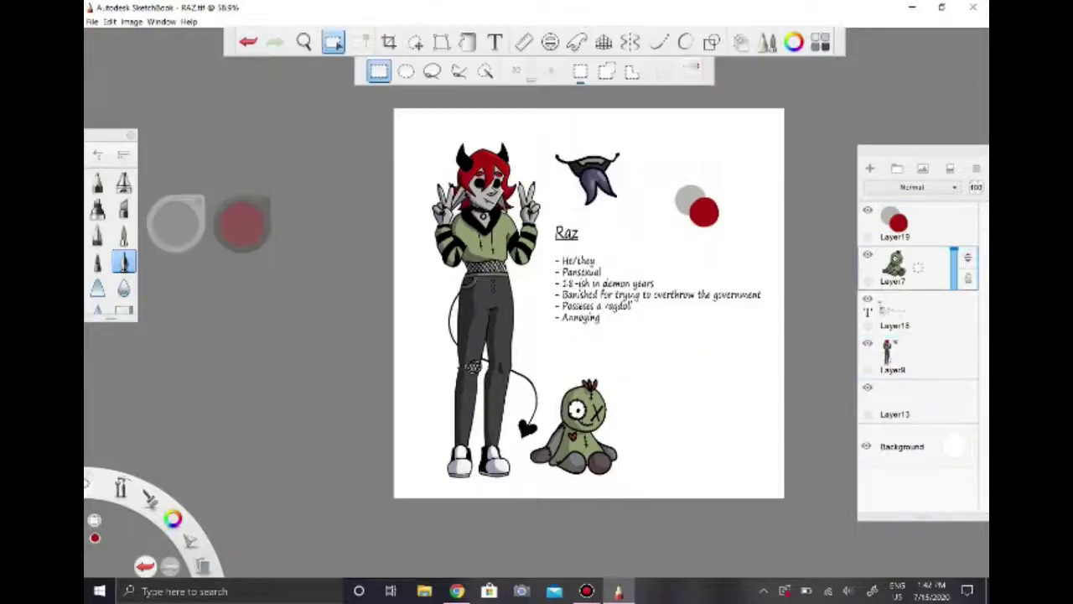
{"action": "left_click", "coordinate": [415, 42]}
{"action": "left_click_drag", "start_coordinate": [546, 427], "coordinate": [622, 431]}
{"action": "left_click", "coordinate": [597, 443]}
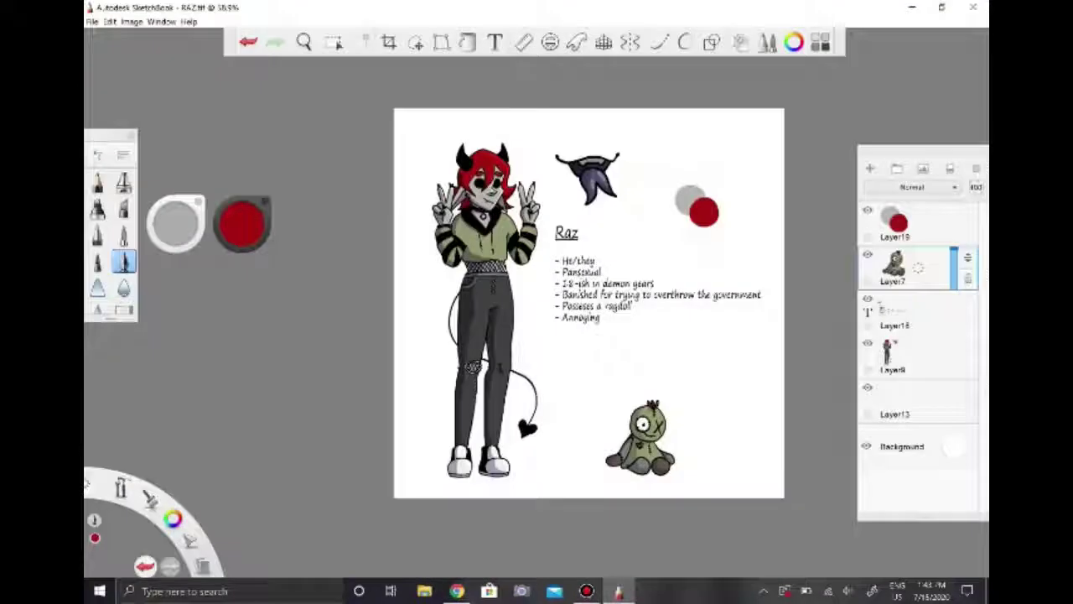
- Replace the empty layer beneath the character with a new layer and flood it with muted purple
{"action": "left_click", "coordinate": [893, 352]}
{"action": "left_click", "coordinate": [92, 21]}
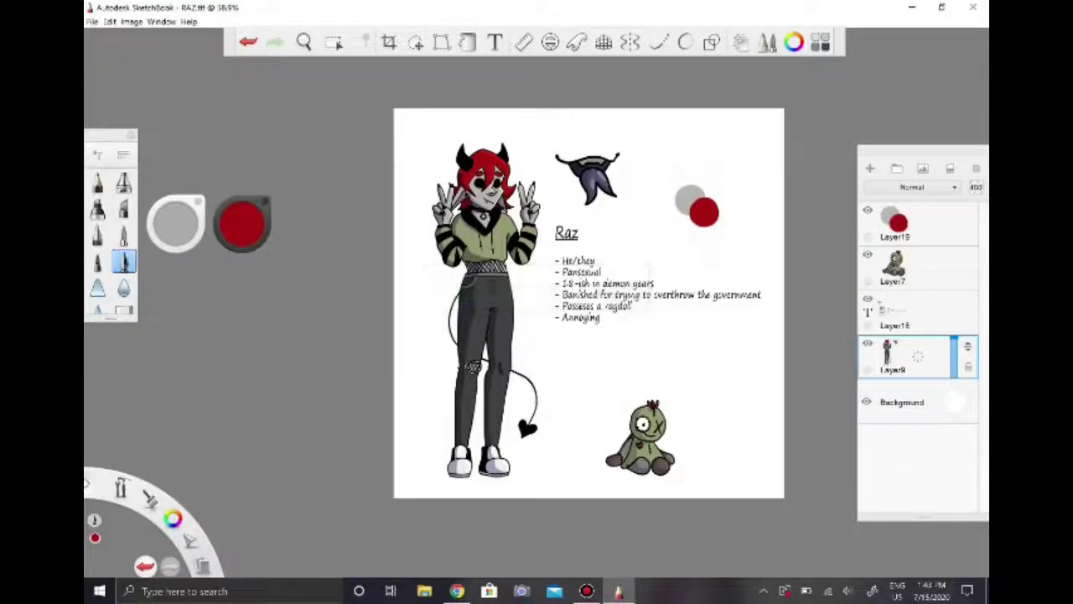
{"action": "left_click", "coordinate": [870, 167]}
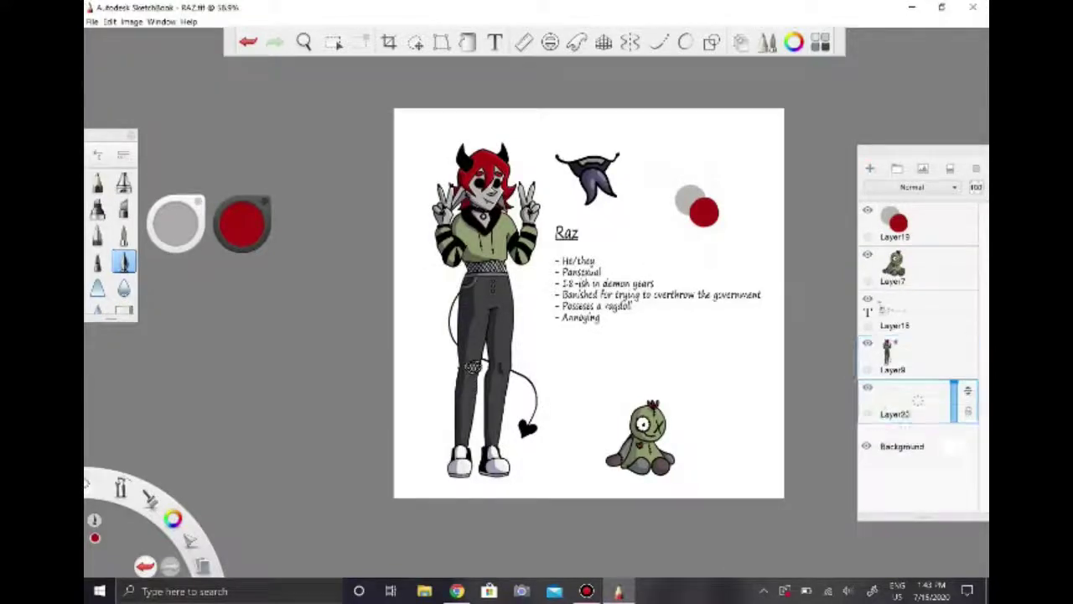
{"action": "left_click", "coordinate": [241, 222]}
{"action": "left_click", "coordinate": [467, 42]}
{"action": "left_click", "coordinate": [713, 377]}
- Apply a vertical linear gradient to the backdrop layer, running from grey through olive green to muted purple
{"action": "left_click", "coordinate": [459, 70]}
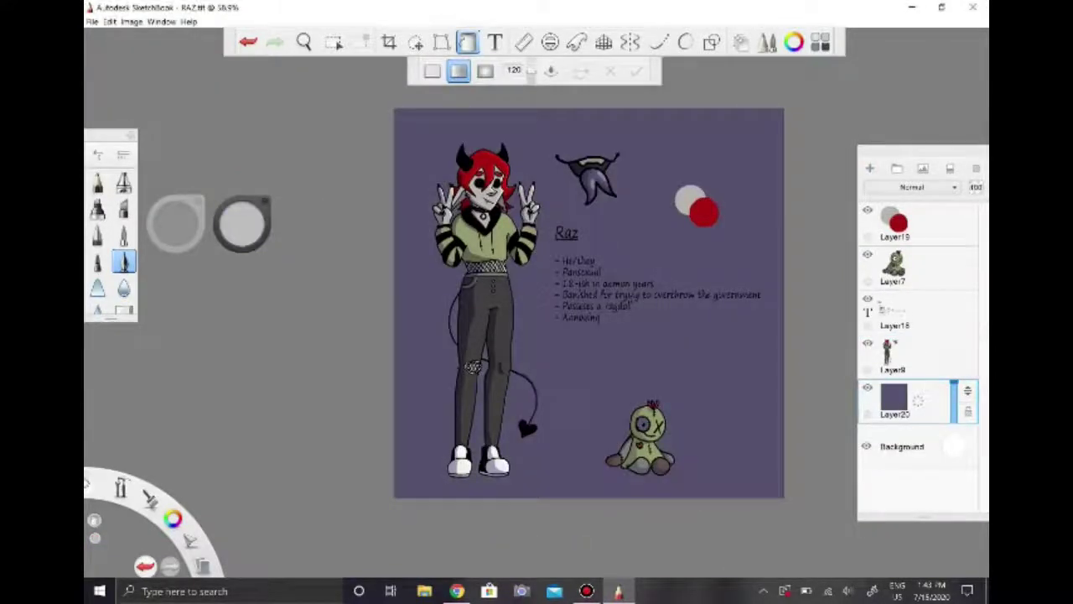
{"action": "left_click", "coordinate": [588, 302]}
{"action": "left_click_drag", "start_coordinate": [582, 119], "coordinate": [582, 478]}
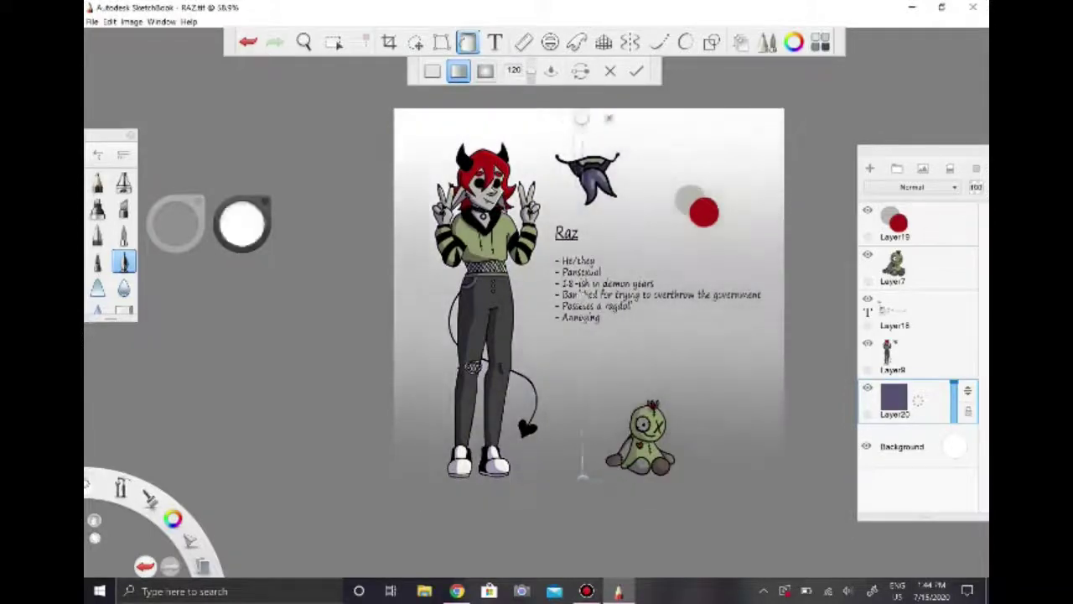
{"action": "mouse_move", "coordinate": [241, 223]}
{"action": "left_mouse_down"}
{"action": "mouse_move", "coordinate": [242, 239]}
{"action": "mouse_move", "coordinate": [251, 222]}
{"action": "mouse_move", "coordinate": [239, 237]}
{"action": "left_mouse_up"}
{"action": "left_click", "coordinate": [242, 225]}
{"action": "left_click", "coordinate": [636, 70]}
- Fill the ragdoll's round eye with white on the ragdoll's layer
{"action": "left_click", "coordinate": [893, 264]}
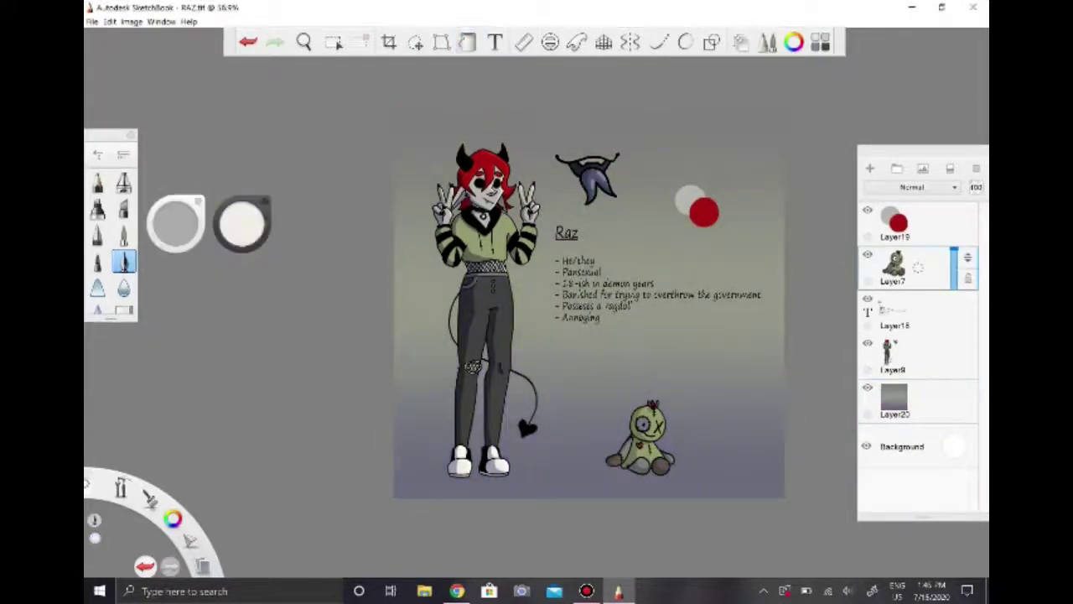
{"action": "left_click", "coordinate": [467, 42]}
{"action": "key", "text": "ctrl+z"}
{"action": "left_click", "coordinate": [242, 222]}
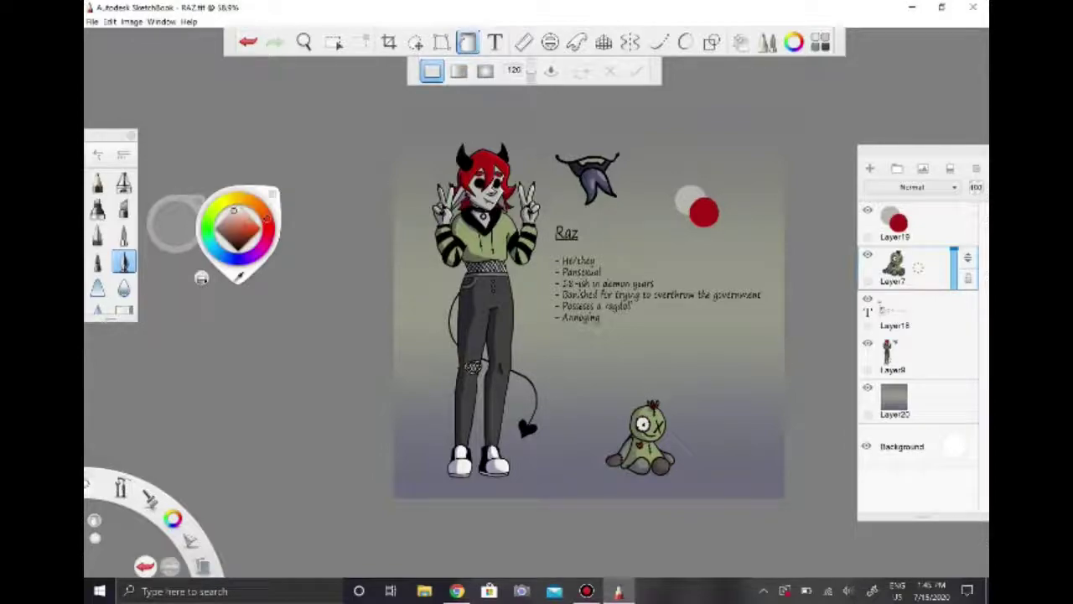
- Set the Background colour to pale yellow-green and lower the gradient layer's opacity to about 21
{"action": "left_click", "coordinate": [918, 398]}
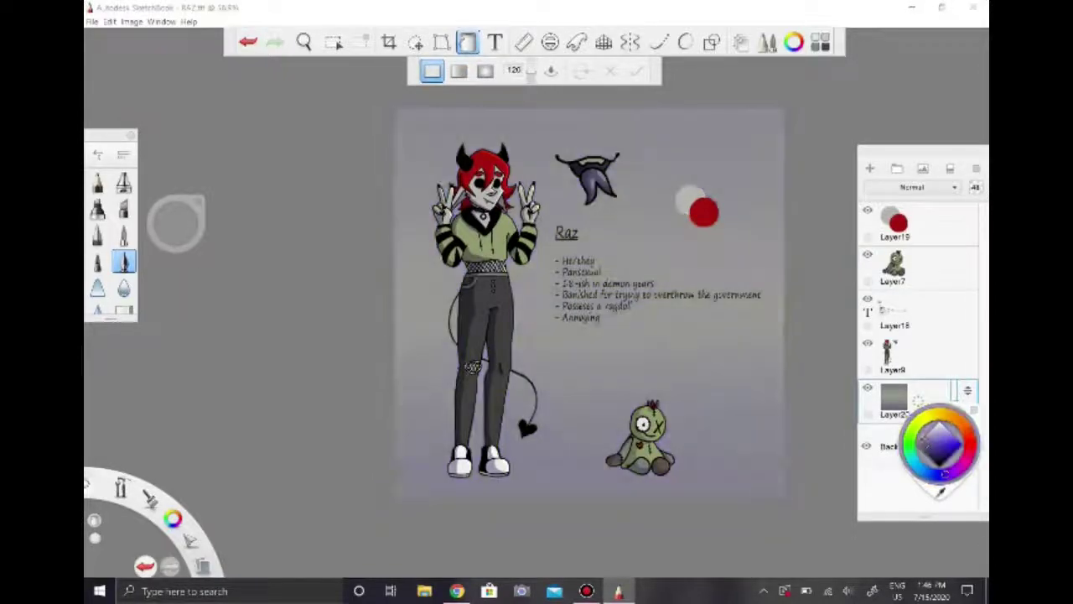
{"action": "left_click_drag", "start_coordinate": [971, 416], "coordinate": [927, 413]}
{"action": "left_click", "coordinate": [940, 426]}
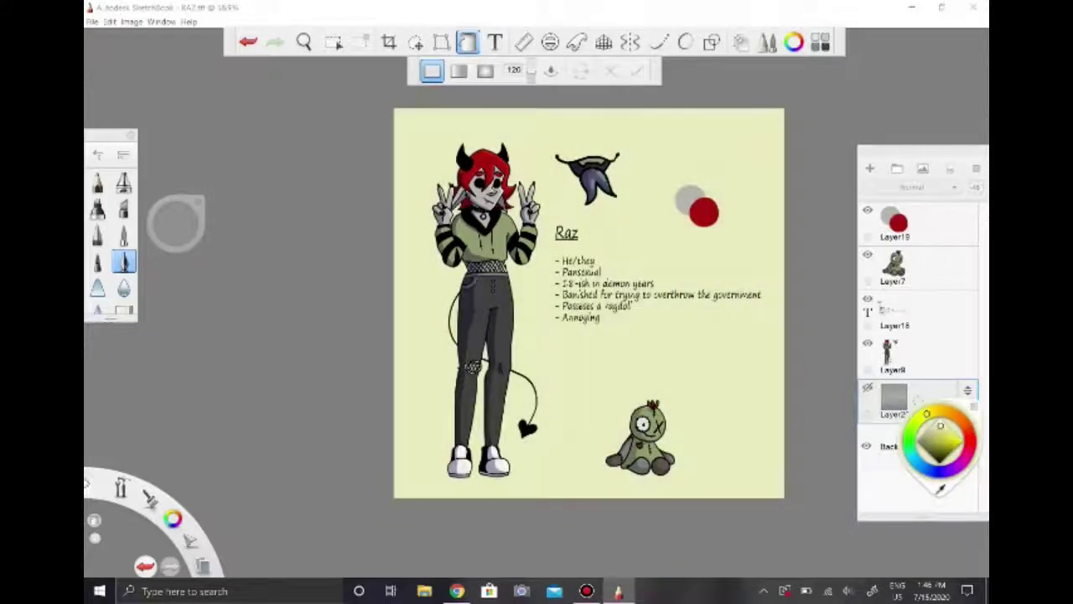
{"action": "key", "text": "Return"}
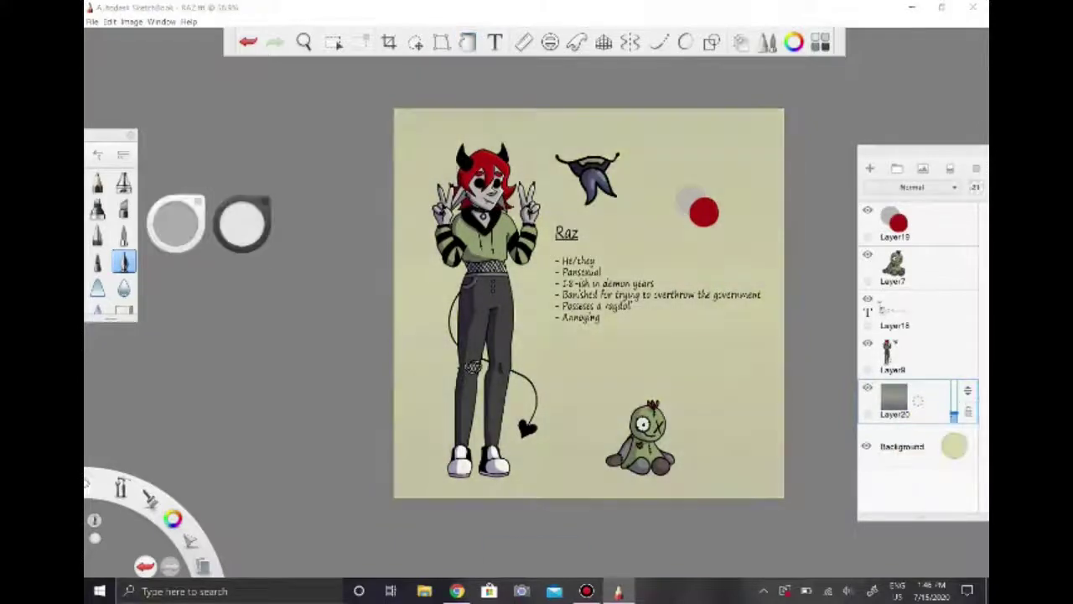
- Save the reference sheet
{"action": "left_click", "coordinate": [91, 21]}
{"action": "left_click", "coordinate": [142, 89]}
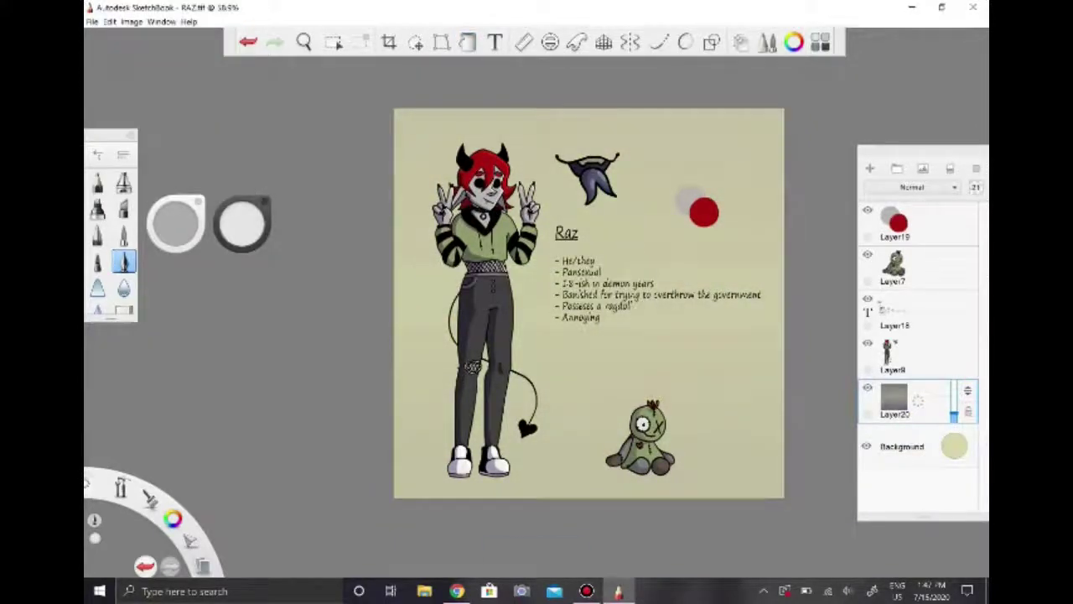